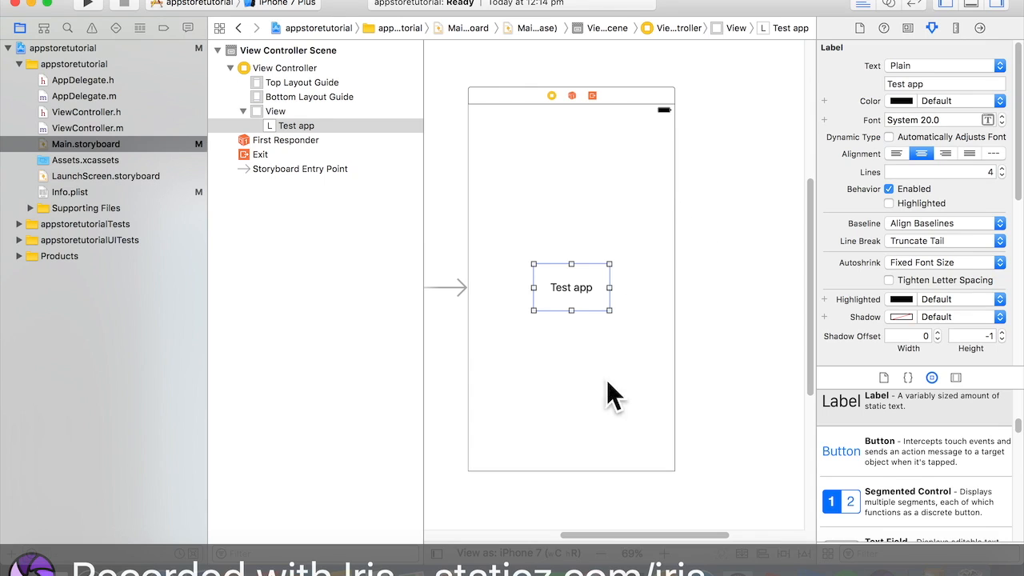
pyautogui.click(599, 164)
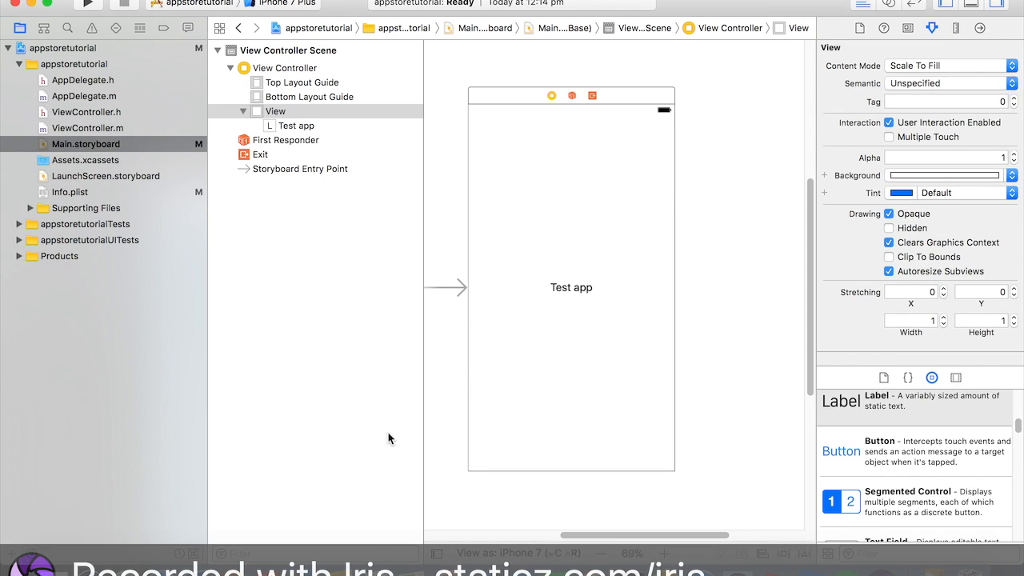
pyautogui.click(442, 448)
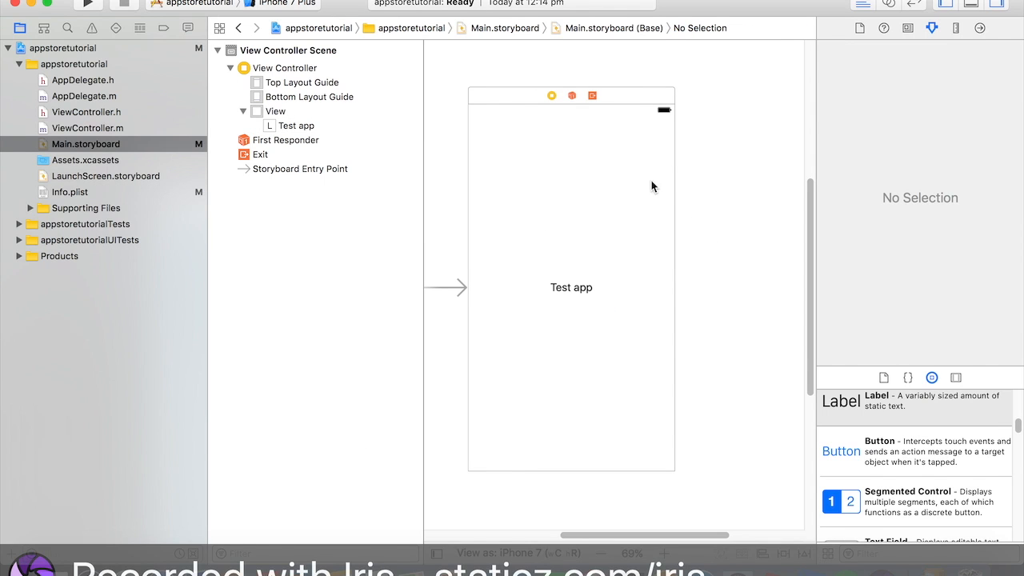
pyautogui.click(582, 287)
pyautogui.click(429, 419)
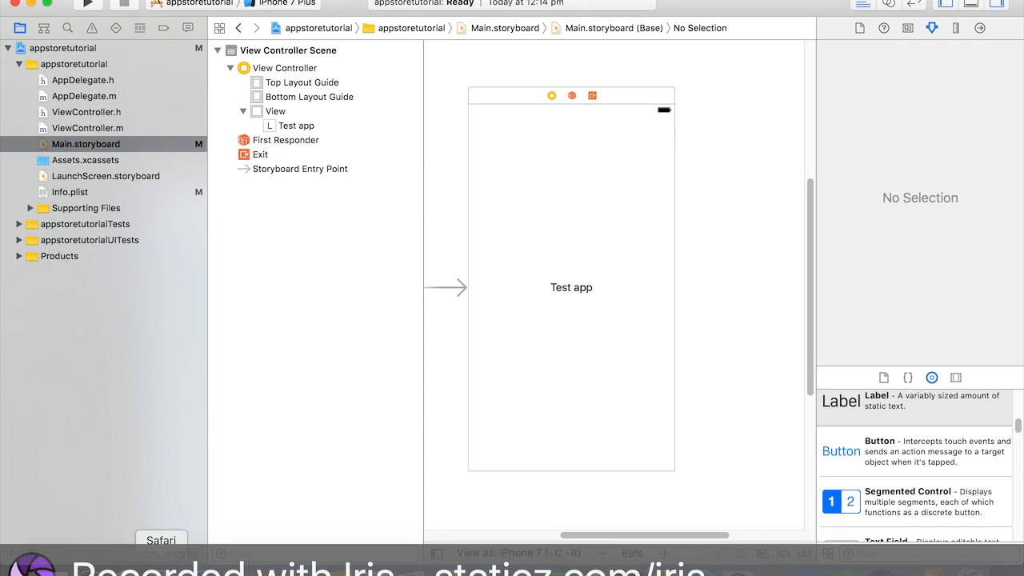
# - Switch to Safari and open developer.apple.com in a new tab
pyautogui.click(161, 564)
pyautogui.moveTo(914, 216); pyautogui.dragTo(793, 116)
pyautogui.press('super+t')
pyautogui.write('developer.apple.com')
pyautogui.press('Return')
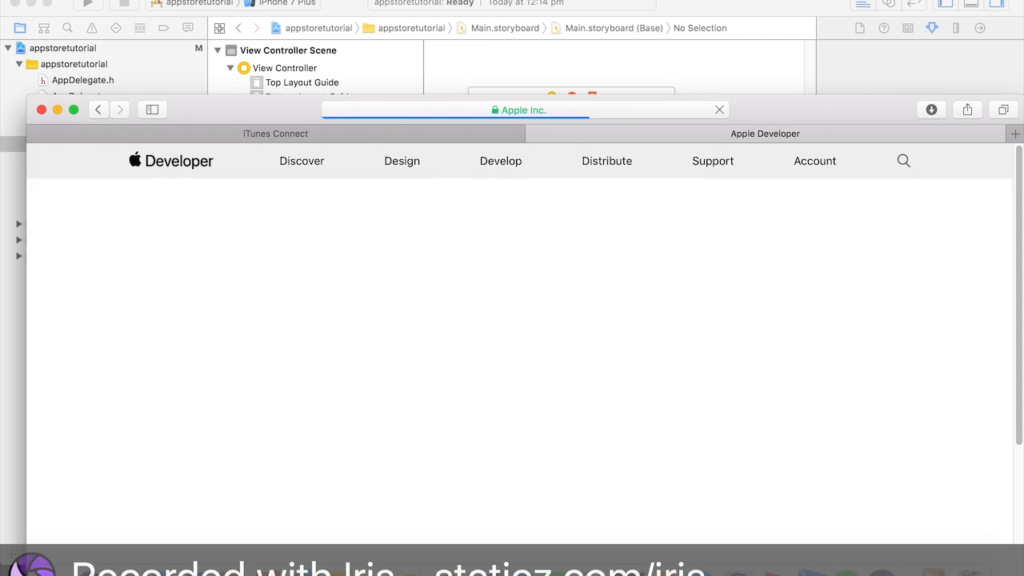
# - Go to the developer Account page
pyautogui.click(575, 109)
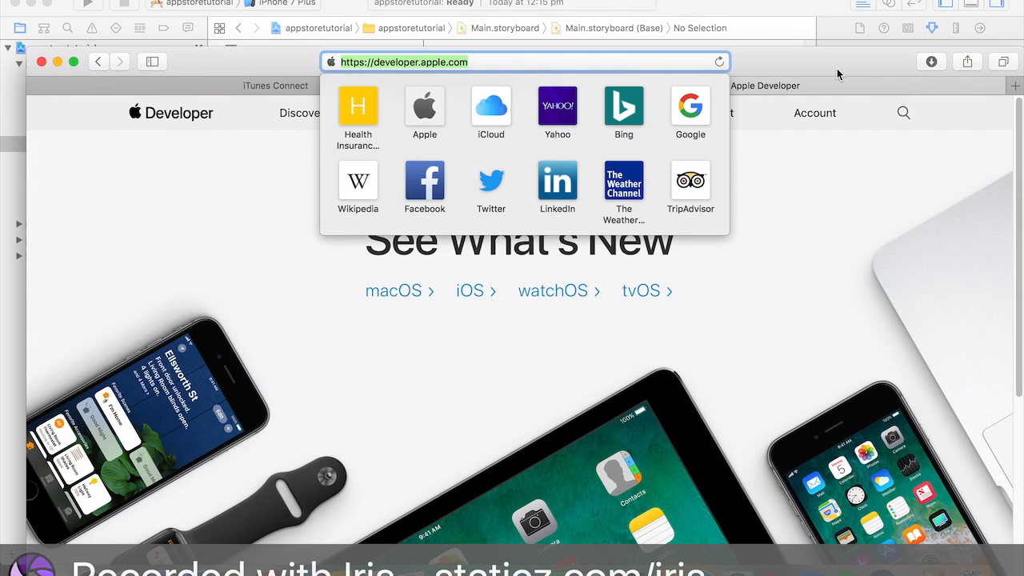
pyautogui.click(868, 204)
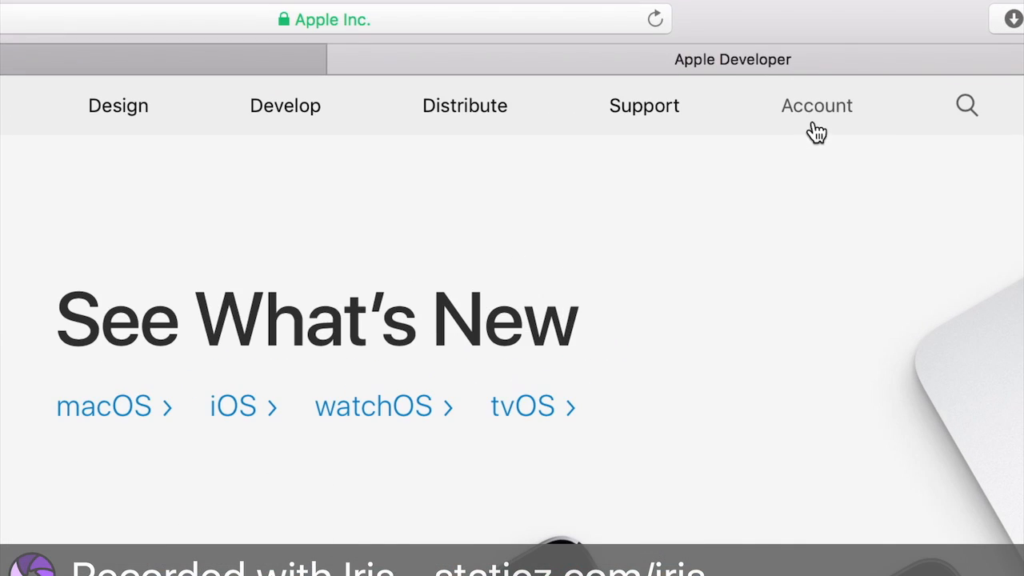
pyautogui.click(806, 122)
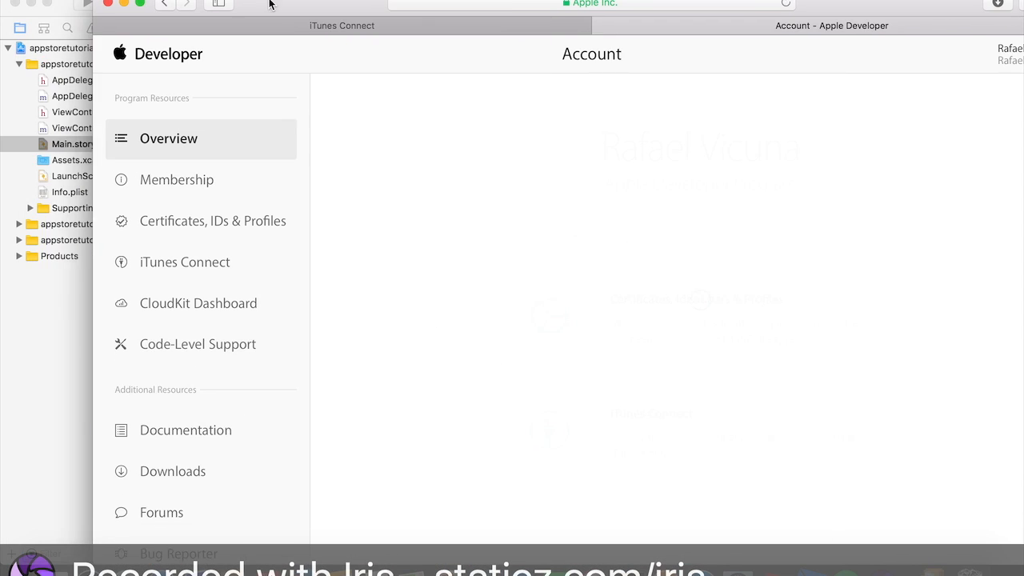
# - Open the Certificates, Identifiers & Profiles section from the account overview
pyautogui.moveTo(269, 4); pyautogui.dragTo(221, 4)
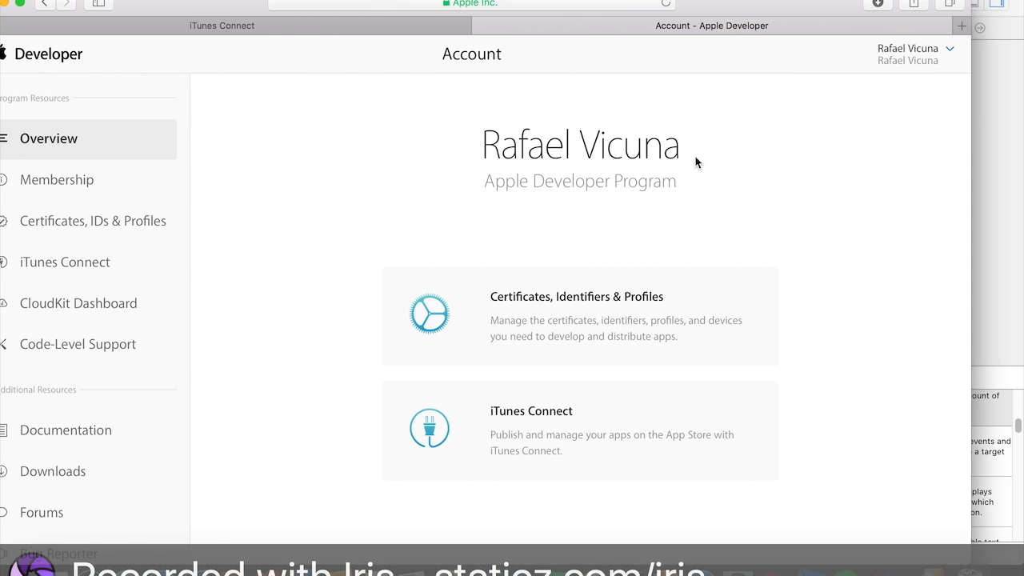
pyautogui.tripleClick(716, 158)
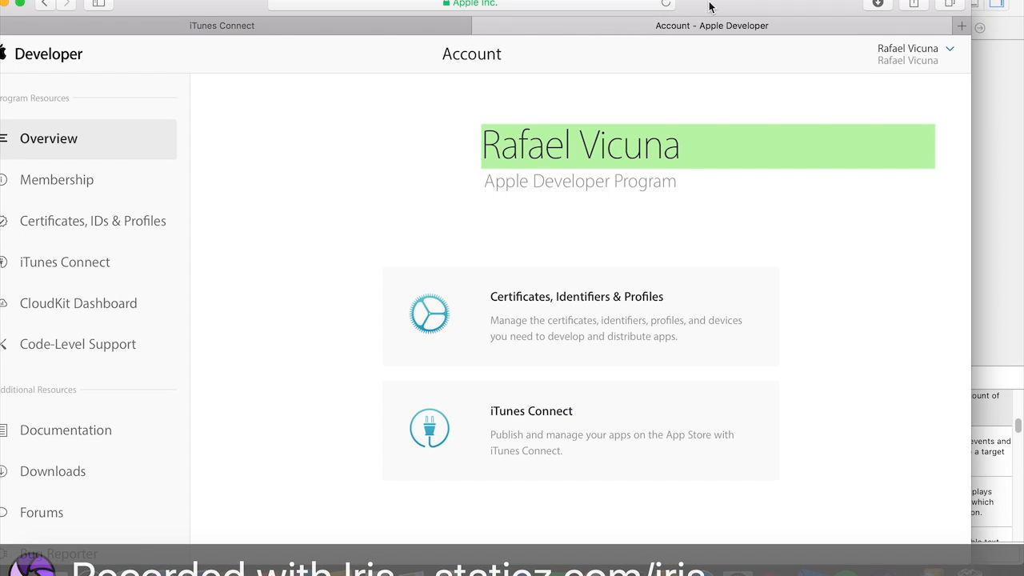
pyautogui.click(652, 0)
pyautogui.click(653, 0)
pyautogui.moveTo(854, 160); pyautogui.dragTo(436, 88)
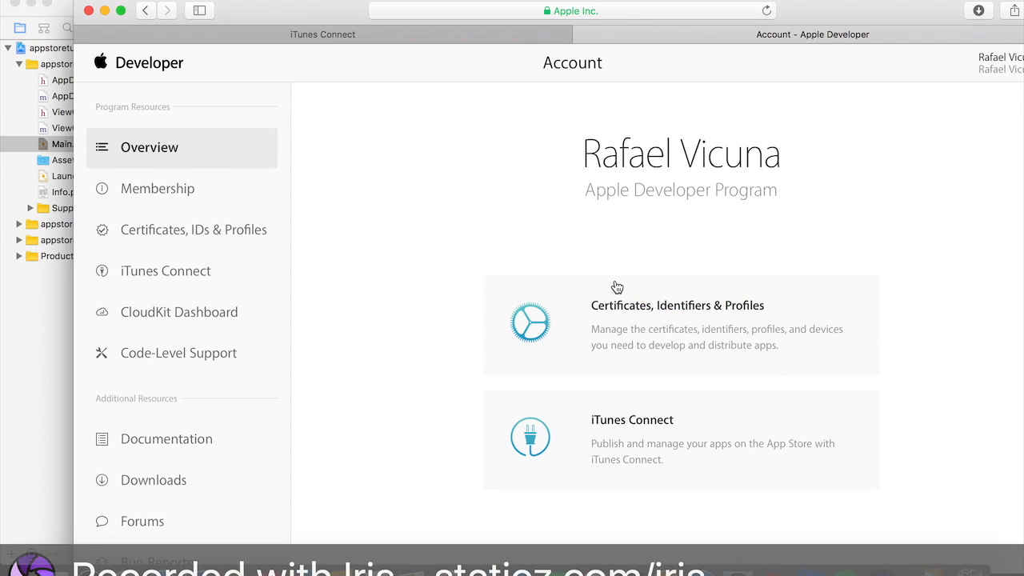
pyautogui.click(737, 313)
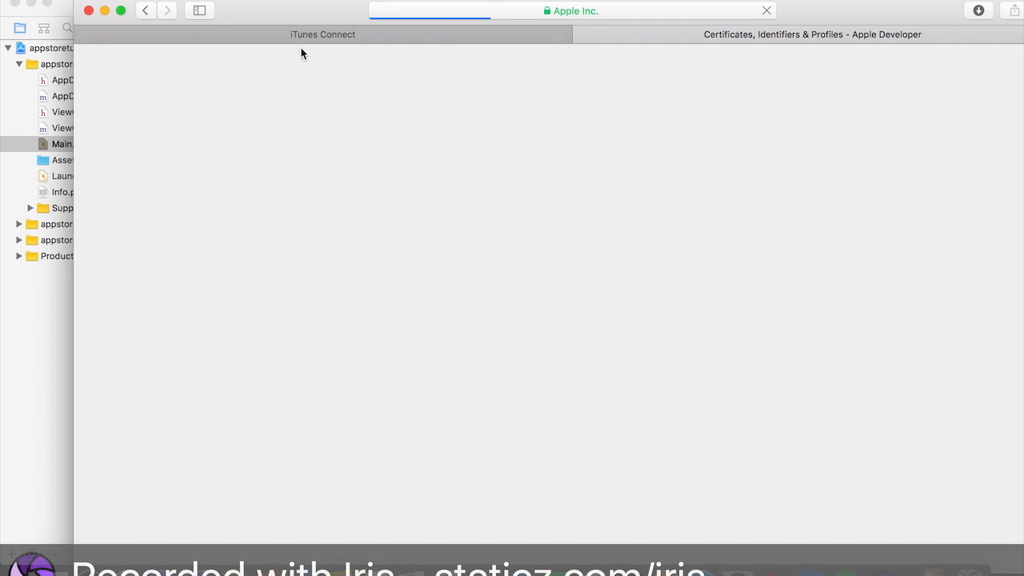
# - Open the list of App IDs under Identifiers
pyautogui.moveTo(285, 11); pyautogui.dragTo(263, 17)
pyautogui.scroll(-5, 496, 228)
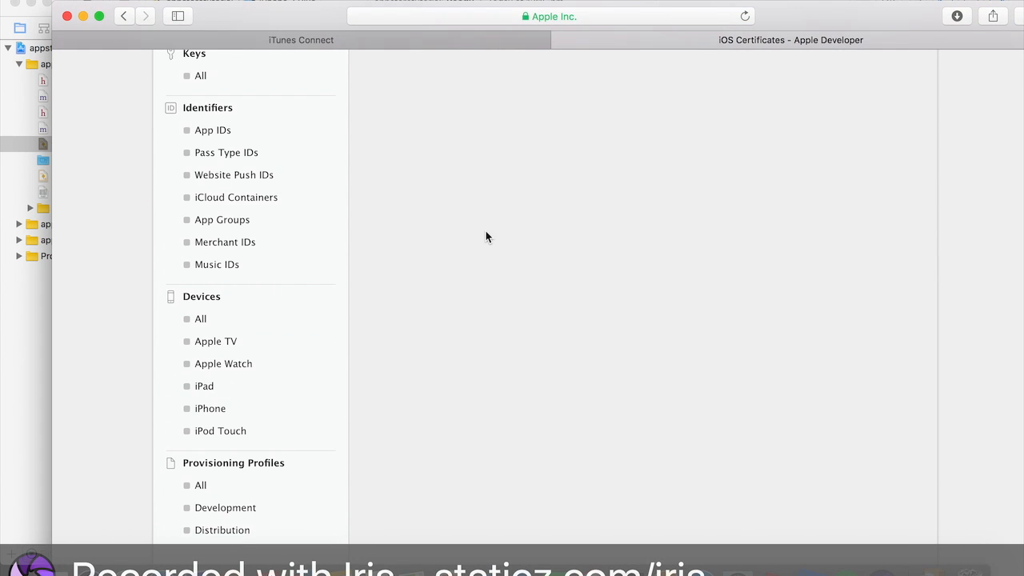
pyautogui.scroll(2, 203, 134)
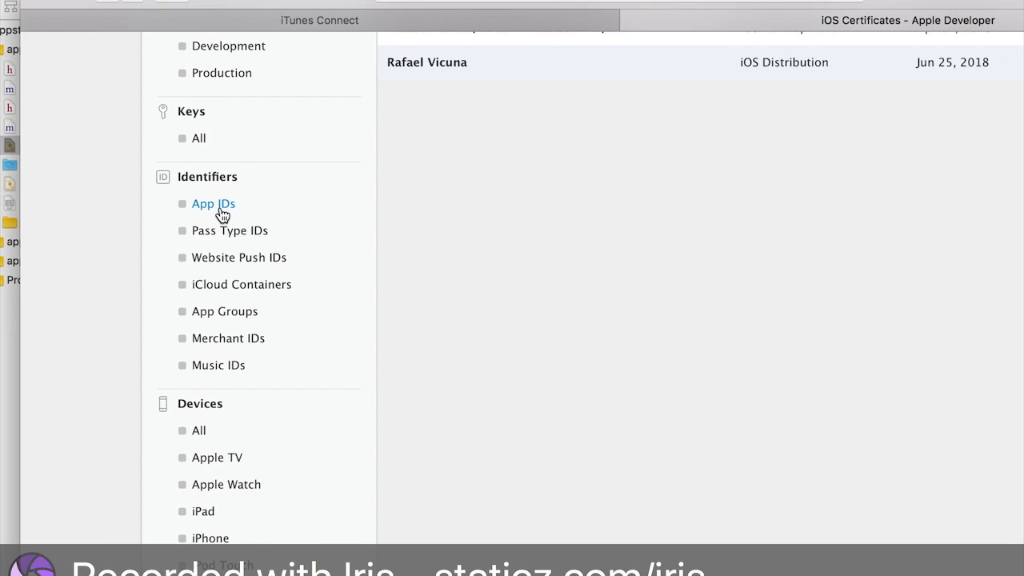
pyautogui.click(222, 209)
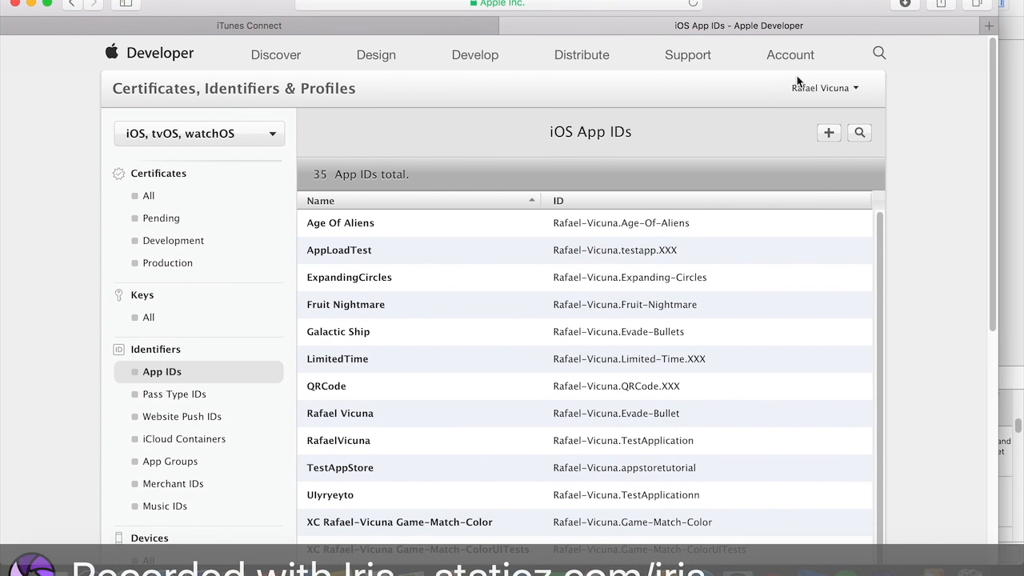
# - Start registering a new iOS App ID and enter AppLoad as its name
pyautogui.click(830, 134)
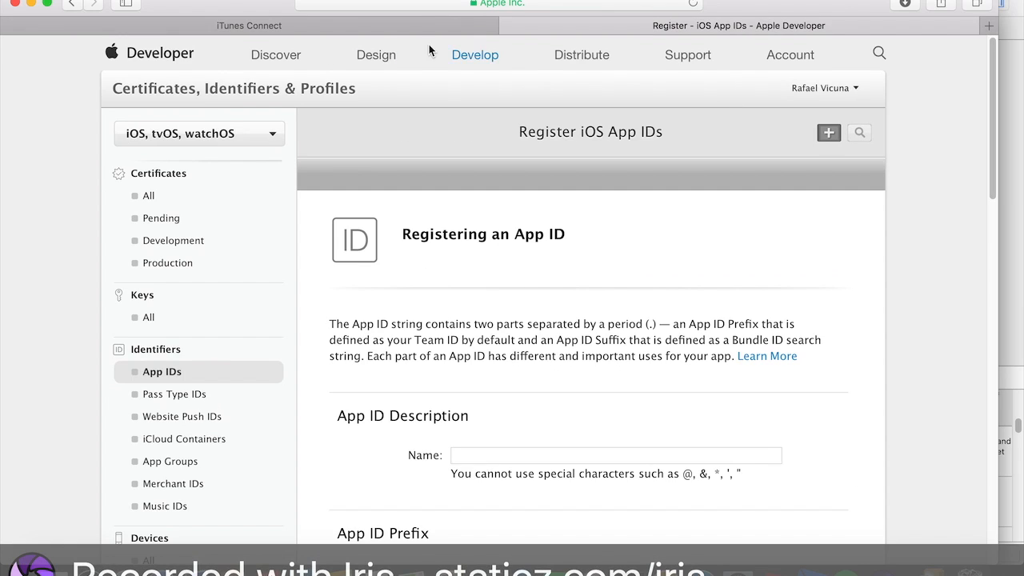
pyautogui.moveTo(265, 17); pyautogui.dragTo(323, 11)
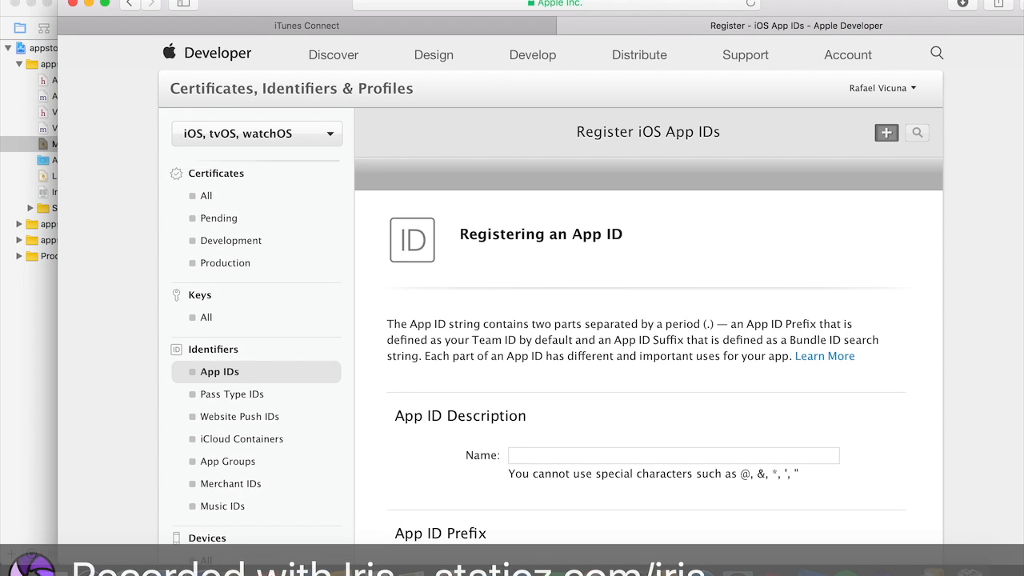
pyautogui.moveTo(834, 6); pyautogui.dragTo(804, 5)
pyautogui.scroll(-5, 616, 302)
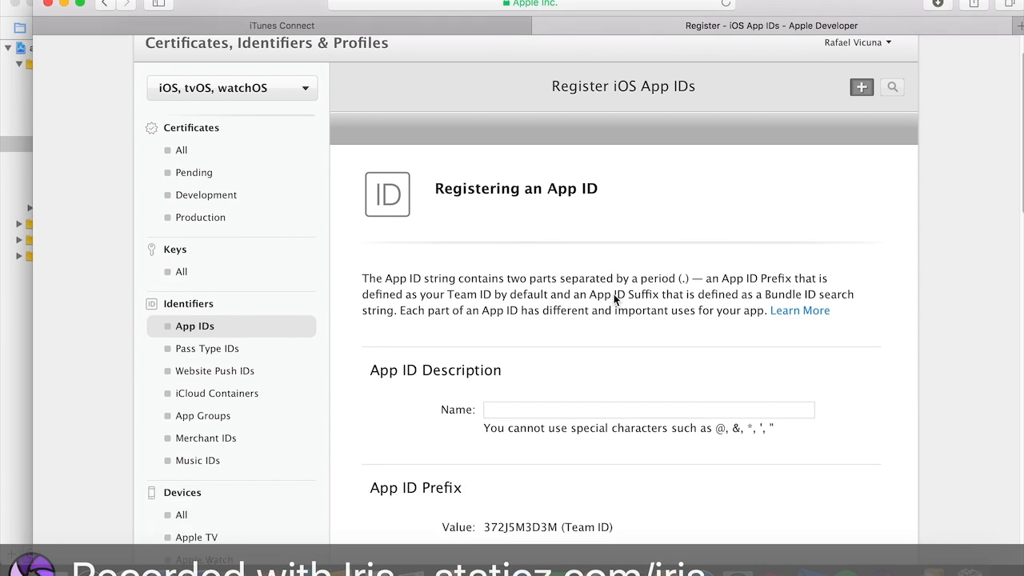
pyautogui.click(550, 289)
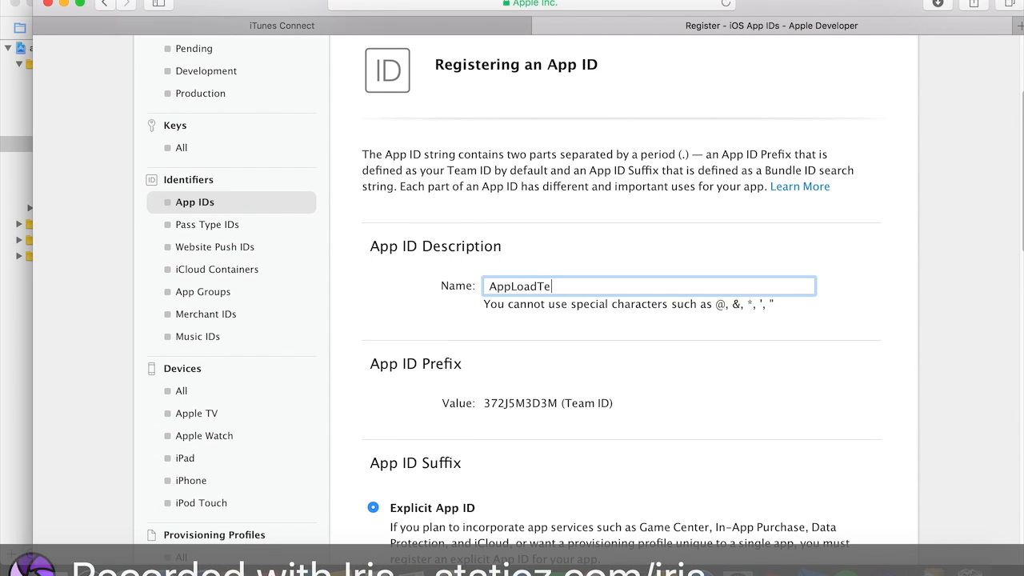
# - Copy the target's bundle identifier from the Xcode project's General settings
pyautogui.scroll(-7, 393, 268)
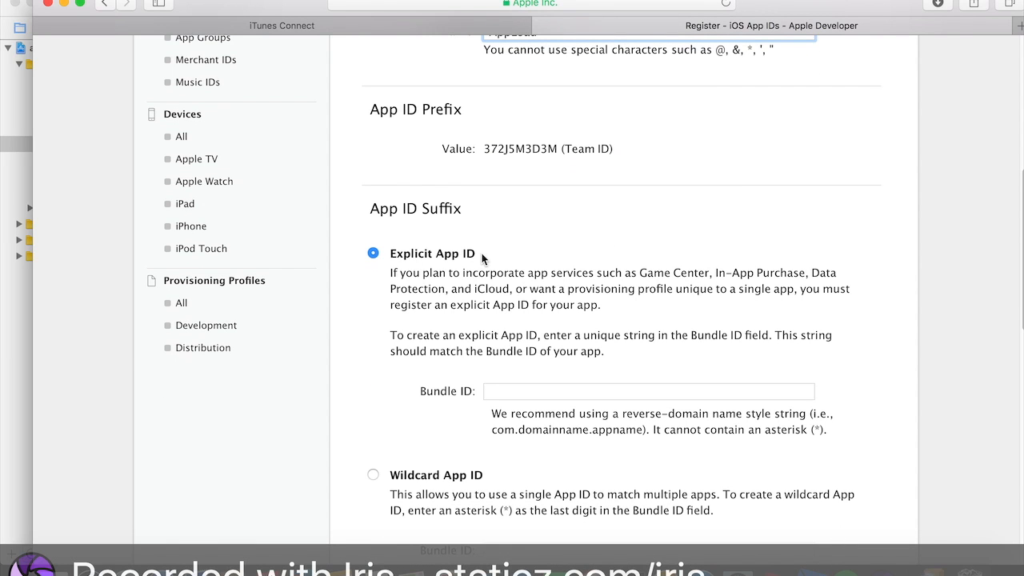
pyautogui.click(524, 389)
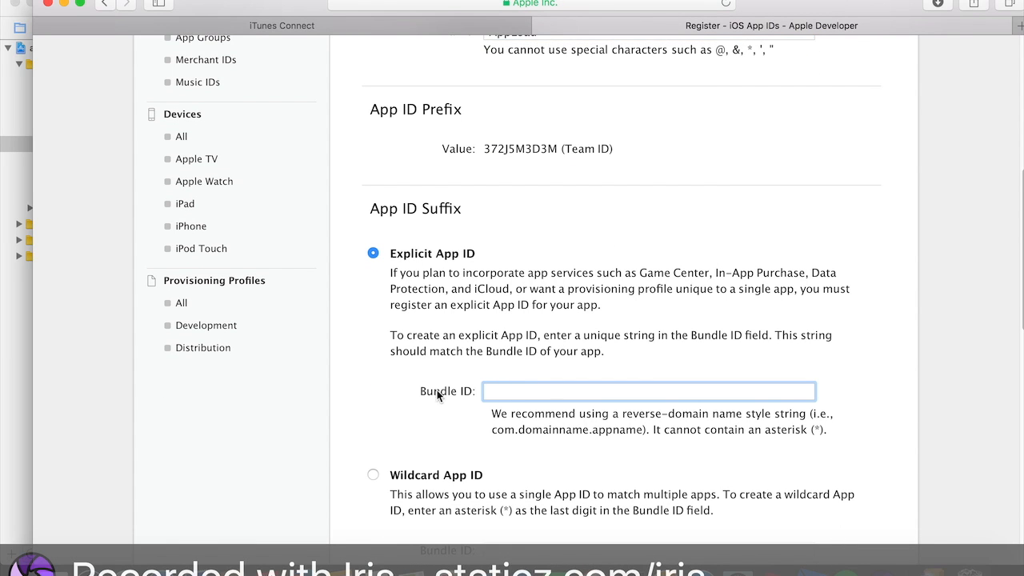
pyautogui.click(2, 306)
pyautogui.moveTo(821, 7)
pyautogui.mouseDown()
pyautogui.moveTo(726, 57)
pyautogui.moveTo(864, 6)
pyautogui.moveTo(831, 30)
pyautogui.moveTo(831, 5)
pyautogui.mouseUp()
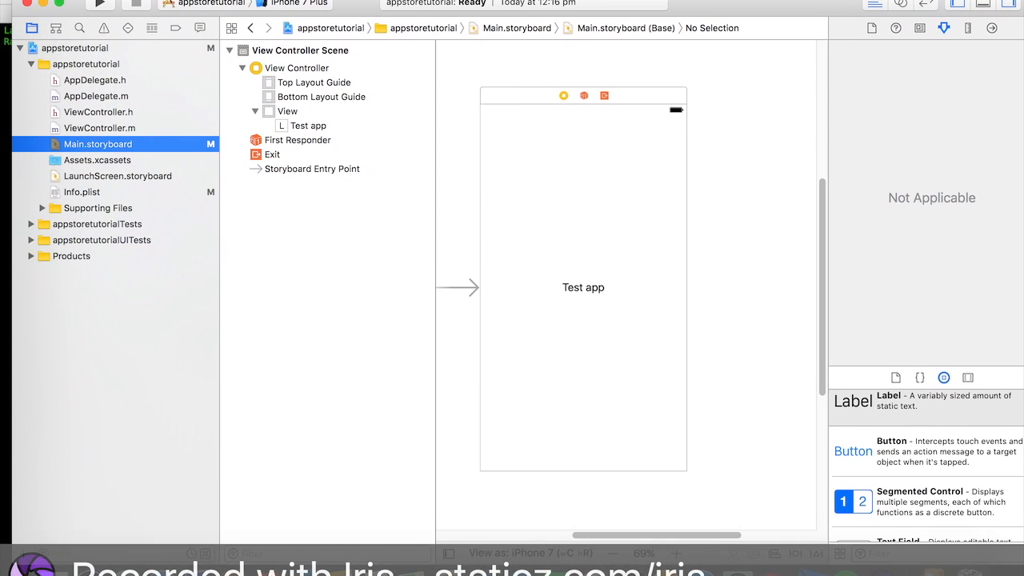
pyautogui.click(58, 4)
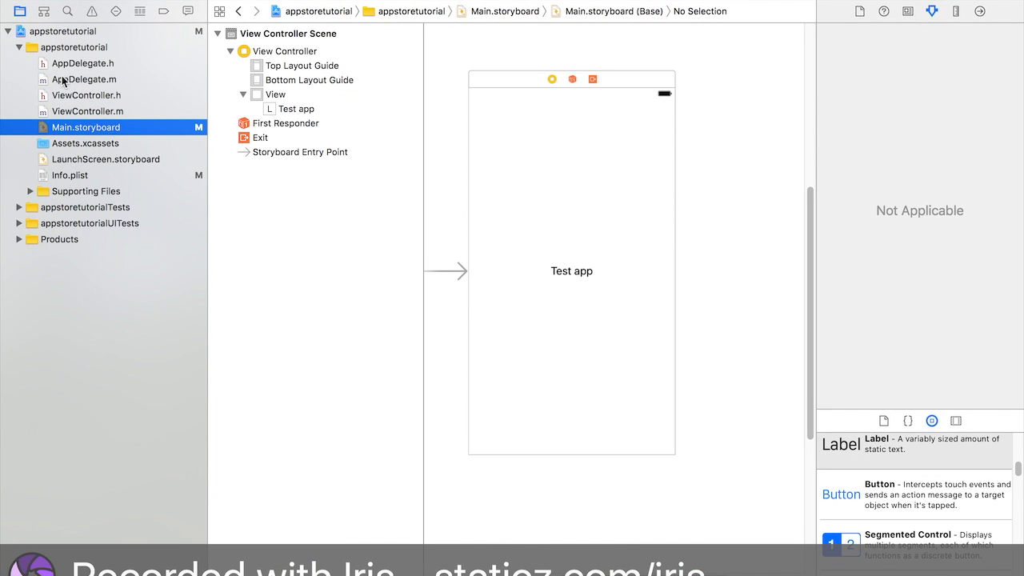
pyautogui.click(57, 31)
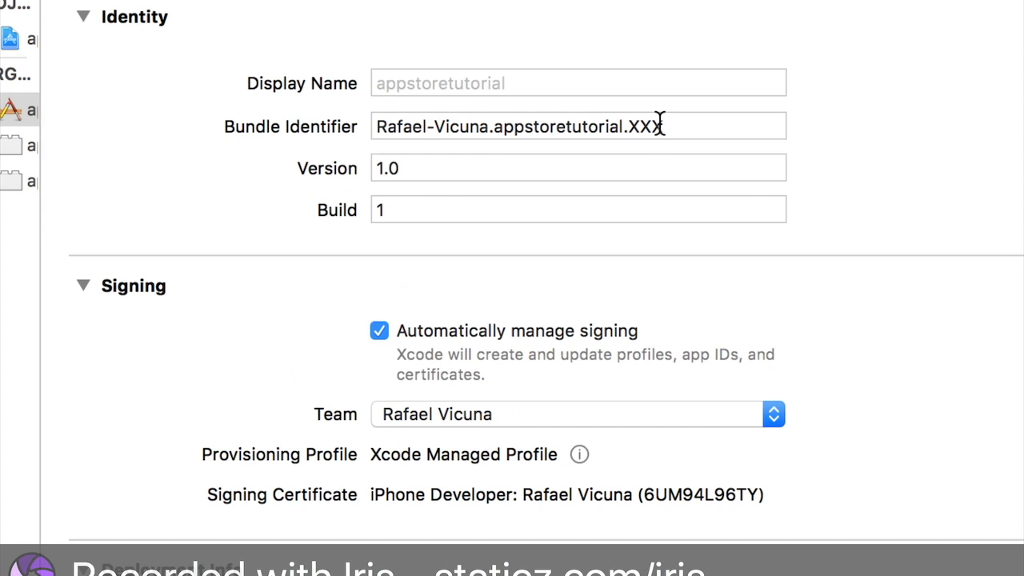
pyautogui.tripleClick(579, 115)
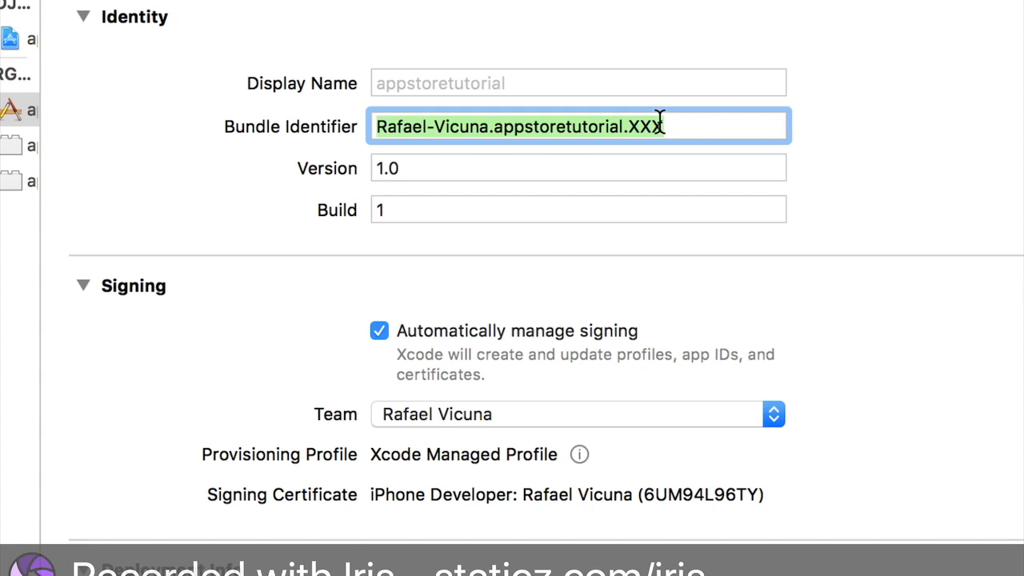
pyautogui.tripleClick(673, 127)
pyautogui.press('super+c')
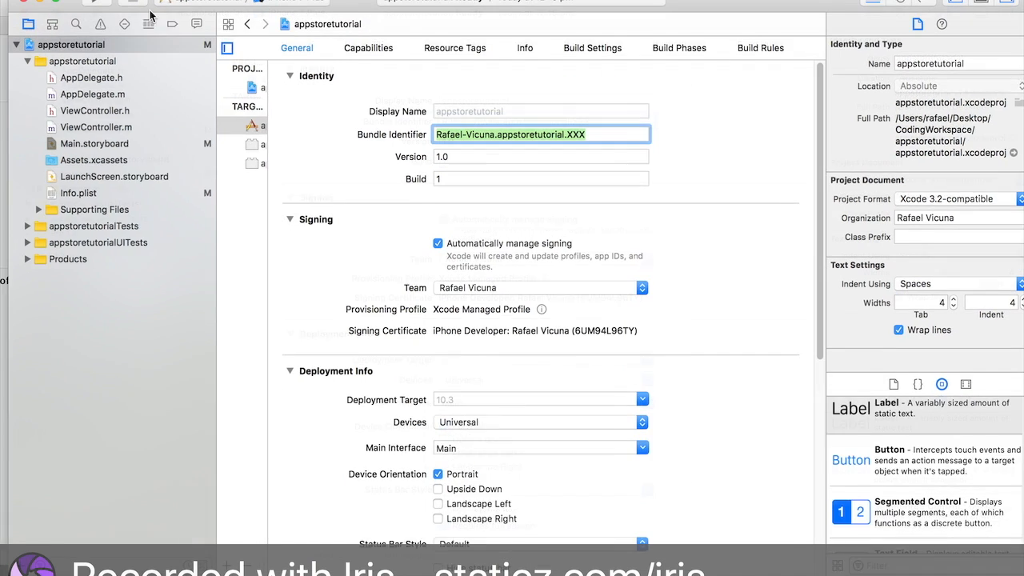
# - Back in Safari, paste the bundle identifier into the explicit App ID's Bundle ID field
pyautogui.click(162, 566)
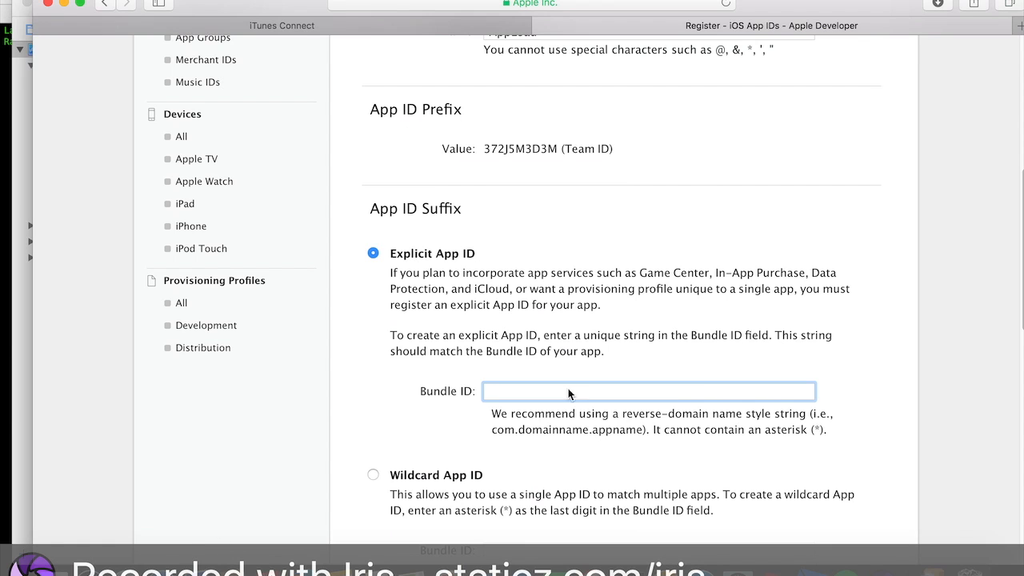
pyautogui.press('super+v')
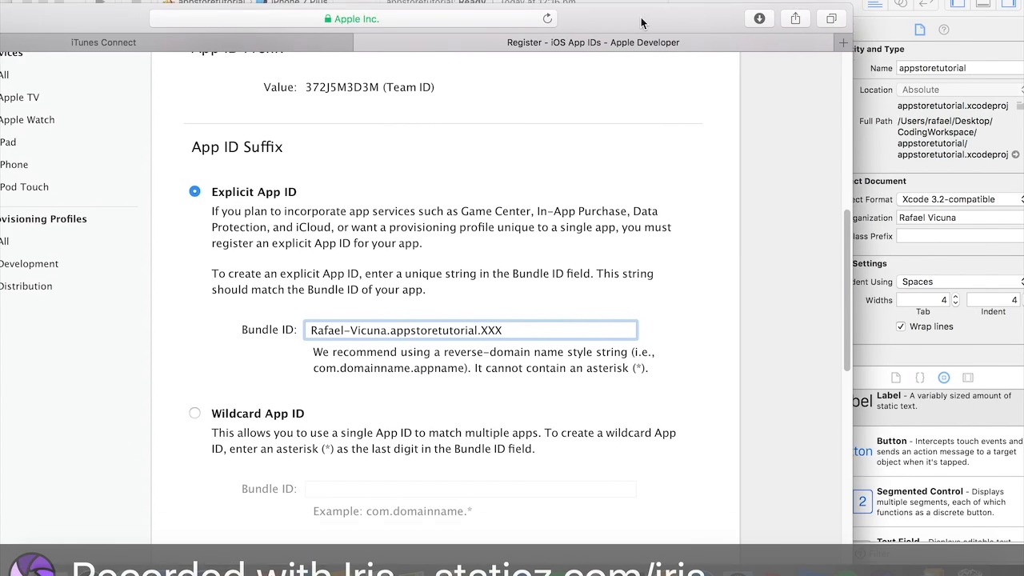
# - Compare the pasted Bundle ID with the bundle identifier shown in Xcode
pyautogui.moveTo(640, 22); pyautogui.dragTo(658, 108)
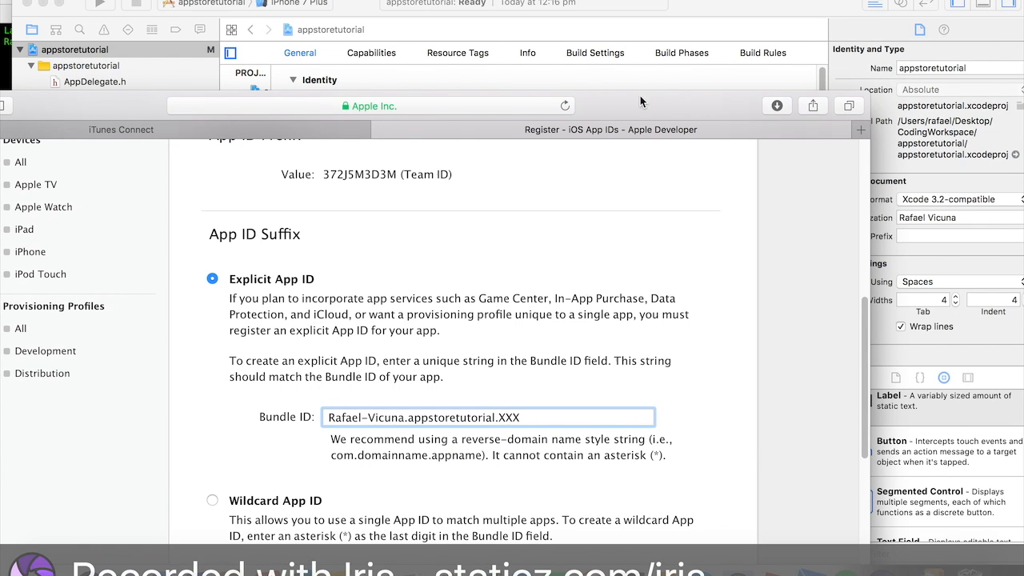
pyautogui.tripleClick(542, 419)
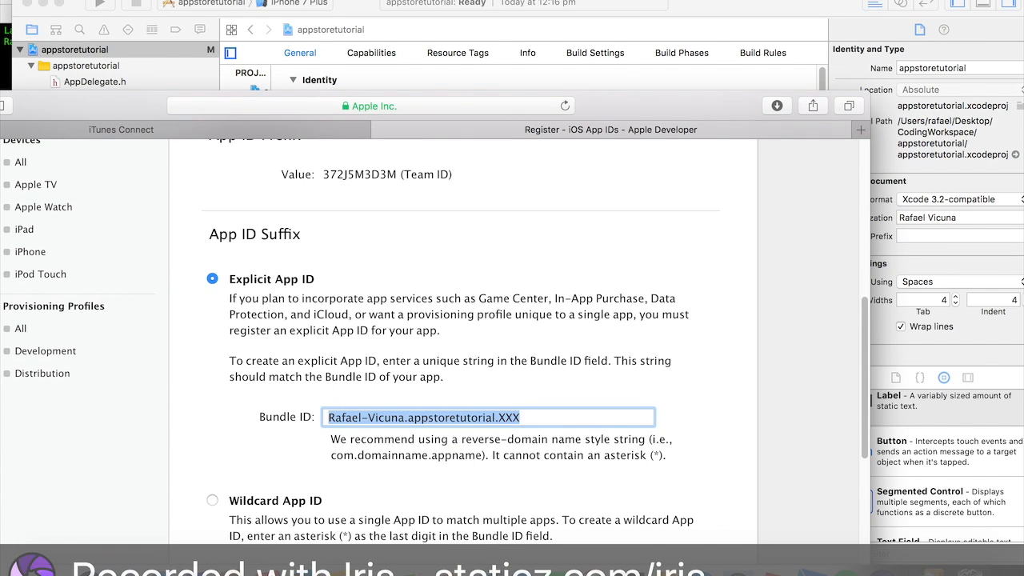
pyautogui.click(792, 2)
pyautogui.tripleClick(599, 135)
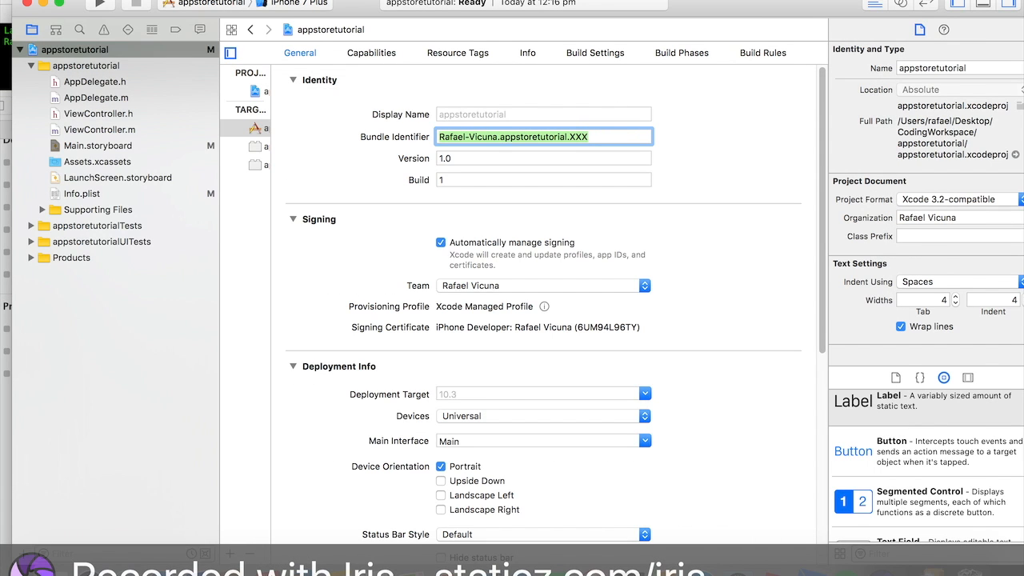
pyautogui.moveTo(360, 7); pyautogui.dragTo(626, 3)
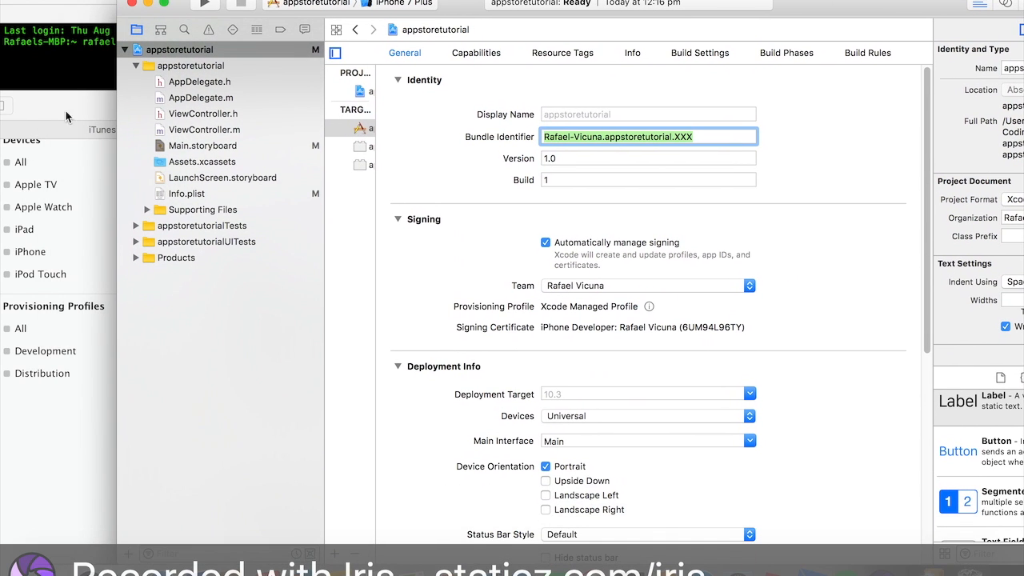
# - Scroll through the App ID form's Enable Services list to review the available services
pyautogui.moveTo(65, 108); pyautogui.dragTo(163, 19)
pyautogui.scroll(6, 354, 226)
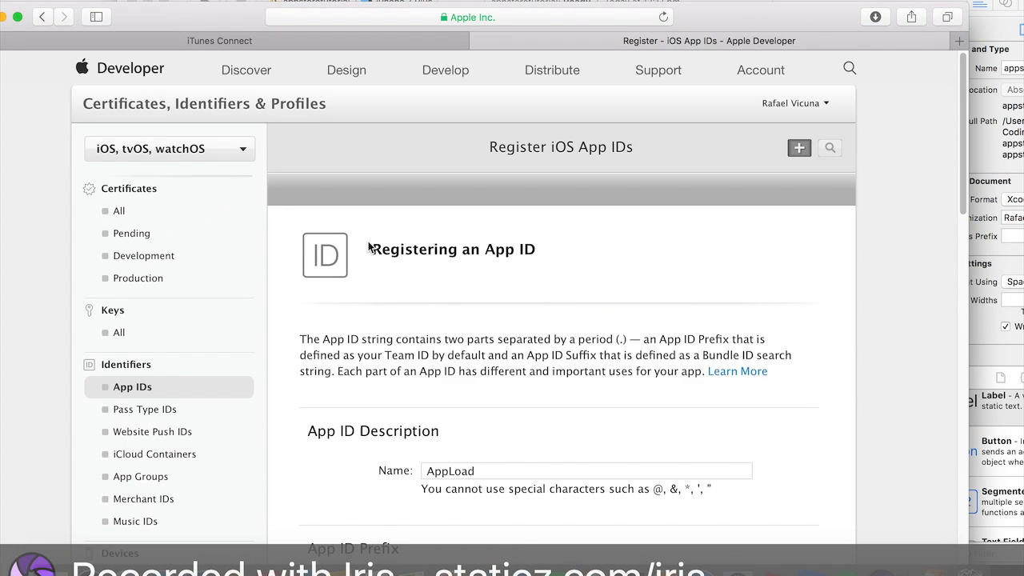
pyautogui.scroll(-8, 370, 245)
pyautogui.scroll(-10, 631, 380)
pyautogui.moveTo(74, 3); pyautogui.dragTo(155, 2)
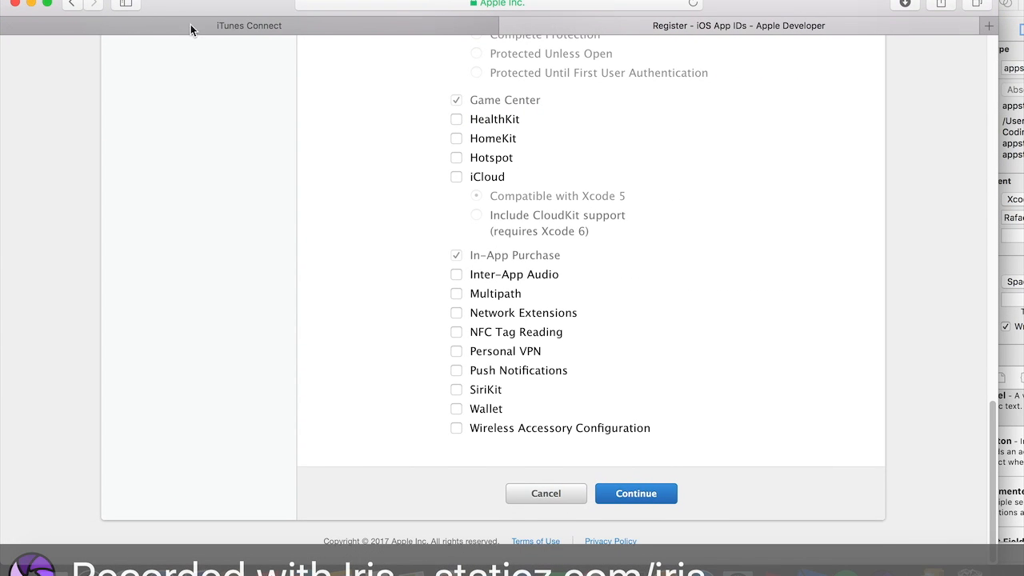
pyautogui.scroll(5, 437, 245)
pyautogui.scroll(-4, 542, 183)
pyautogui.scroll(3, 552, 171)
pyautogui.moveTo(367, 130); pyautogui.dragTo(426, 132)
pyautogui.click(431, 142)
pyautogui.scroll(-4, 429, 144)
pyautogui.scroll(3, 552, 248)
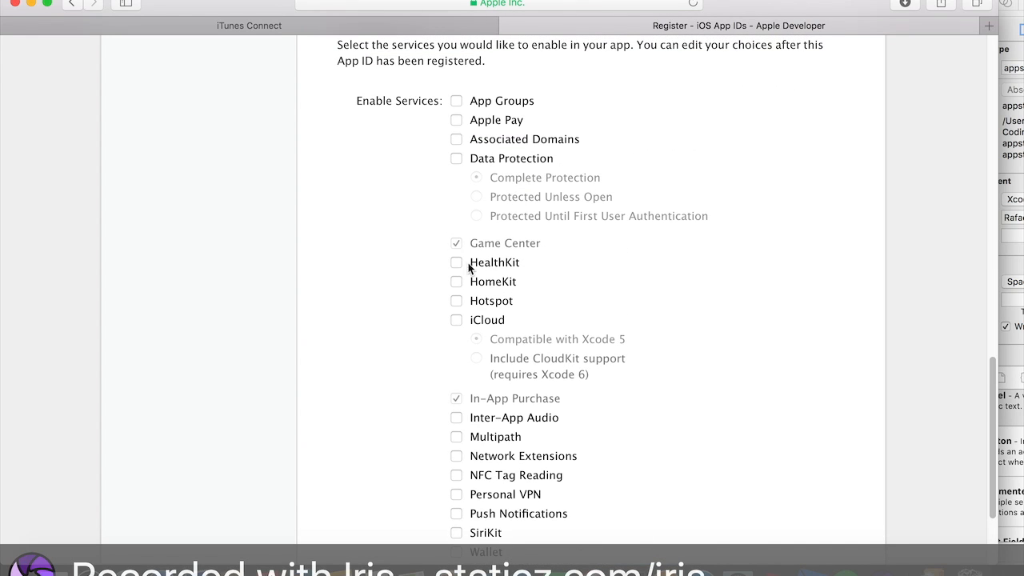
pyautogui.click(456, 320)
pyautogui.click(456, 320)
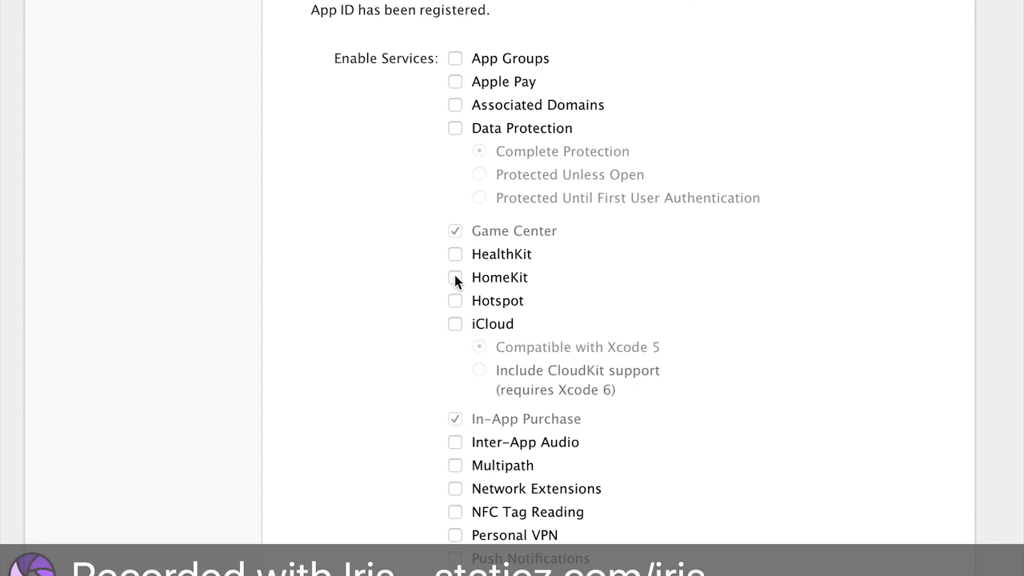
pyautogui.click(455, 277)
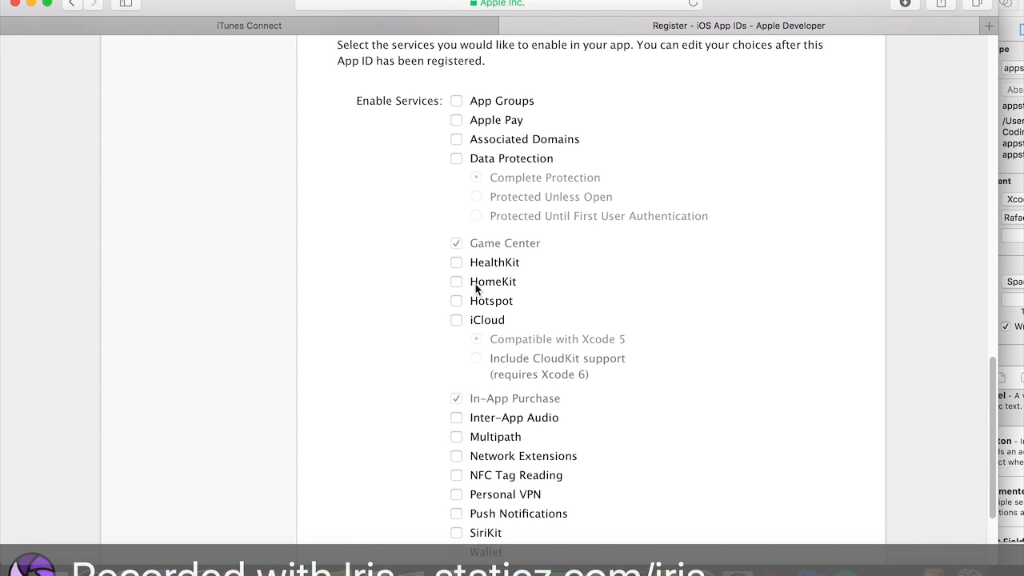
# - Continue past the services list and register the AppLoad App ID from the confirmation page
pyautogui.scroll(5, 475, 288)
pyautogui.tripleClick(395, 294)
pyautogui.scroll(-8, 394, 297)
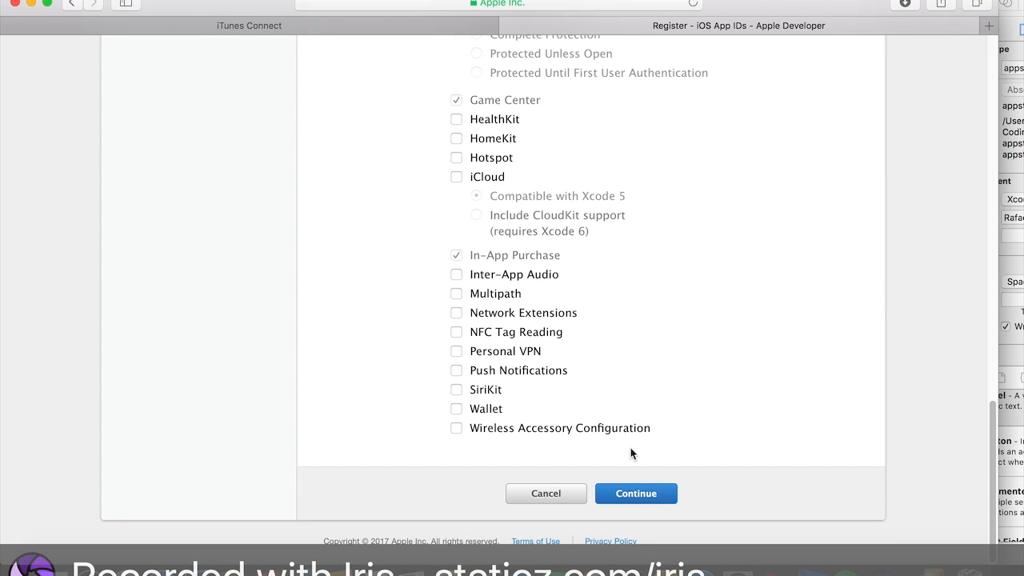
pyautogui.click(636, 492)
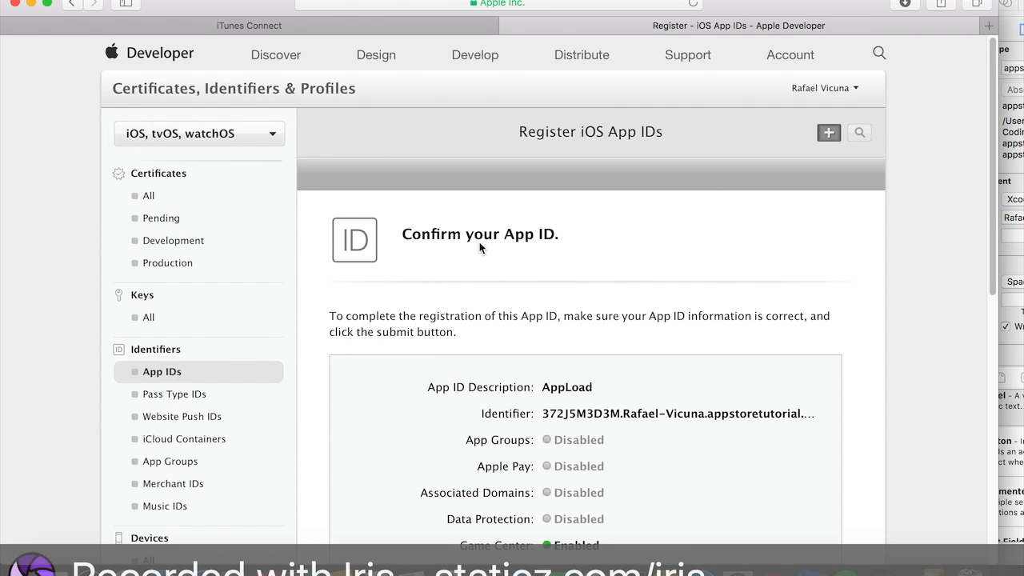
pyautogui.scroll(-10, 480, 246)
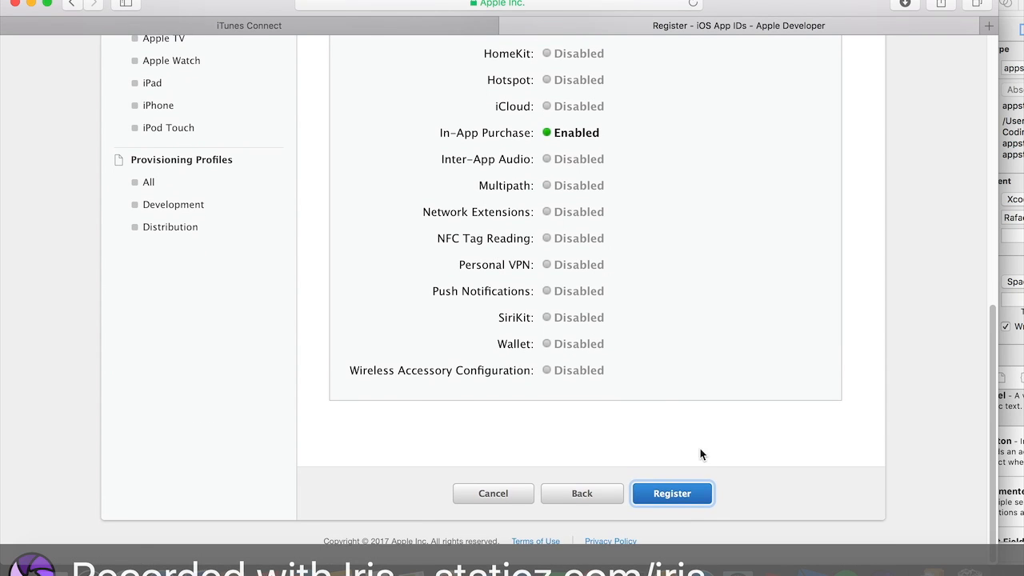
pyautogui.click(694, 492)
pyautogui.scroll(10, 574, 292)
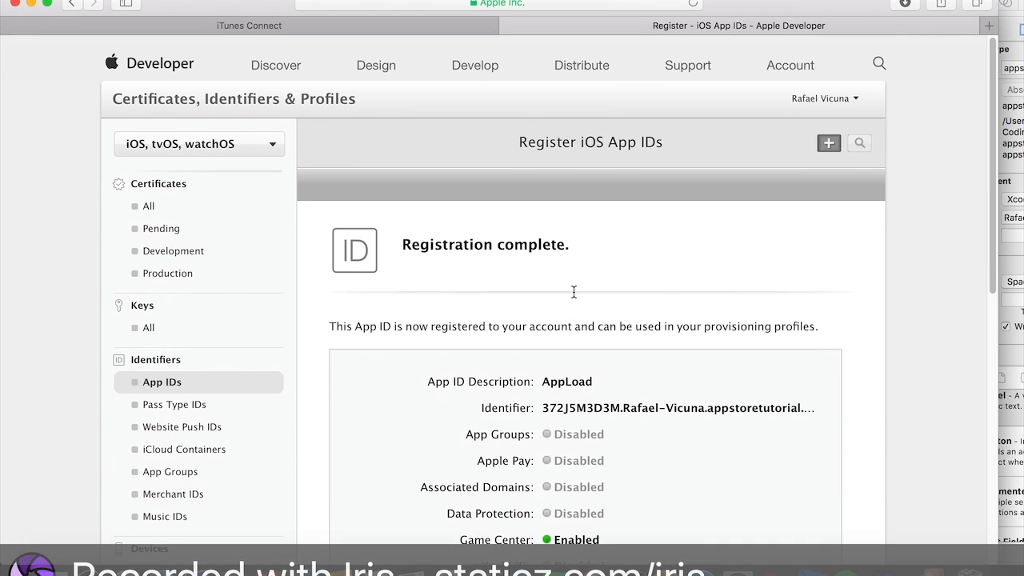
# - Finish the completed App ID registration and return to the iOS App IDs list
pyautogui.moveTo(419, 237); pyautogui.dragTo(484, 236)
pyautogui.click(428, 310)
pyautogui.moveTo(398, 315); pyautogui.dragTo(667, 316)
pyautogui.click(667, 316)
pyautogui.scroll(-10, 667, 315)
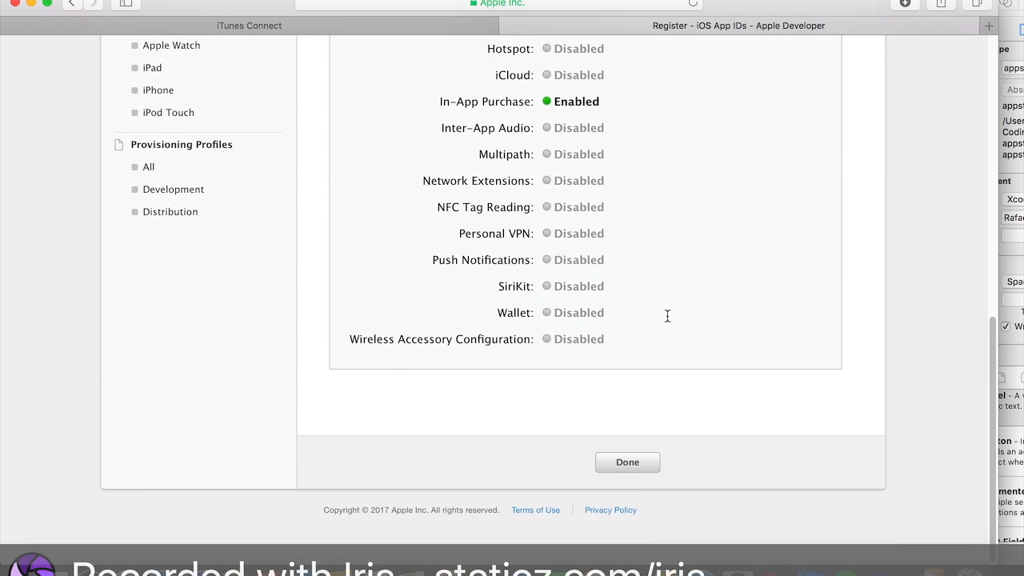
pyautogui.click(642, 502)
# - Check the iOS App IDs list for the new AppLoad entry
pyautogui.scroll(-2, 646, 473)
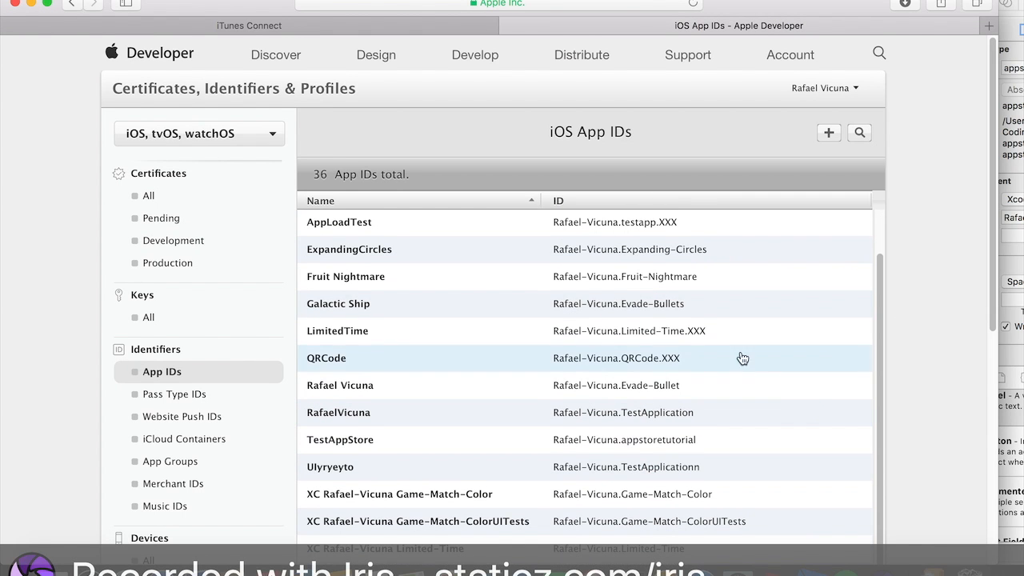
pyautogui.scroll(2, 861, 328)
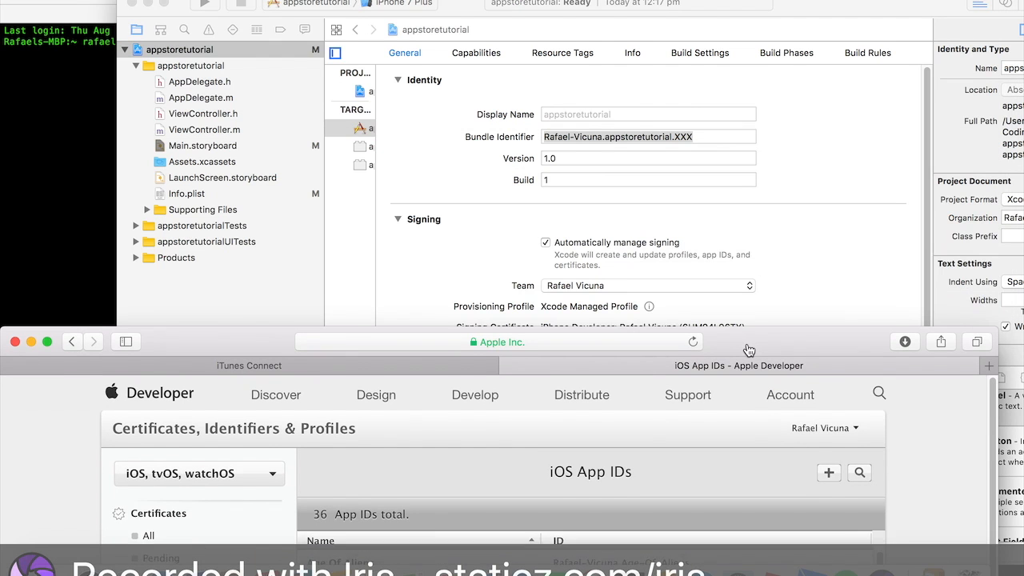
pyautogui.moveTo(848, 368); pyautogui.dragTo(856, 13)
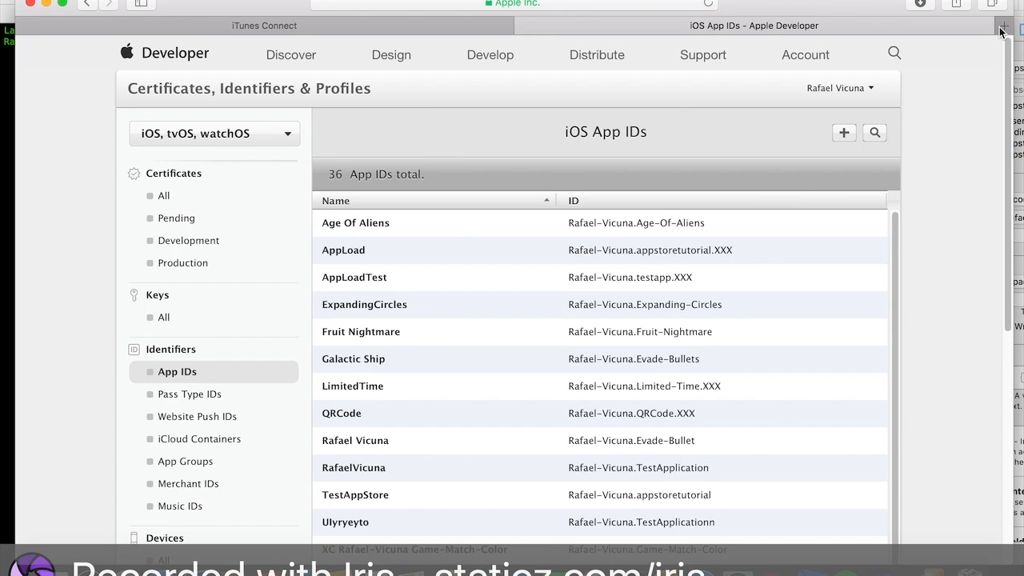
# - Open a new browser tab and go to itunesconnect.apple.com
pyautogui.click(1003, 26)
pyautogui.write('itunesconne')
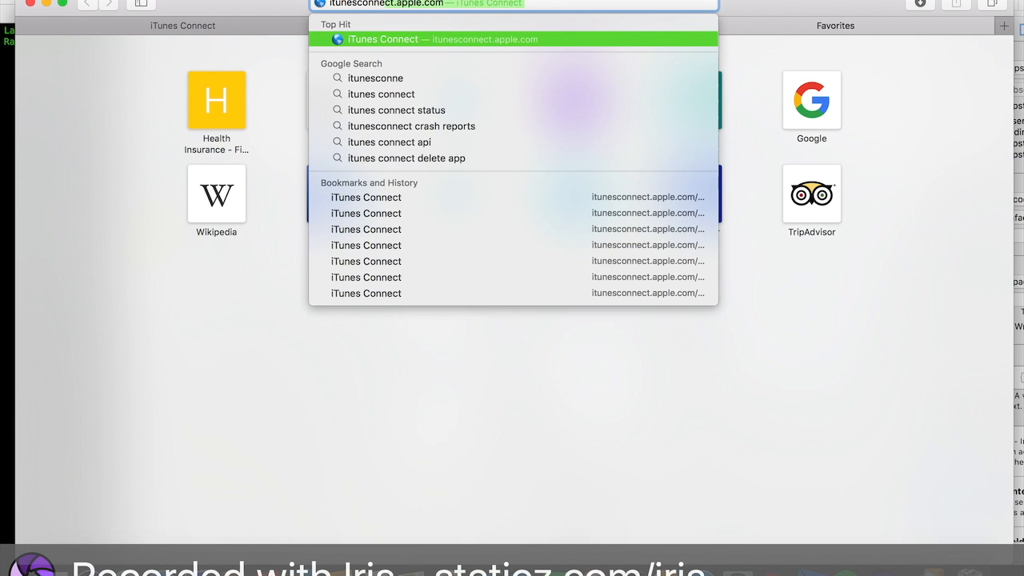
pyautogui.write('ct.apple.com')
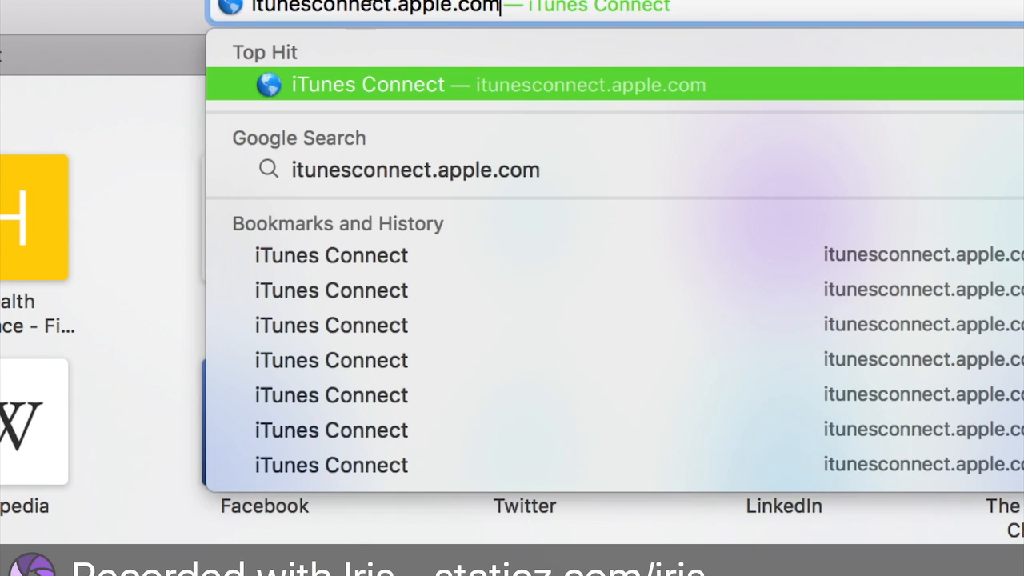
pyautogui.press('Return')
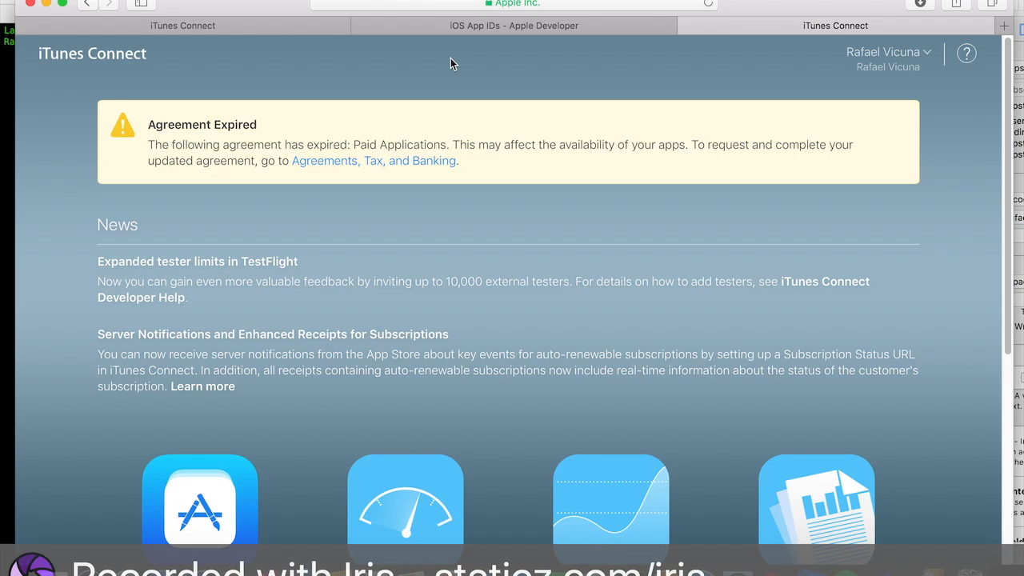
# - Scroll through the iTunes Connect home page to review its sections
pyautogui.scroll(-5, 583, 136)
pyautogui.scroll(5, 583, 140)
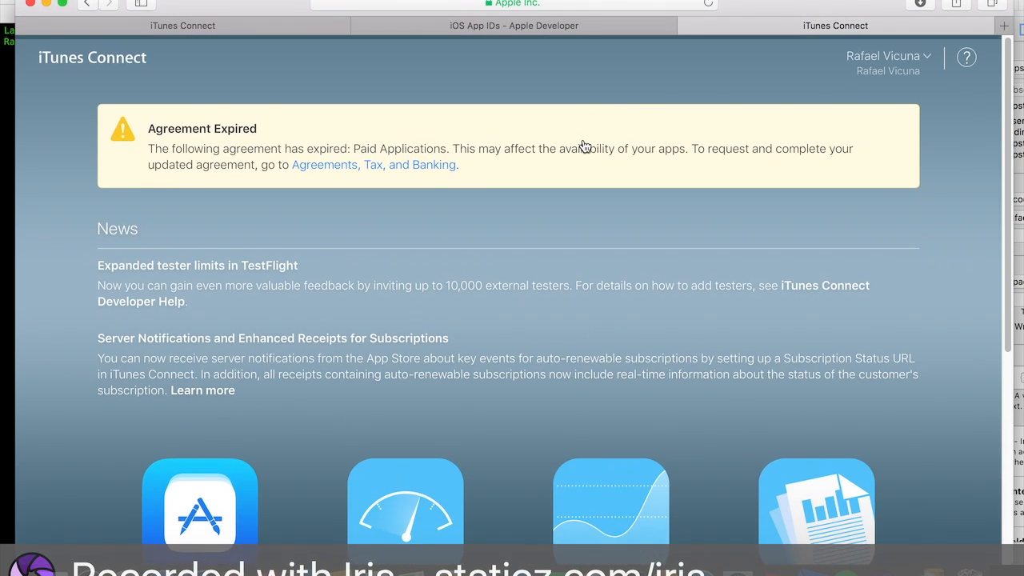
pyautogui.scroll(-4, 434, 276)
pyautogui.scroll(4, 412, 298)
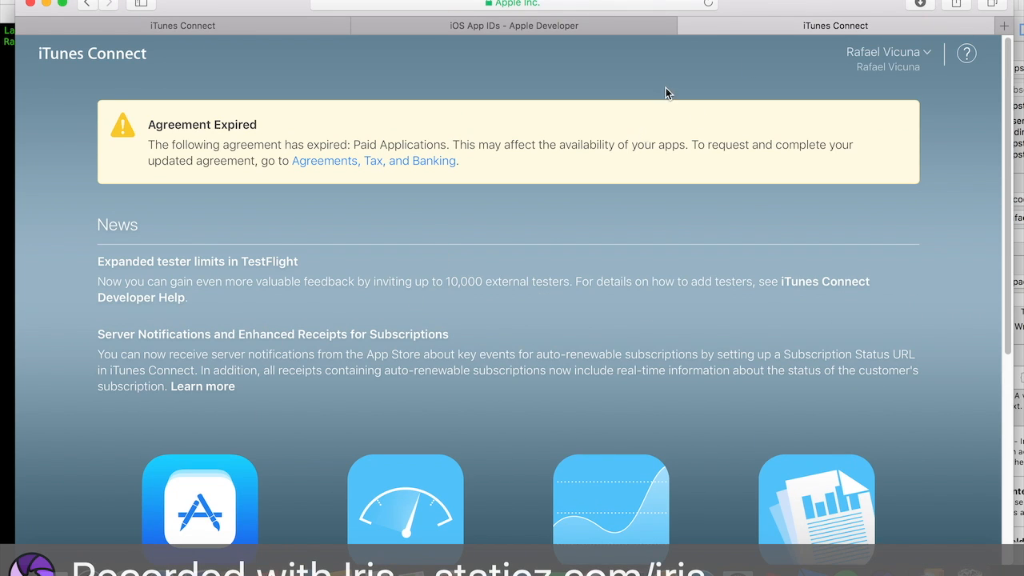
pyautogui.moveTo(759, 11); pyautogui.dragTo(769, 9)
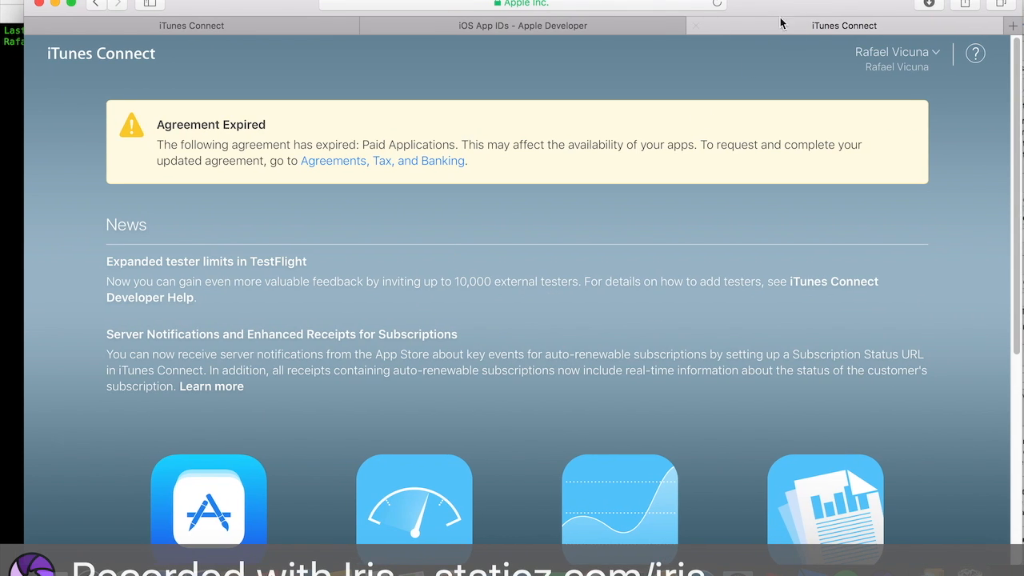
pyautogui.scroll(-7, 408, 276)
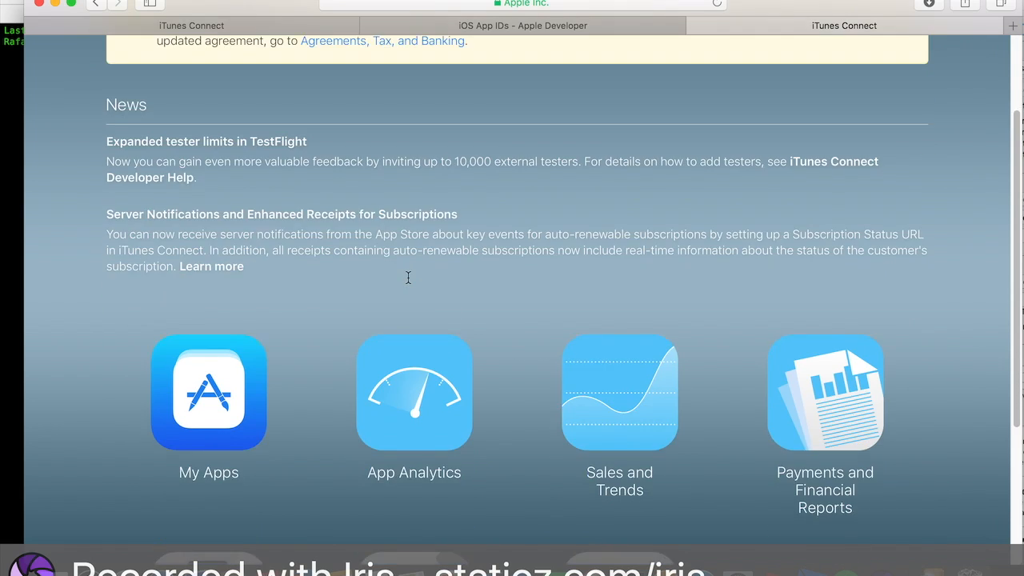
pyautogui.scroll(7, 389, 423)
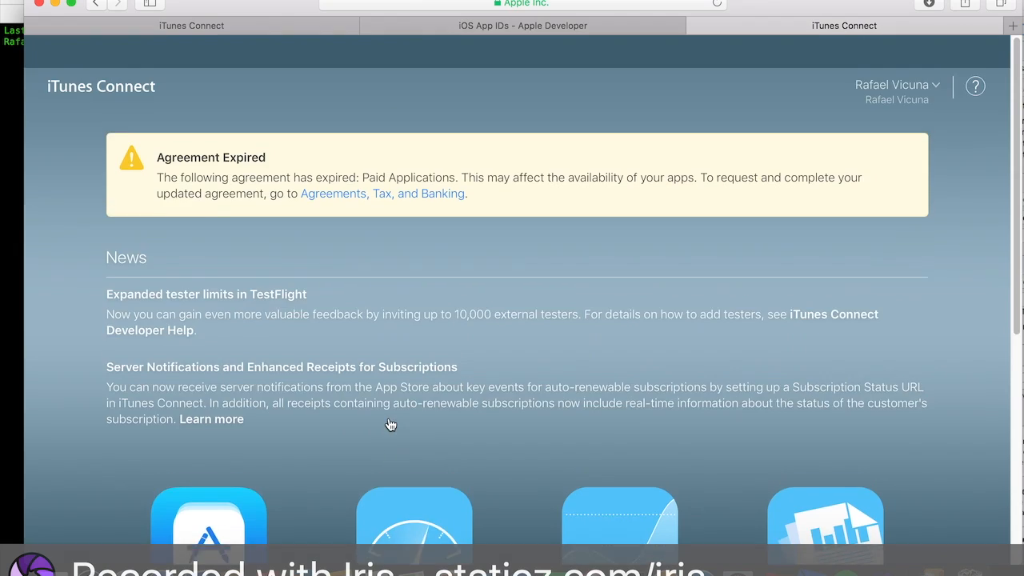
pyautogui.scroll(-10, 388, 422)
pyautogui.scroll(10, 390, 424)
pyautogui.scroll(-8, 390, 424)
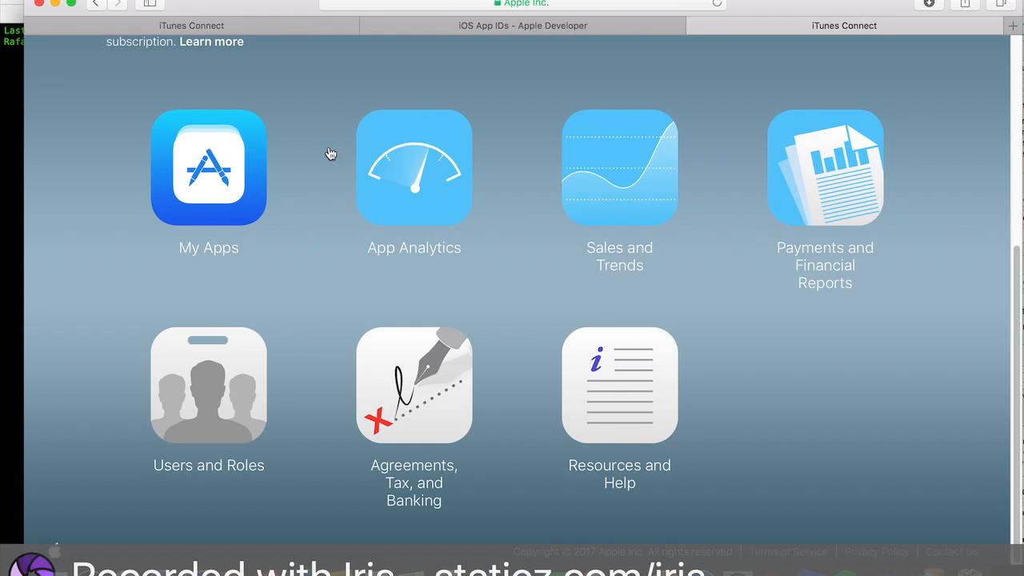
pyautogui.scroll(8, 578, 349)
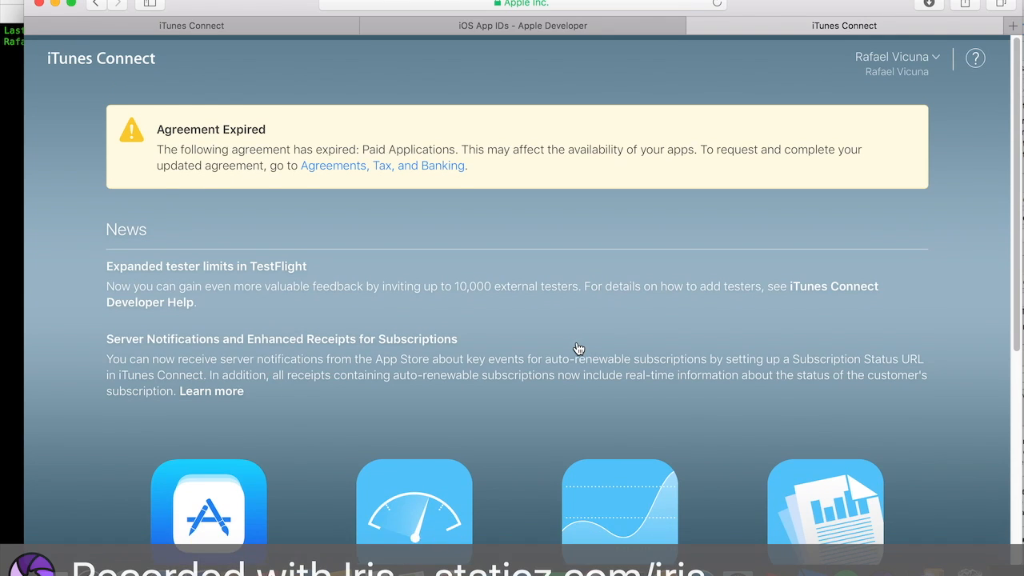
pyautogui.scroll(-5, 579, 349)
pyautogui.scroll(4, 578, 349)
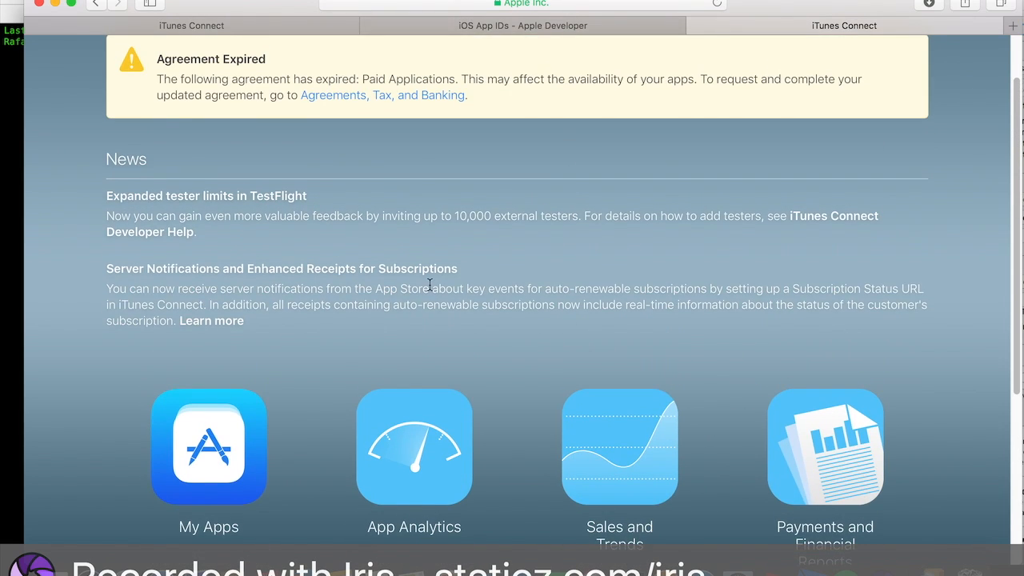
pyautogui.scroll(3, 430, 288)
pyautogui.scroll(-6, 430, 288)
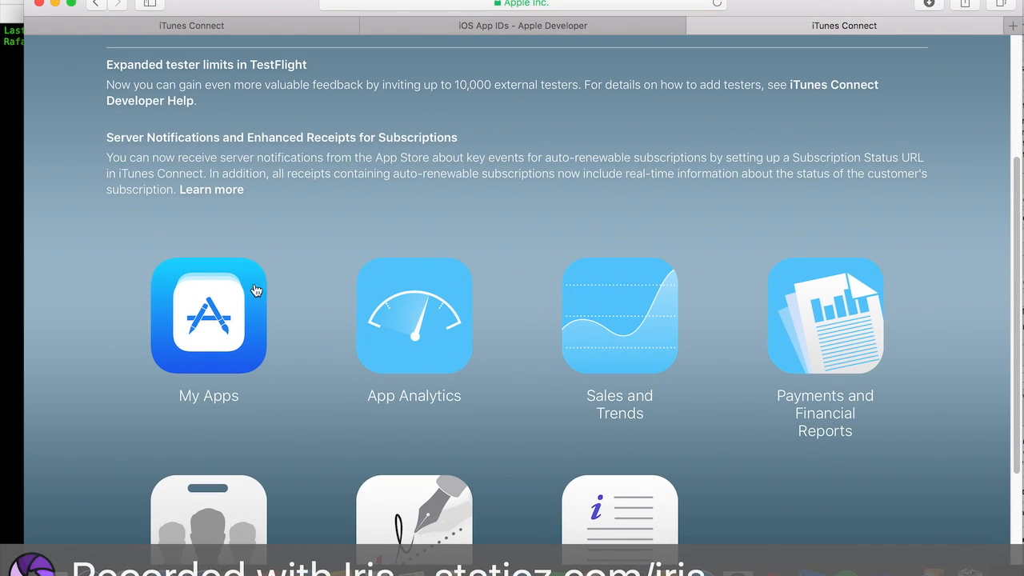
# - Open My Apps and start creating a new iOS app
pyautogui.click(205, 351)
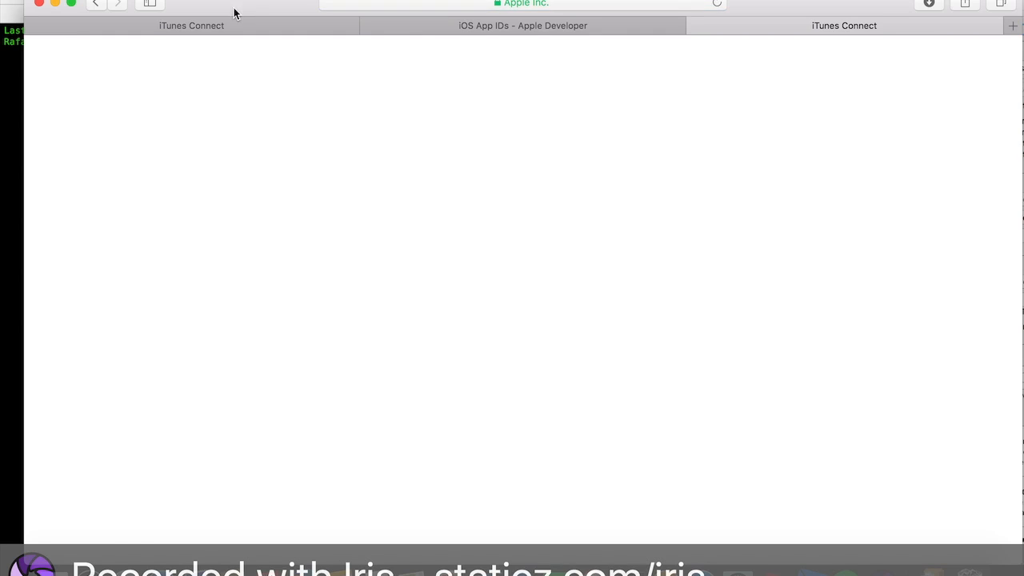
pyautogui.moveTo(231, 8)
pyautogui.mouseDown()
pyautogui.moveTo(339, 70)
pyautogui.moveTo(315, 45)
pyautogui.moveTo(245, 22)
pyautogui.mouseUp()
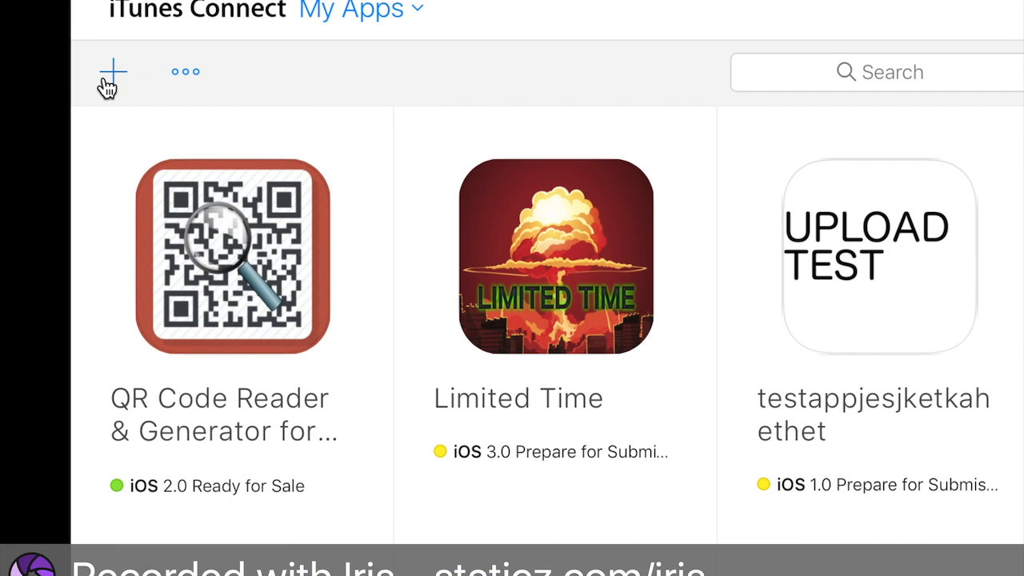
pyautogui.click(71, 101)
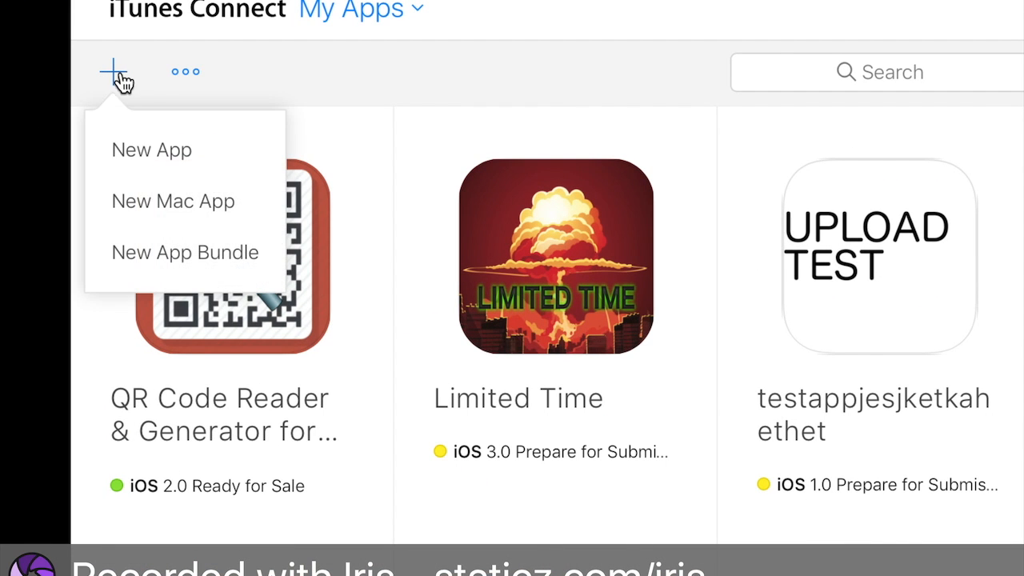
pyautogui.click(141, 149)
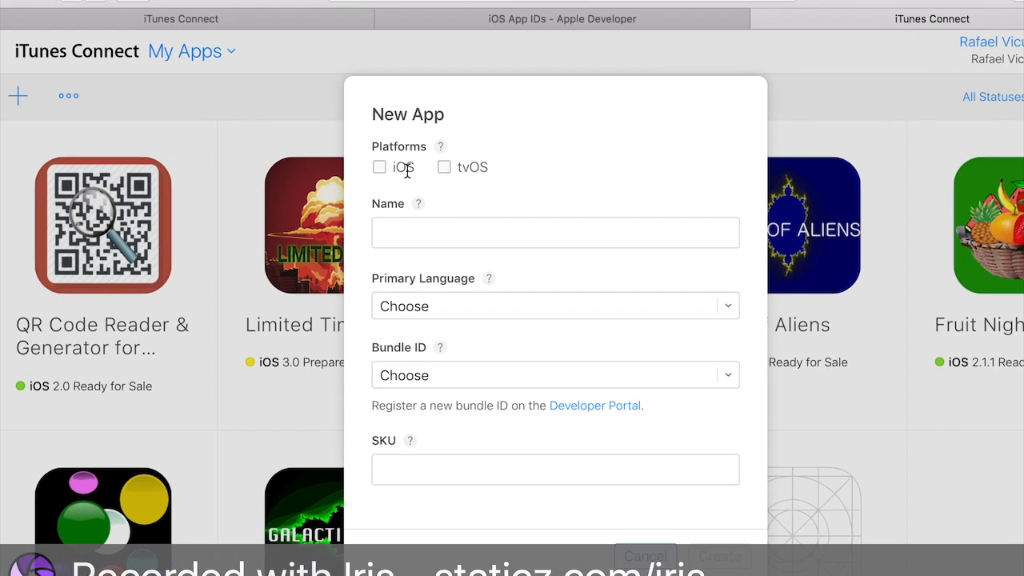
pyautogui.click(381, 169)
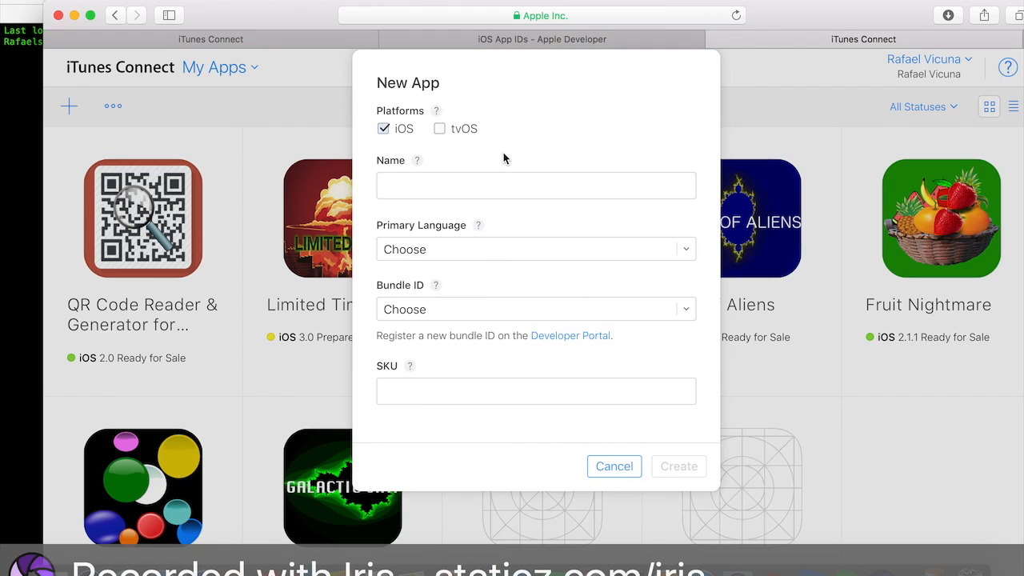
# - Name the new app AppTest and set its primary language to English (U.S.)
pyautogui.click(517, 187)
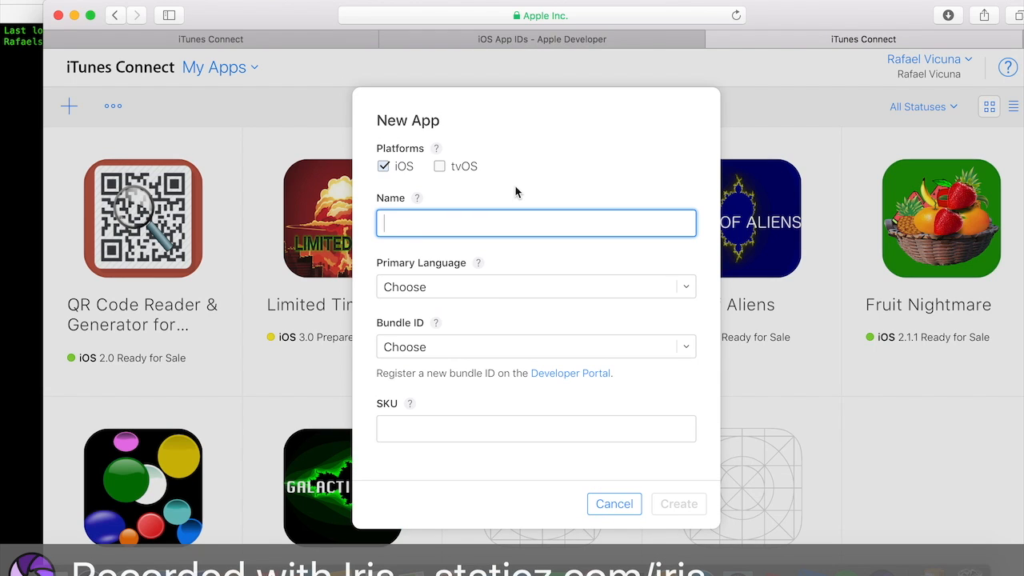
pyautogui.click(582, 289)
pyautogui.click(512, 396)
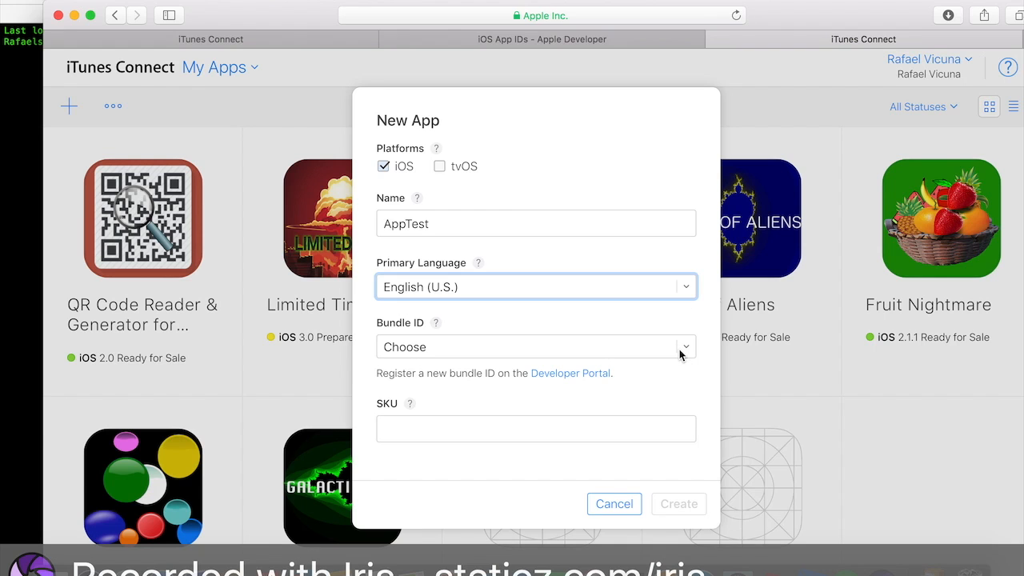
# - Select the AppLoad bundle ID for the new app
pyautogui.click(679, 348)
pyautogui.scroll(-3, 675, 388)
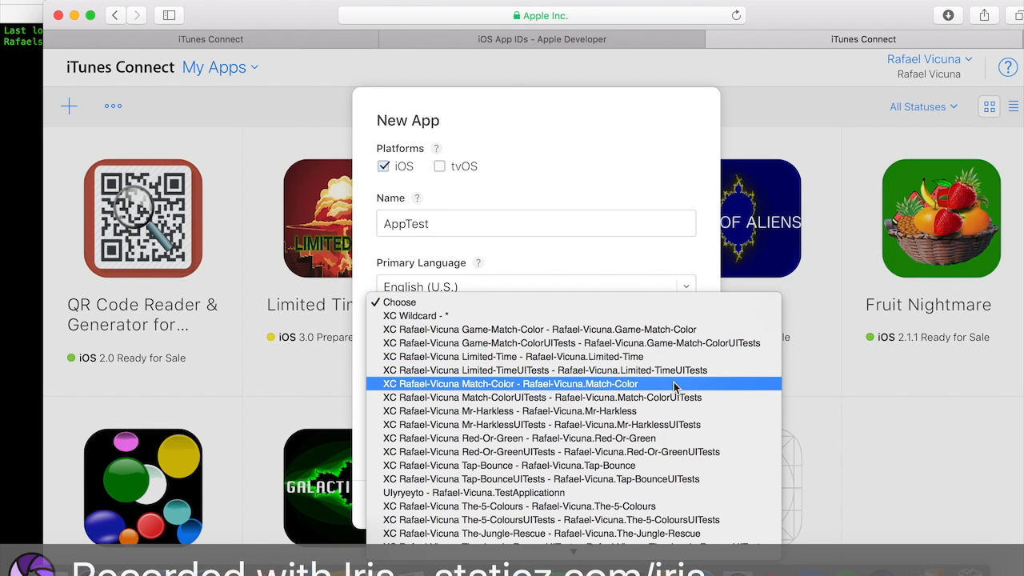
pyautogui.scroll(-5, 675, 388)
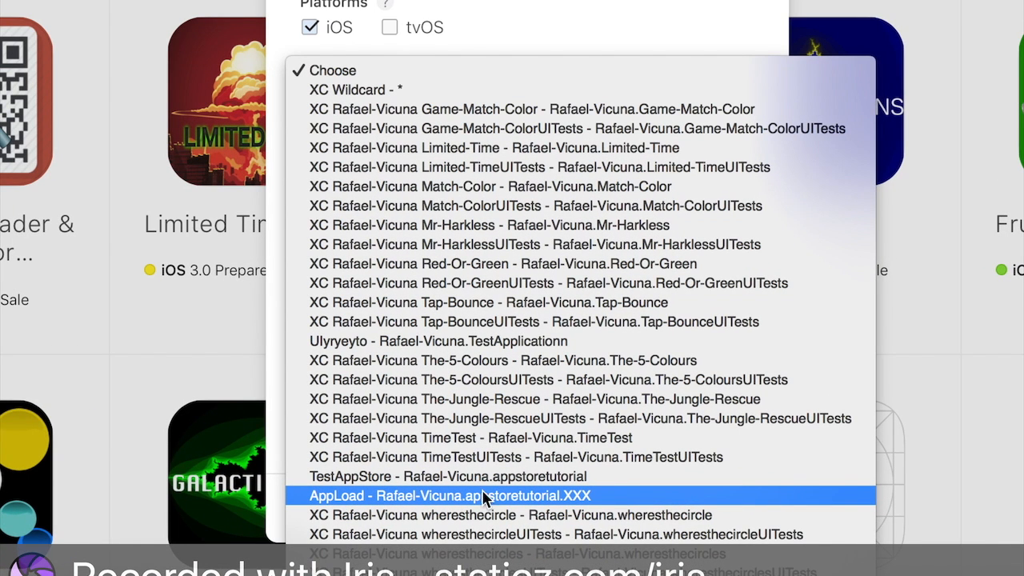
pyautogui.click(565, 497)
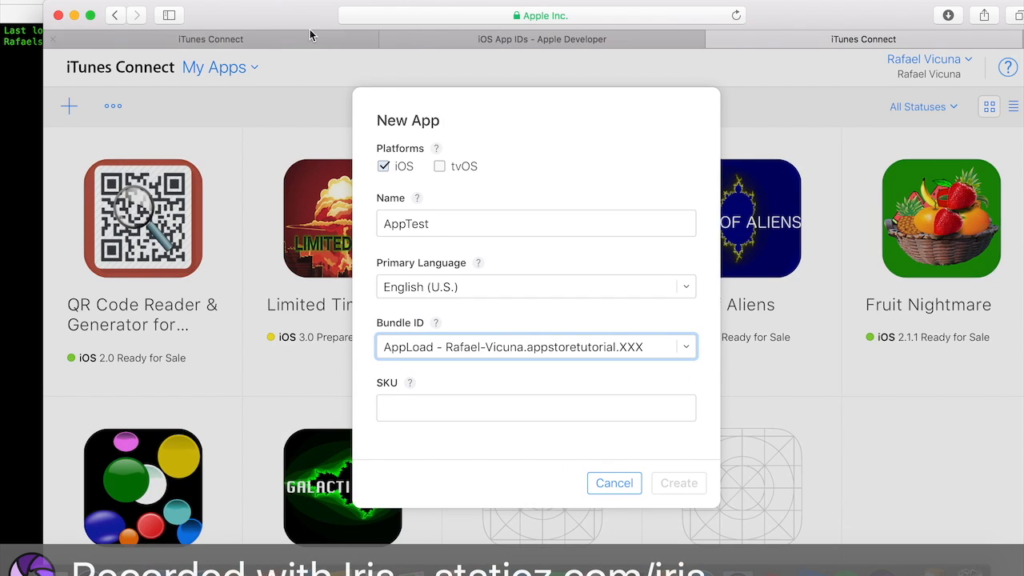
# - Set the SKU to Upload1.0 and try to create the app
pyautogui.moveTo(309, 29); pyautogui.dragTo(268, 5)
pyautogui.click(582, 399)
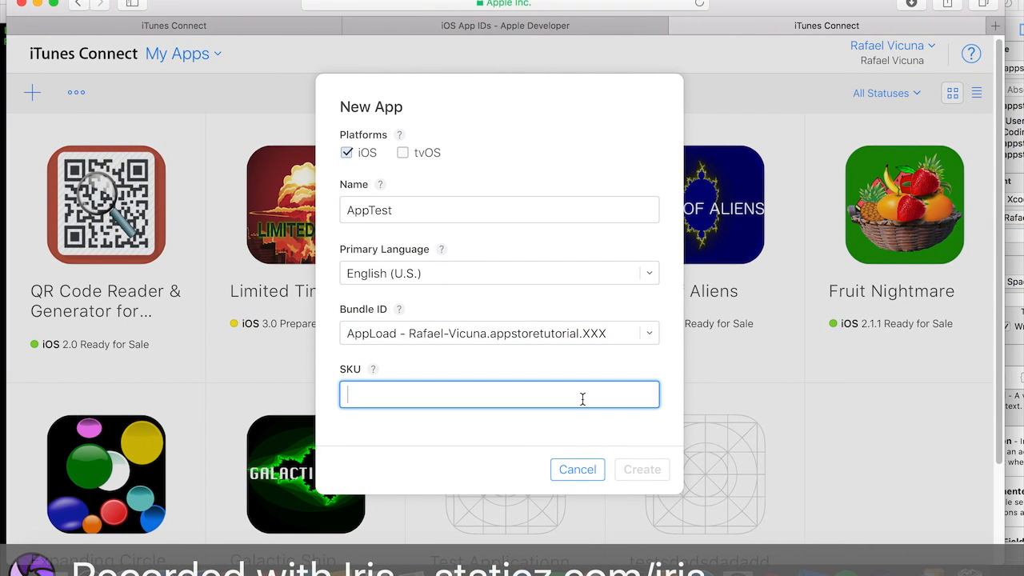
pyautogui.write('Upload1.0')
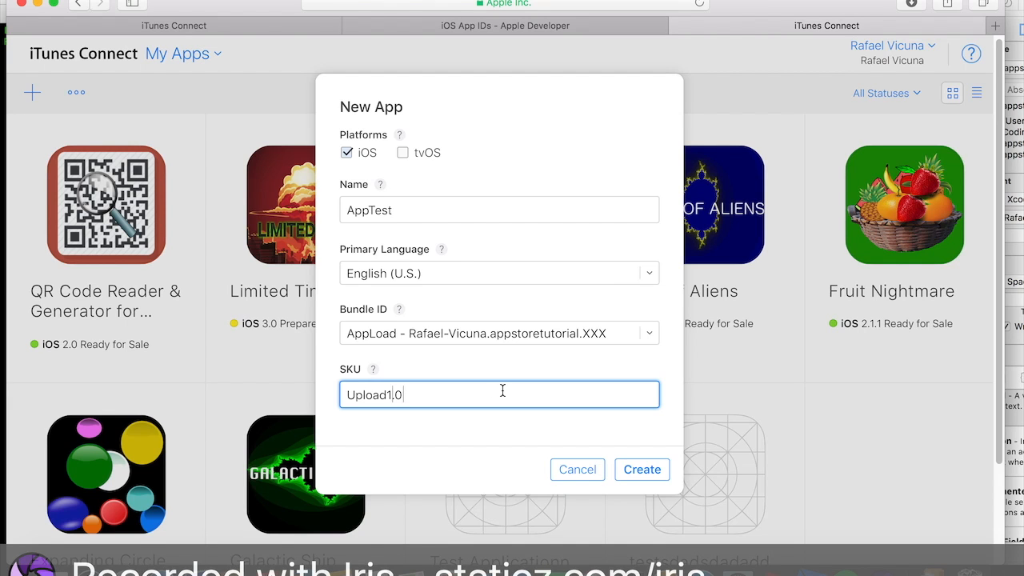
pyautogui.press('super+a')
pyautogui.click(565, 391)
pyautogui.click(642, 468)
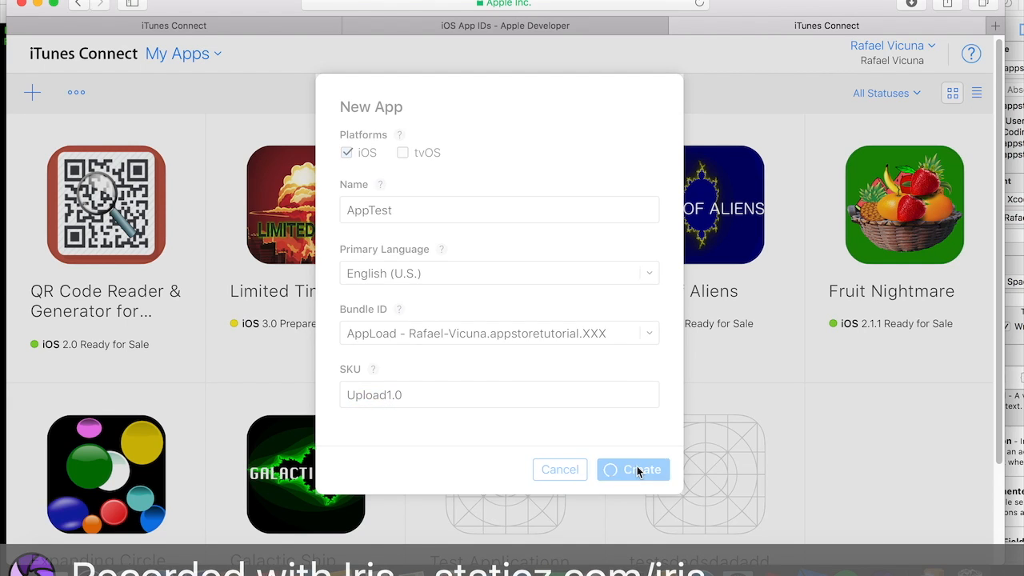
# - Read the error message at the top of the New App dialog
pyautogui.scroll(-3, 587, 361)
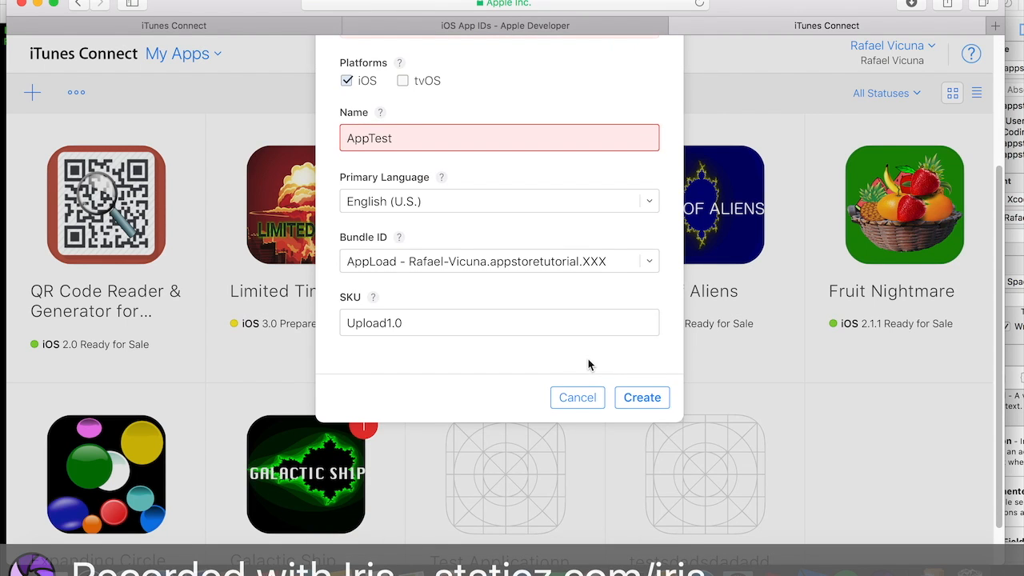
pyautogui.scroll(3, 590, 361)
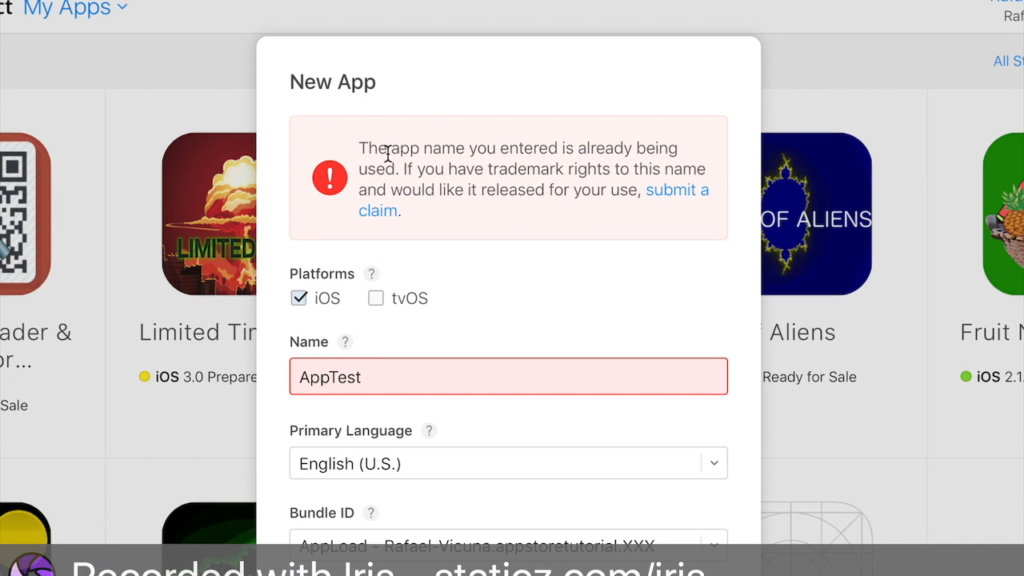
pyautogui.moveTo(412, 157); pyautogui.dragTo(674, 152)
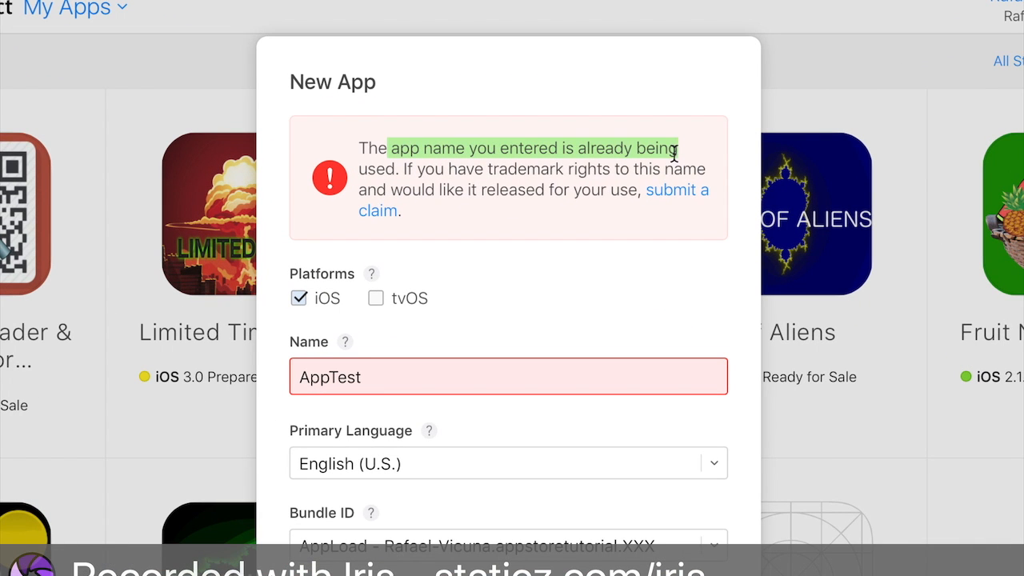
# - Rename the new app to Apptest fjkefkjahfjasefhauef and create the app record
pyautogui.click(387, 163)
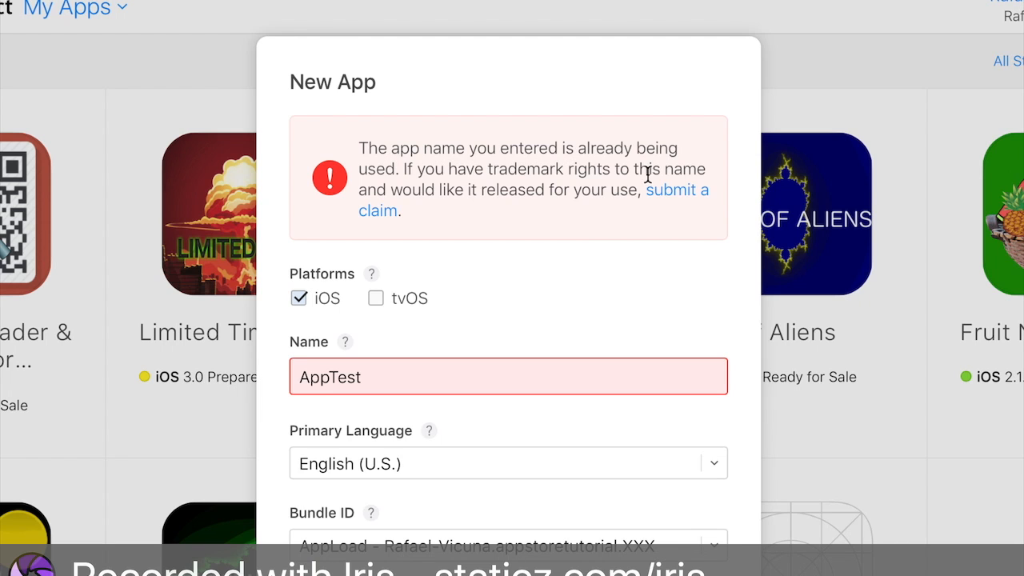
pyautogui.click(494, 376)
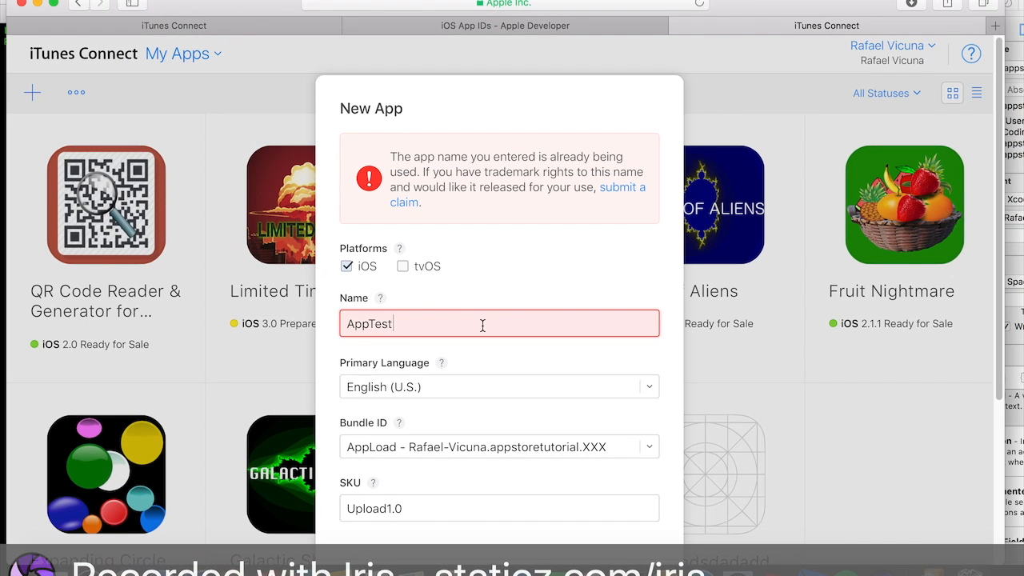
pyautogui.press('BackSpace')
pyautogui.press('BackSpace')
pyautogui.press('BackSpace')
pyautogui.write('test fjkefkjahfjasefhauef')
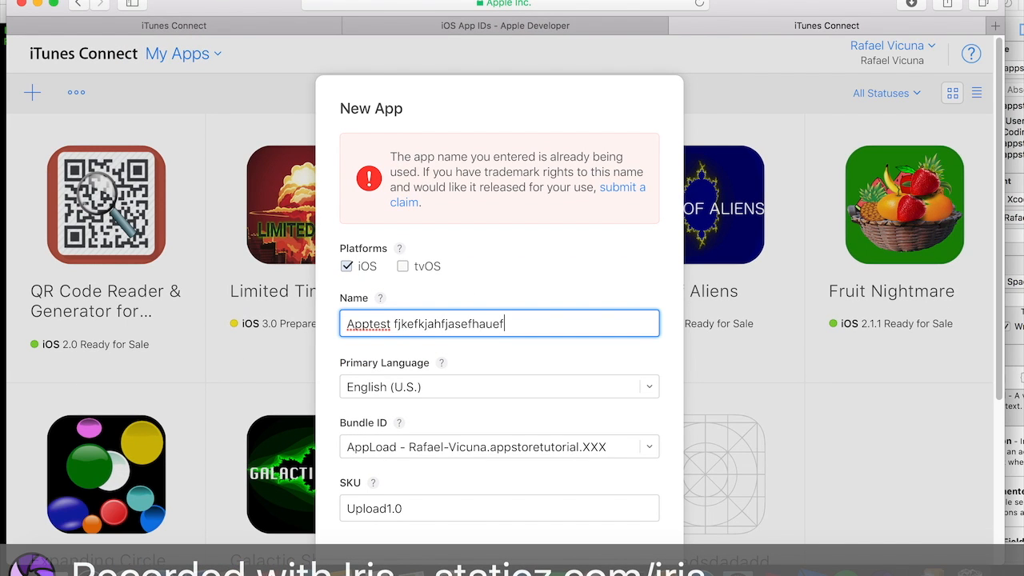
pyautogui.scroll(-2, 516, 307)
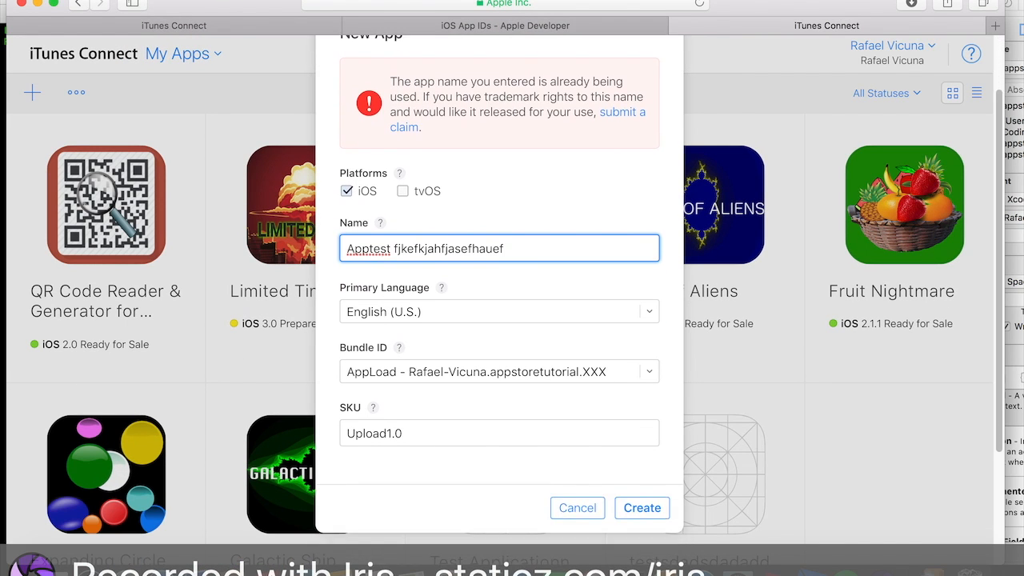
pyautogui.tripleClick(525, 253)
pyautogui.click(630, 504)
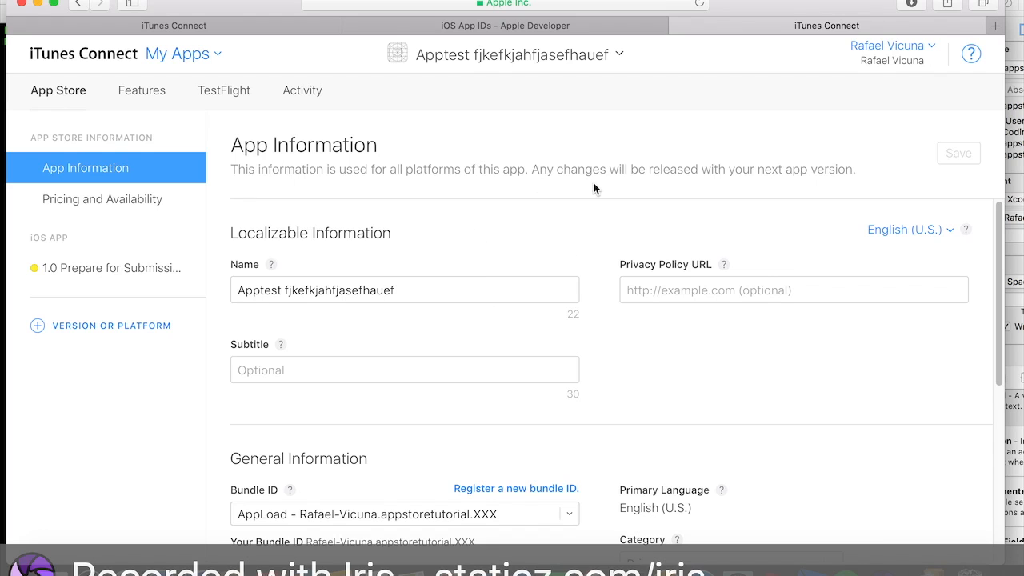
# - Review the App Information page fields, including the subtitle help and general information
pyautogui.moveTo(438, 282); pyautogui.dragTo(260, 290)
pyautogui.click(305, 285)
pyautogui.scroll(-1, 457, 283)
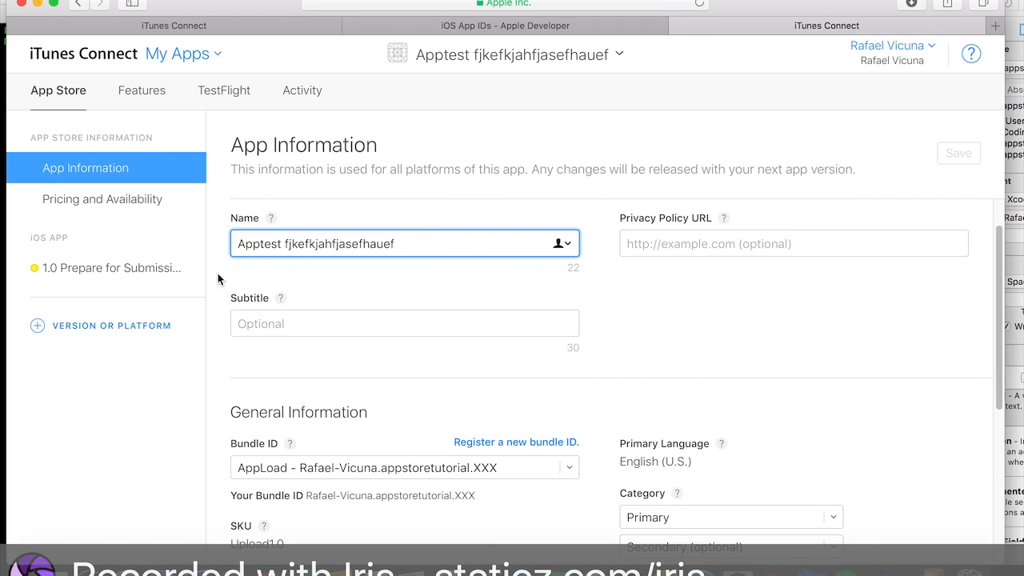
pyautogui.scroll(-5, 552, 213)
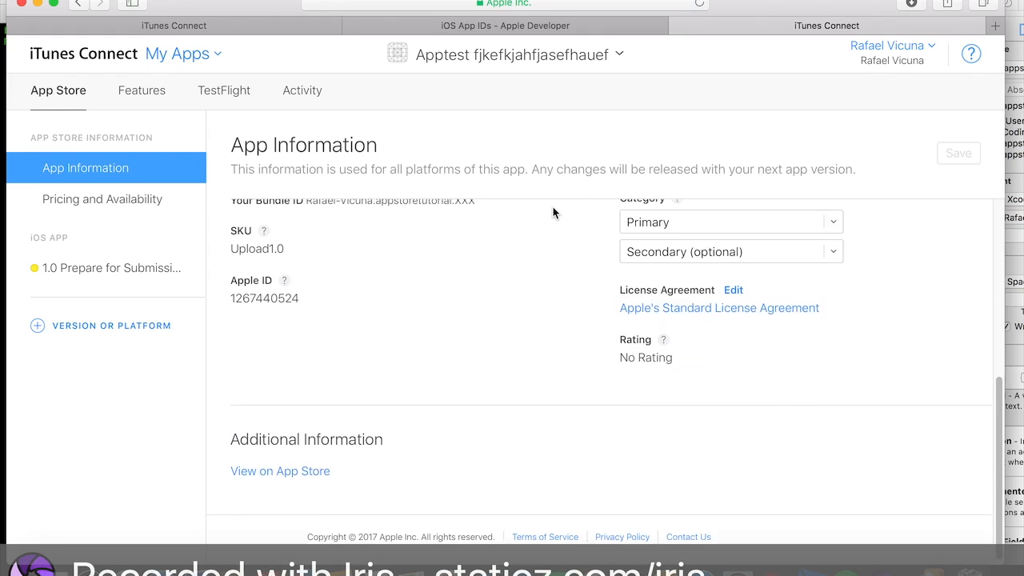
pyautogui.scroll(5, 552, 213)
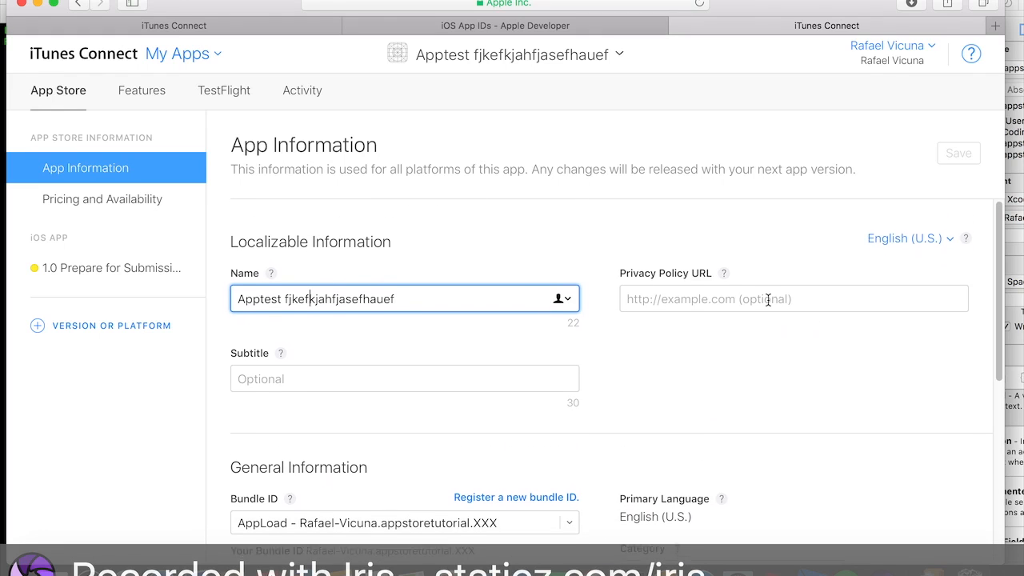
pyautogui.click(532, 368)
pyautogui.click(276, 345)
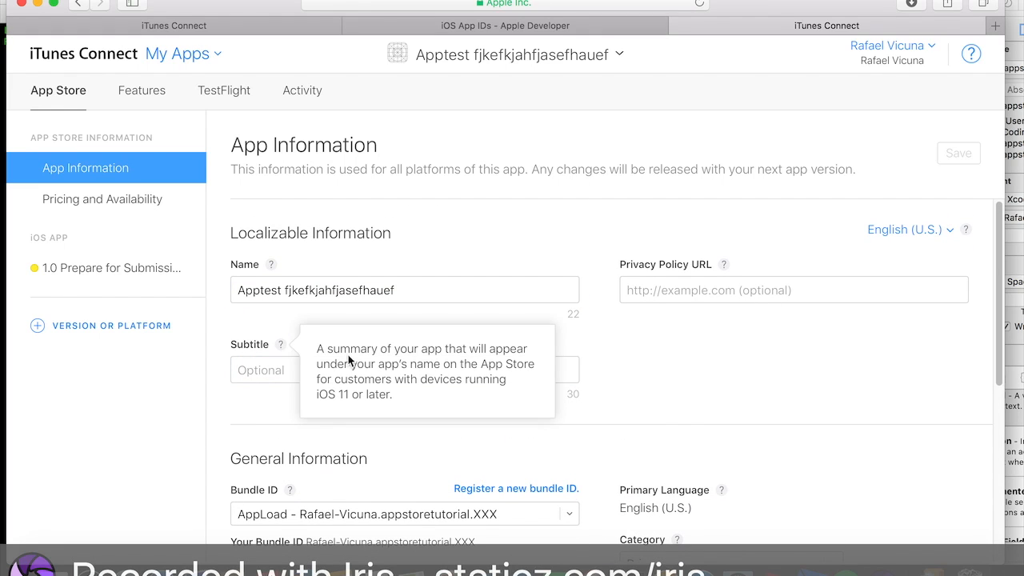
pyautogui.click(286, 368)
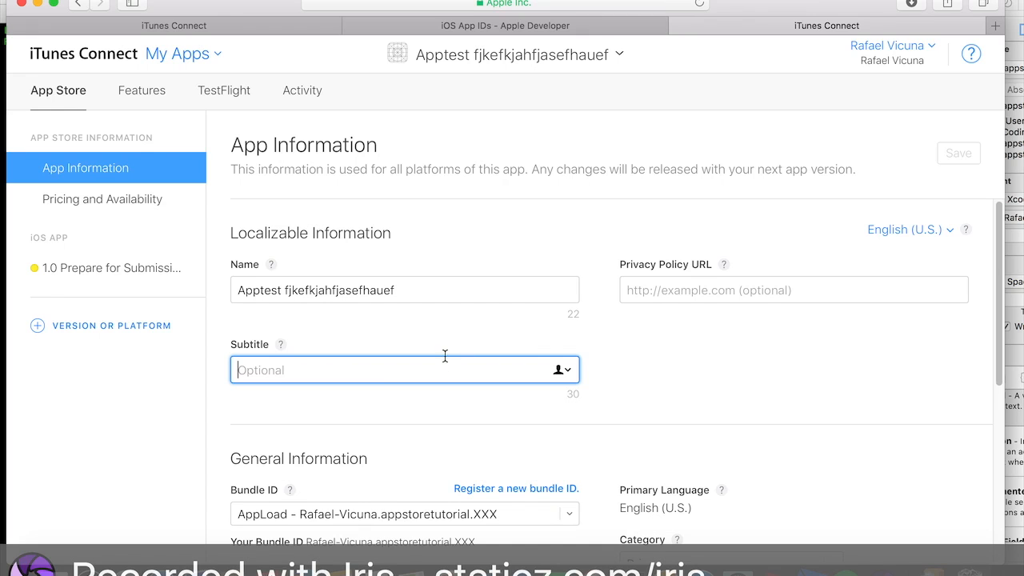
pyautogui.scroll(-1, 812, 377)
pyautogui.scroll(1, 811, 378)
pyautogui.scroll(-5, 781, 295)
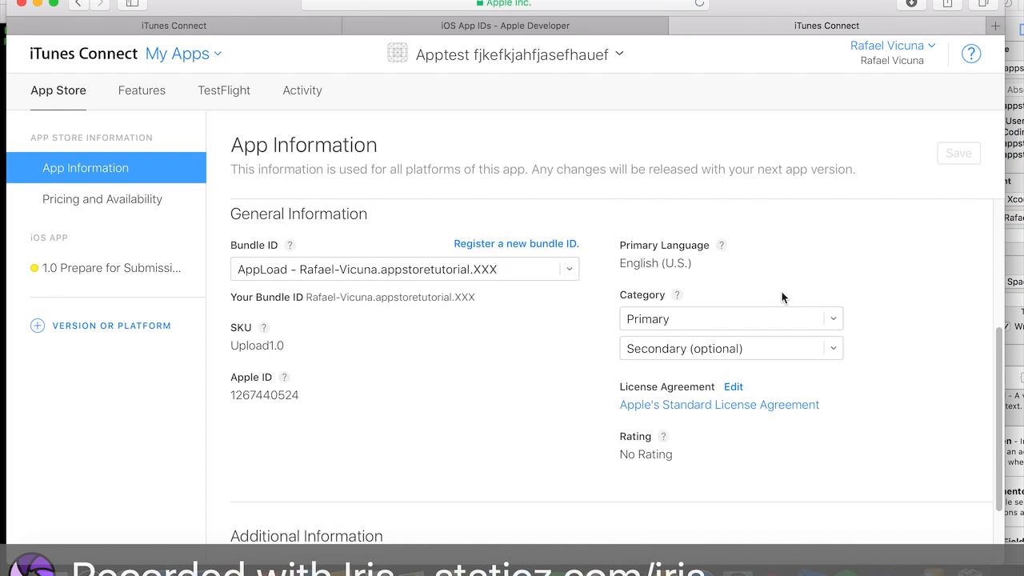
pyautogui.scroll(1, 799, 279)
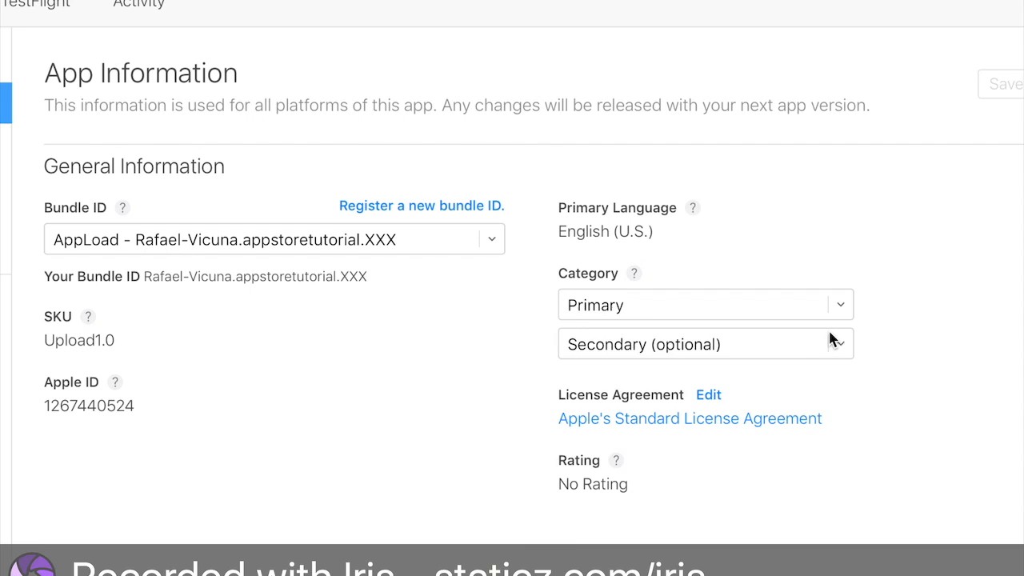
# - Set the primary category to Business and the secondary category to Entertainment, then save
pyautogui.click(825, 323)
pyautogui.click(784, 342)
pyautogui.click(833, 342)
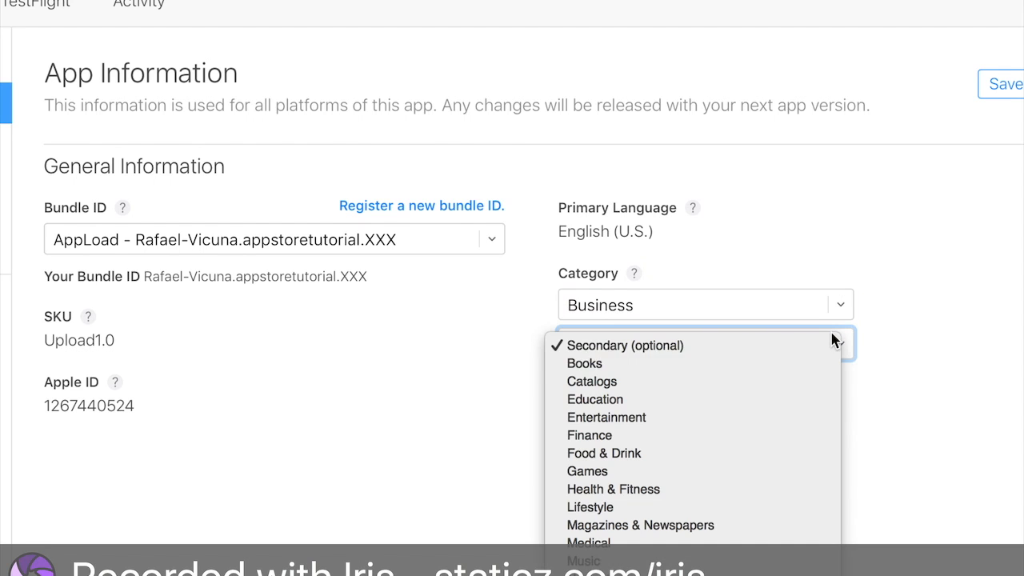
pyautogui.click(730, 427)
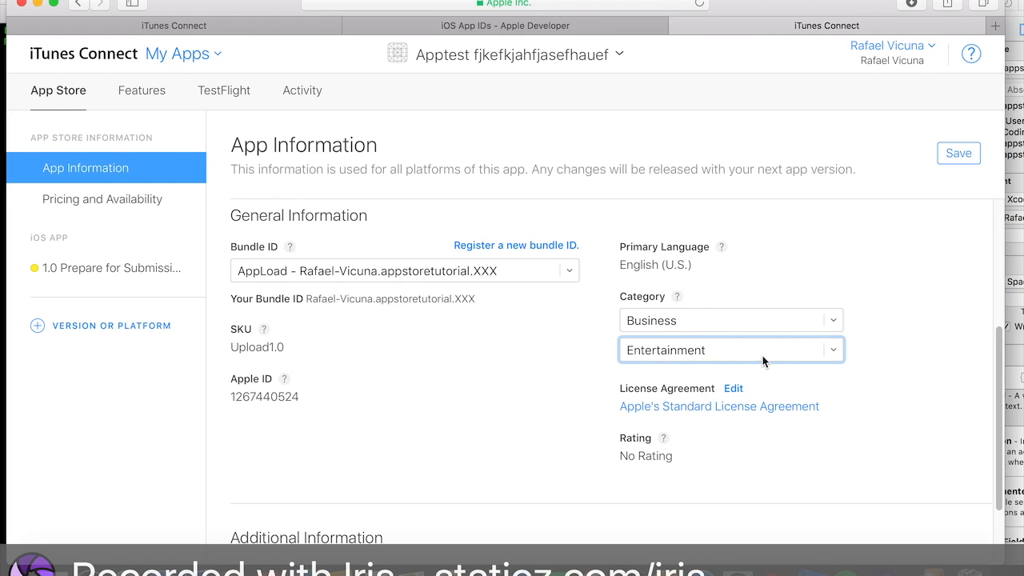
pyautogui.click(957, 154)
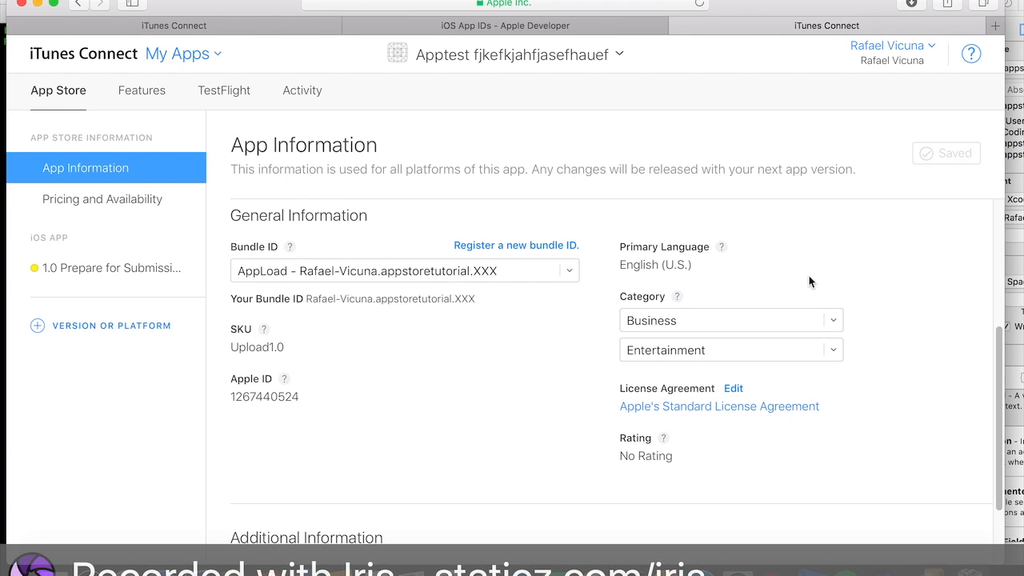
# - Set the app's price to AUD 0 (Free) under Pricing and Availability and save
pyautogui.scroll(-2, 800, 280)
pyautogui.scroll(5, 795, 288)
pyautogui.scroll(-5, 795, 302)
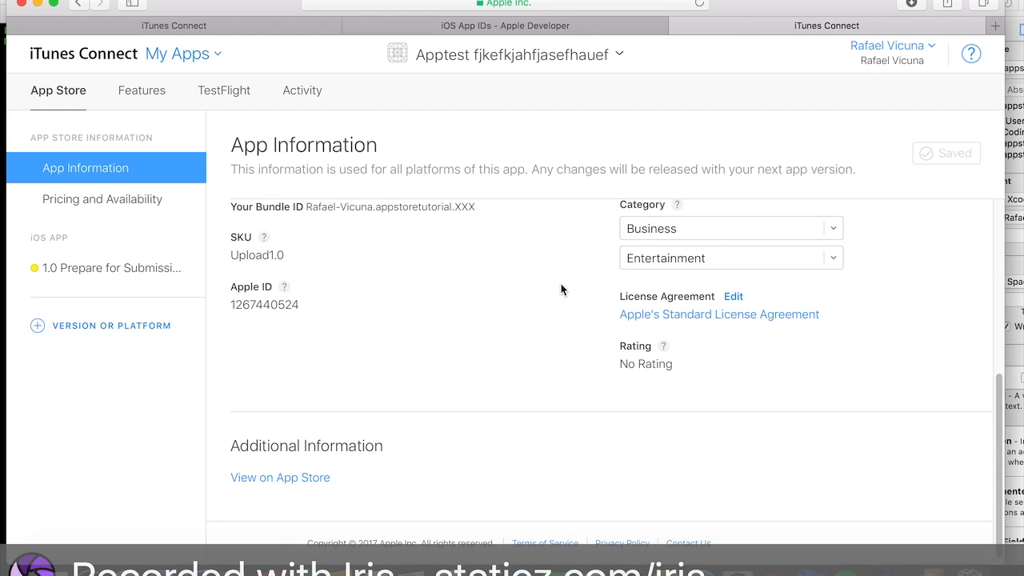
pyautogui.click(151, 209)
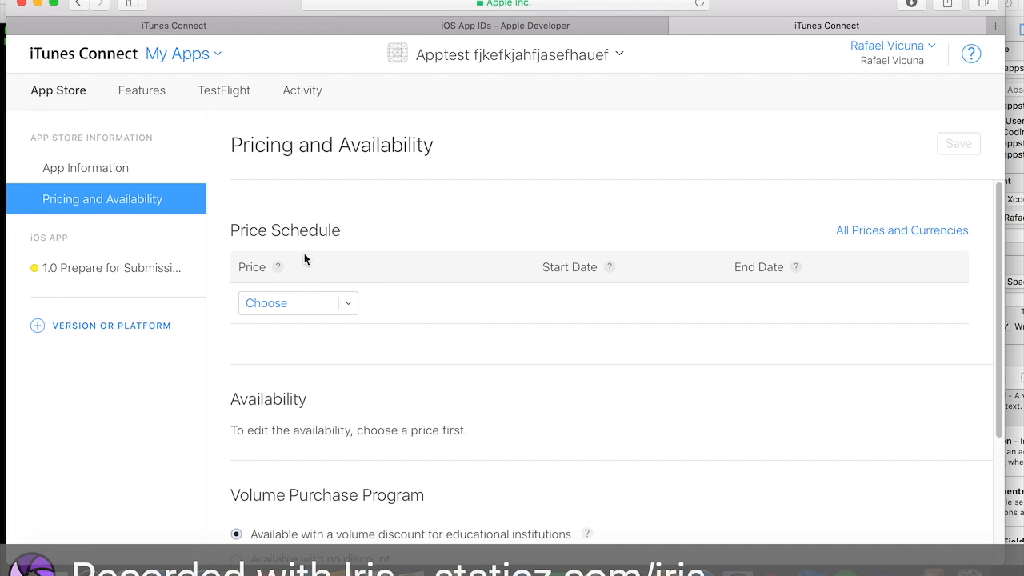
pyautogui.click(328, 301)
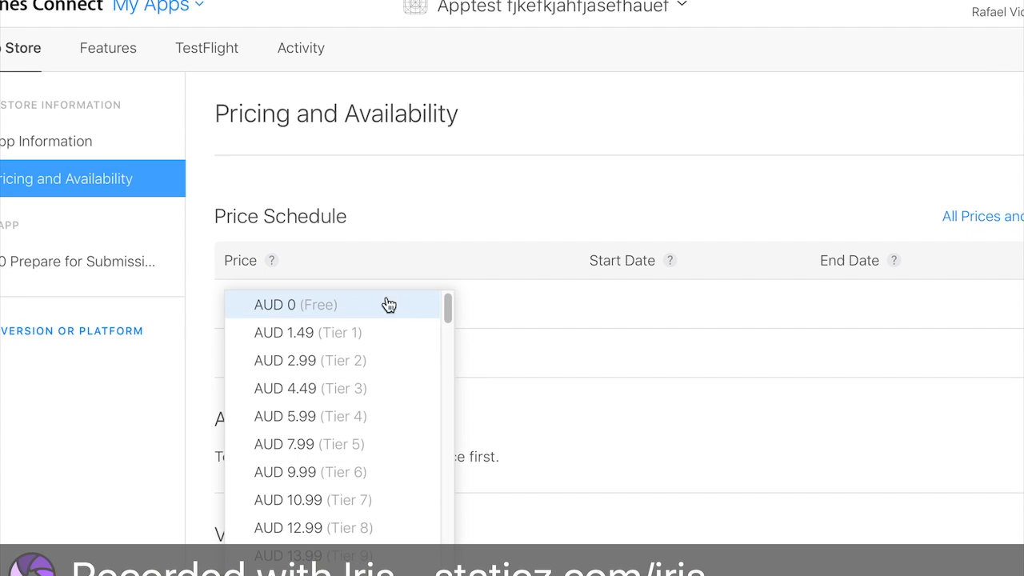
pyautogui.click(381, 317)
pyautogui.click(331, 305)
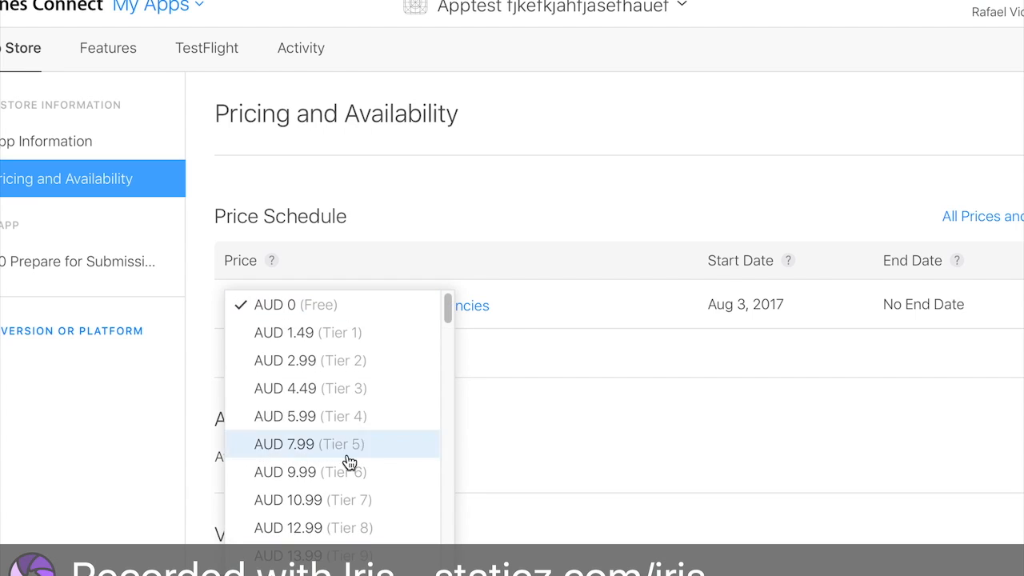
pyautogui.scroll(-15, 339, 480)
pyautogui.scroll(-10, 339, 480)
pyautogui.scroll(3, 297, 361)
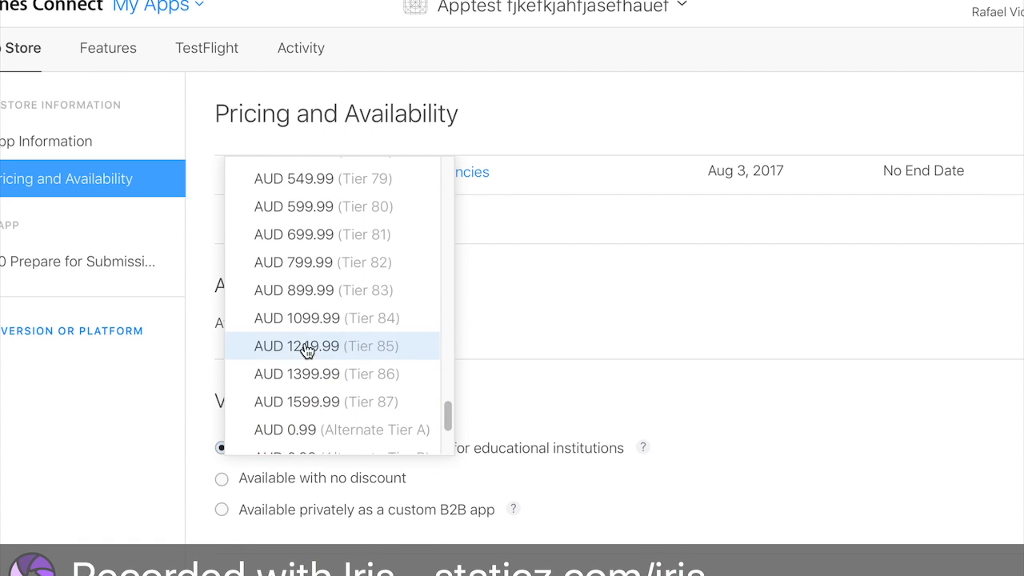
pyautogui.click(501, 323)
pyautogui.scroll(2, 502, 323)
pyautogui.click(313, 249)
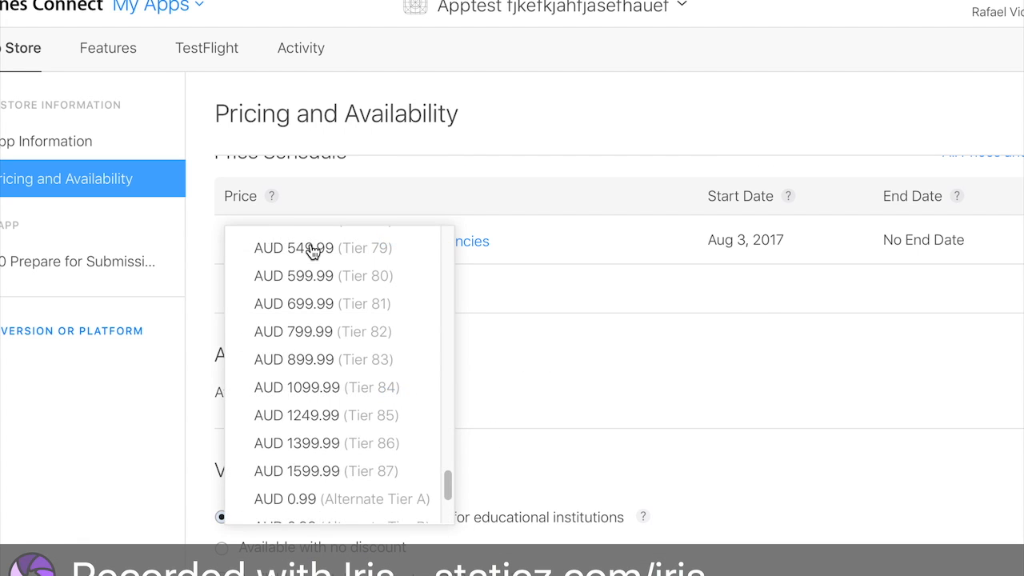
pyautogui.scroll(20, 312, 251)
pyautogui.click(331, 302)
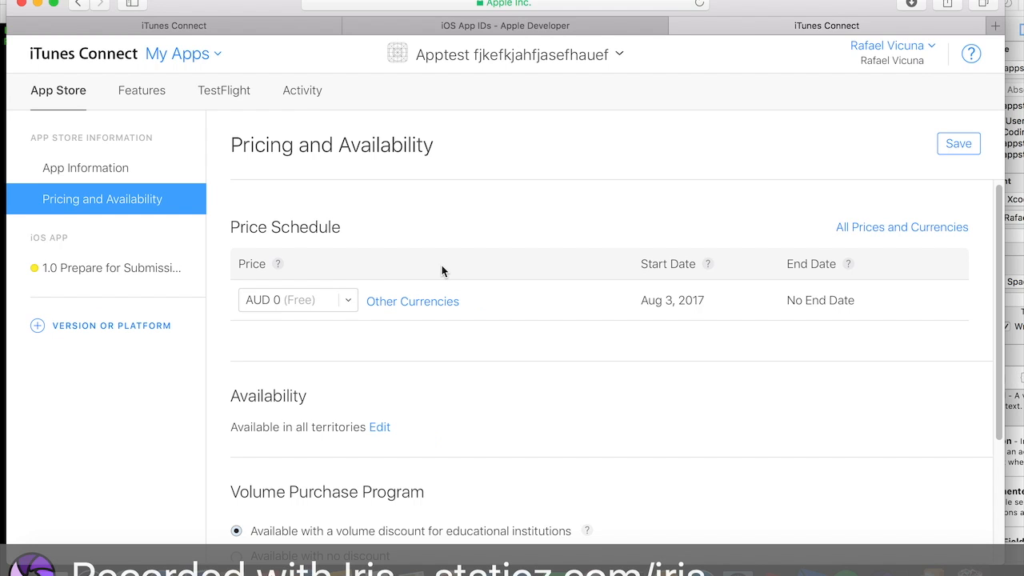
pyautogui.click(959, 142)
# - Set the 1.0 version's copyright to 2017 VicunaCorp and save
pyautogui.scroll(-1, 595, 343)
pyautogui.scroll(1, 591, 342)
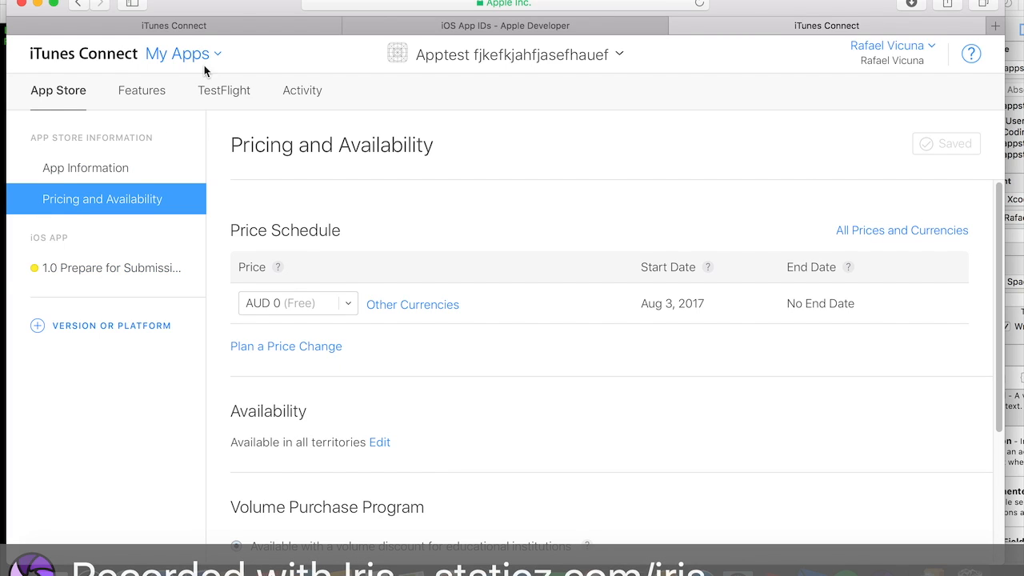
pyautogui.moveTo(219, 3); pyautogui.dragTo(273, 2)
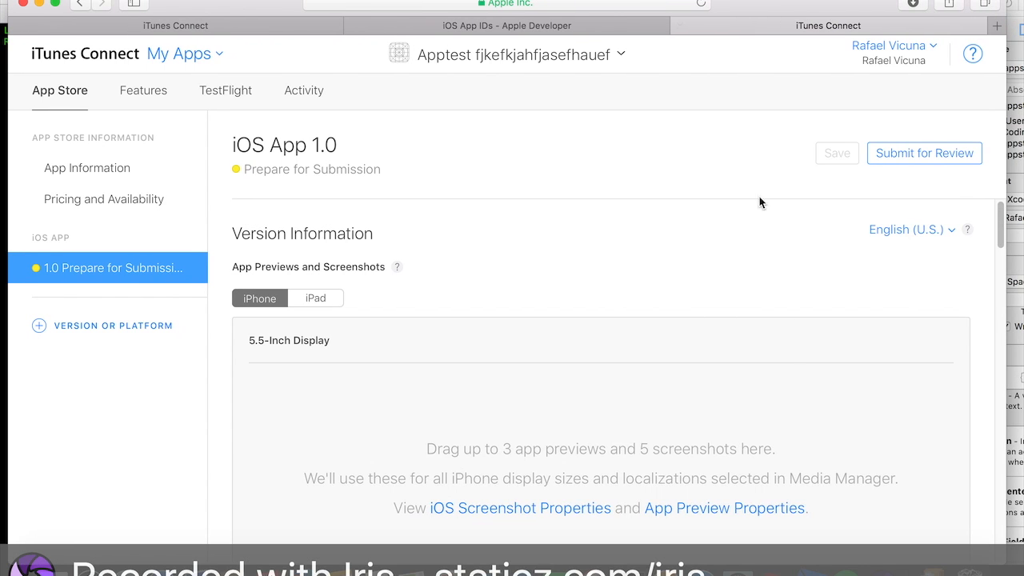
pyautogui.scroll(-2, 783, 356)
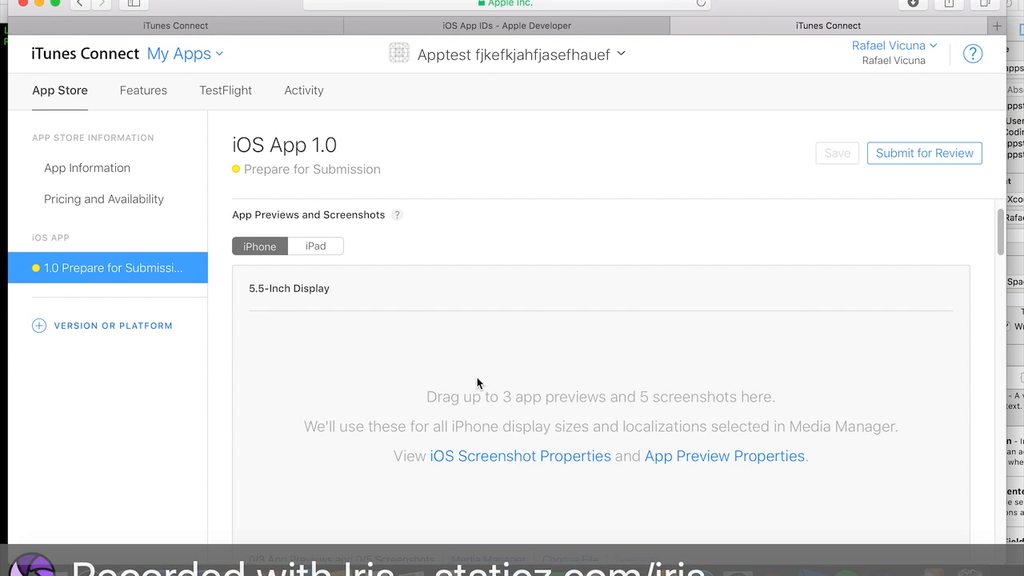
pyautogui.scroll(-10, 478, 383)
pyautogui.scroll(-1, 475, 388)
pyautogui.click(631, 341)
pyautogui.write('2016 Vicu')
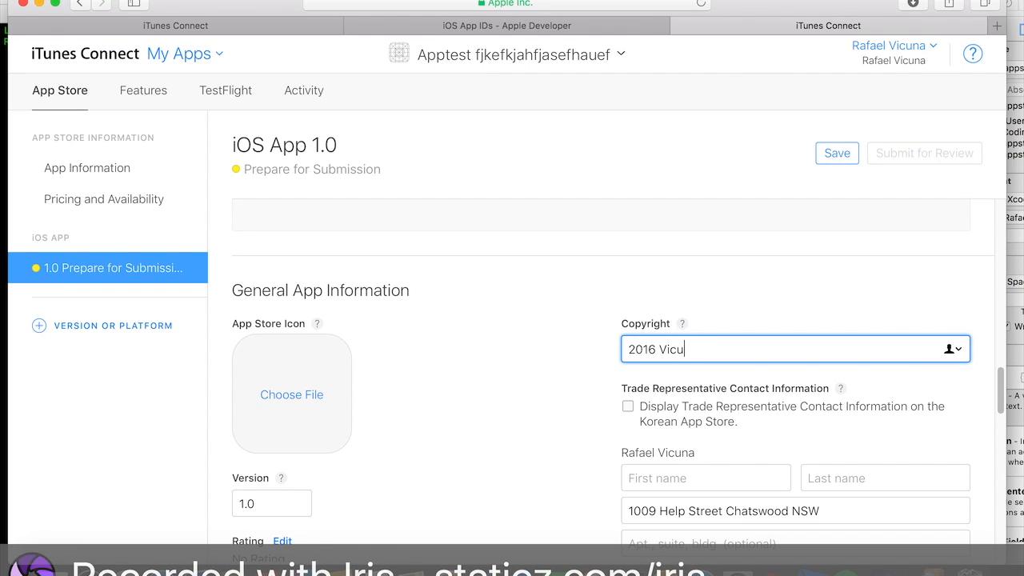
pyautogui.press('BackSpace')
pyautogui.write('7')
pyautogui.click(837, 158)
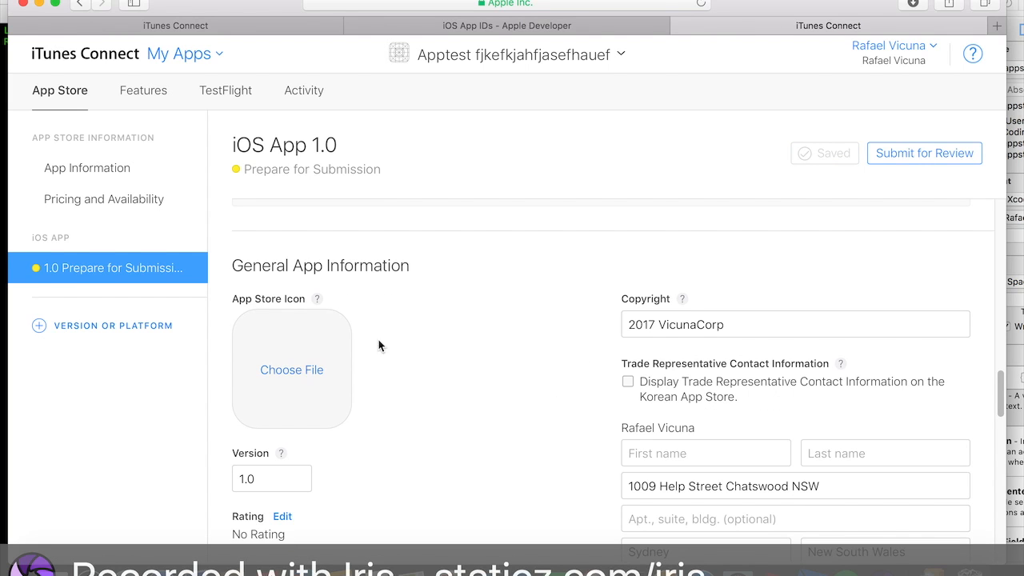
# - Compare the Xcode project's bundle identifier with the app record in iTunes Connect
pyautogui.scroll(-5, 416, 354)
pyautogui.scroll(10, 414, 352)
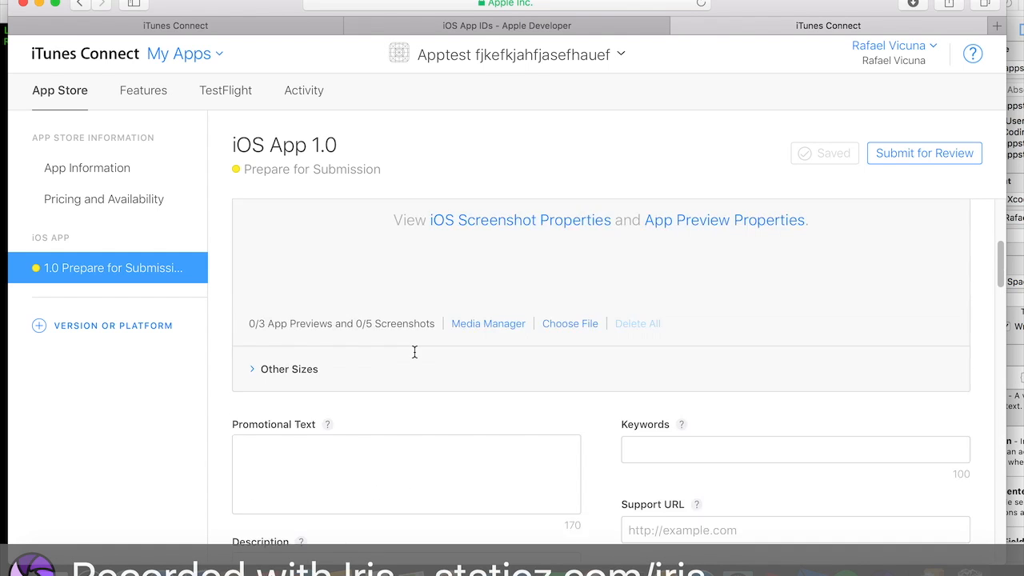
pyautogui.scroll(5, 414, 352)
pyautogui.moveTo(246, 18); pyautogui.dragTo(238, 131)
pyautogui.moveTo(448, 4); pyautogui.dragTo(365, 4)
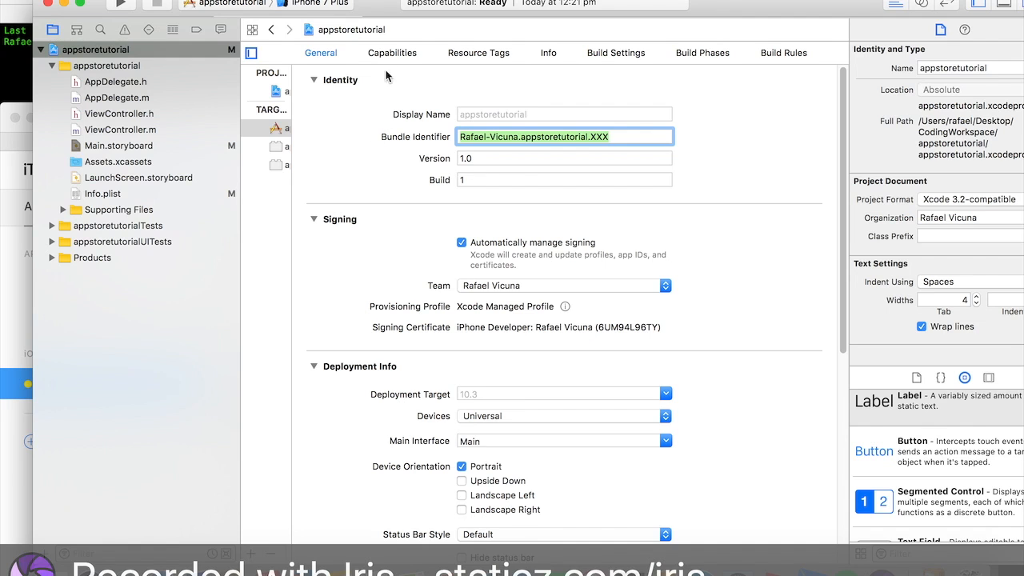
pyautogui.moveTo(382, 9); pyautogui.dragTo(456, 15)
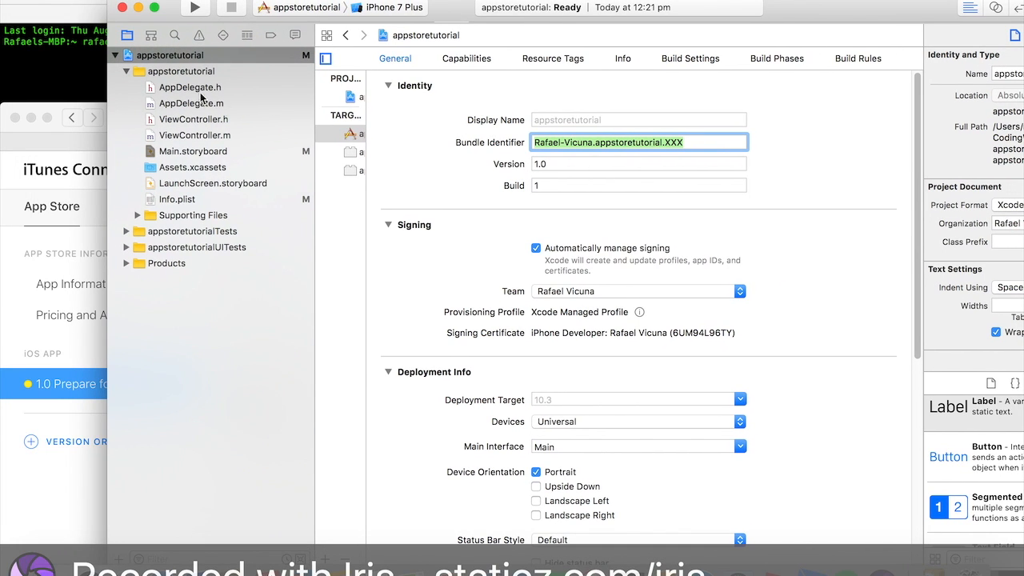
pyautogui.click(24, 288)
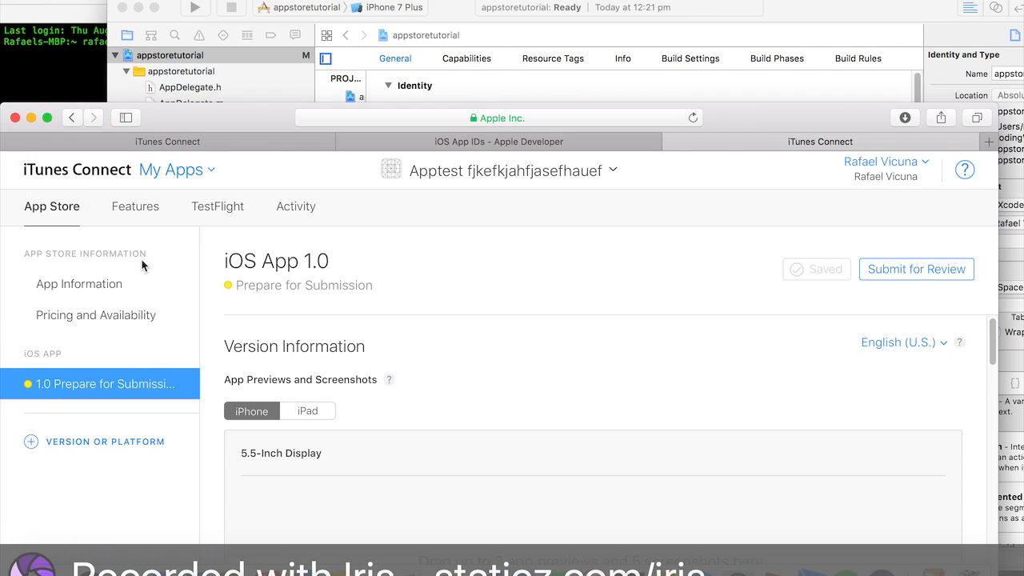
pyautogui.scroll(-5, 601, 441)
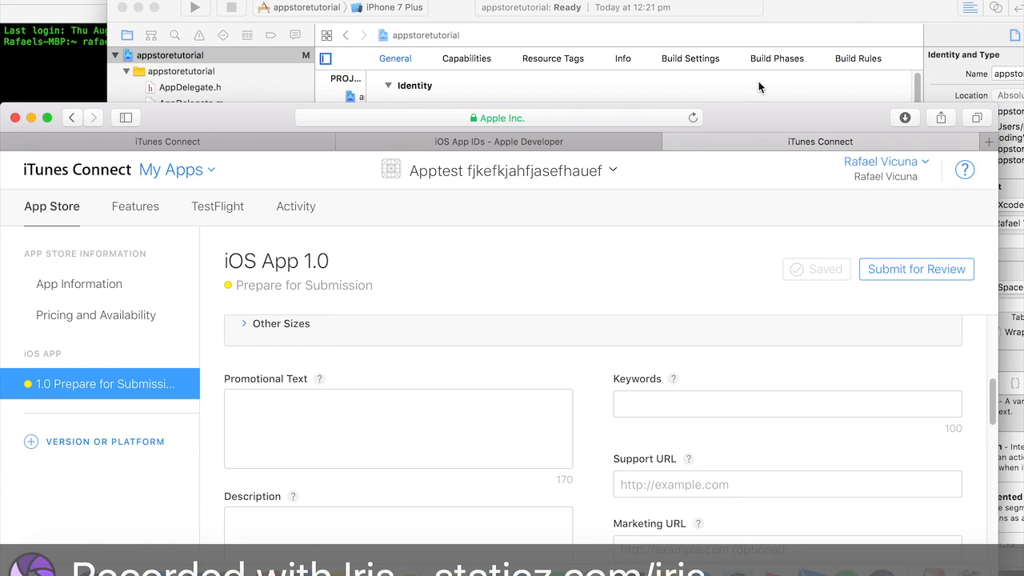
pyautogui.moveTo(763, 140); pyautogui.dragTo(741, 23)
pyautogui.scroll(5, 536, 347)
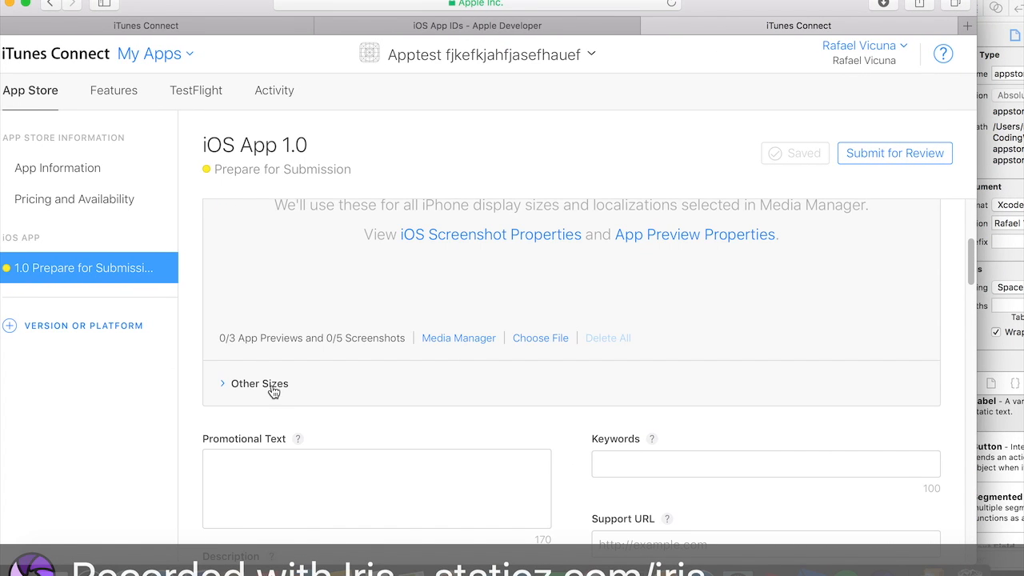
pyautogui.scroll(1, 363, 350)
pyautogui.scroll(-1, 363, 345)
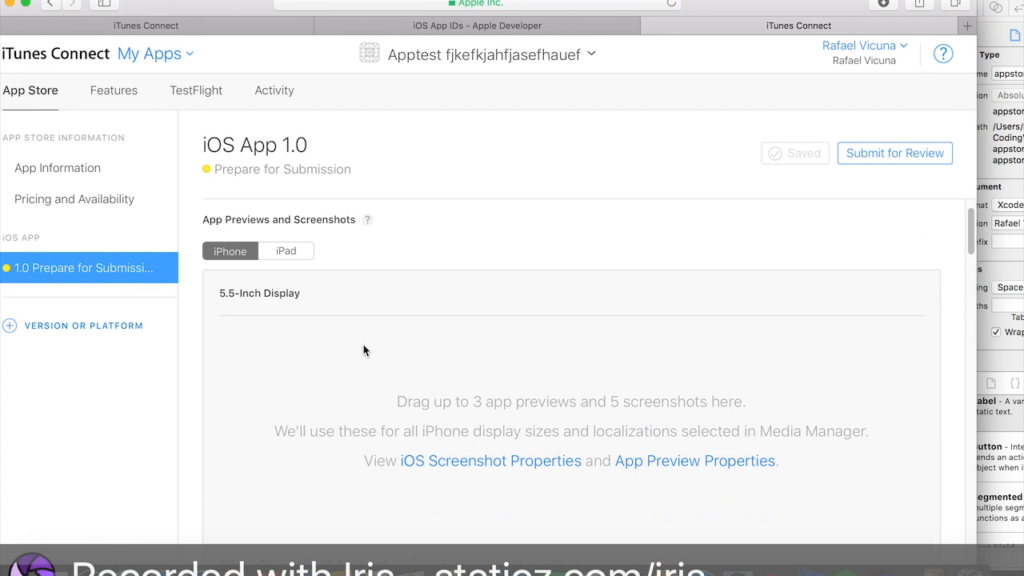
pyautogui.moveTo(850, 1); pyautogui.dragTo(868, 137)
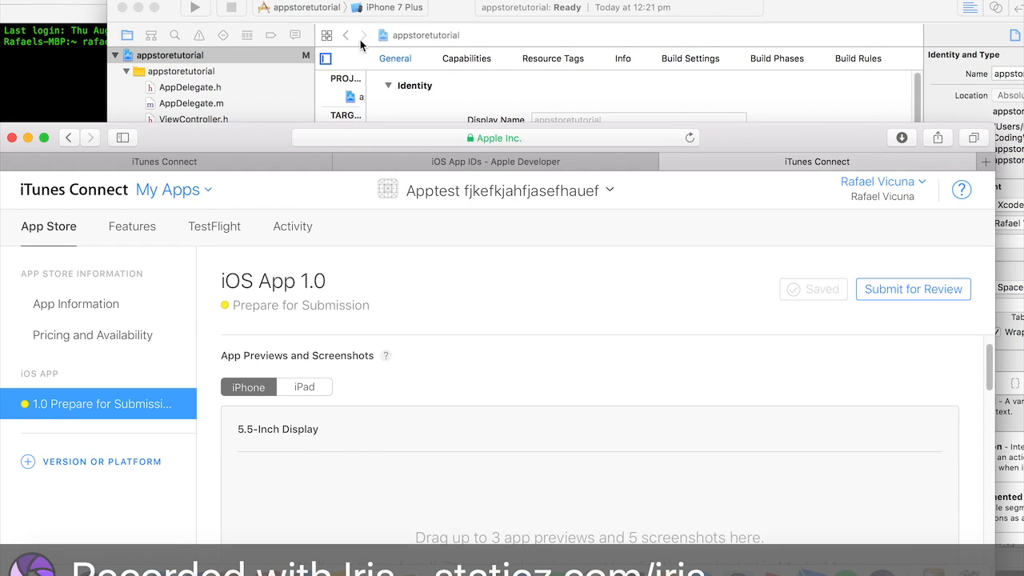
pyautogui.click(375, 12)
pyautogui.click(380, 14)
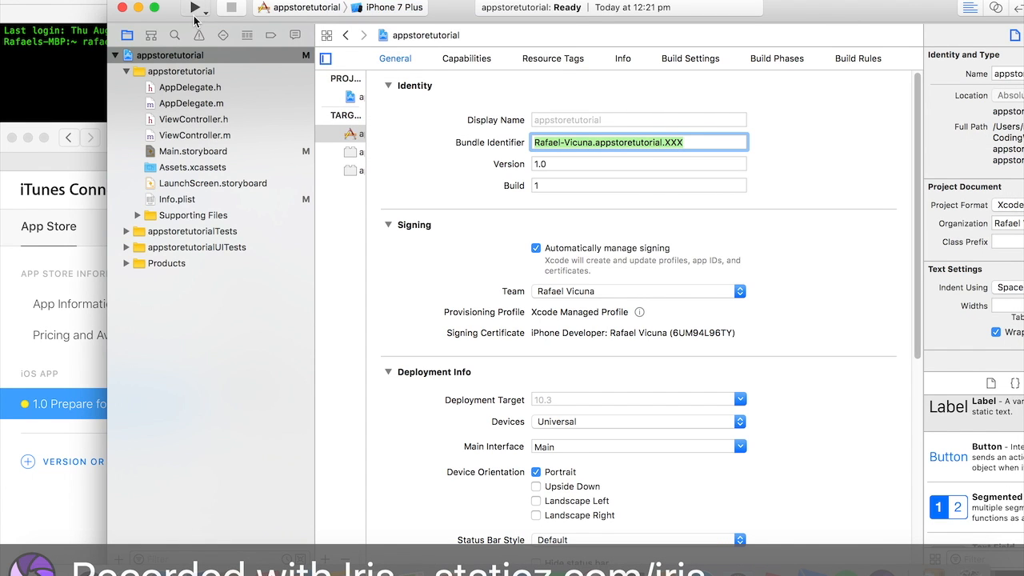
# - Build and run the app on the iPhone 7 Plus simulator
pyautogui.press('super+r')
pyautogui.moveTo(773, 6); pyautogui.dragTo(693, 1)
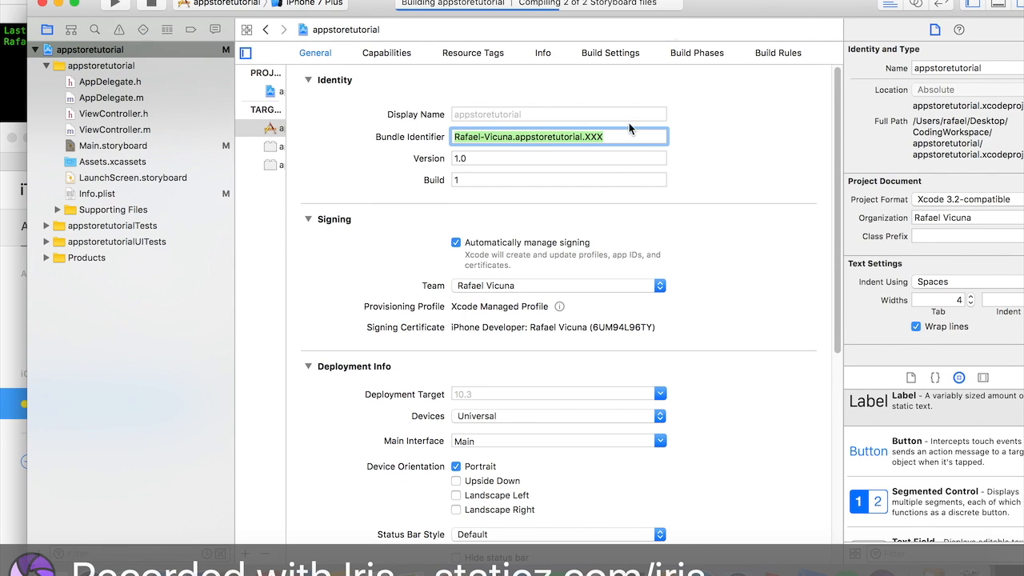
pyautogui.click(659, 0)
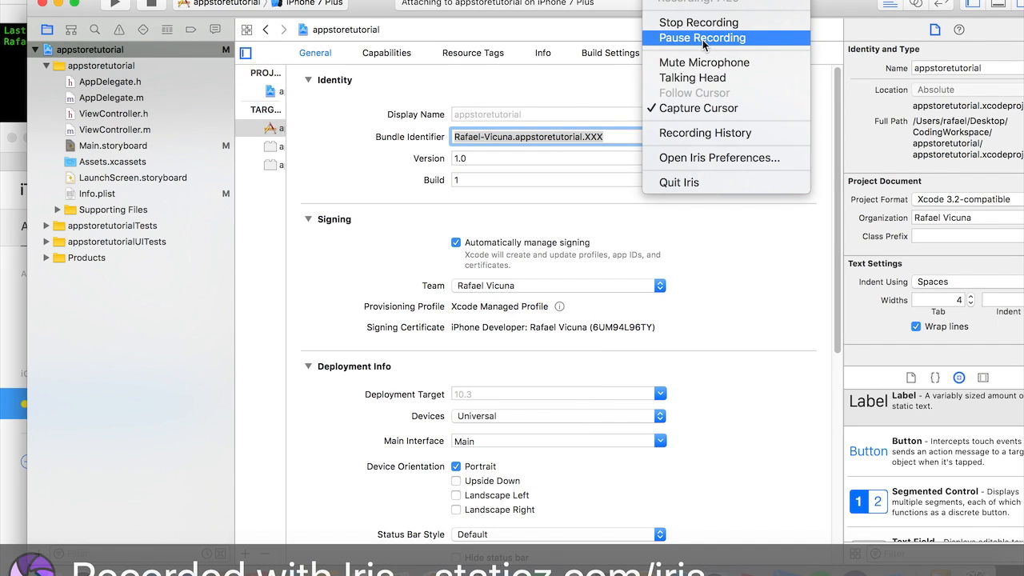
pyautogui.click(703, 38)
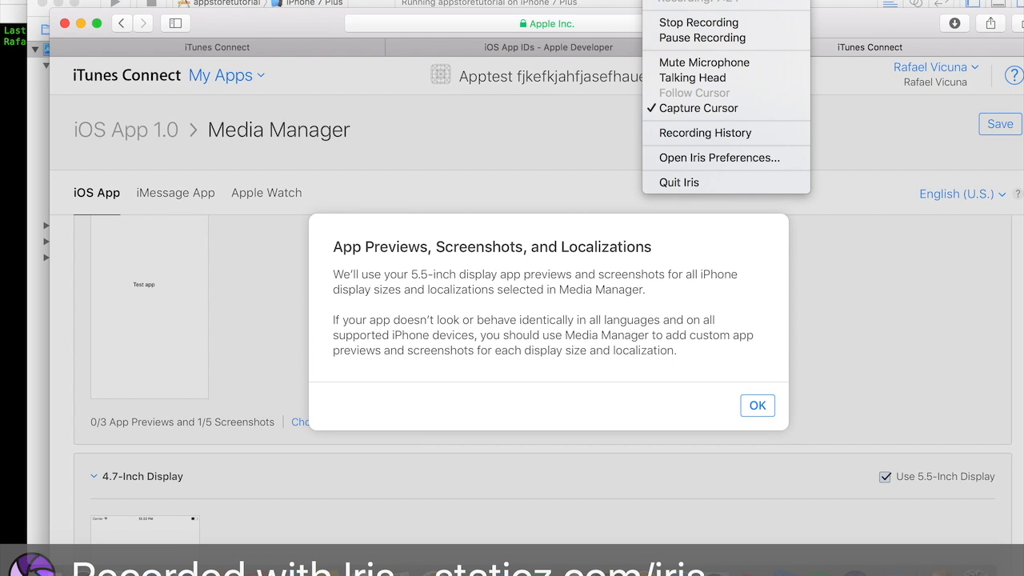
# - Add the iPhone simulator screenshot to the 5.5-inch display in Media Manager and save
pyautogui.click(756, 405)
pyautogui.scroll(2, 545, 395)
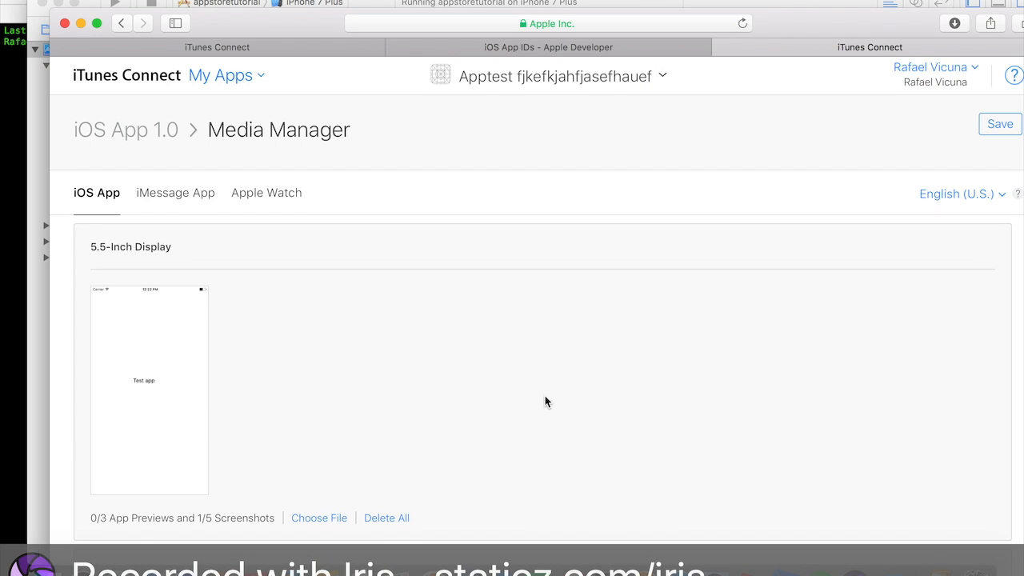
pyautogui.moveTo(153, 407)
pyautogui.scroll(-3, 153, 406)
pyautogui.scroll(4, 154, 408)
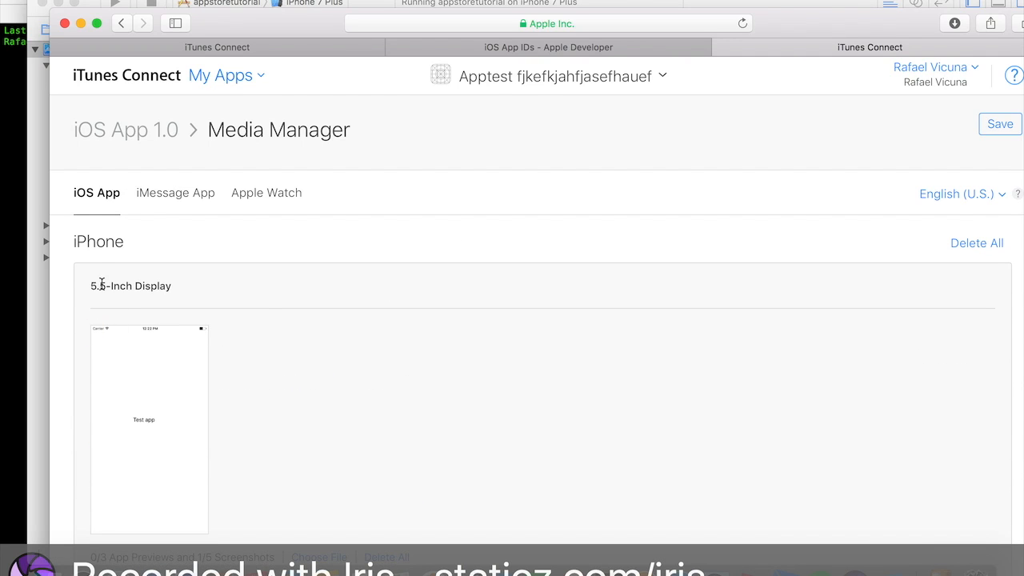
pyautogui.scroll(-5, 261, 301)
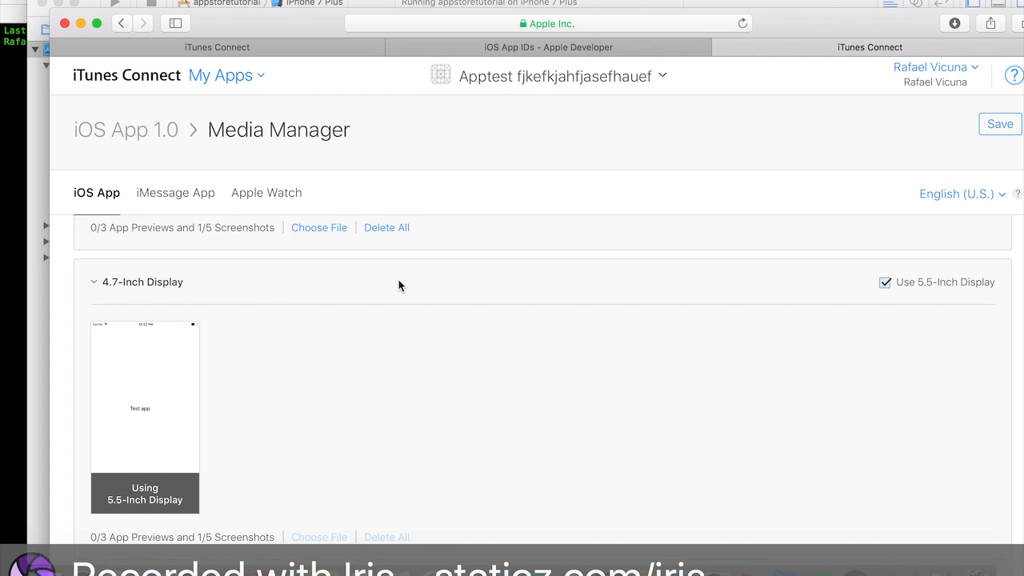
pyautogui.scroll(-3, 399, 285)
pyautogui.scroll(3, 399, 286)
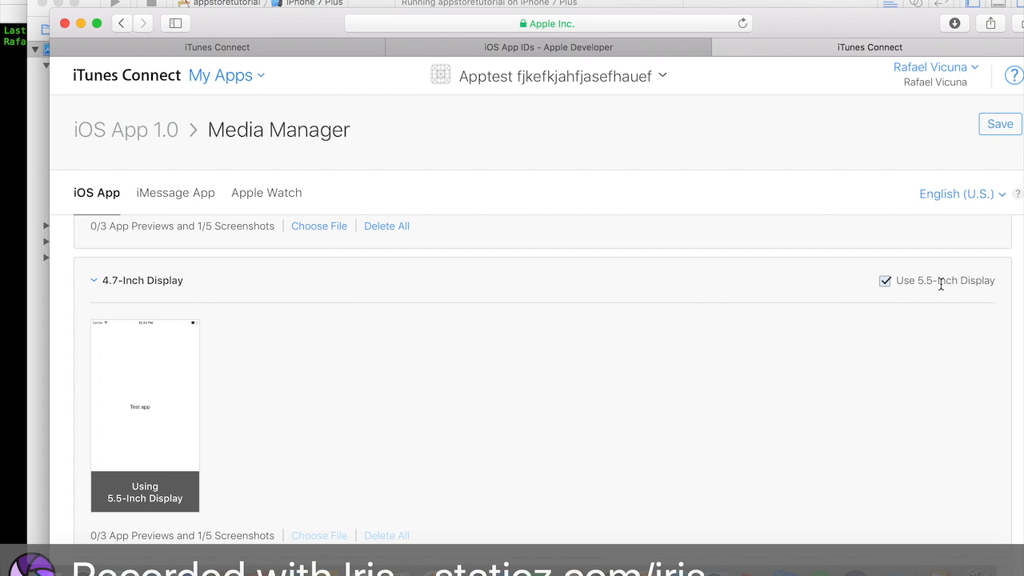
pyautogui.scroll(-2, 935, 323)
pyautogui.scroll(5, 934, 322)
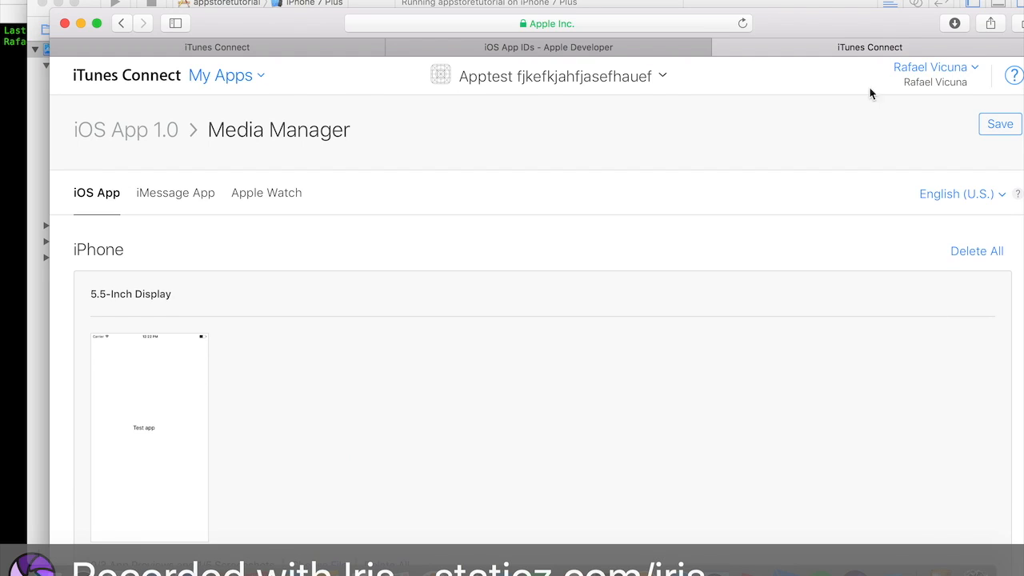
pyautogui.moveTo(849, 40); pyautogui.dragTo(828, 19)
pyautogui.click(982, 109)
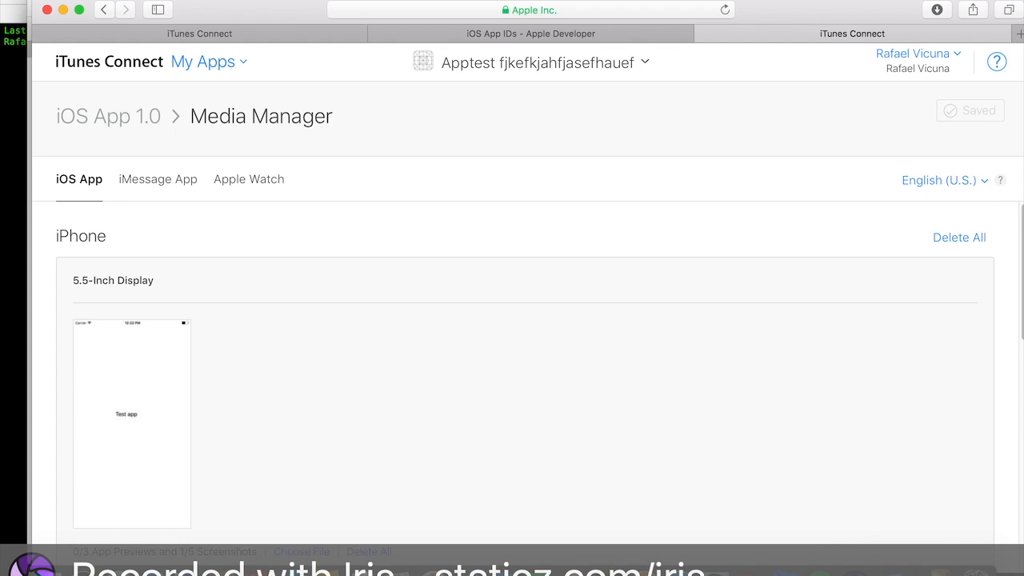
# - Switch the run destination to the iPad Pro (12.9-inch) simulator and run the app
pyautogui.moveTo(282, 15); pyautogui.dragTo(356, 14)
pyautogui.scroll(-5, 489, 352)
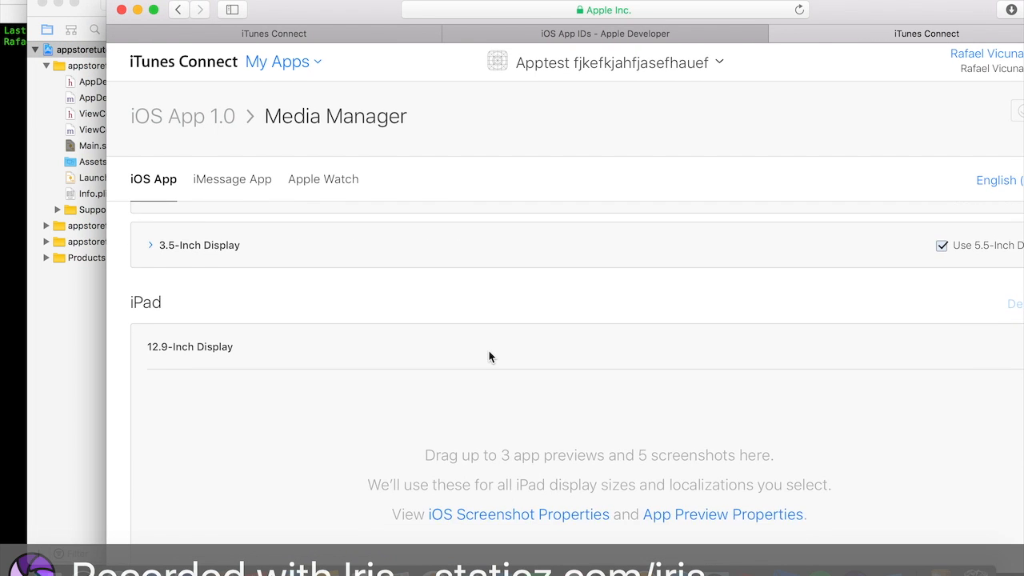
pyautogui.scroll(1, 489, 357)
pyautogui.moveTo(352, 20); pyautogui.dragTo(427, 53)
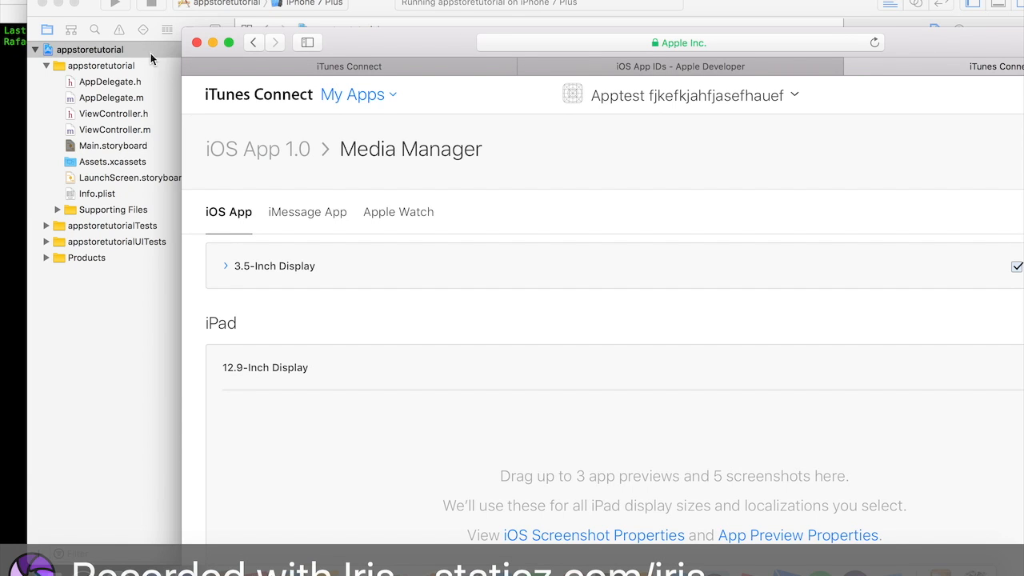
pyautogui.click(151, 4)
pyautogui.click(315, 4)
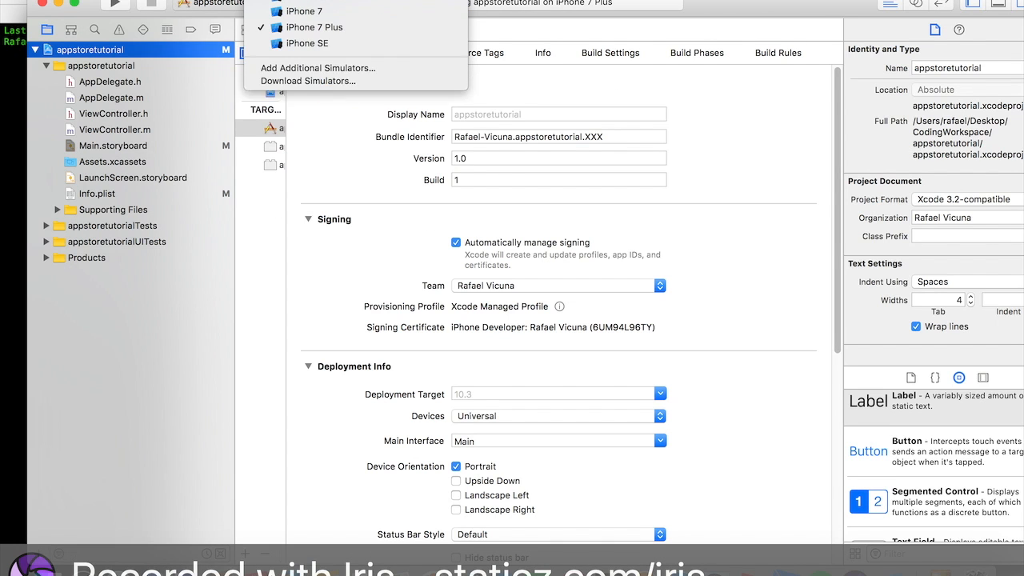
pyautogui.click(152, 569)
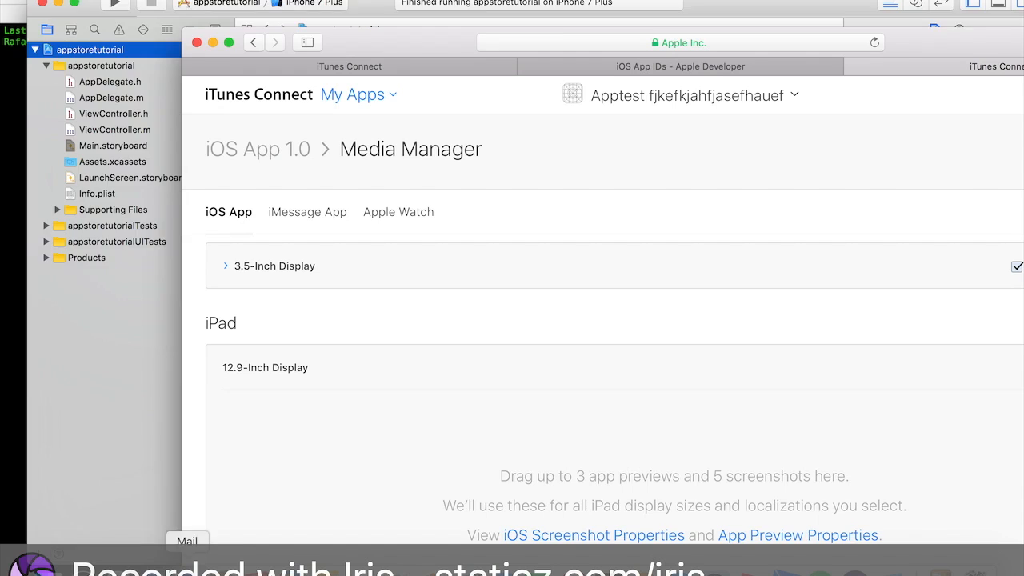
pyautogui.scroll(-3, 584, 415)
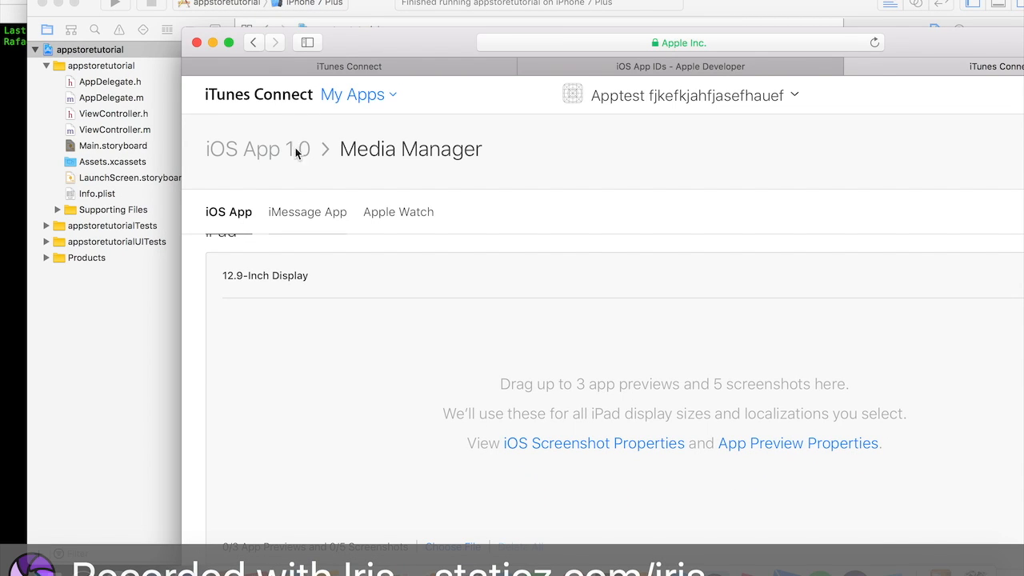
pyautogui.click(322, 25)
pyautogui.click(320, 5)
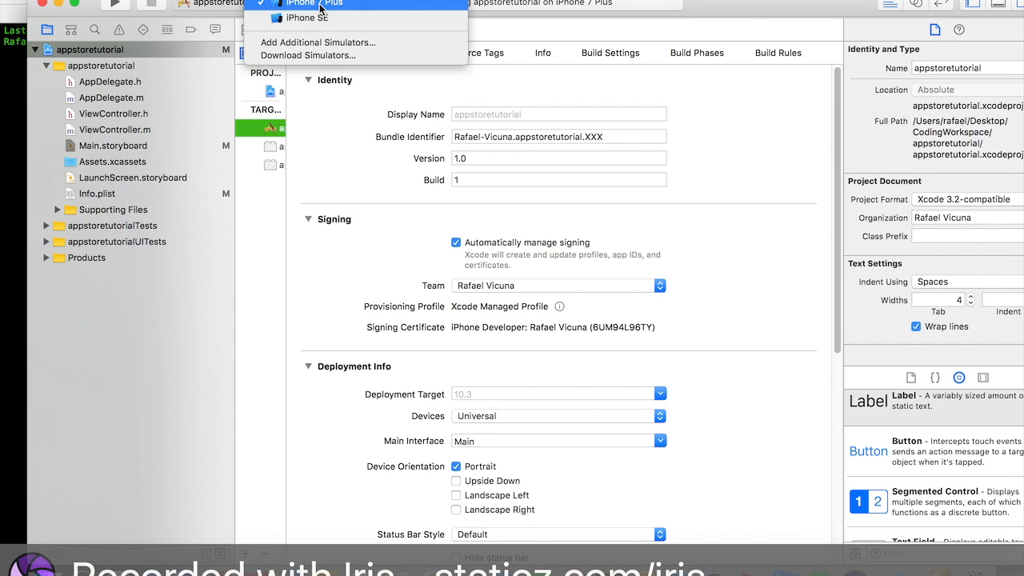
pyautogui.scroll(5, 320, 6)
pyautogui.click(361, 135)
pyautogui.press('super+r')
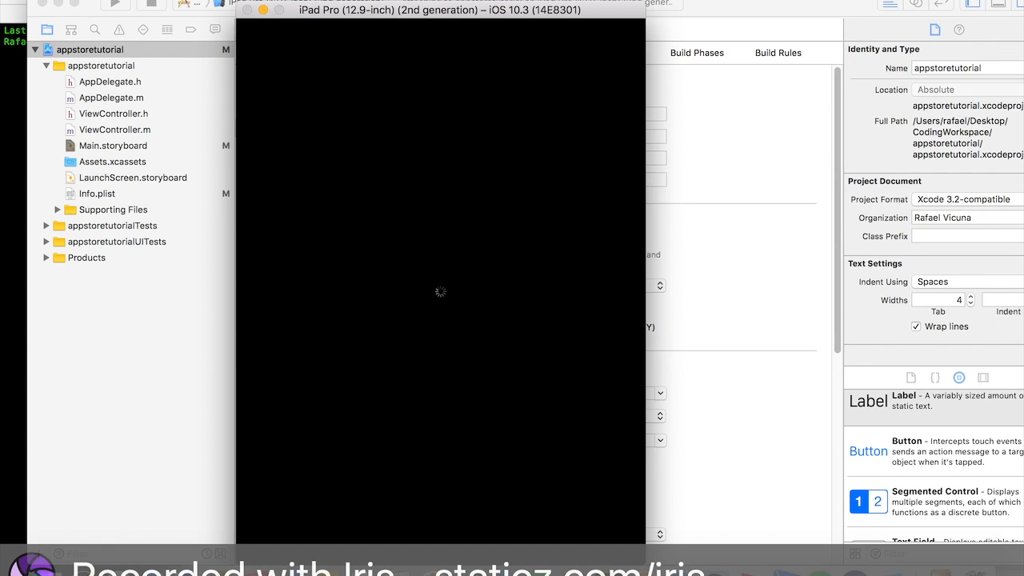
pyautogui.click(652, 0)
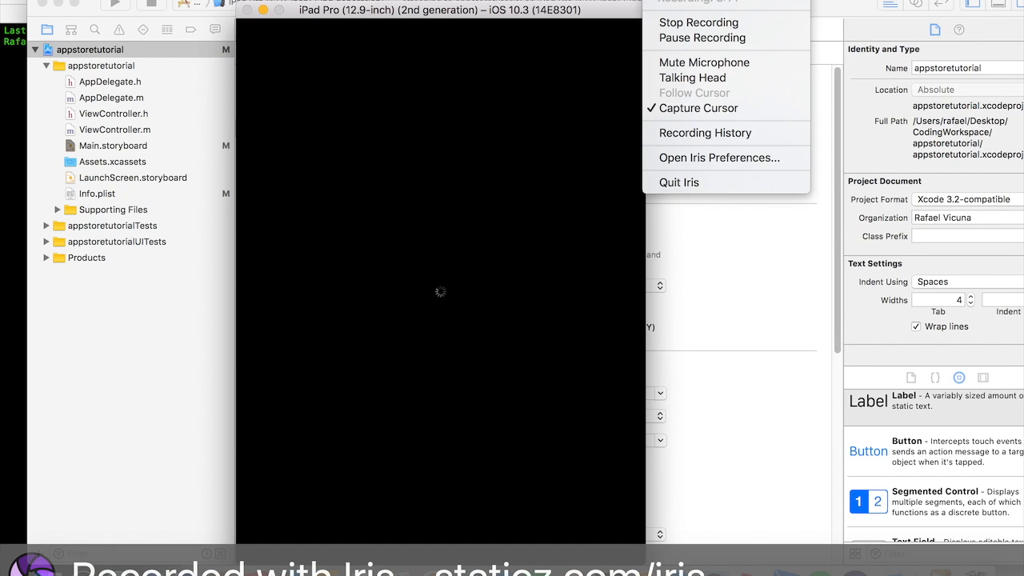
pyautogui.click(681, 38)
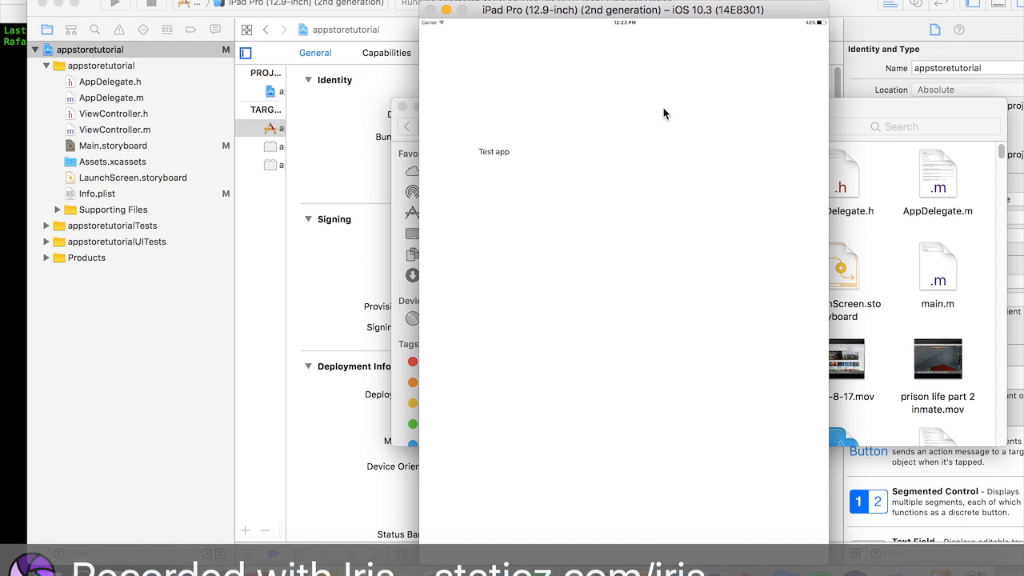
# - Upload the iPad simulator screenshot to the 12.9-inch display section in Media Manager and save
pyautogui.moveTo(641, 12); pyautogui.dragTo(793, 12)
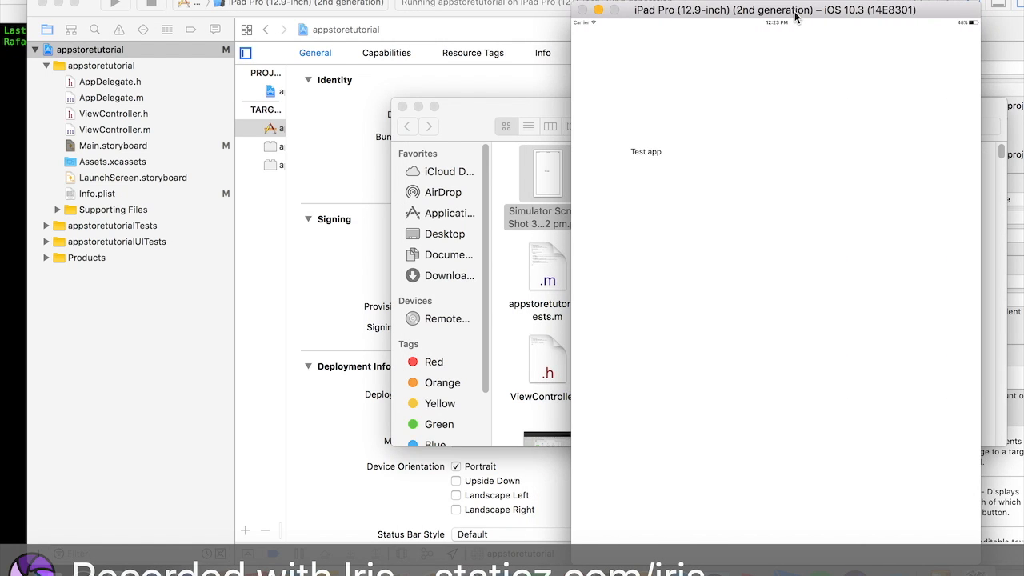
pyautogui.click(502, 175)
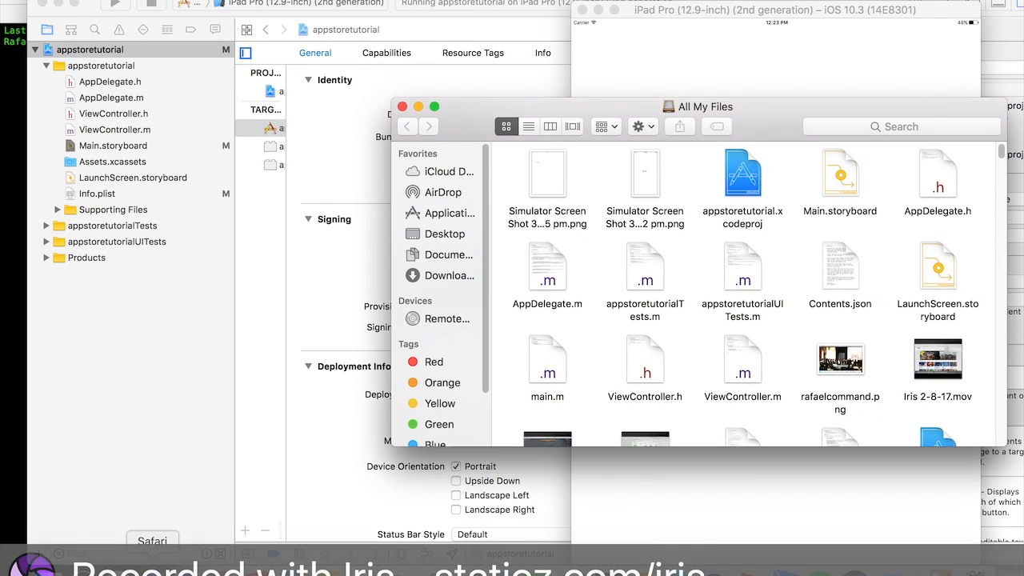
pyautogui.click(153, 567)
pyautogui.moveTo(416, 52); pyautogui.dragTo(786, 23)
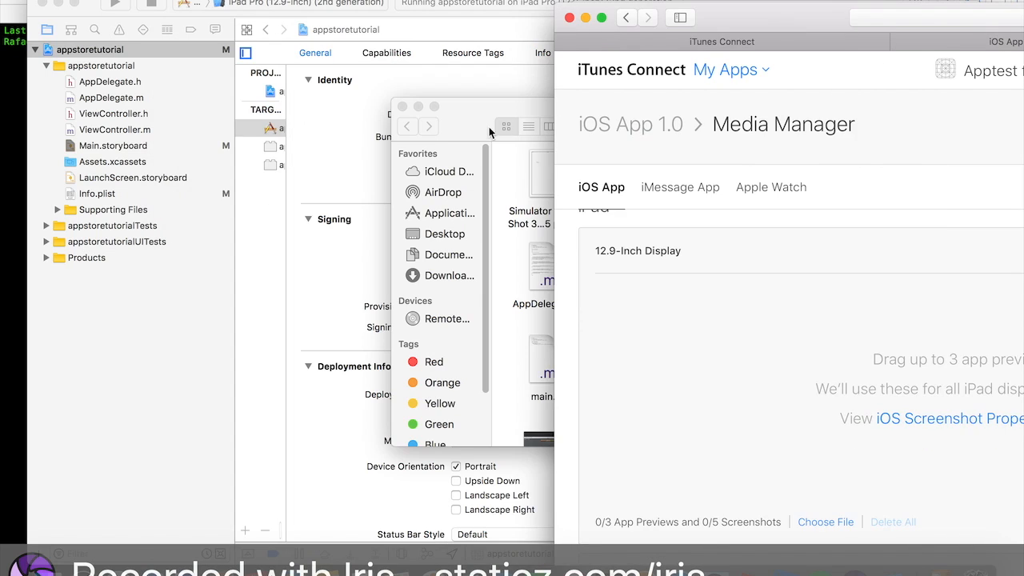
pyautogui.moveTo(487, 129); pyautogui.dragTo(243, 194)
pyautogui.moveTo(302, 251); pyautogui.dragTo(856, 317)
pyautogui.moveTo(773, 12); pyautogui.dragTo(223, 2)
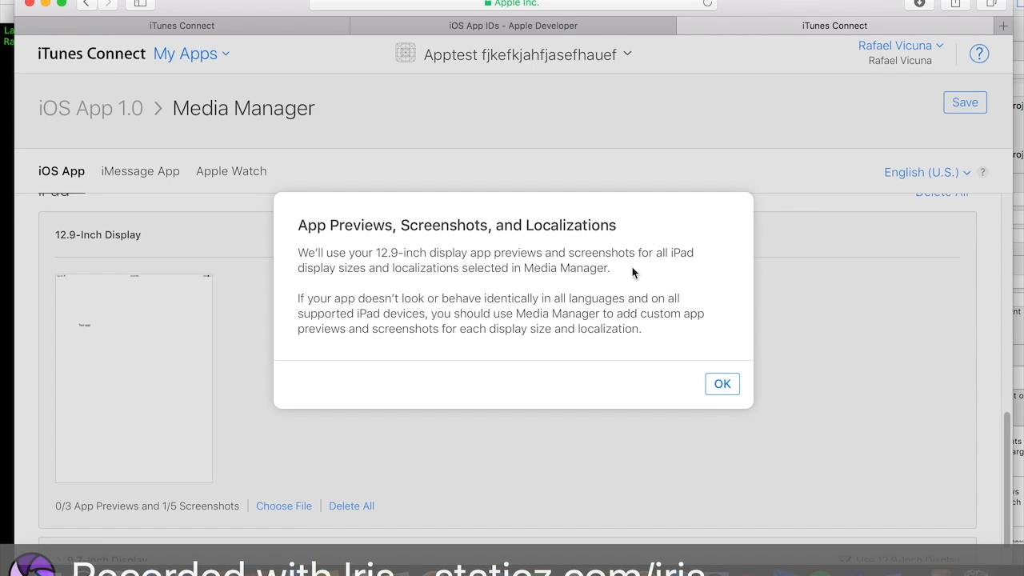
pyautogui.click(721, 387)
pyautogui.scroll(-1, 723, 391)
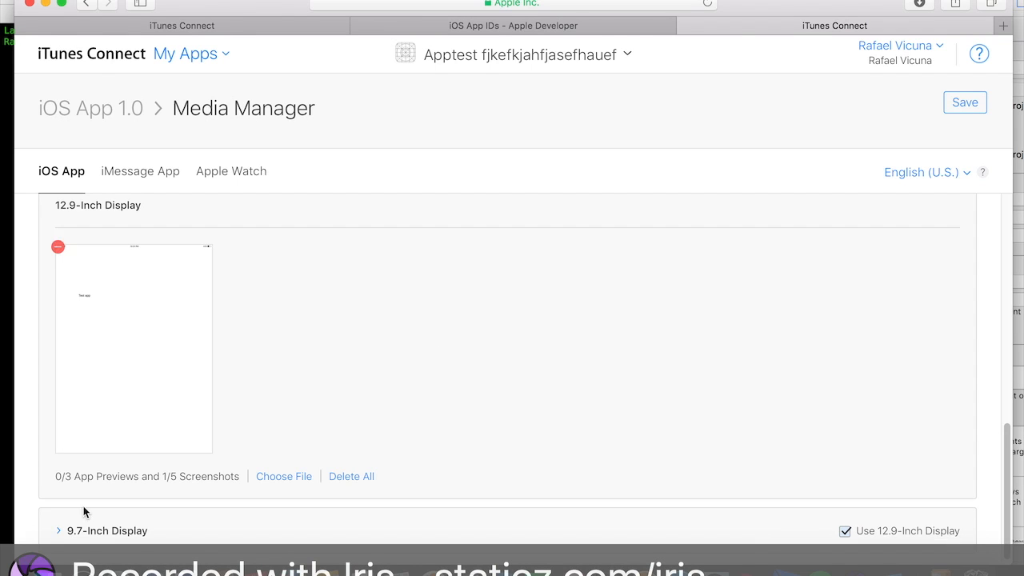
pyautogui.click(71, 537)
pyautogui.scroll(-6, 208, 434)
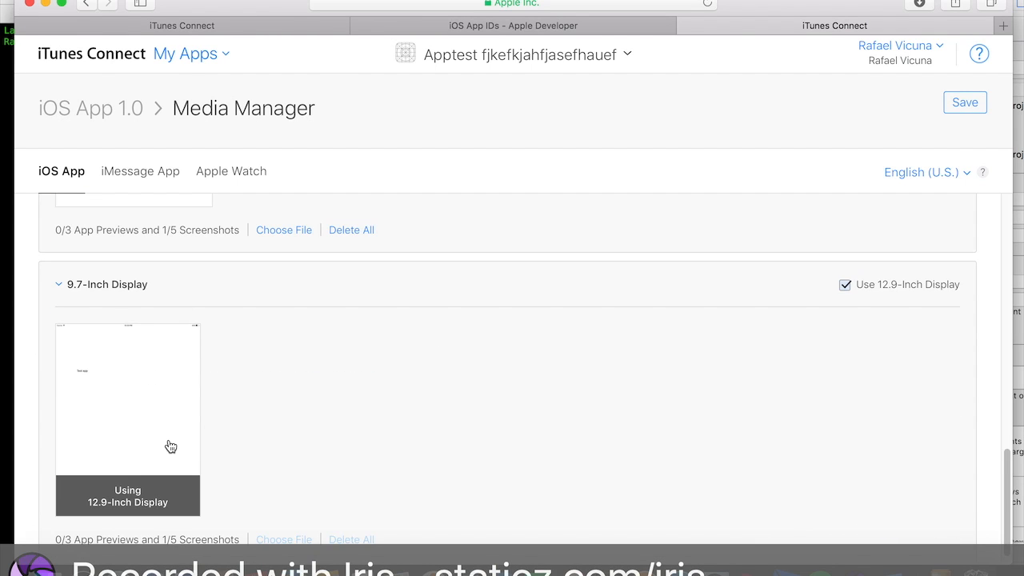
pyautogui.scroll(5, 167, 445)
pyautogui.scroll(2, 171, 445)
pyautogui.click(972, 111)
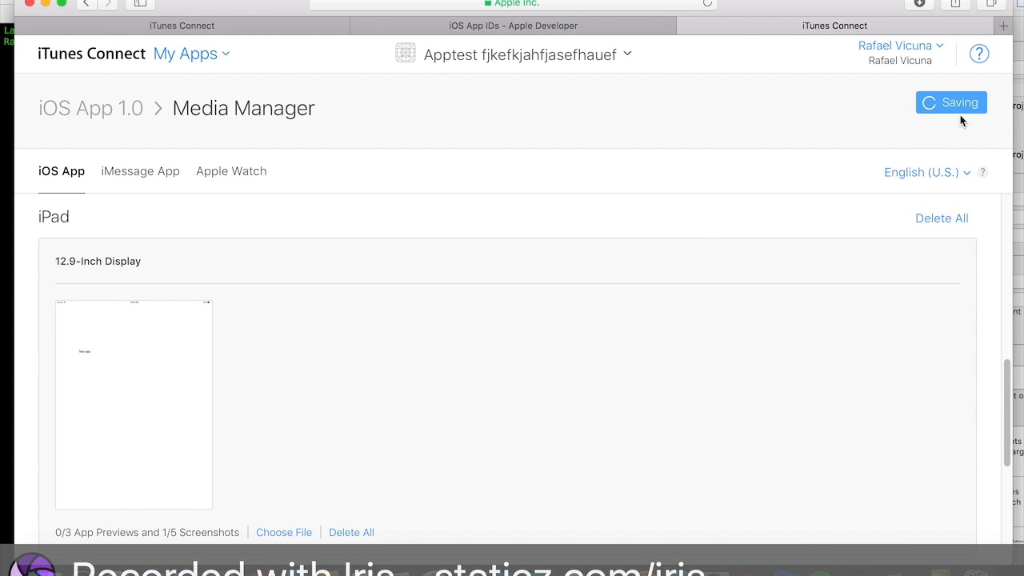
# - Reopen the Apptest app record from My Apps and review the 1.0 version's screenshots
pyautogui.scroll(4, 673, 277)
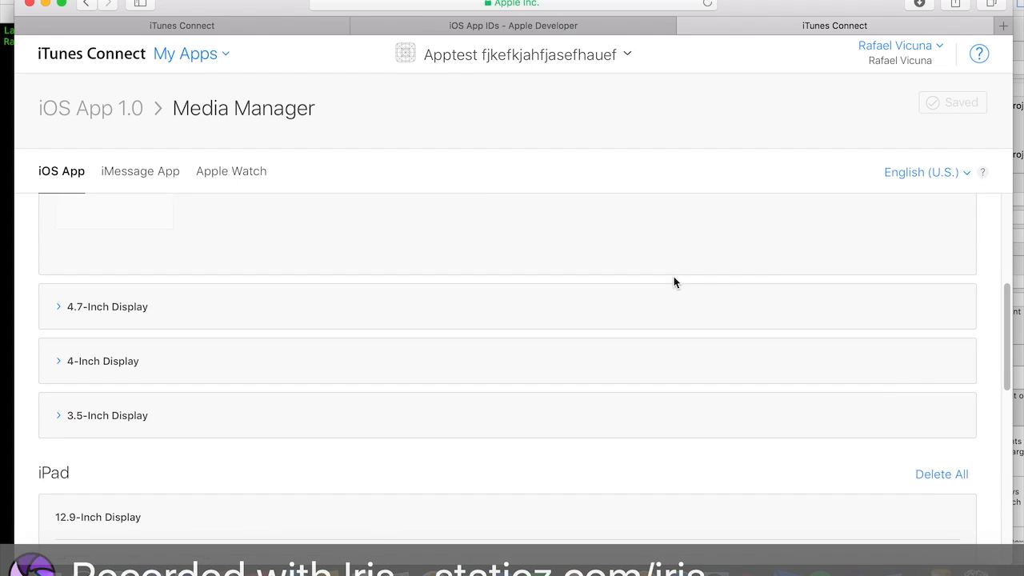
pyautogui.click(183, 54)
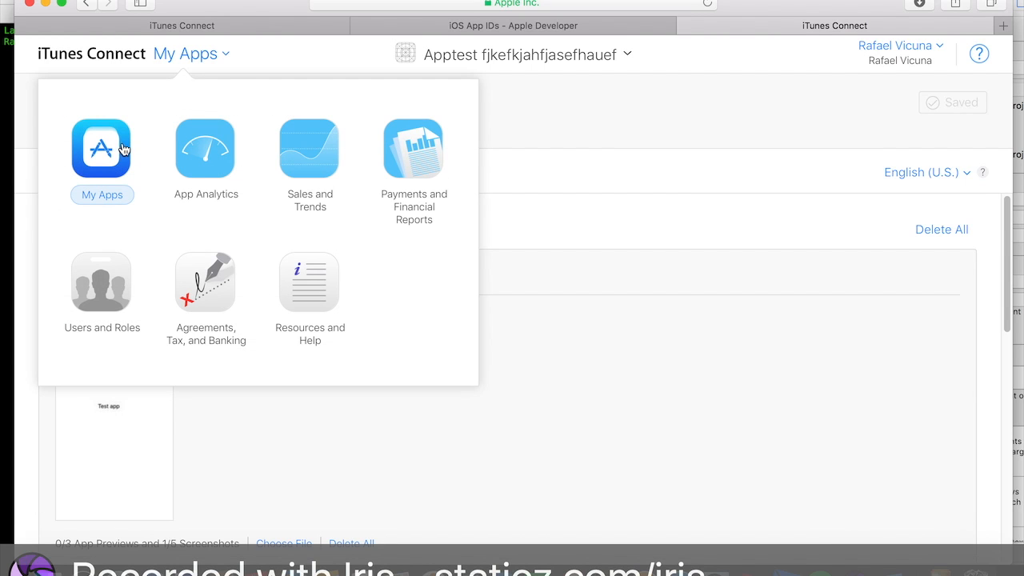
pyautogui.click(123, 149)
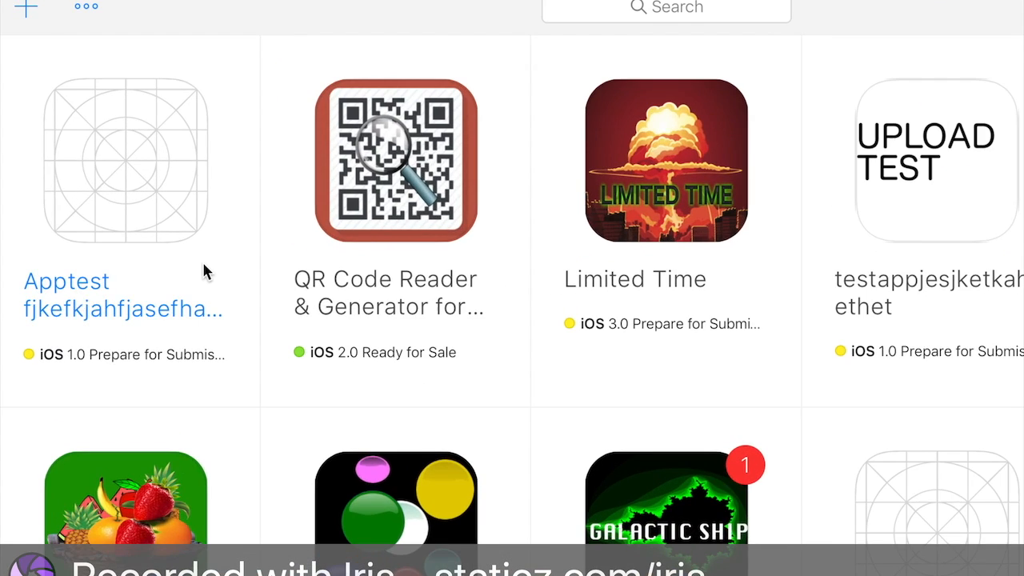
pyautogui.click(203, 271)
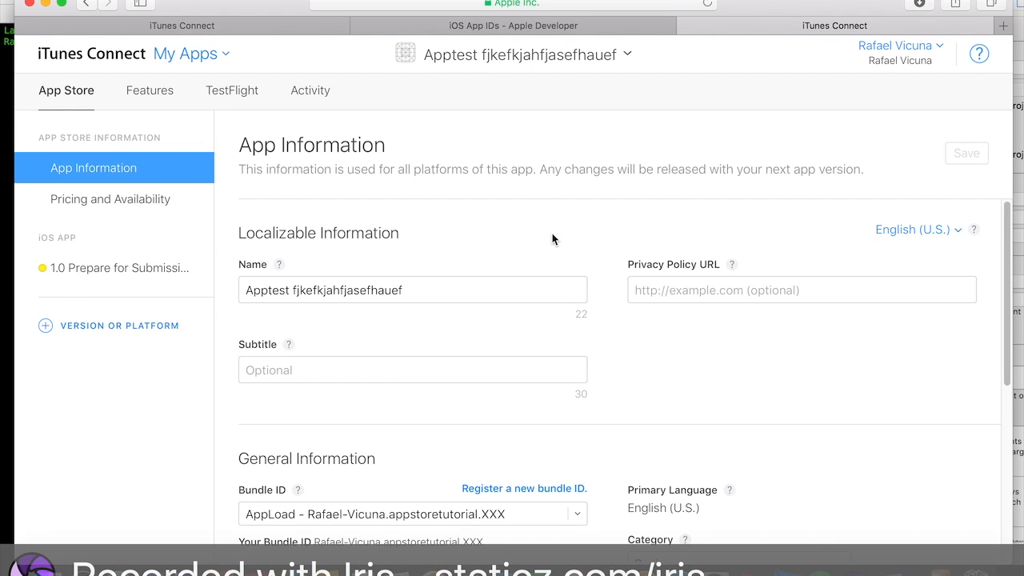
pyautogui.scroll(-3, 552, 239)
pyautogui.scroll(2, 553, 236)
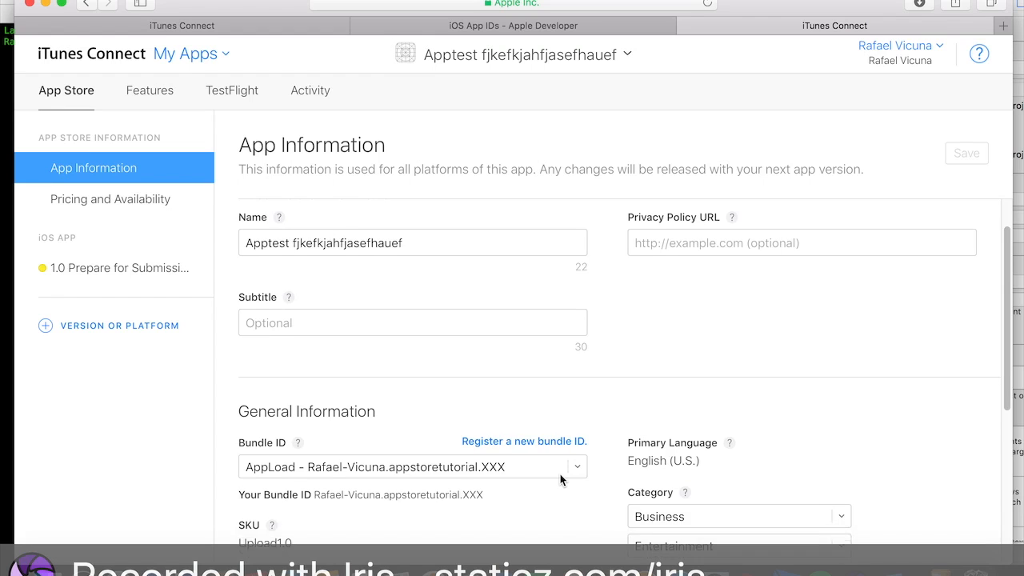
pyautogui.scroll(-5, 559, 478)
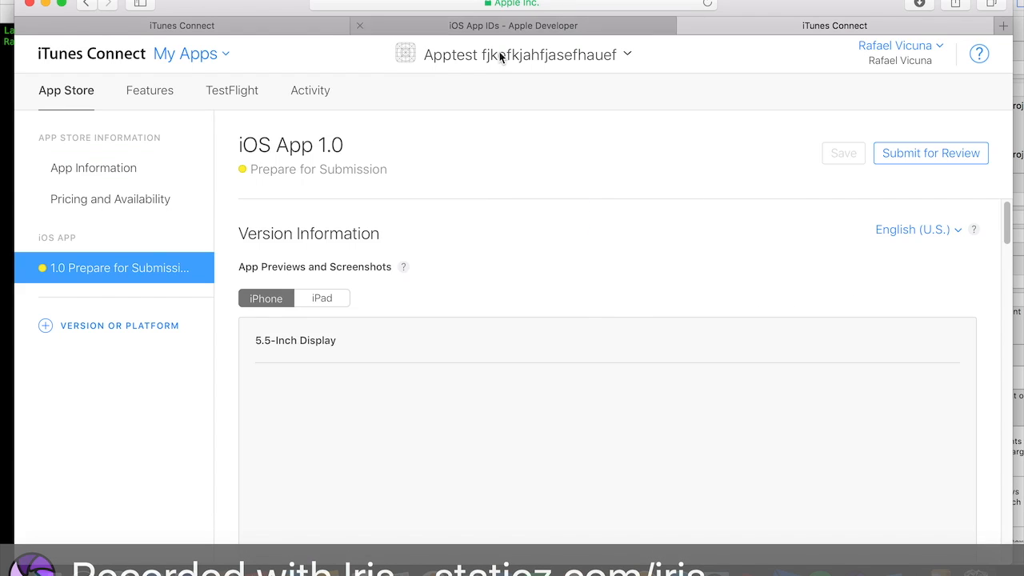
pyautogui.scroll(-2, 671, 333)
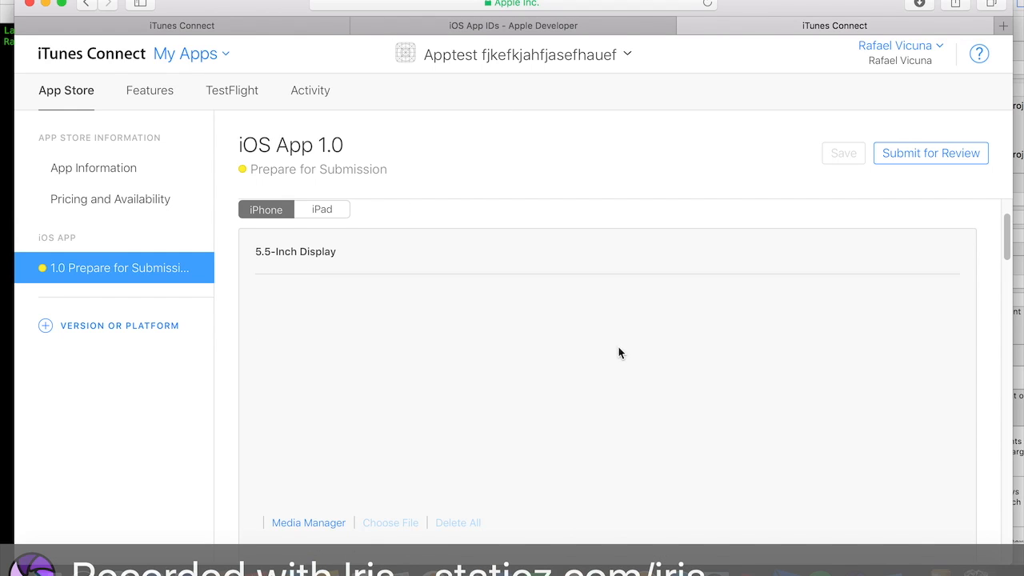
pyautogui.scroll(-4, 565, 258)
pyautogui.scroll(1, 506, 260)
pyautogui.scroll(1, 399, 216)
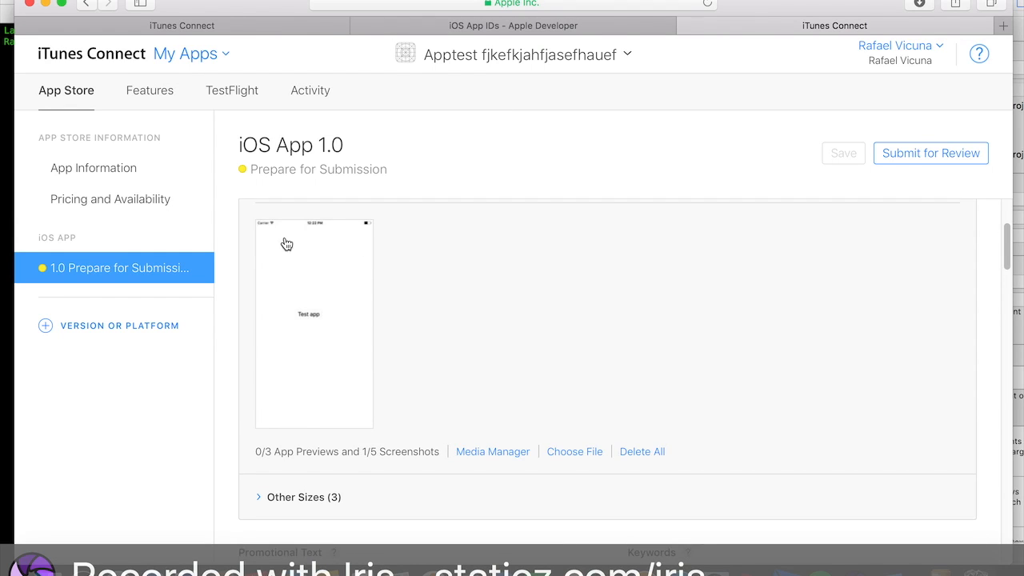
pyautogui.scroll(1, 352, 412)
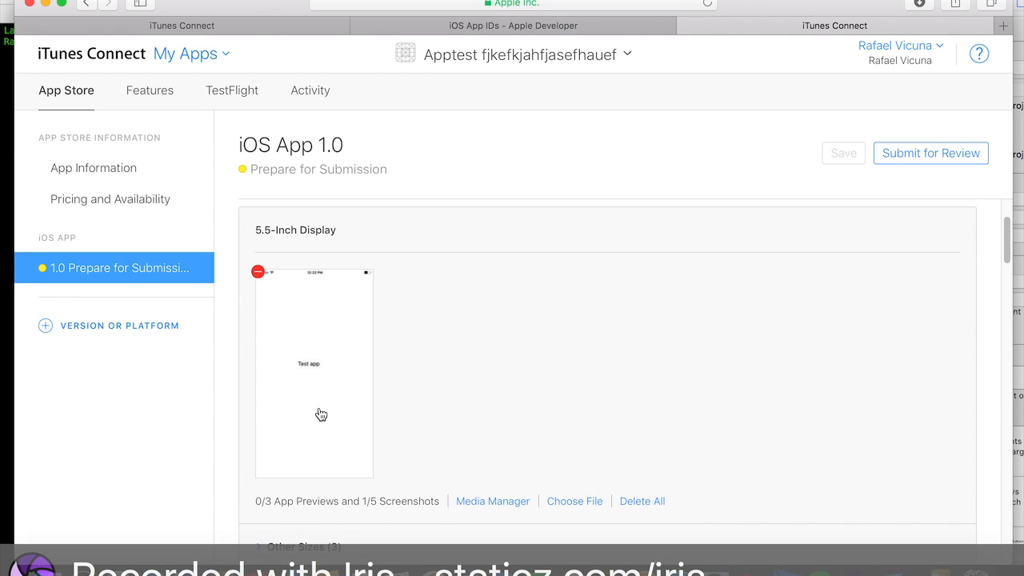
pyautogui.scroll(-5, 372, 328)
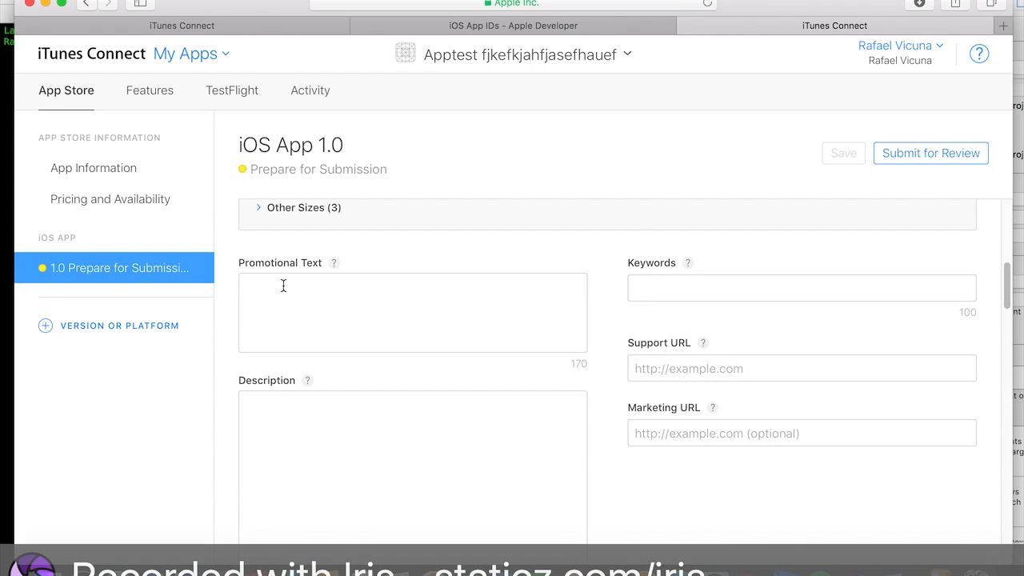
# - Enter the promotional text "Hey check out this awesome app!"
pyautogui.click(331, 282)
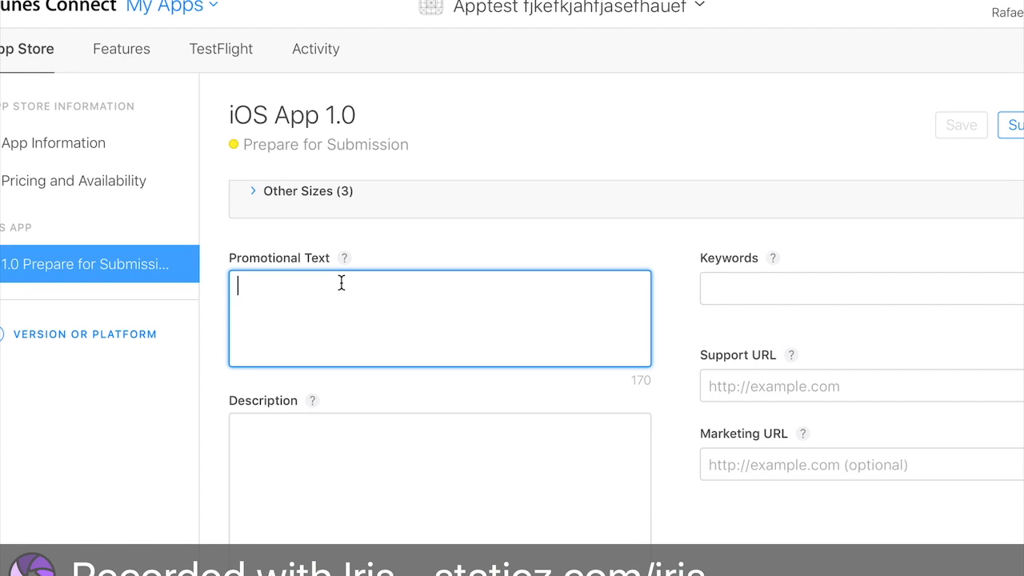
pyautogui.write('Hey check')
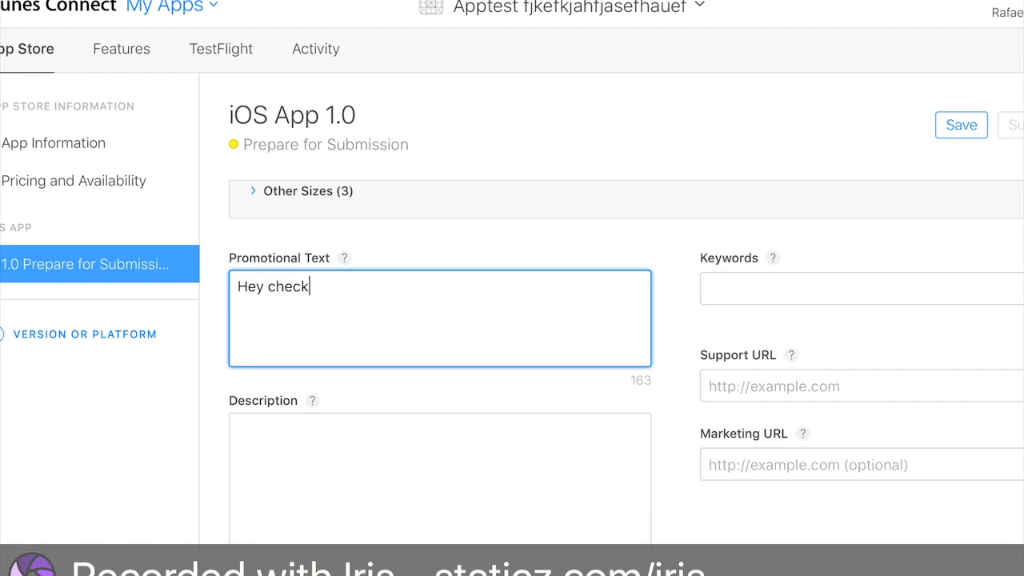
pyautogui.write(' out this awesom')
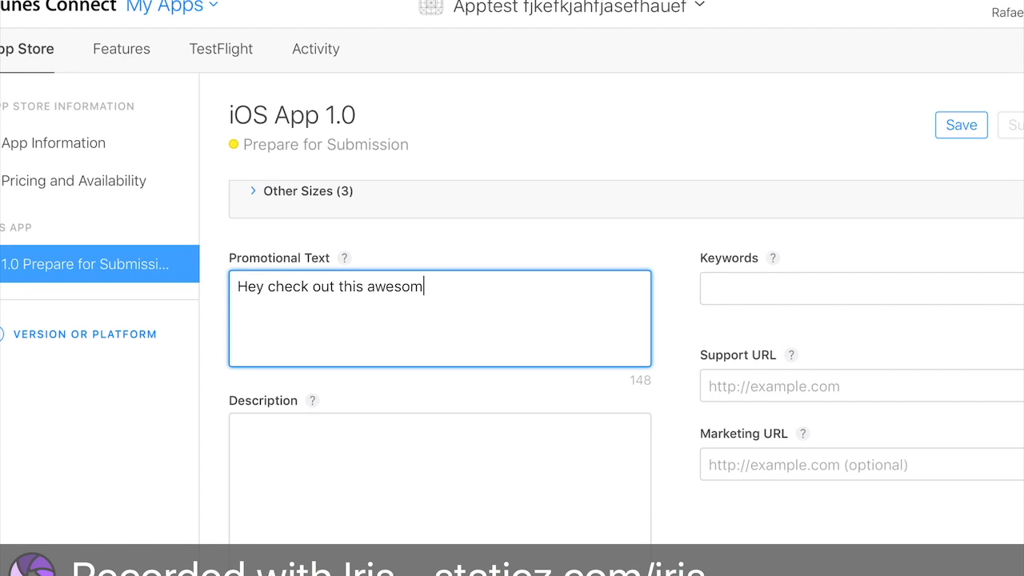
pyautogui.write('e app!')
# - Enter the description "This app will make you a billionaire!!!!!!"
pyautogui.click(407, 475)
pyautogui.write('T')
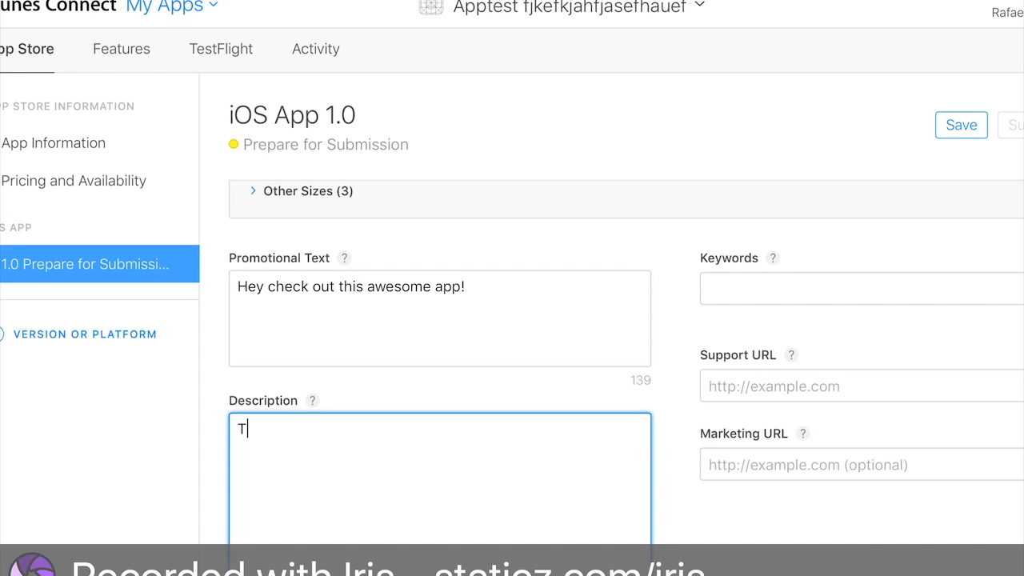
pyautogui.write('his app will make you a b')
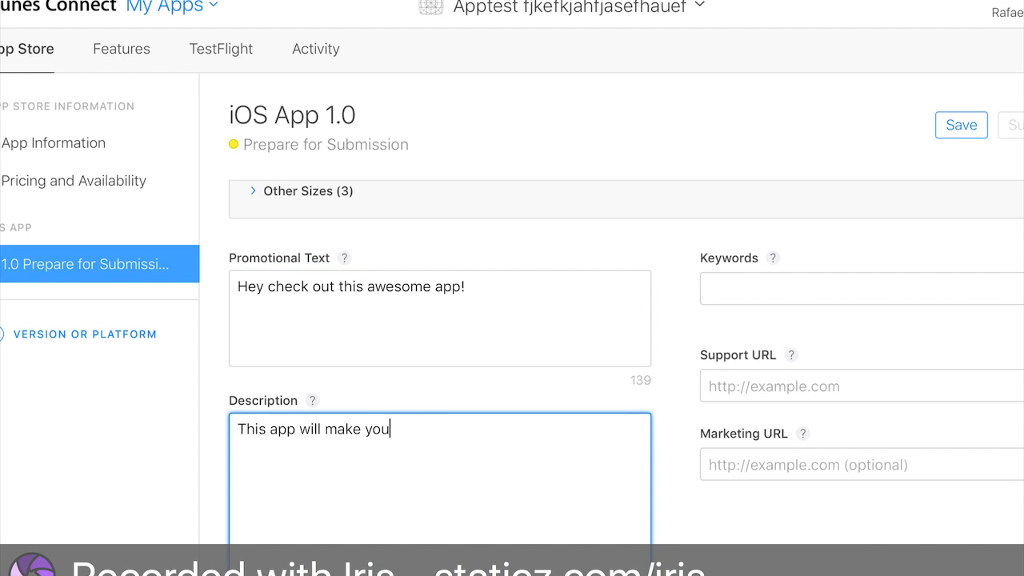
pyautogui.write('illionaire!!!!!!')
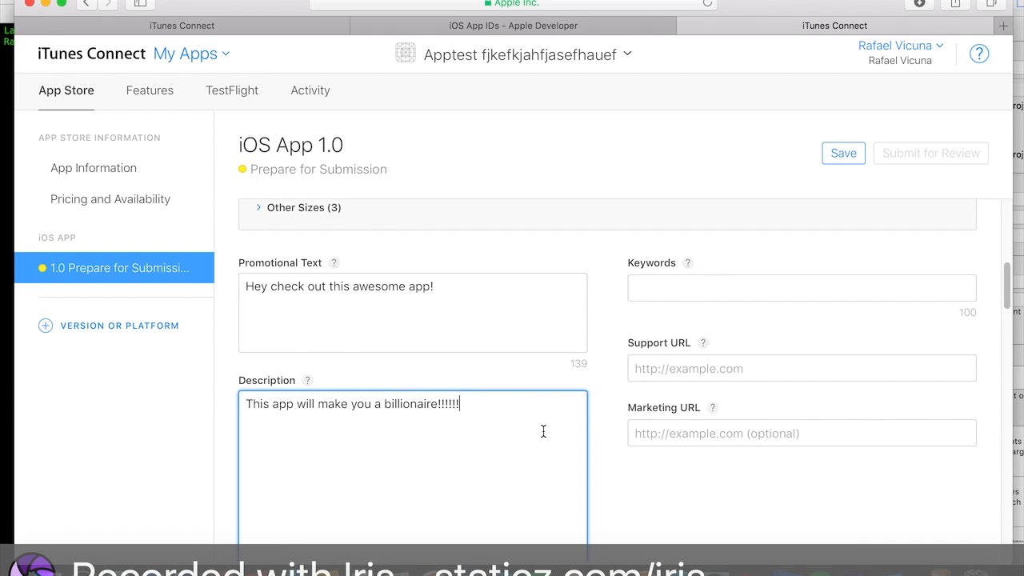
# - Examine the description text and the space left below it in the description field
pyautogui.moveTo(525, 411); pyautogui.dragTo(272, 404)
pyautogui.click(385, 404)
pyautogui.scroll(-3, 473, 368)
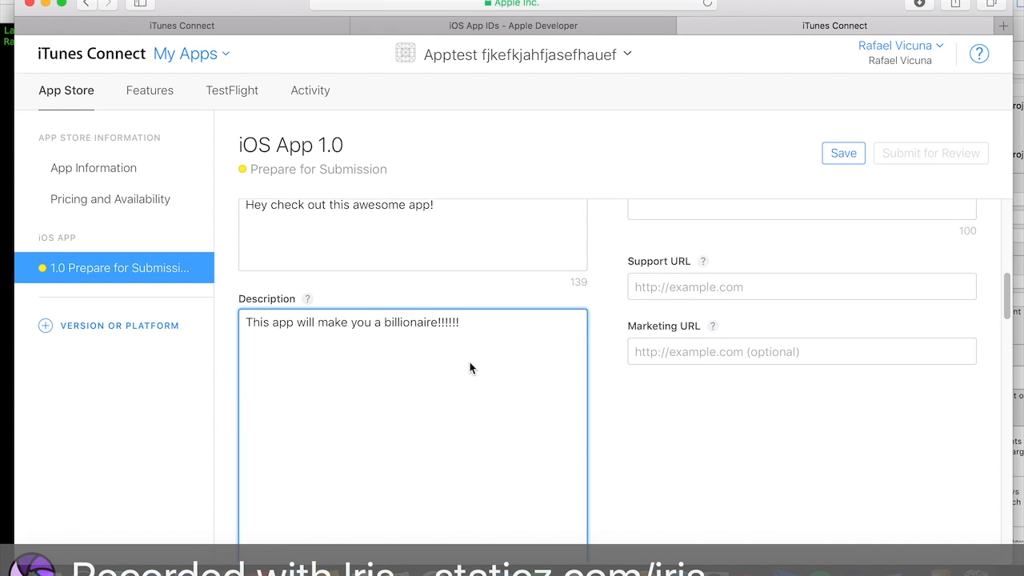
pyautogui.scroll(-5, 500, 328)
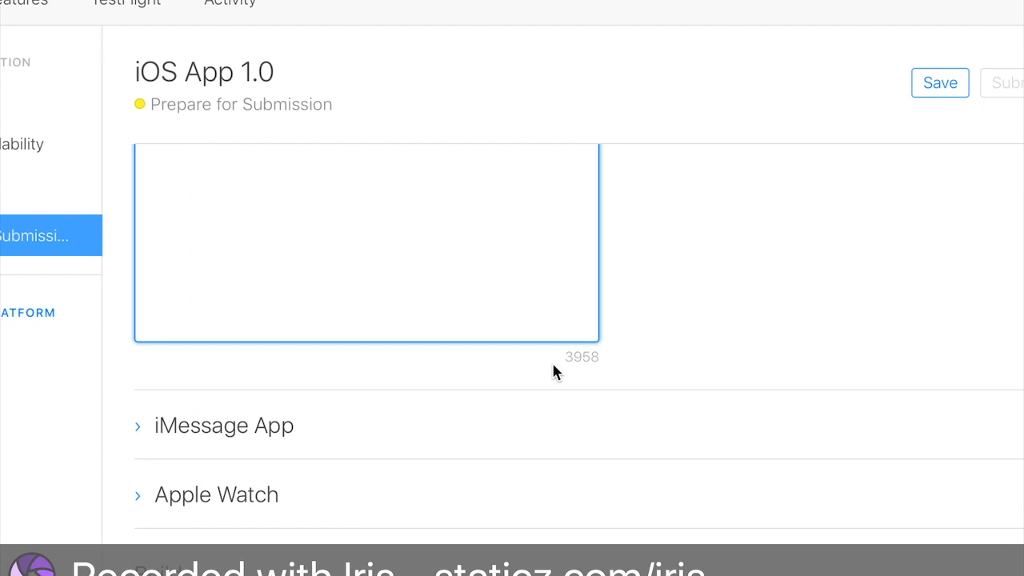
pyautogui.scroll(6, 567, 364)
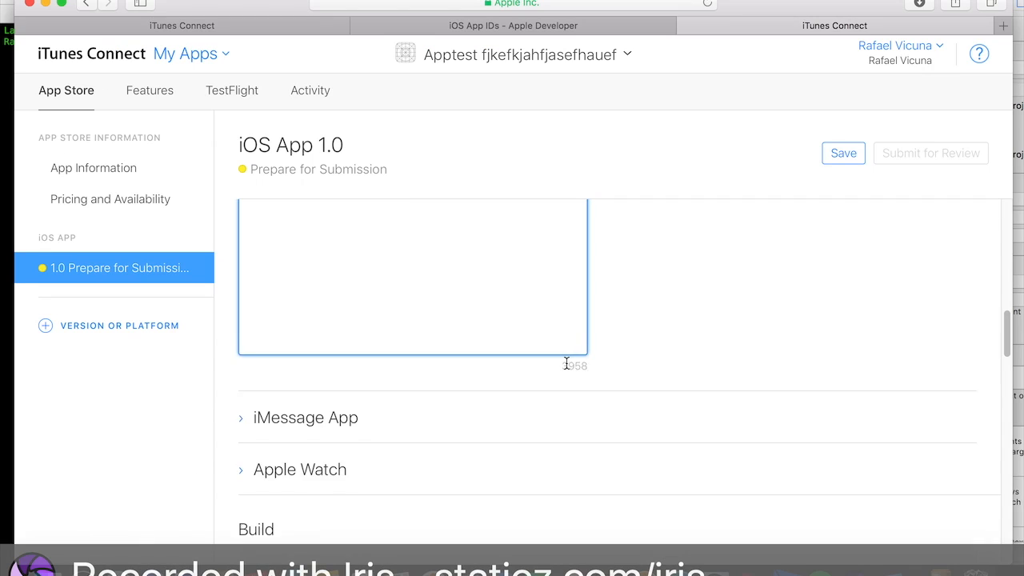
pyautogui.moveTo(510, 399); pyautogui.dragTo(218, 399)
pyautogui.click(416, 399)
# - Fill in the keywords as "word1, word2, word3, word 4, word5", checking the field's help tip
pyautogui.click(736, 286)
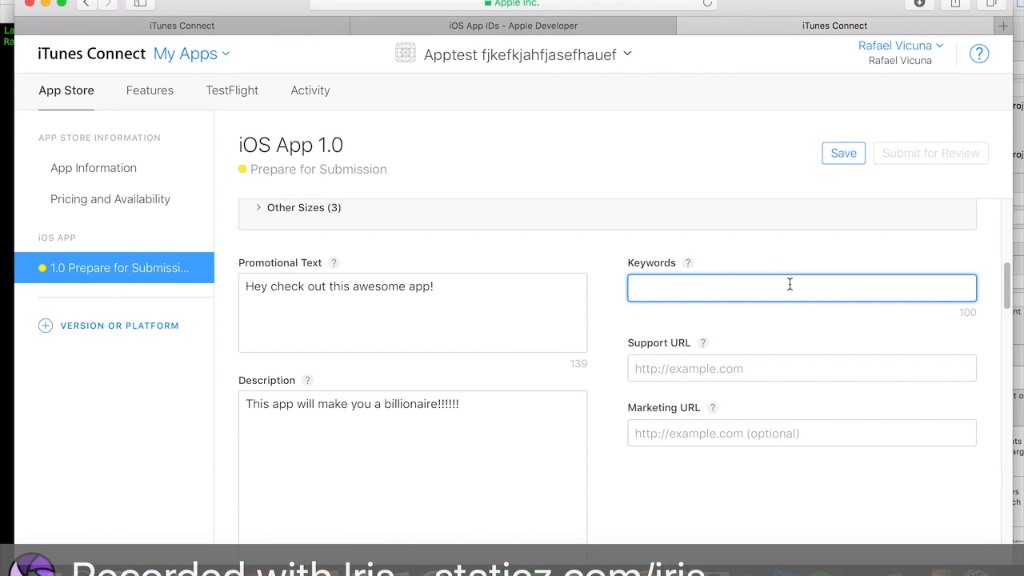
pyautogui.write('t')
pyautogui.write('ord1,')
pyautogui.write(' word2, word3')
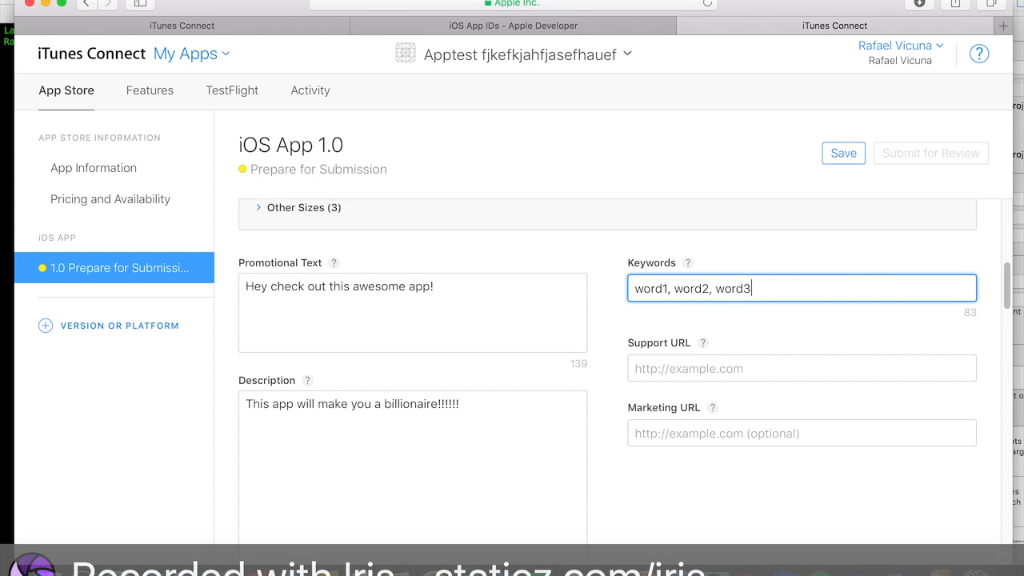
pyautogui.click(712, 290)
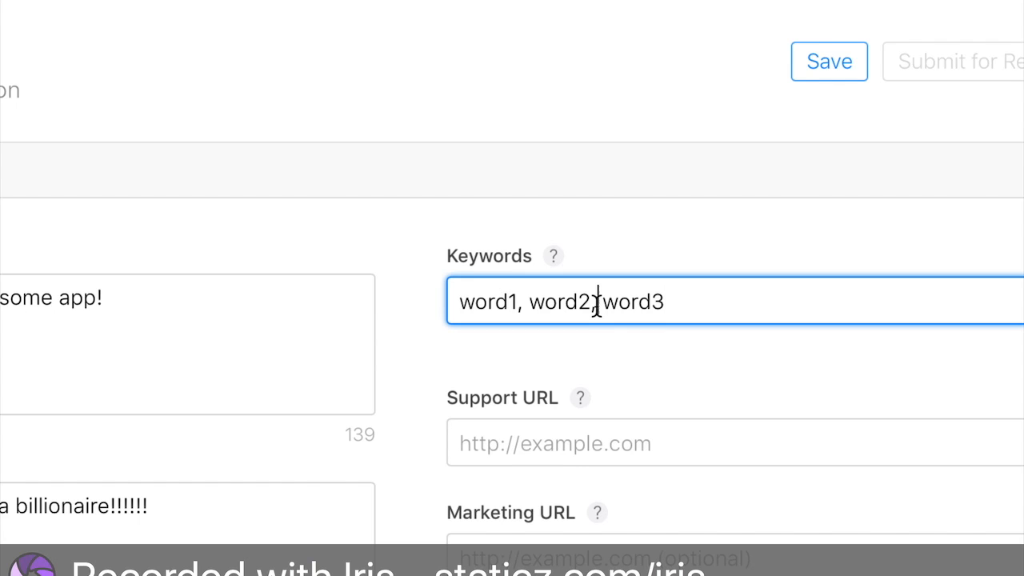
pyautogui.click(554, 250)
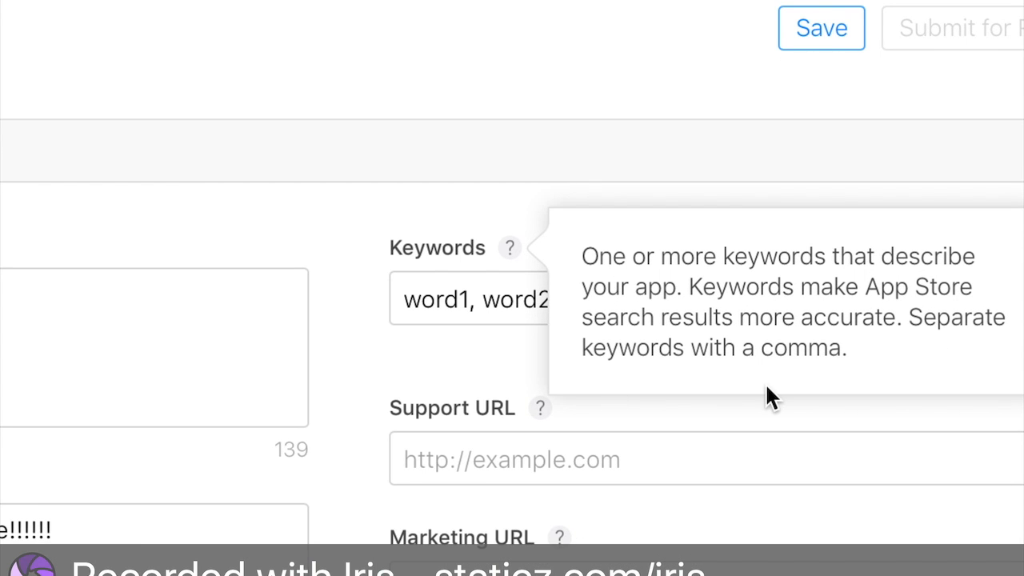
pyautogui.click(485, 298)
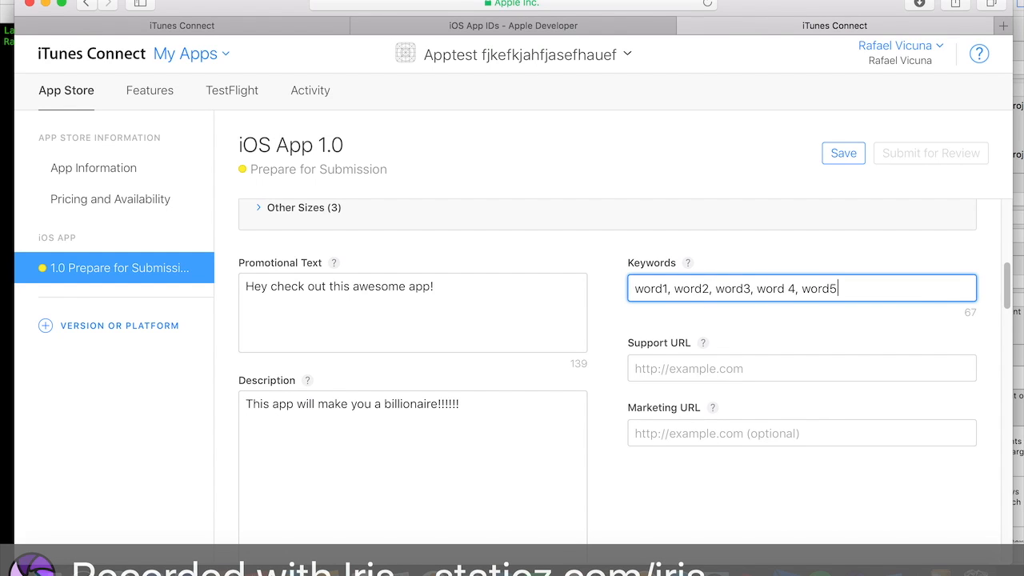
# - Save the version's promotional text, description and keywords
pyautogui.scroll(-2, 801, 381)
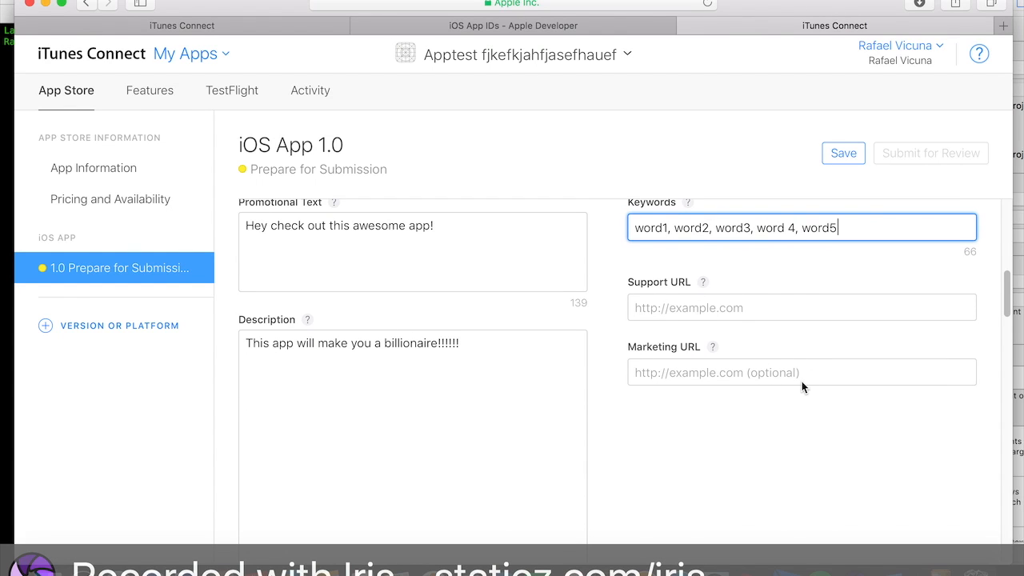
pyautogui.click(670, 307)
pyautogui.hotkey('shift', 'Left')
pyautogui.hotkey('shift', 'Left')
pyautogui.hotkey('shift', 'Left')
pyautogui.hotkey('shift', 'Left')
pyautogui.hotkey('shift', 'Left')
pyautogui.hotkey('shift', 'Left')
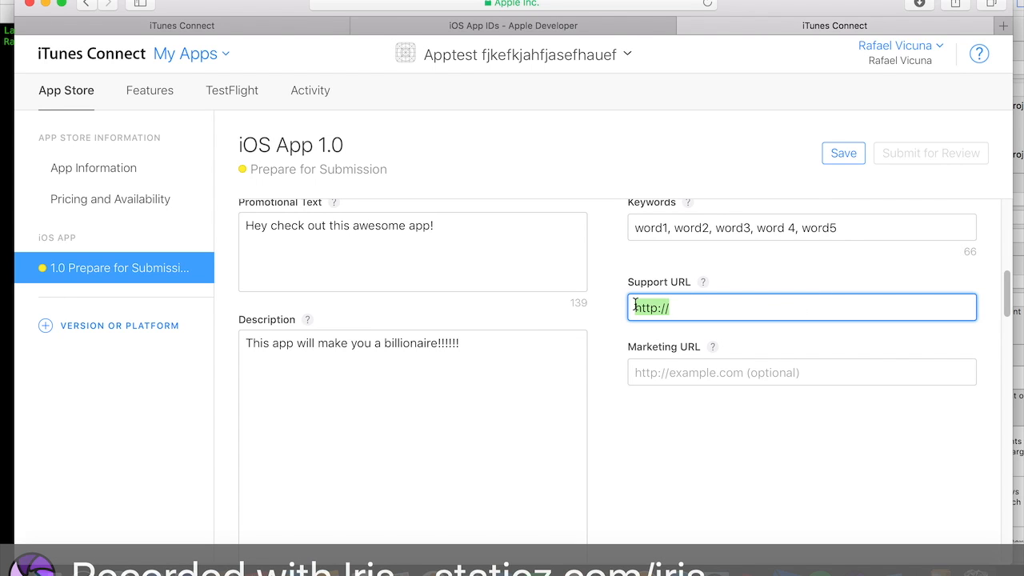
pyautogui.scroll(2, 763, 305)
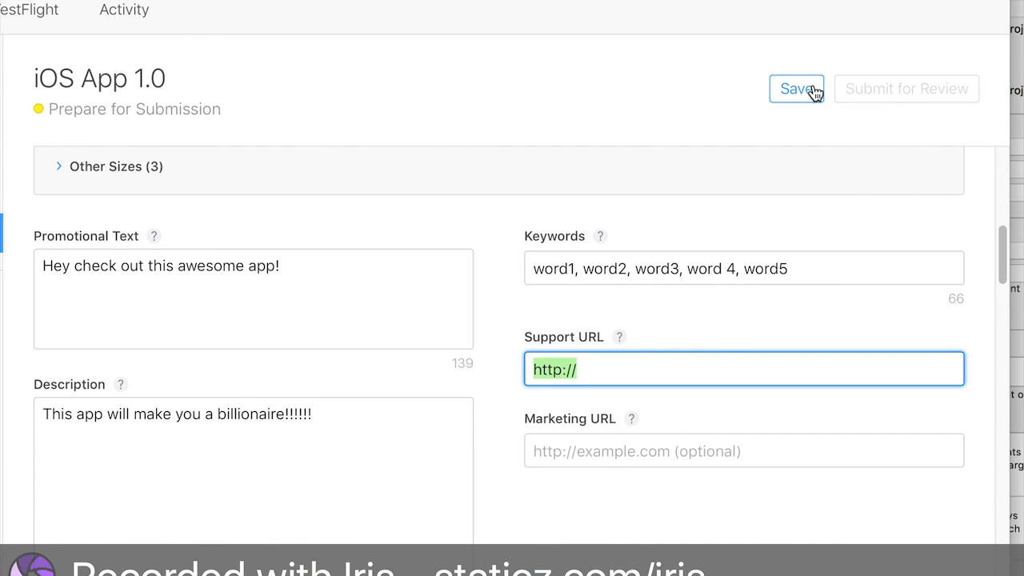
pyautogui.click(813, 92)
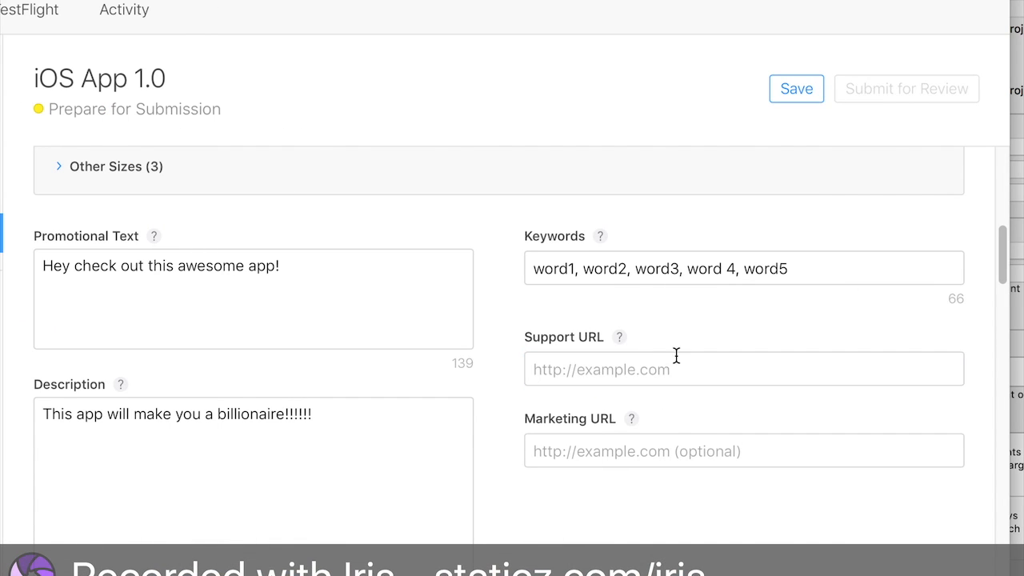
pyautogui.click(788, 92)
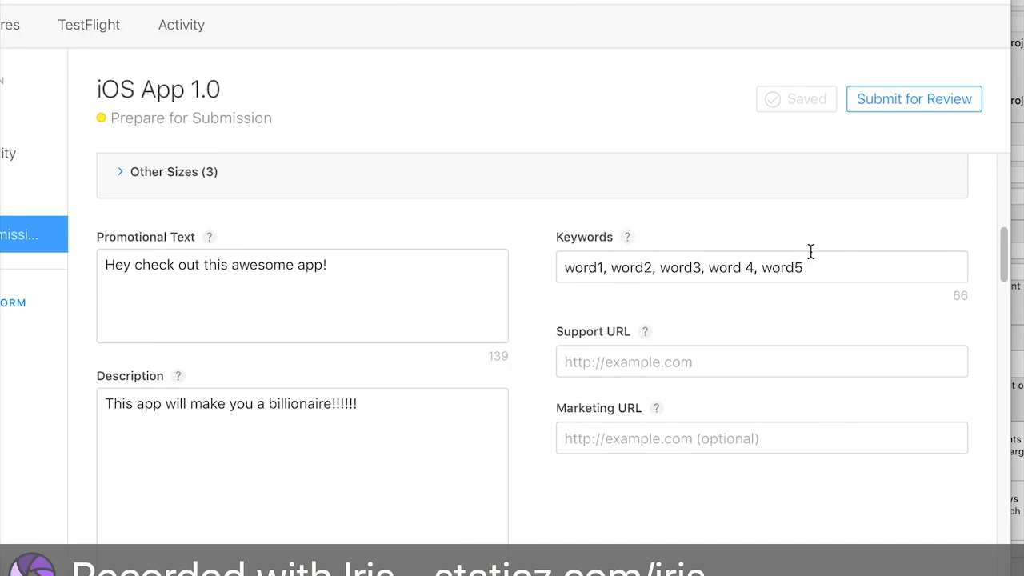
# - Set the Support URL to the developer's Twitter profile link
pyautogui.click(849, 370)
pyautogui.press('BackSpace')
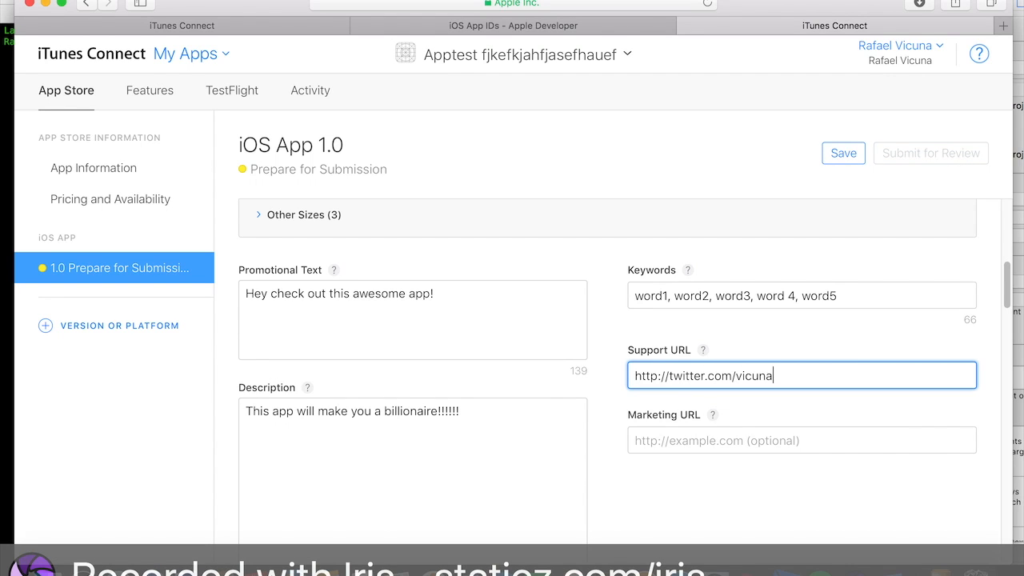
pyautogui.tripleClick(900, 372)
pyautogui.scroll(-2, 900, 373)
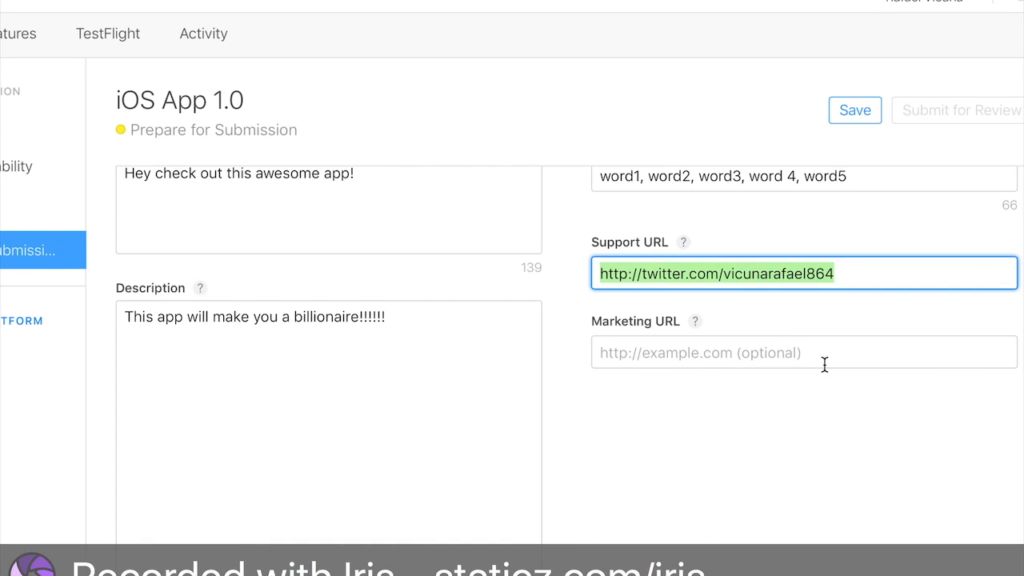
pyautogui.click(824, 364)
pyautogui.press('super+a')
pyautogui.press('BackSpace')
pyautogui.press('Tab')
# - Clear the Marketing URL field and save the version page
pyautogui.click(762, 348)
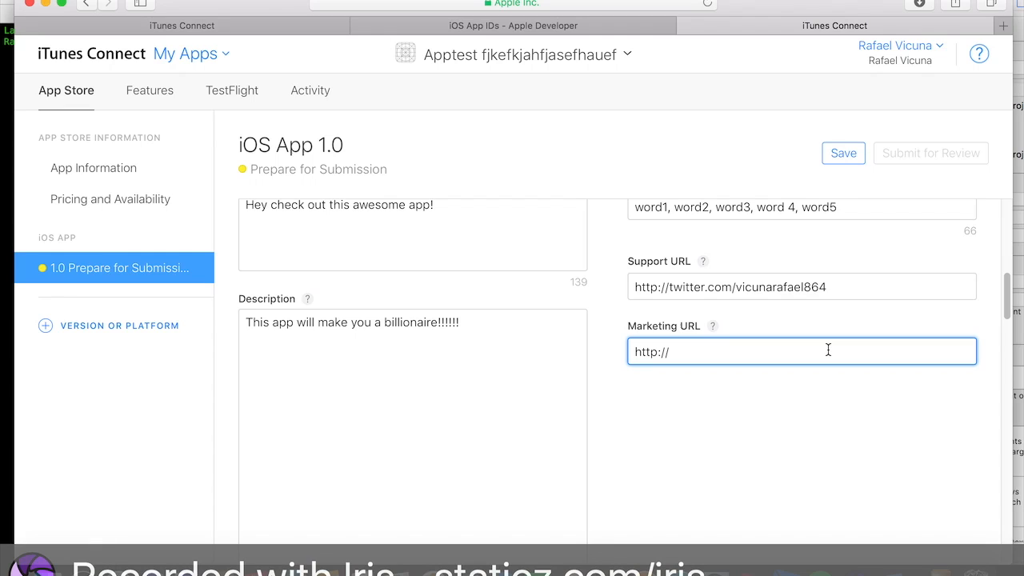
pyautogui.press('BackSpace')
pyautogui.press('BackSpace')
pyautogui.press('BackSpace')
pyautogui.press('BackSpace')
pyautogui.press('BackSpace')
pyautogui.press('BackSpace')
pyautogui.press('Tab')
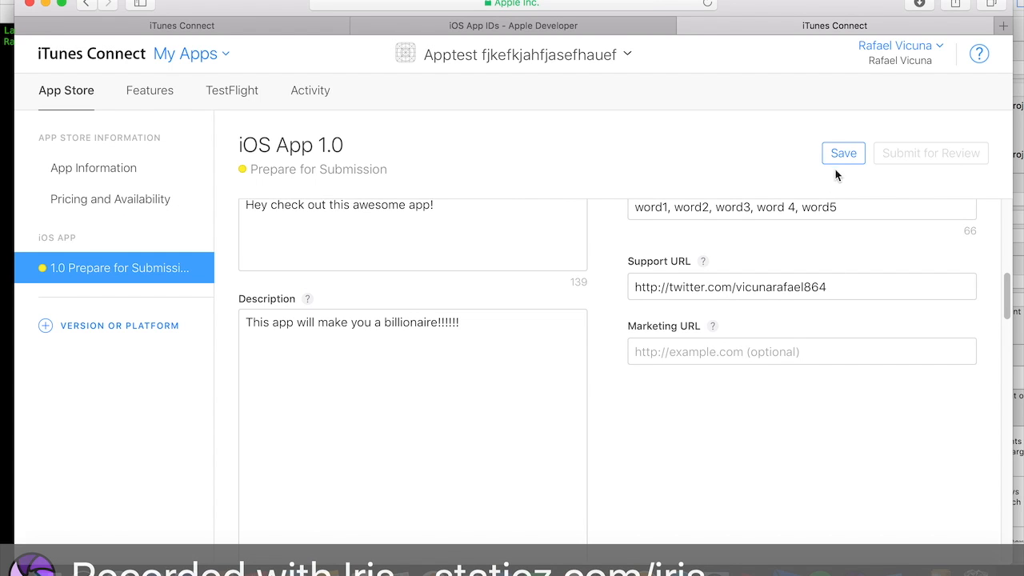
pyautogui.click(836, 159)
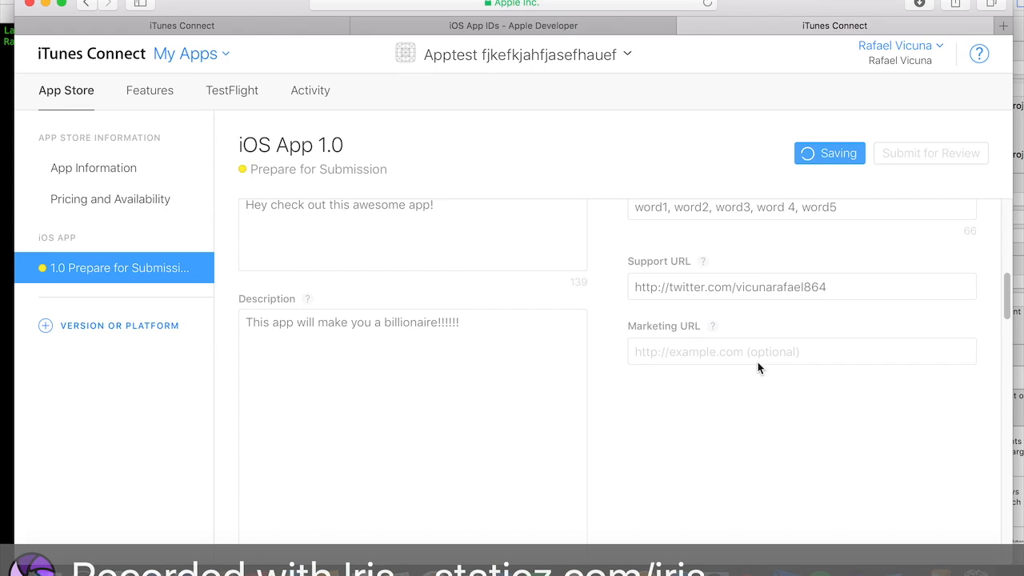
# - Examine the Build and General App Information sections of the version page
pyautogui.scroll(-5, 791, 347)
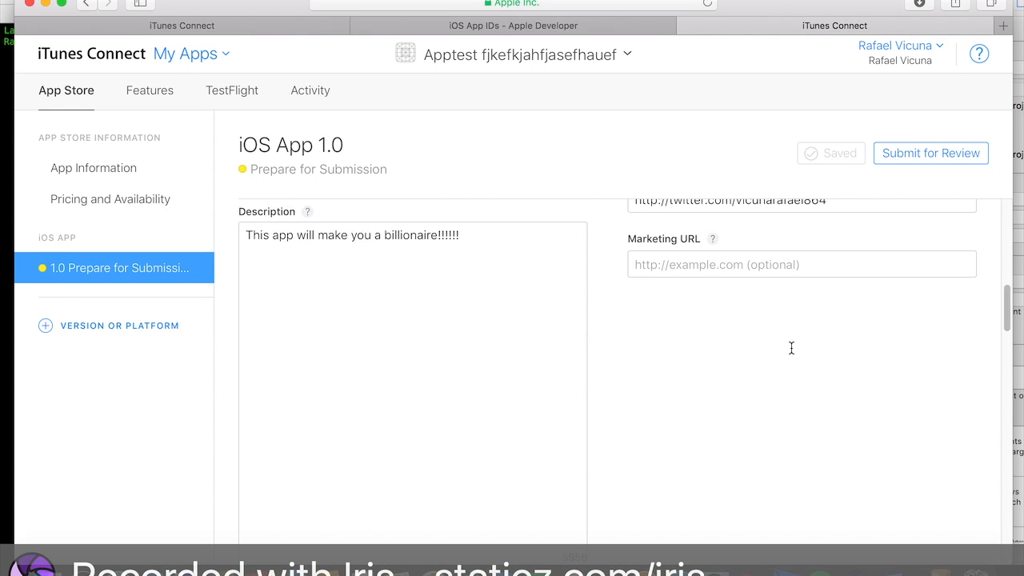
pyautogui.scroll(-10, 790, 354)
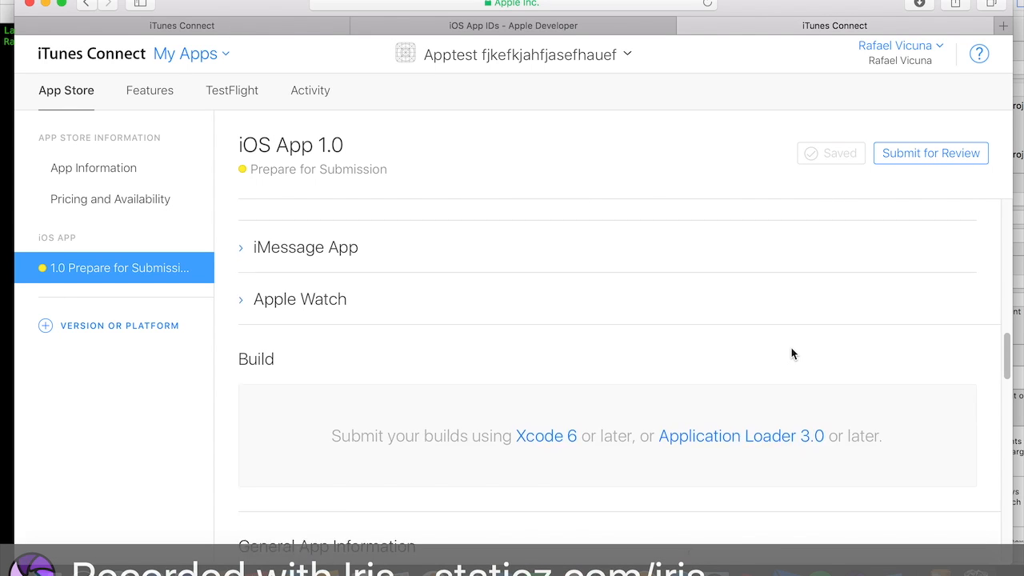
pyautogui.scroll(-1, 791, 353)
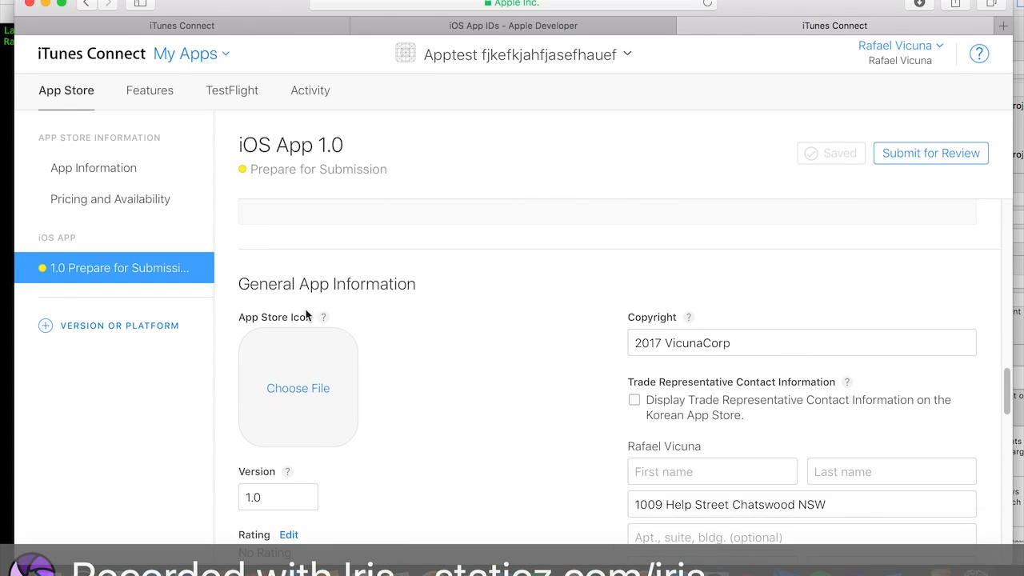
pyautogui.scroll(-3, 452, 360)
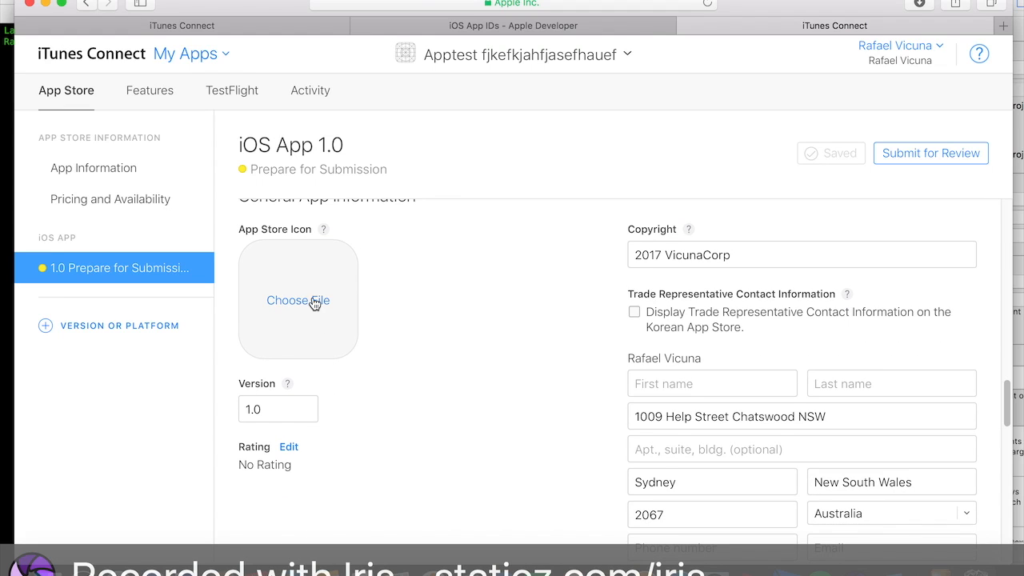
pyautogui.scroll(2, 440, 309)
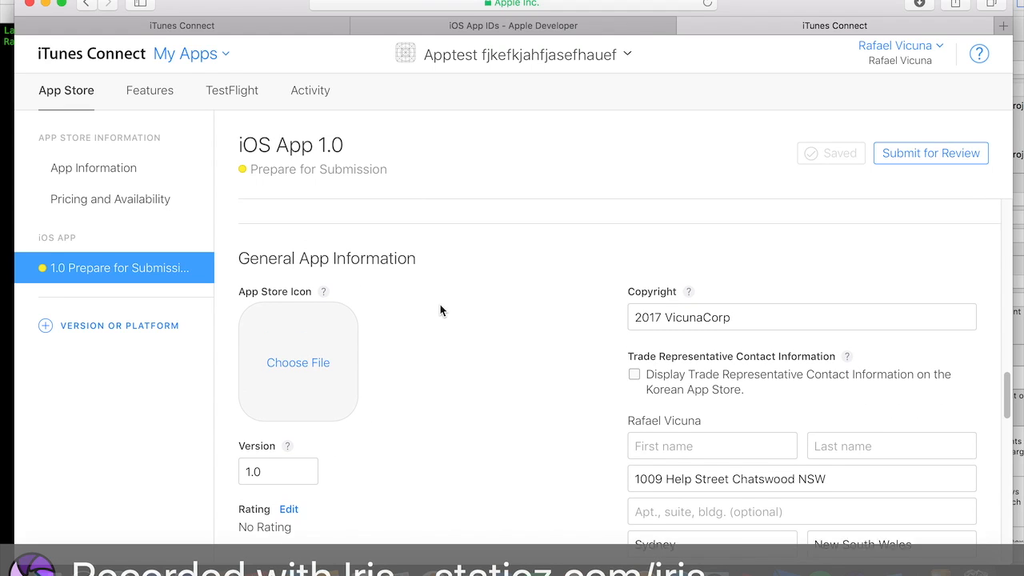
pyautogui.scroll(-4, 364, 383)
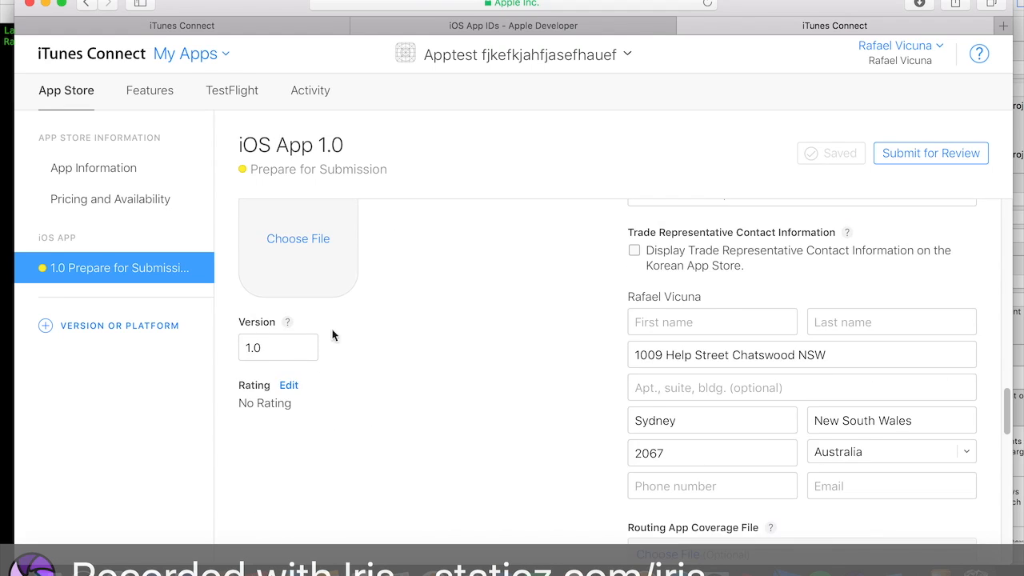
# - Retype the version number as 1.0
pyautogui.click(267, 345)
pyautogui.write('1.')
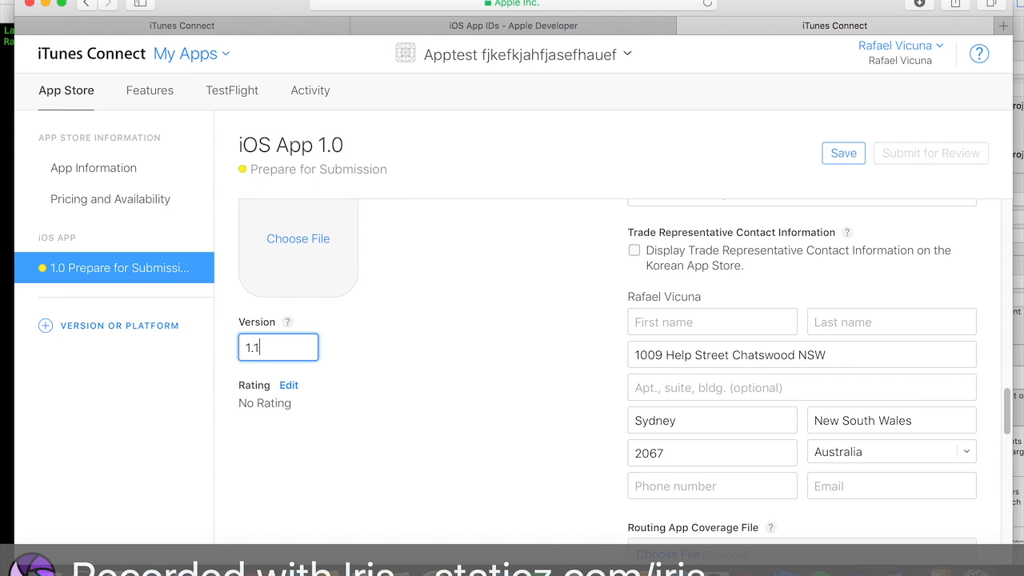
pyautogui.write('0')
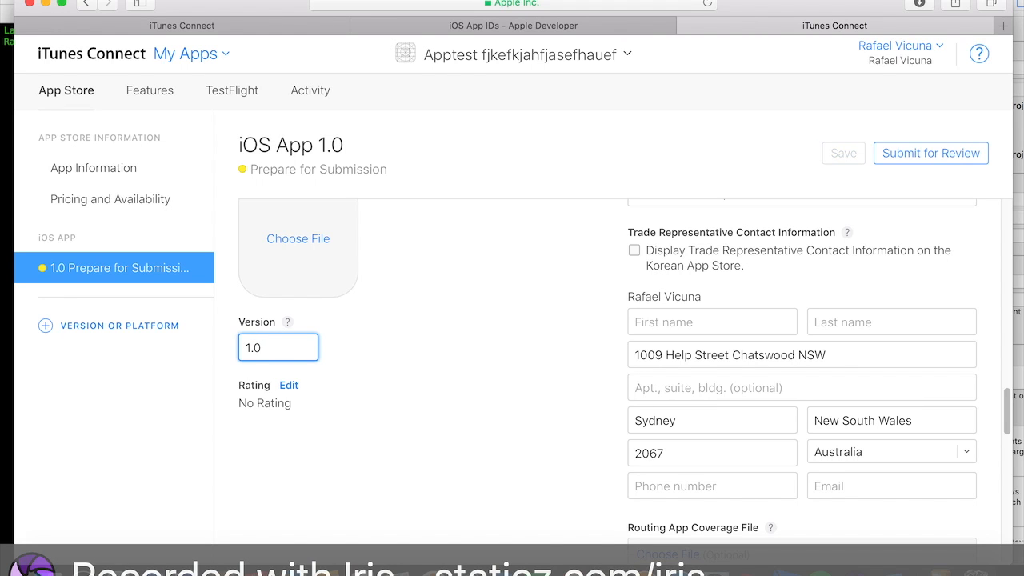
# - Enter a demo account user name and password in the App Review sign-in fields
pyautogui.scroll(-10, 370, 376)
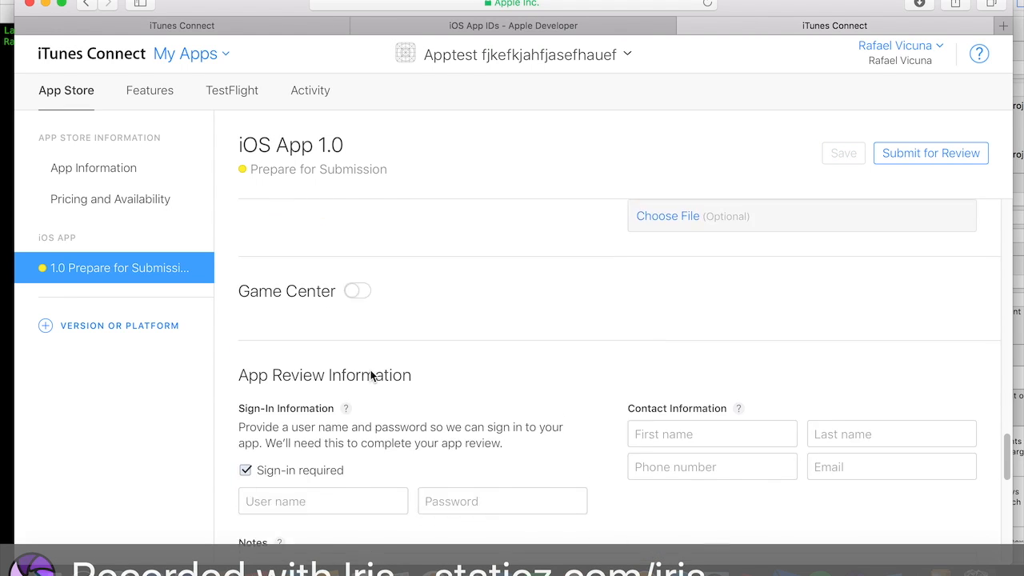
pyautogui.scroll(3, 486, 367)
pyautogui.click(347, 373)
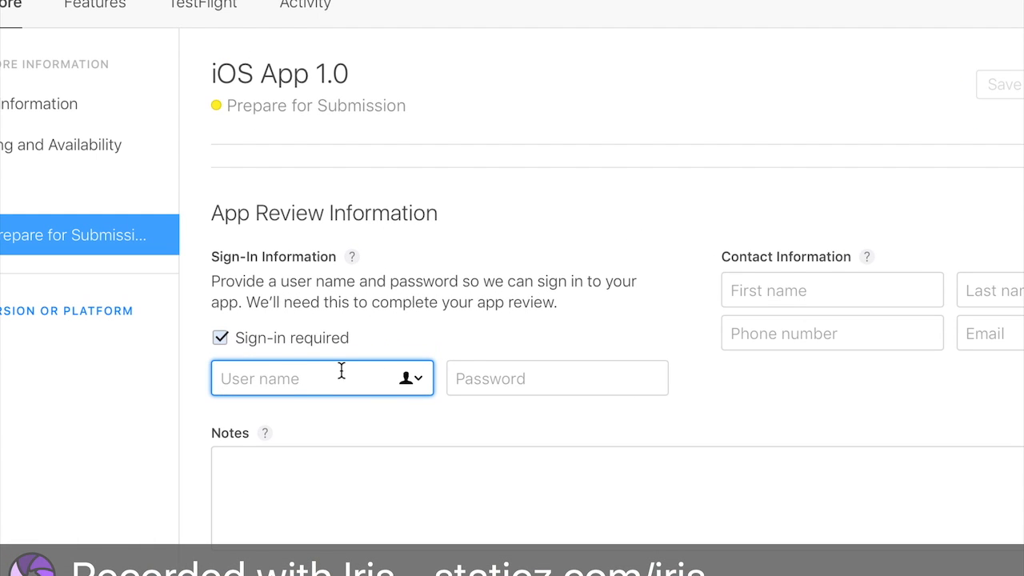
pyautogui.write('testusername')
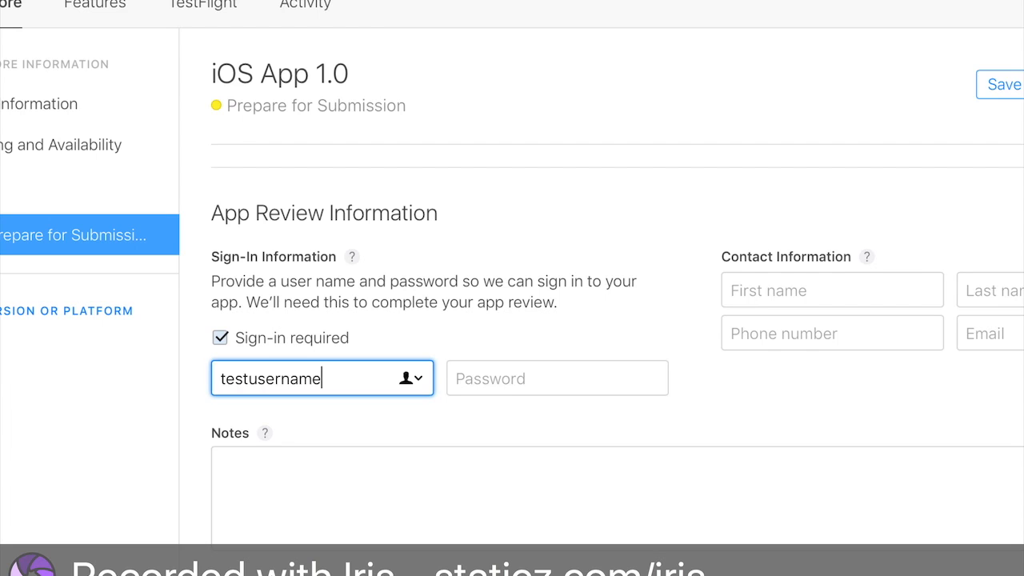
pyautogui.press('Tab')
pyautogui.write('1234567890')
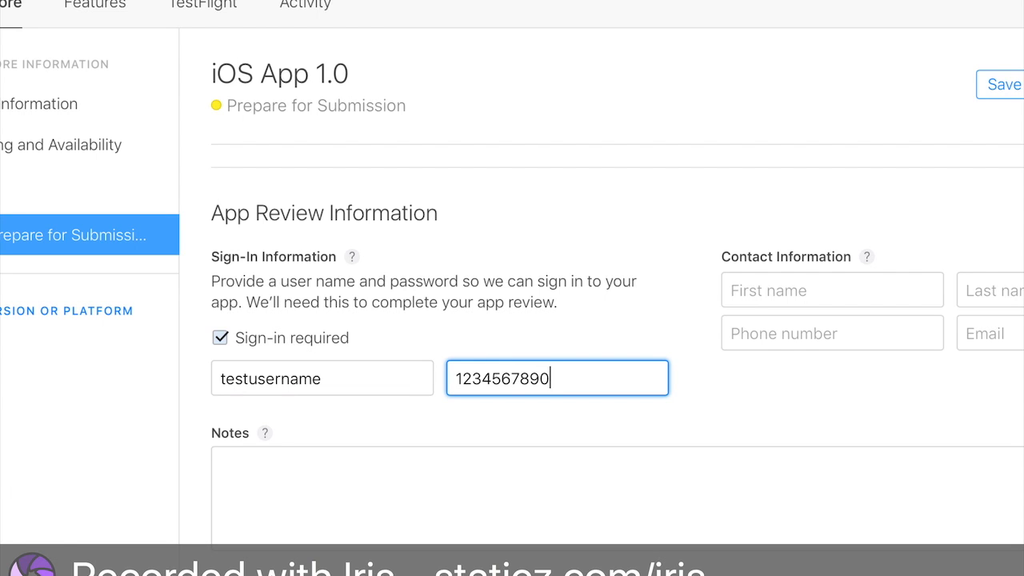
# - Choose to automatically release this version after approval and save the version page
pyautogui.scroll(-8, 471, 336)
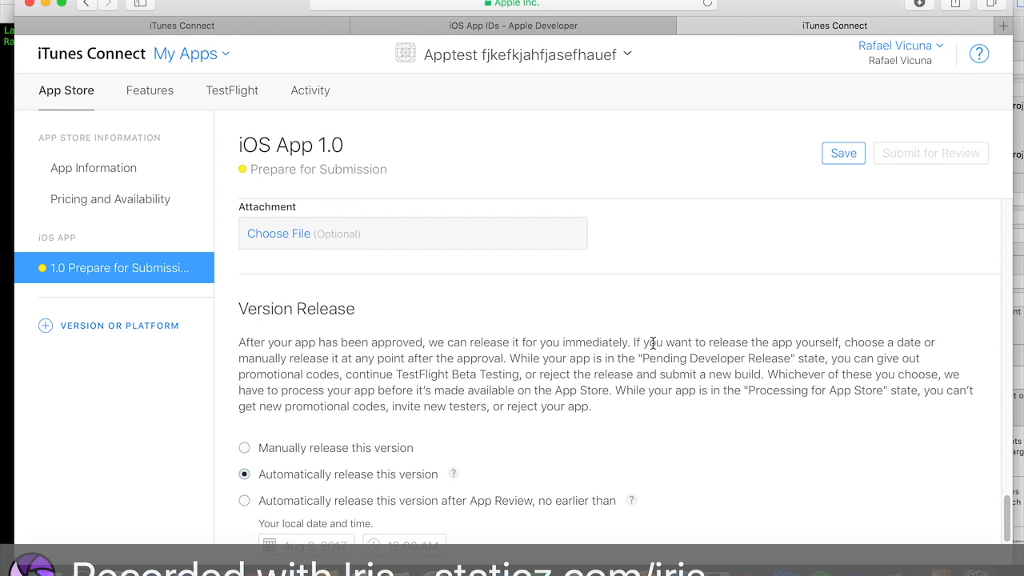
pyautogui.scroll(-3, 653, 342)
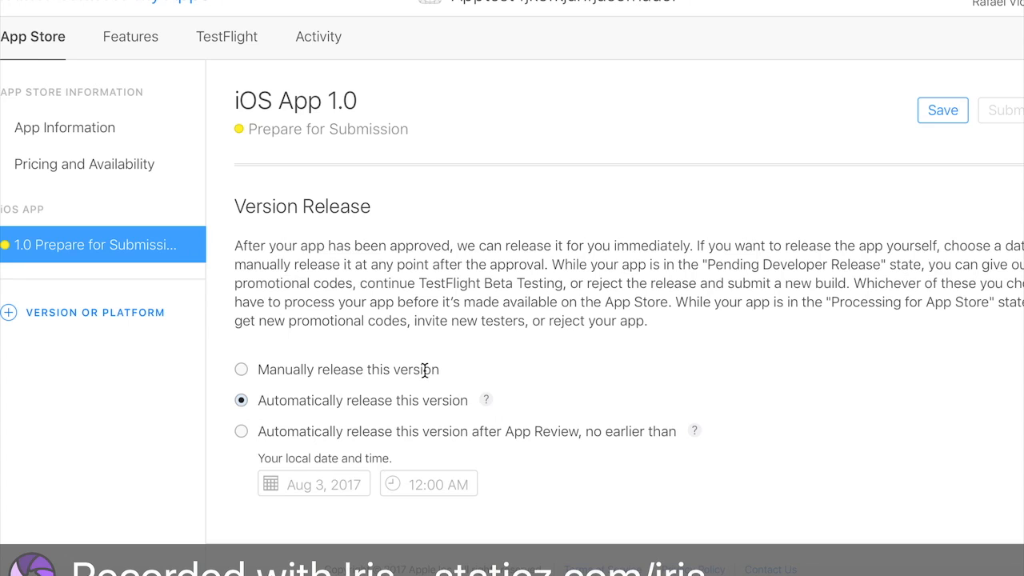
pyautogui.click(240, 369)
pyautogui.click(242, 401)
pyautogui.click(241, 432)
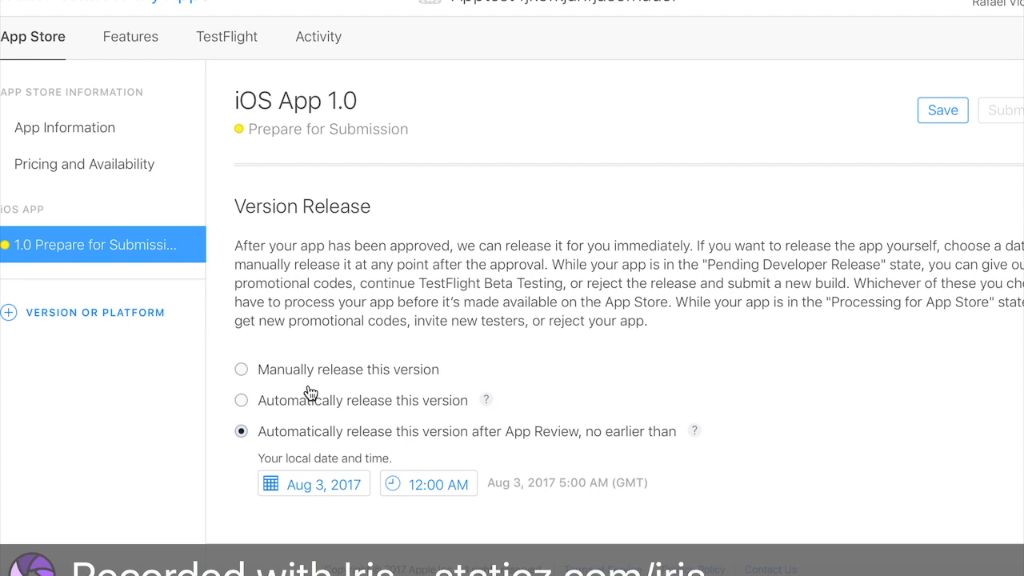
pyautogui.click(243, 401)
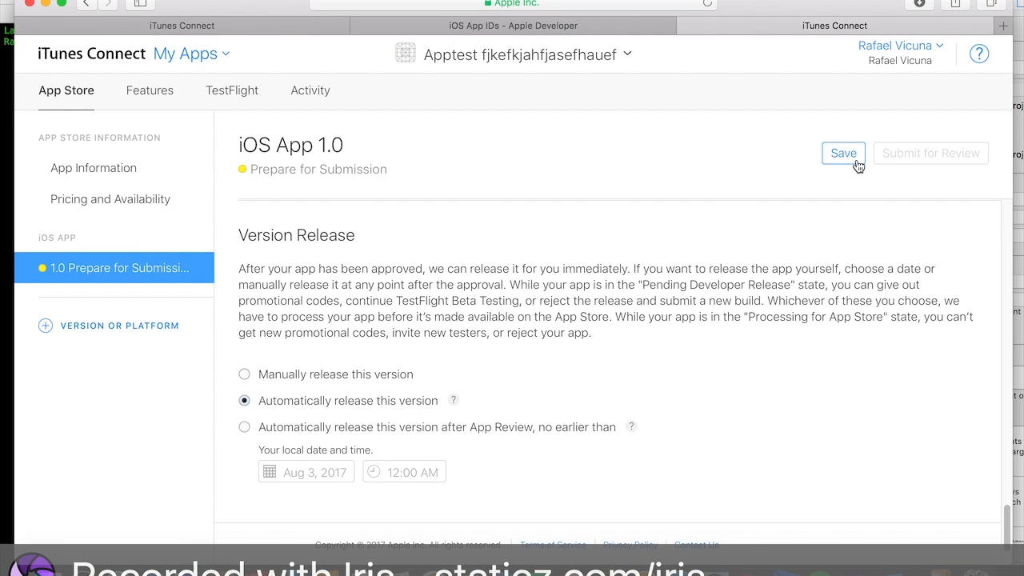
pyautogui.scroll(3, 752, 284)
pyautogui.scroll(-1, 751, 288)
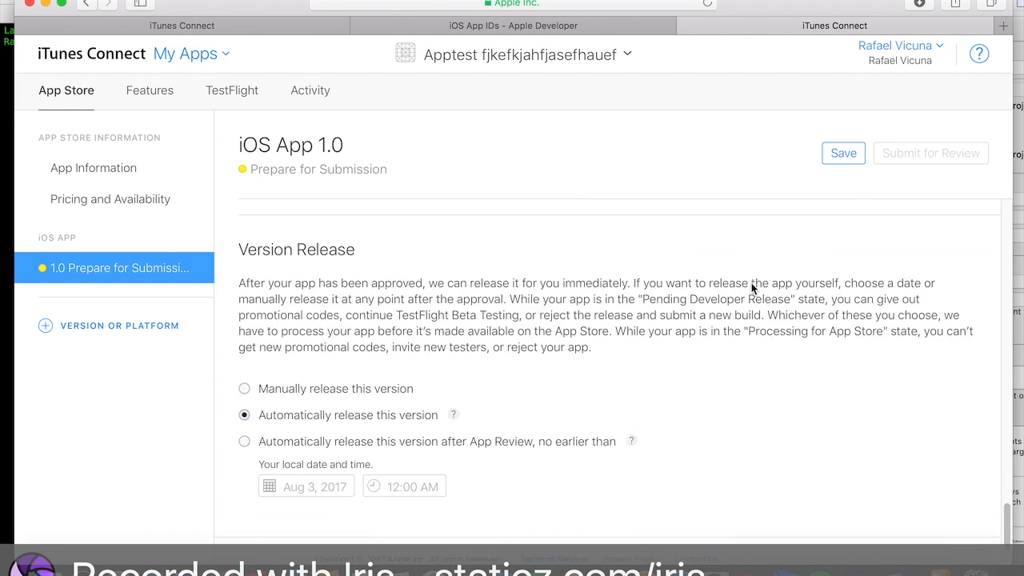
pyautogui.click(835, 154)
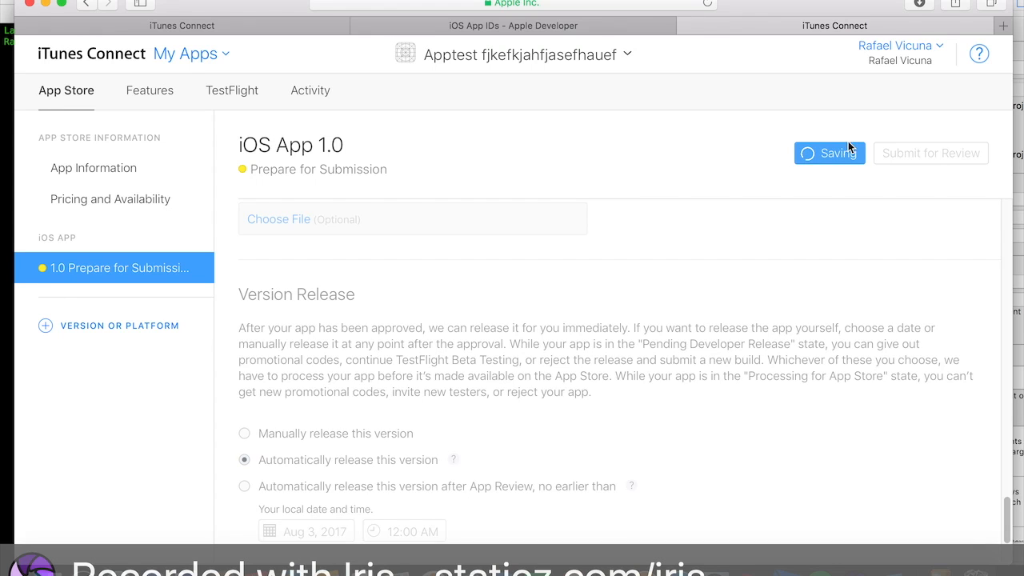
# - Open the AppIcon set in the Xcode project's asset catalog and review the required icon sizes
pyautogui.scroll(2, 805, 333)
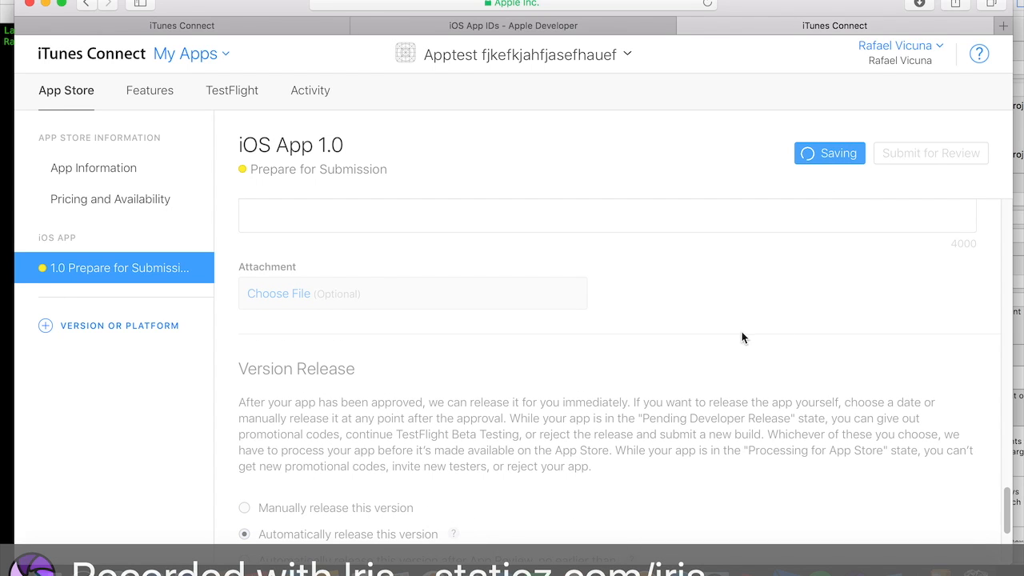
pyautogui.scroll(5, 756, 400)
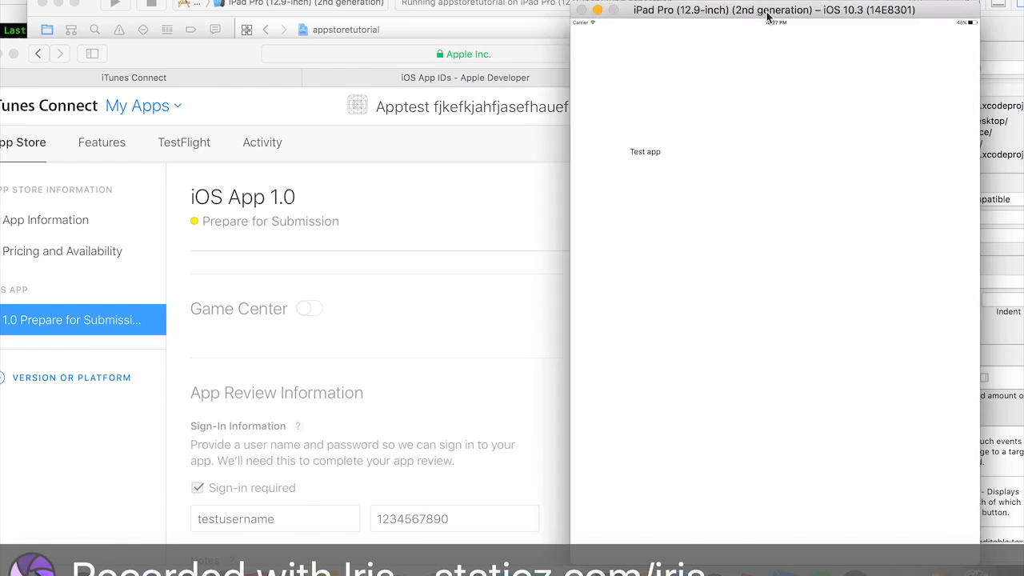
pyautogui.click(147, 4)
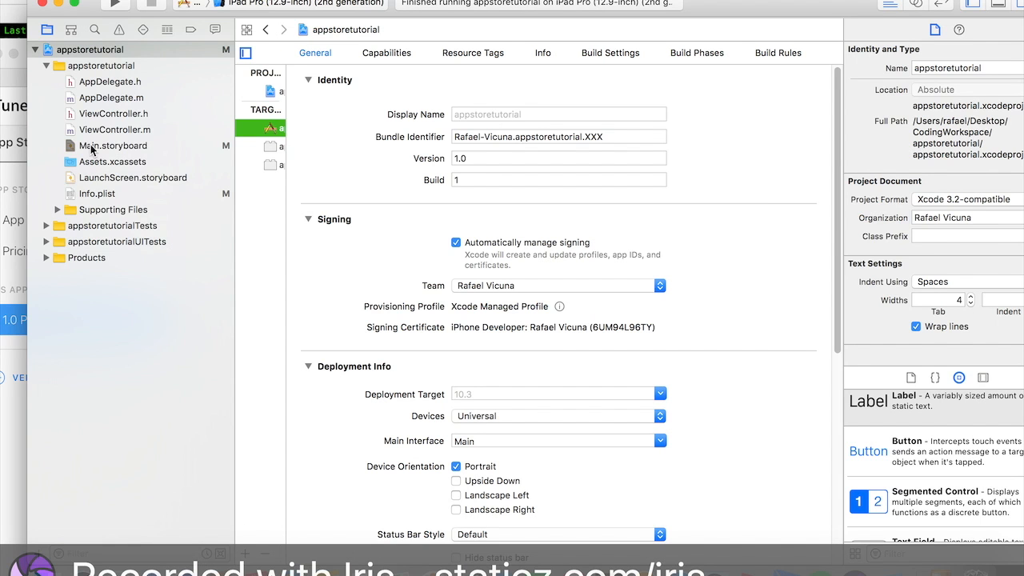
pyautogui.click(126, 161)
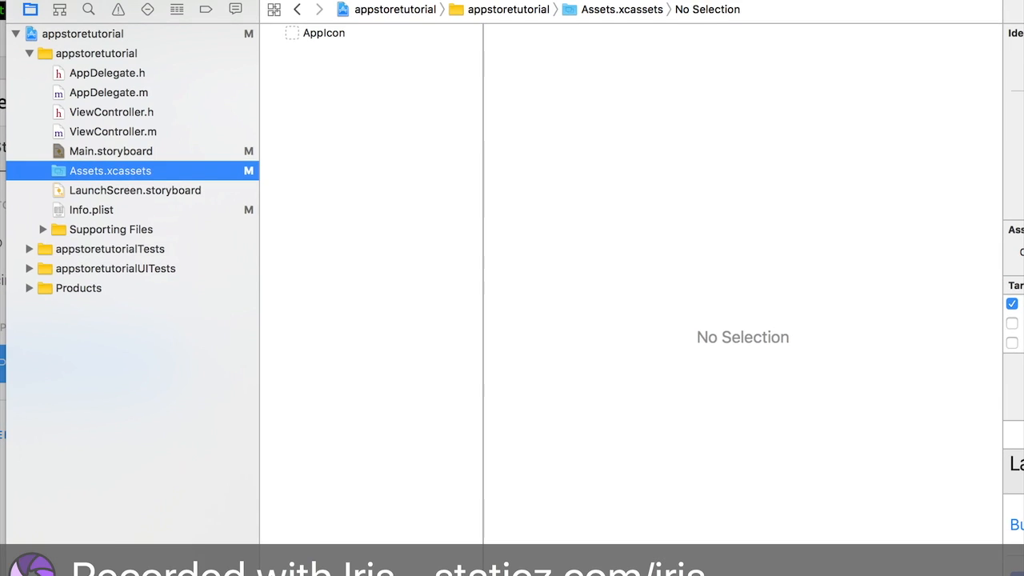
pyautogui.click(406, 25)
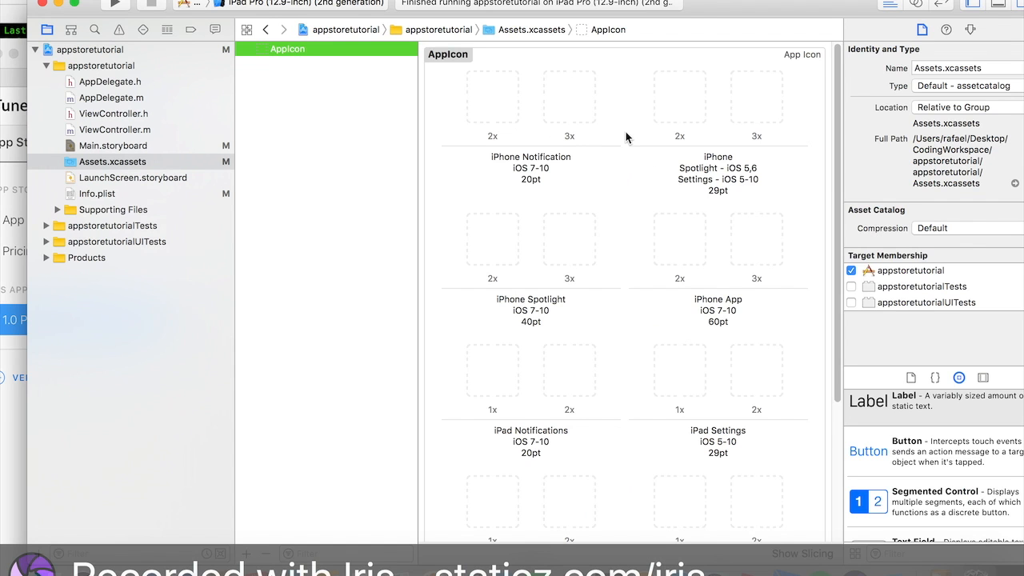
pyautogui.scroll(-5, 761, 123)
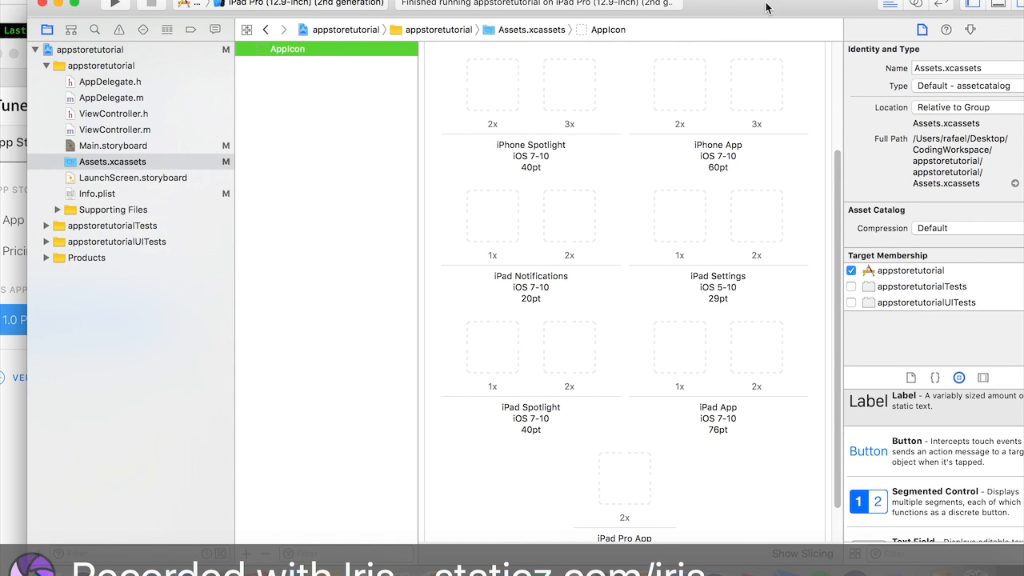
pyautogui.scroll(3, 702, 136)
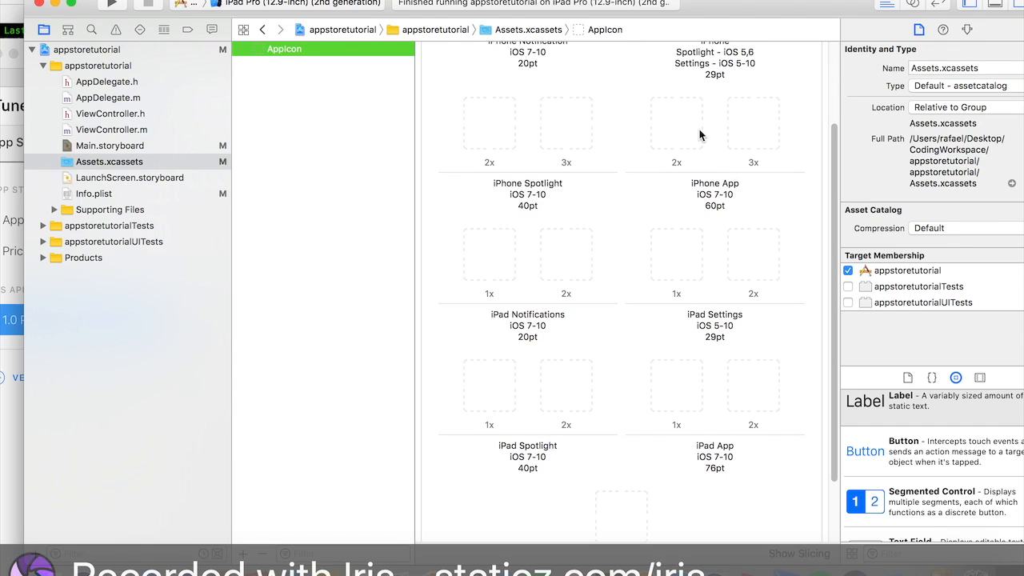
pyautogui.scroll(3, 700, 136)
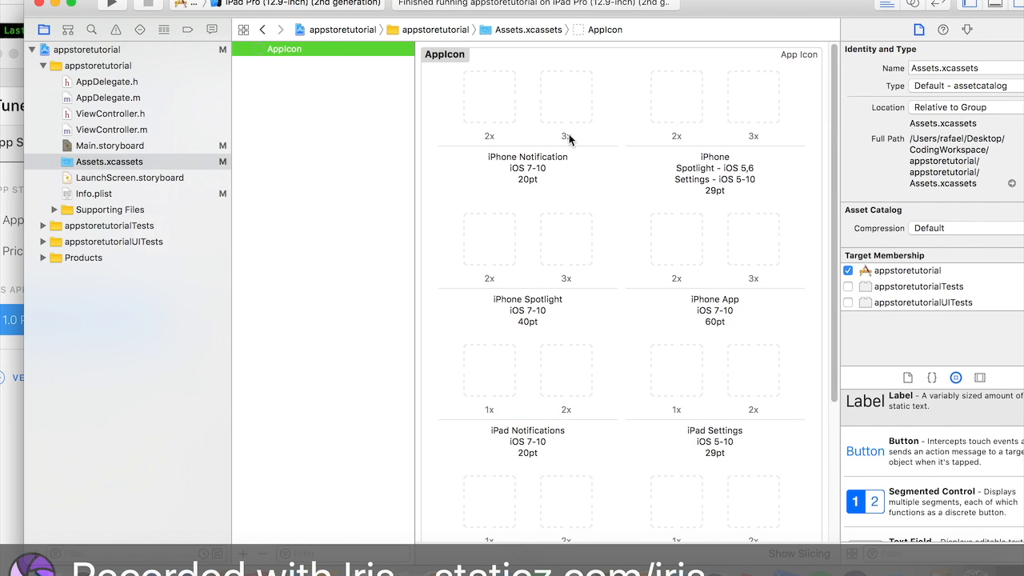
pyautogui.scroll(-5, 612, 395)
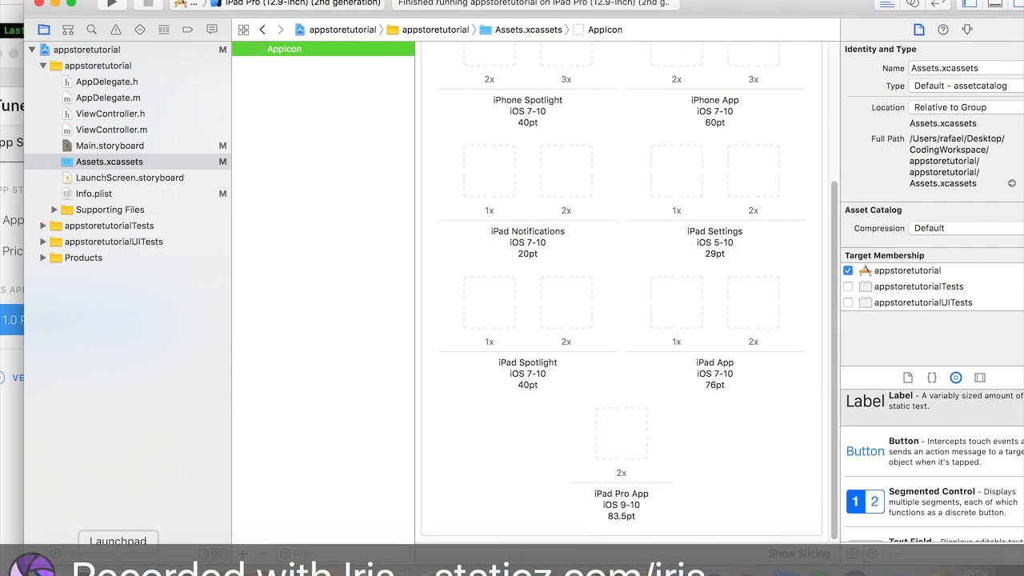
# - Launch the Prepo app from Launchpad
pyautogui.click(118, 560)
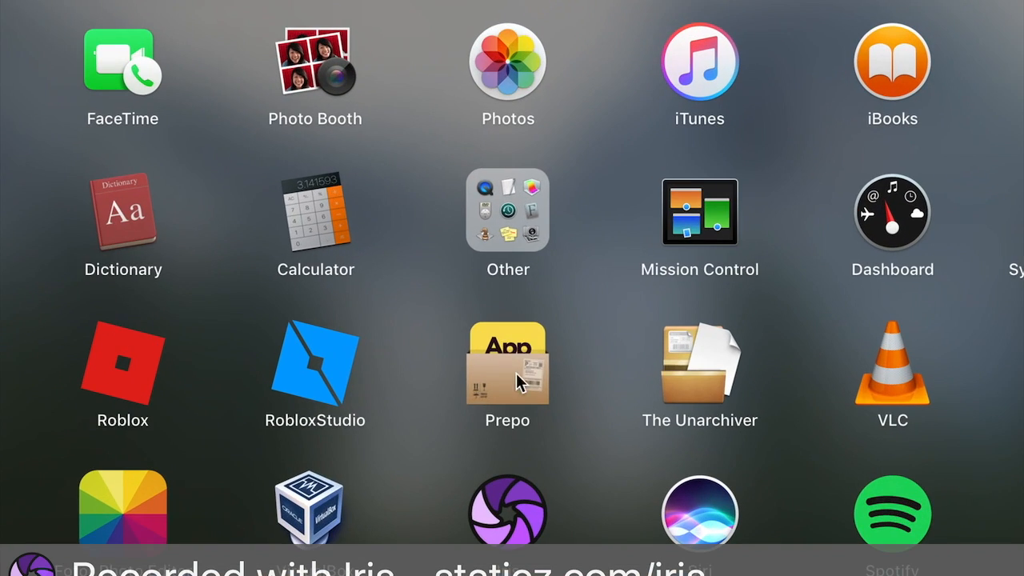
pyautogui.click(518, 342)
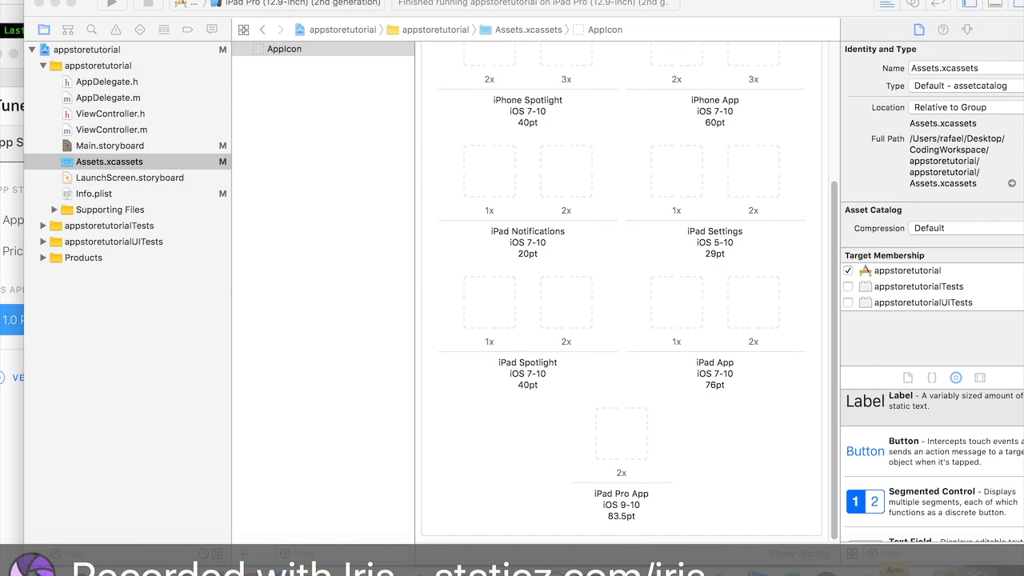
pyautogui.moveTo(490, 29); pyautogui.dragTo(444, 27)
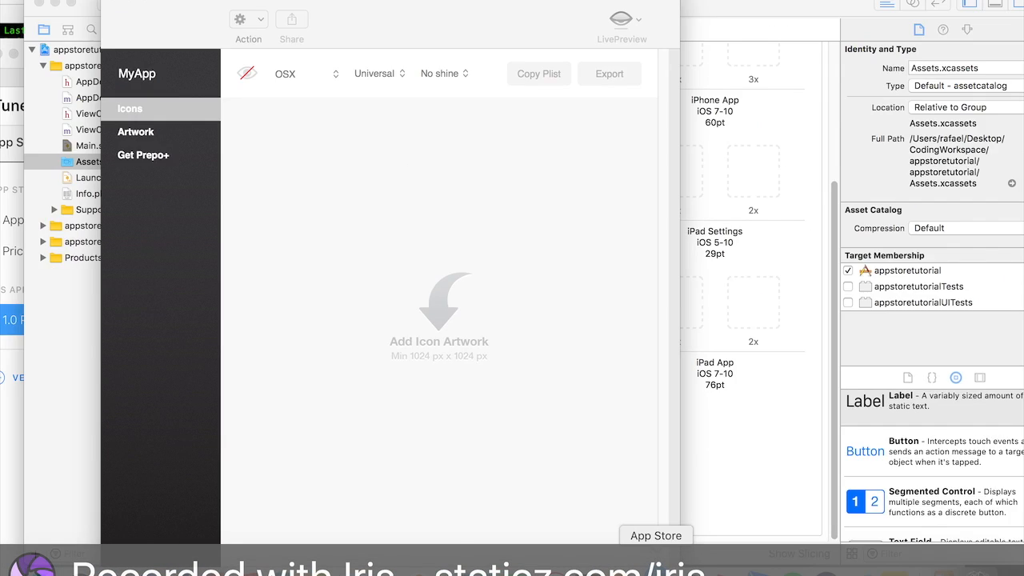
# - Search the Mac App Store for prepo and view its listing
pyautogui.click(655, 559)
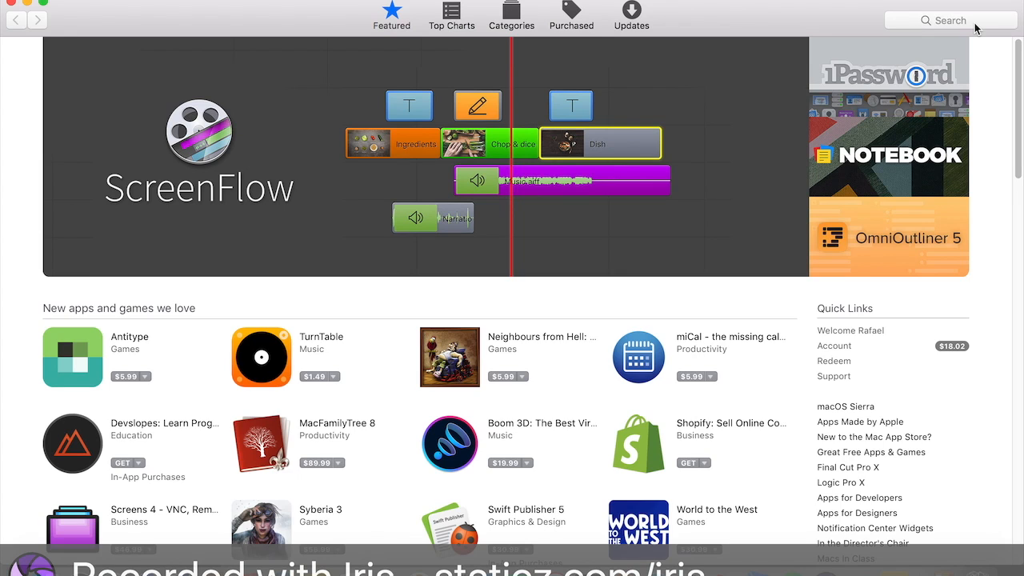
pyautogui.click(975, 25)
pyautogui.write('prepo')
pyautogui.press('Return')
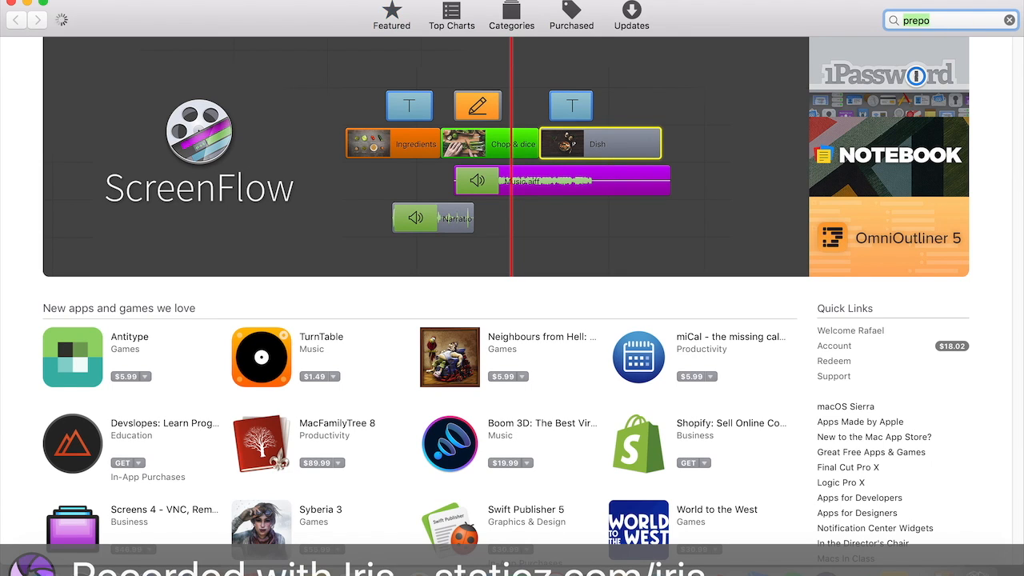
pyautogui.click(652, 0)
pyautogui.click(305, 157)
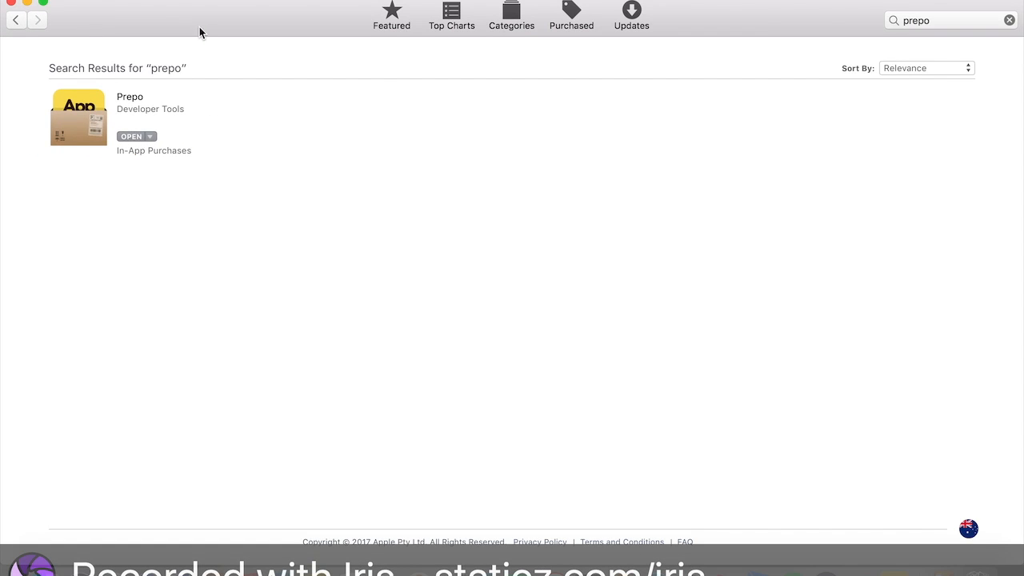
pyautogui.moveTo(200, 28); pyautogui.dragTo(535, 26)
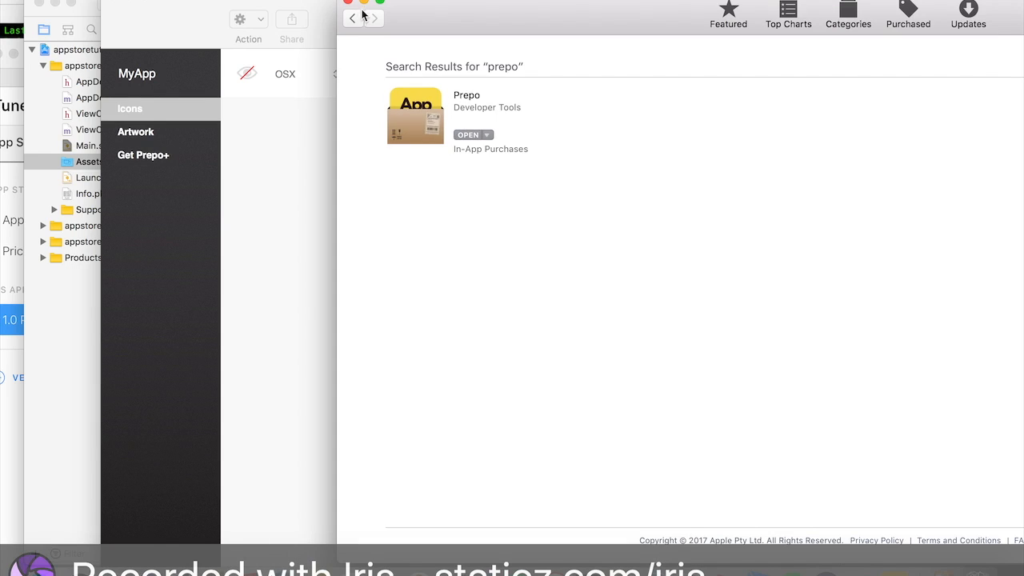
pyautogui.click(347, 1)
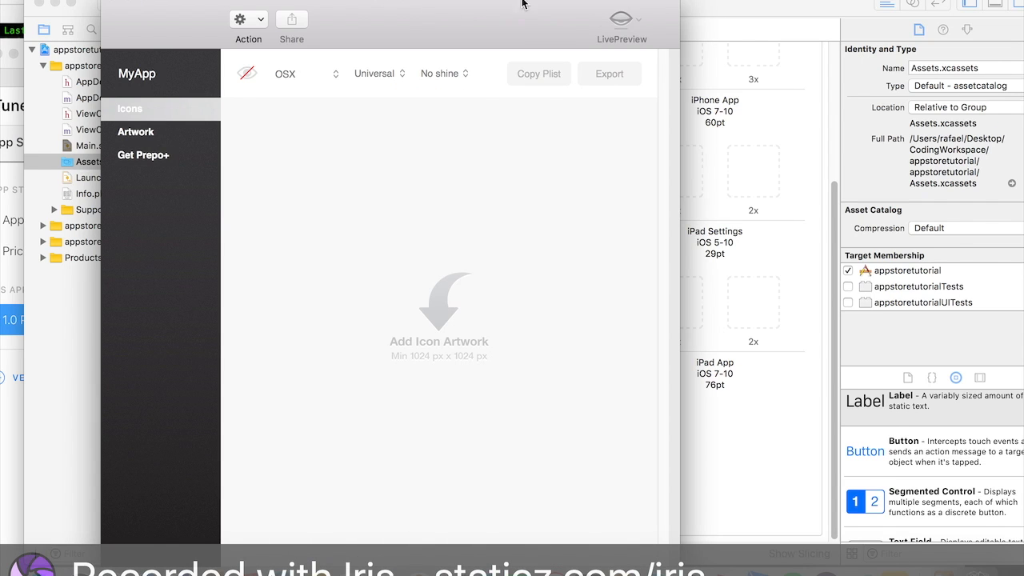
pyautogui.moveTo(385, 30); pyautogui.dragTo(583, 28)
pyautogui.moveTo(710, 0); pyautogui.dragTo(665, 0)
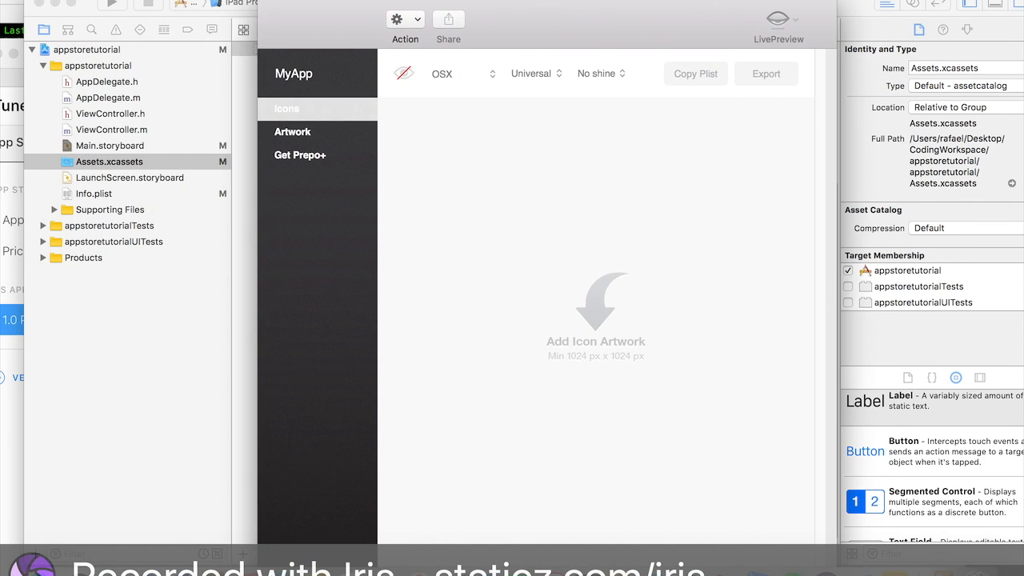
pyautogui.moveTo(359, 252); pyautogui.dragTo(234, 252)
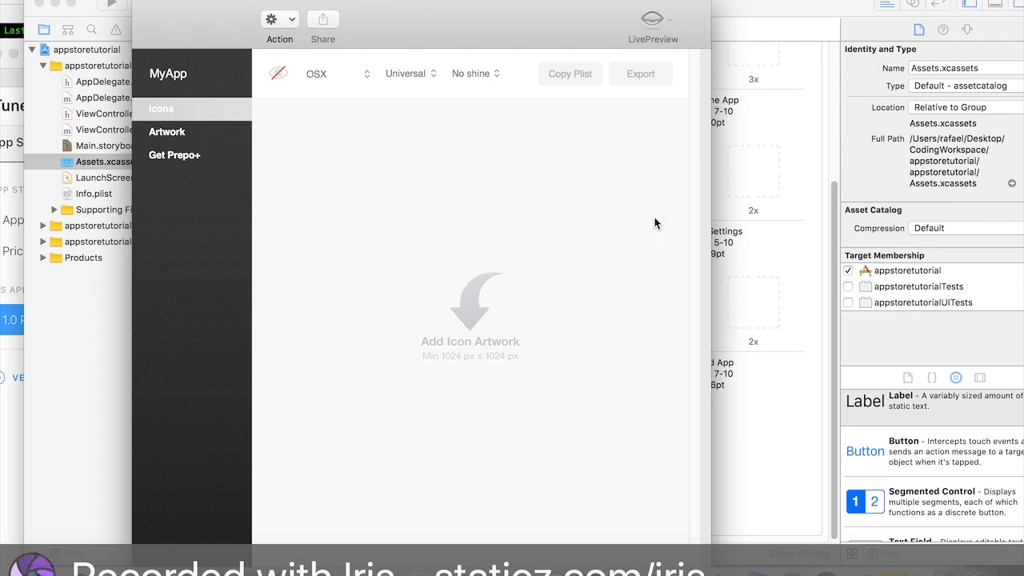
pyautogui.moveTo(551, 4); pyautogui.dragTo(733, 3)
pyautogui.click(108, 264)
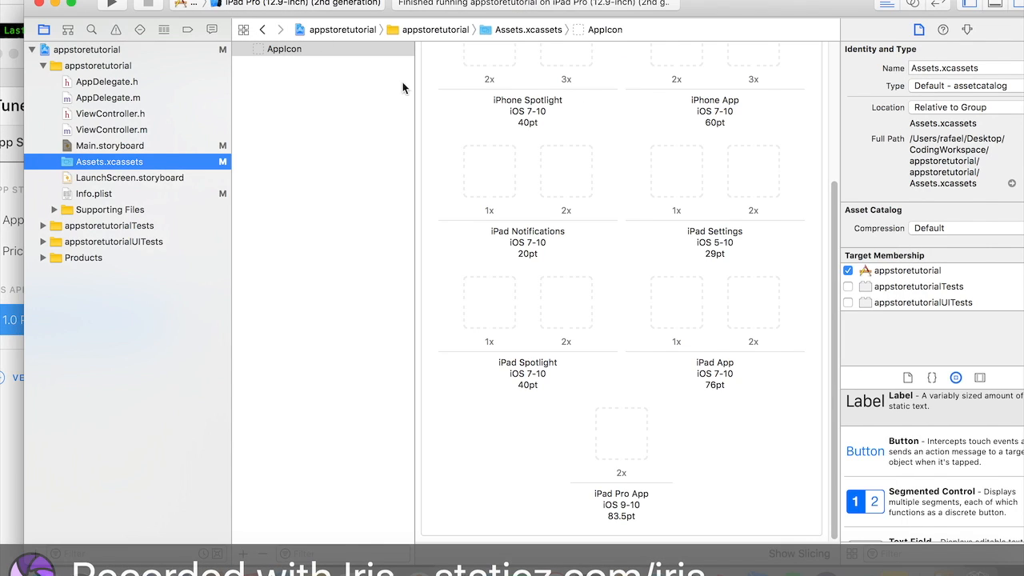
# - Open Main.storyboard and capture a screenshot of the Test app view to use as icon artwork
pyautogui.click(126, 146)
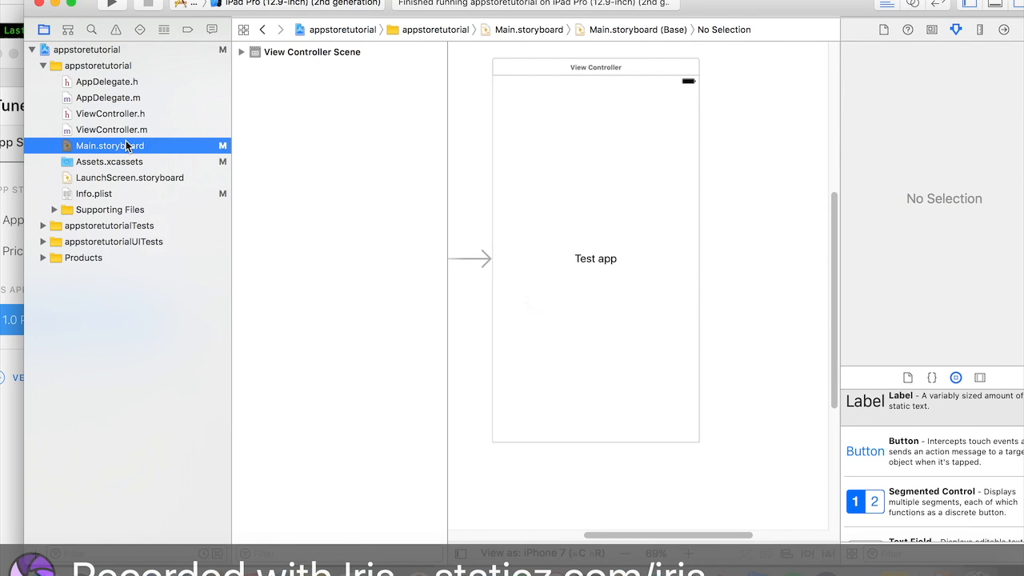
pyautogui.scroll(1, 601, 277)
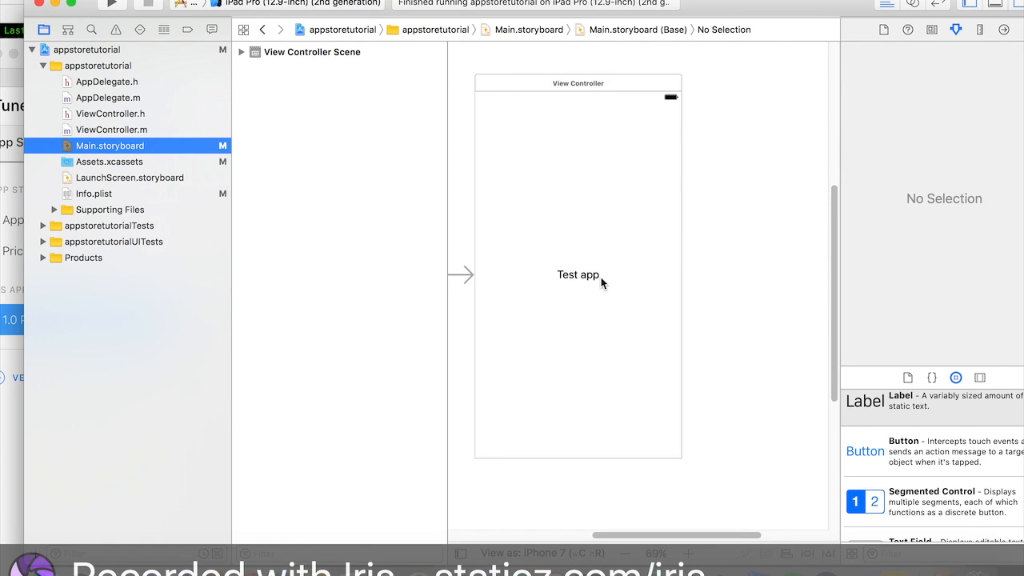
pyautogui.scroll(3, 600, 276)
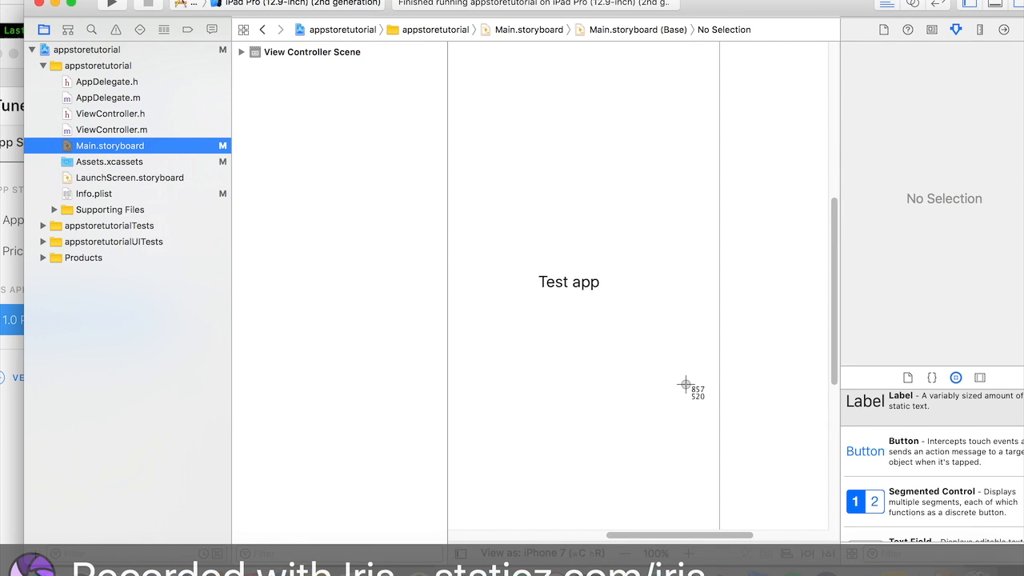
pyautogui.moveTo(683, 384); pyautogui.dragTo(455, 176)
pyautogui.click(189, 163)
# - Add the captured screenshot to Prepo as icon artwork to generate the iOS icon set
pyautogui.click(893, 569)
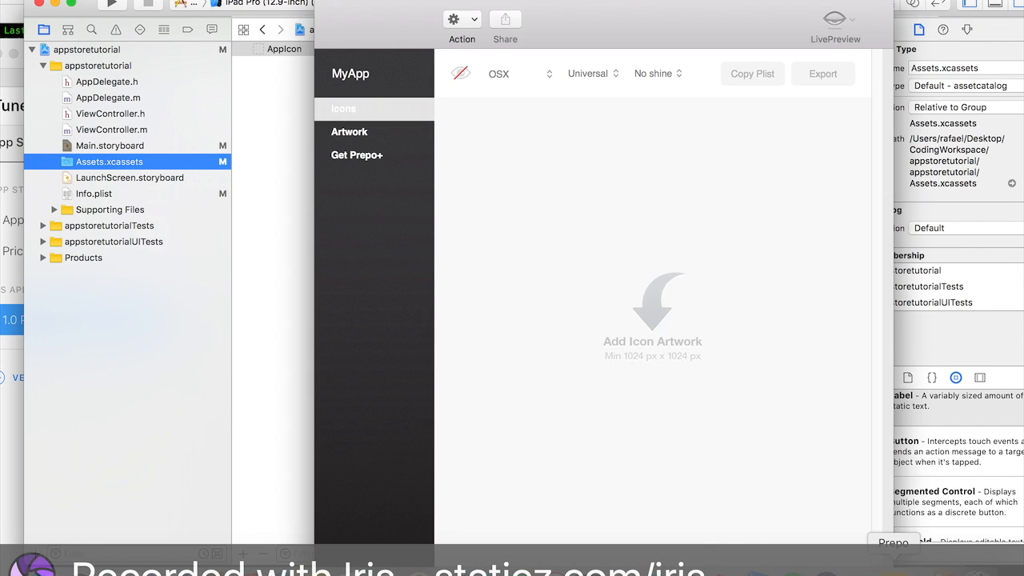
pyautogui.click(45, 564)
pyautogui.moveTo(301, 240); pyautogui.dragTo(810, 164)
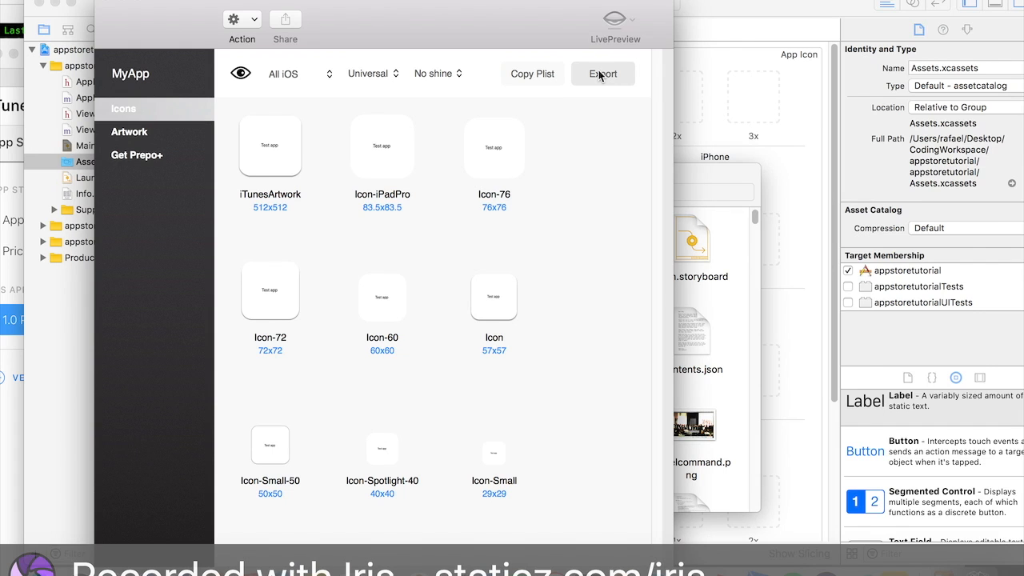
# - Export the generated icon set into a new Desktop folder named "export pictures"
pyautogui.click(602, 75)
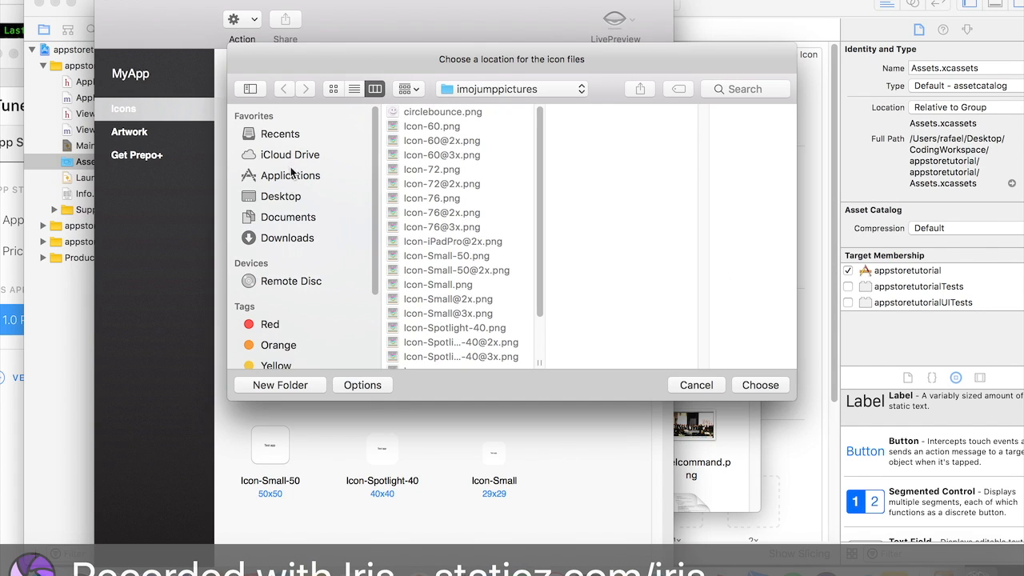
pyautogui.click(285, 197)
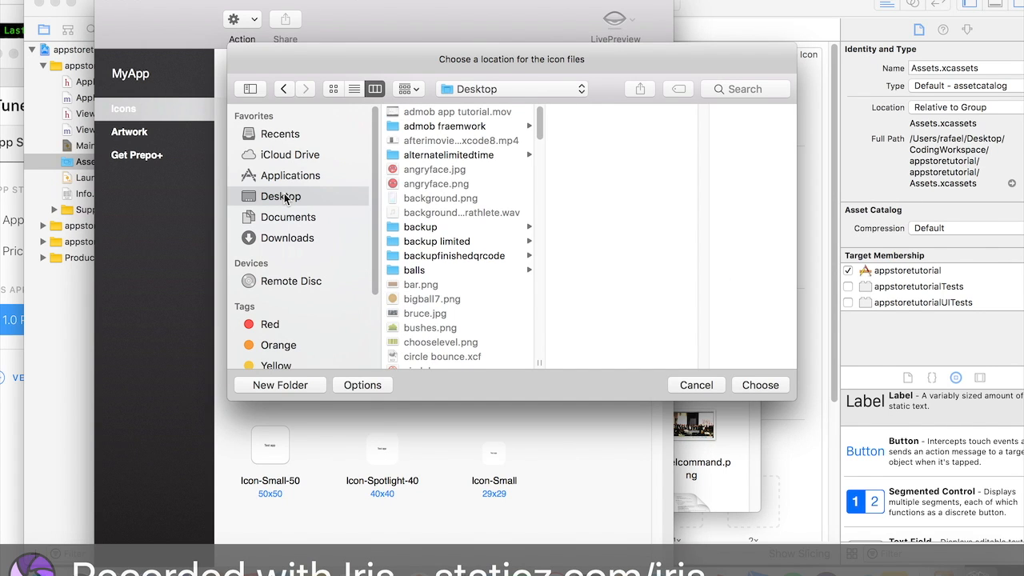
pyautogui.click(280, 385)
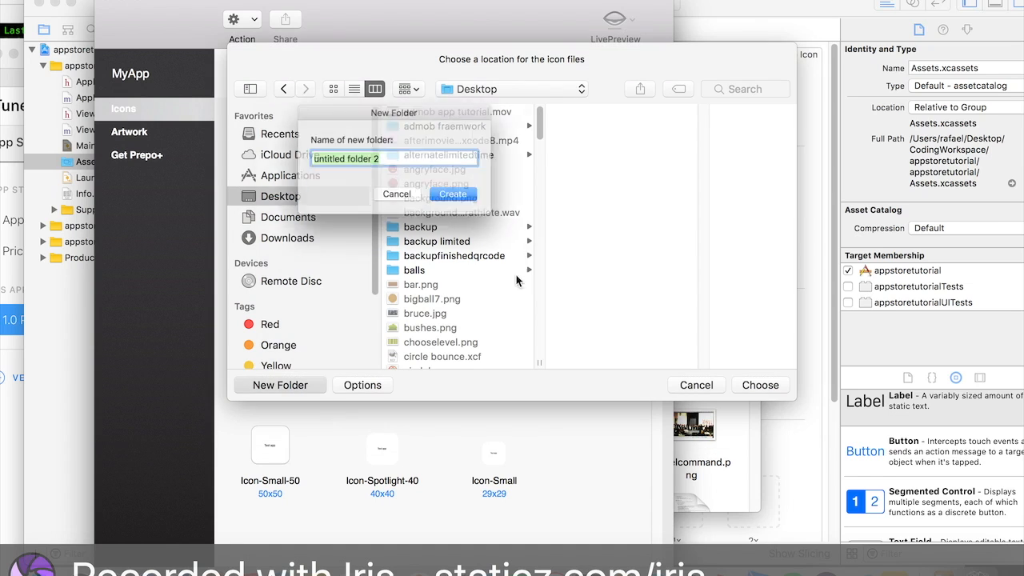
pyautogui.write('ex')
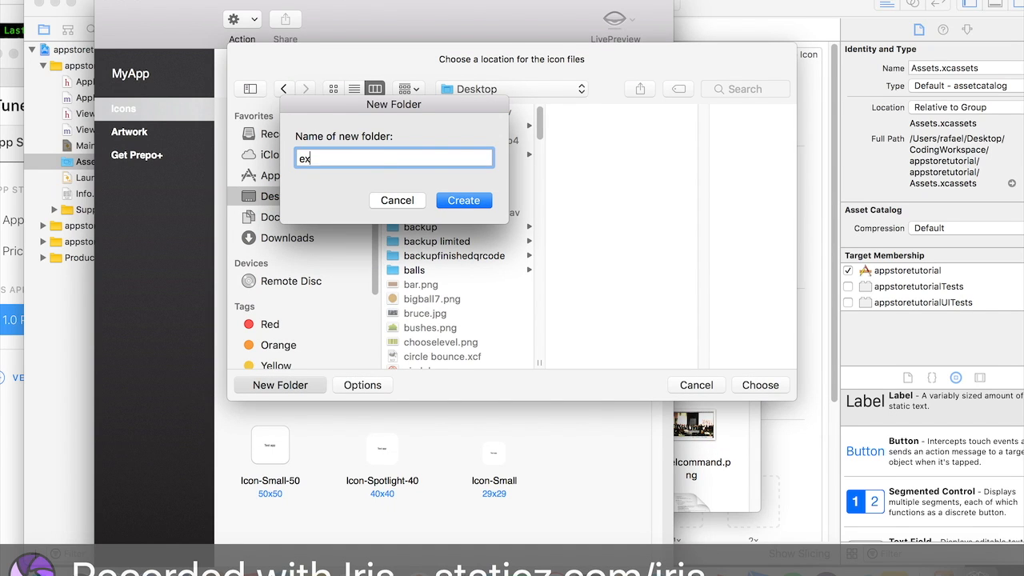
pyautogui.write('port pictures')
pyautogui.click(484, 200)
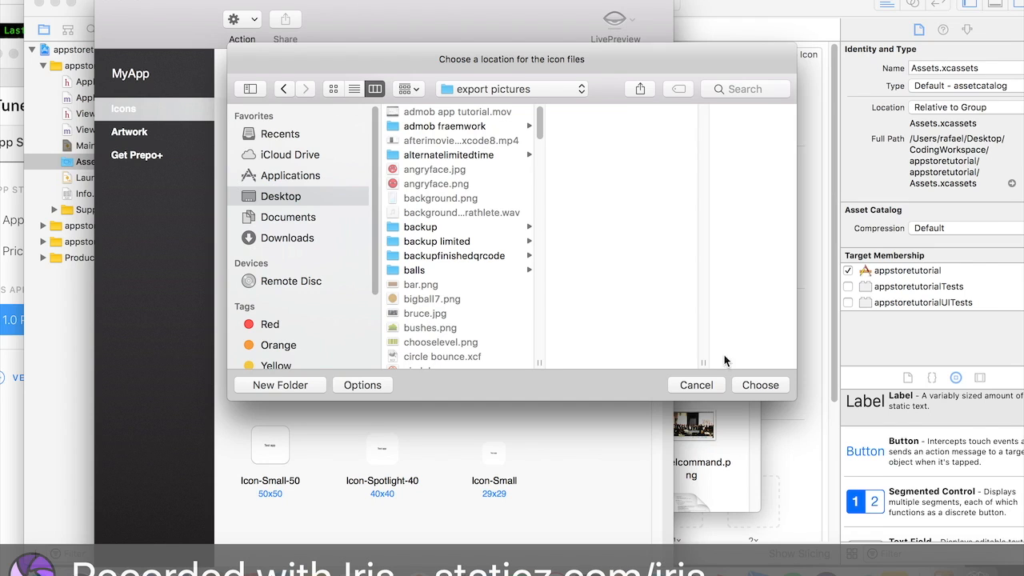
pyautogui.click(760, 386)
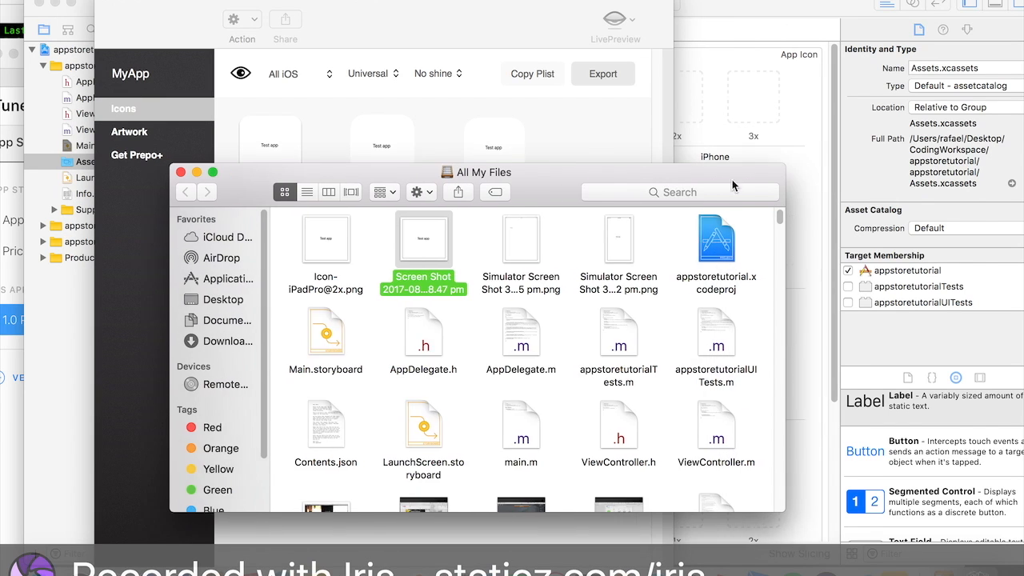
# - Select the exported icon files and drag them into the AppIcon set of Assets.xcassets
pyautogui.moveTo(731, 181); pyautogui.dragTo(769, 190)
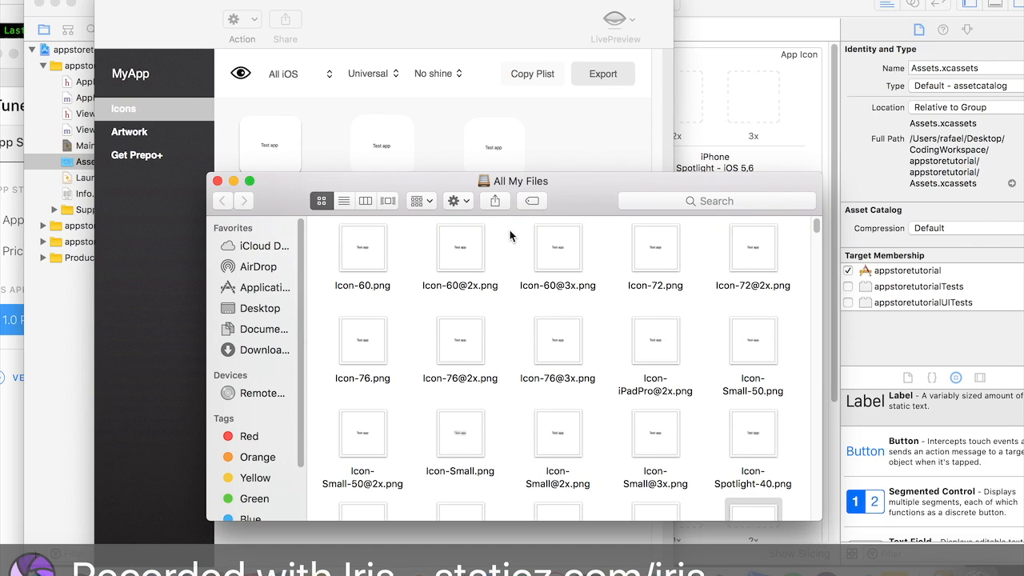
pyautogui.scroll(-5, 508, 277)
pyautogui.scroll(-5, 582, 272)
pyautogui.scroll(6, 581, 272)
pyautogui.click(712, 402)
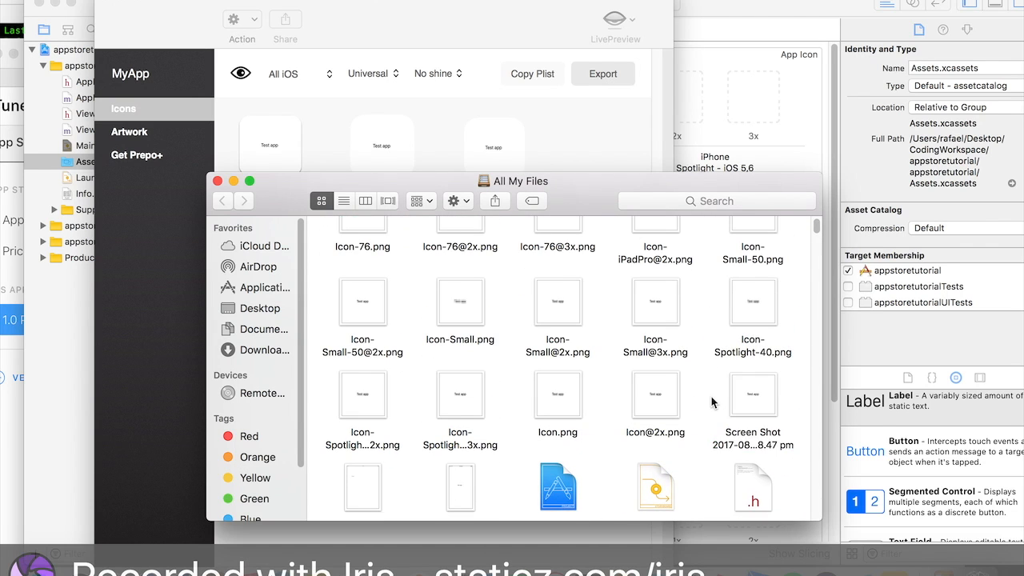
pyautogui.moveTo(706, 376); pyautogui.dragTo(304, 188)
pyautogui.scroll(-3, 793, 420)
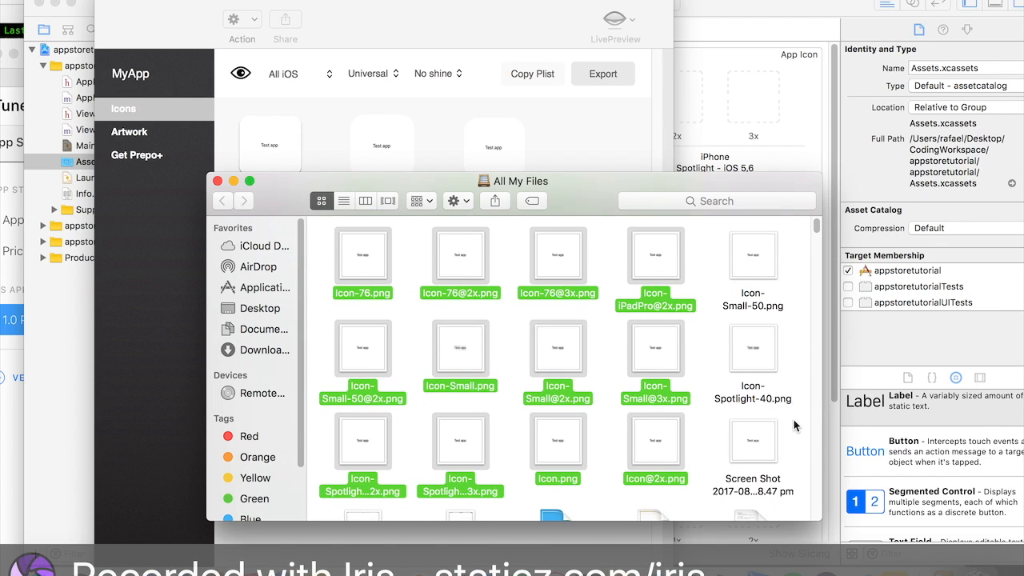
pyautogui.scroll(1, 793, 420)
pyautogui.moveTo(790, 357); pyautogui.dragTo(726, 211)
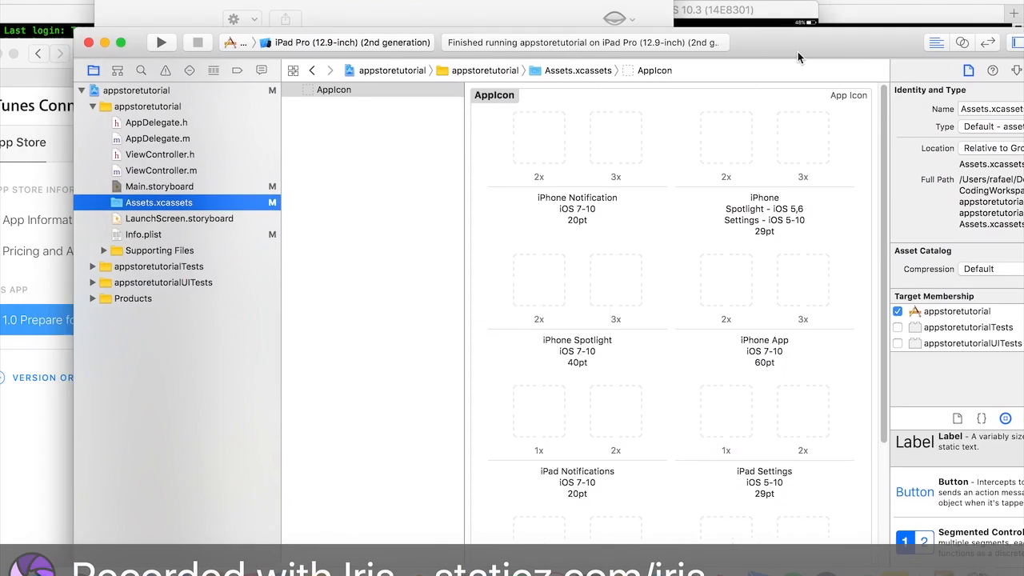
pyautogui.moveTo(798, 51); pyautogui.dragTo(743, 238)
pyautogui.moveTo(598, 210); pyautogui.dragTo(720, 24)
pyautogui.scroll(-5, 702, 116)
pyautogui.scroll(2, 702, 121)
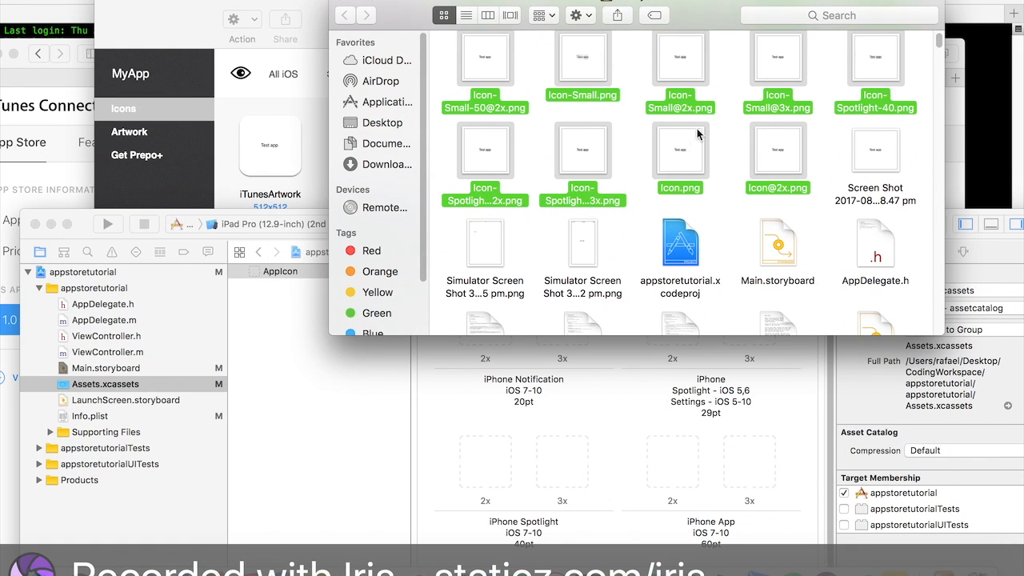
pyautogui.moveTo(692, 140); pyautogui.dragTo(589, 480)
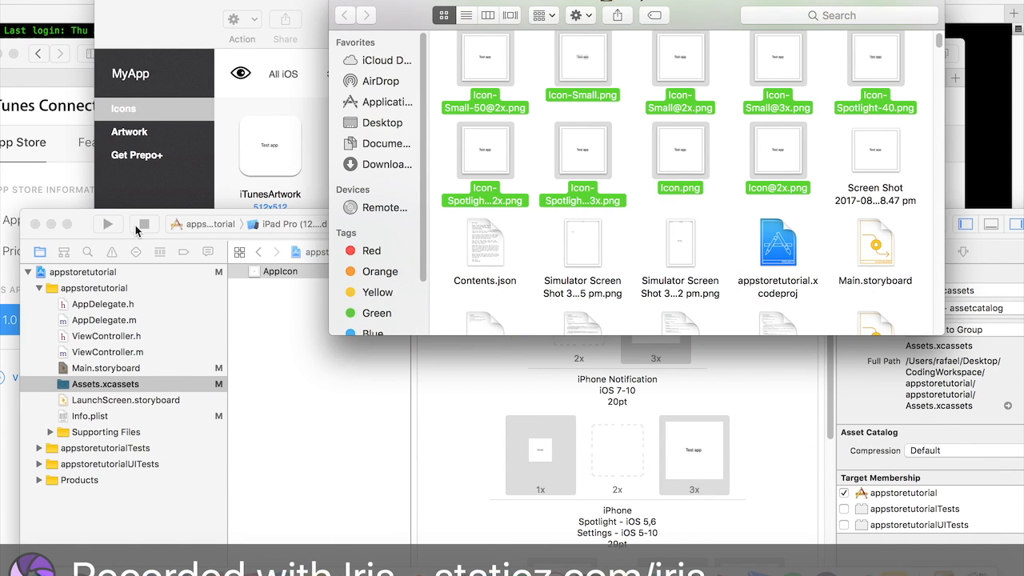
# - Review the filled slots of the AppIcon set in the asset catalog
pyautogui.click(80, 234)
pyautogui.moveTo(80, 234); pyautogui.dragTo(80, 19)
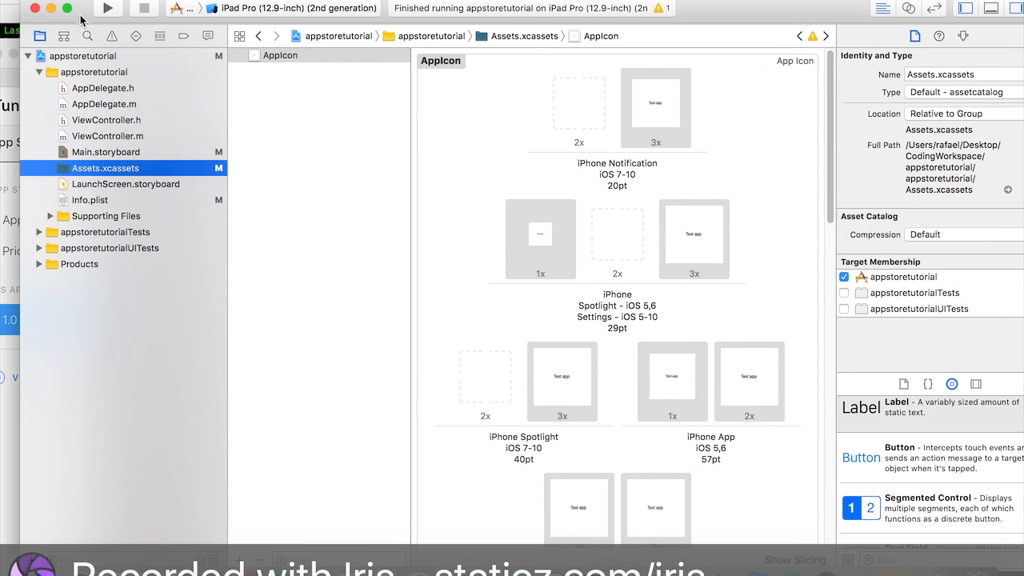
pyautogui.click(518, 193)
pyautogui.scroll(-10, 720, 216)
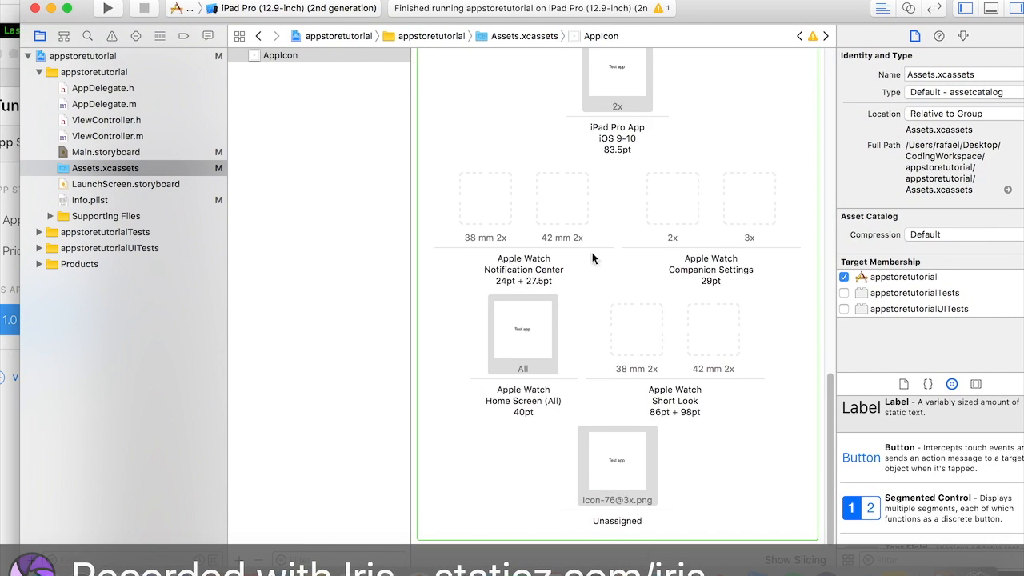
pyautogui.scroll(5, 697, 166)
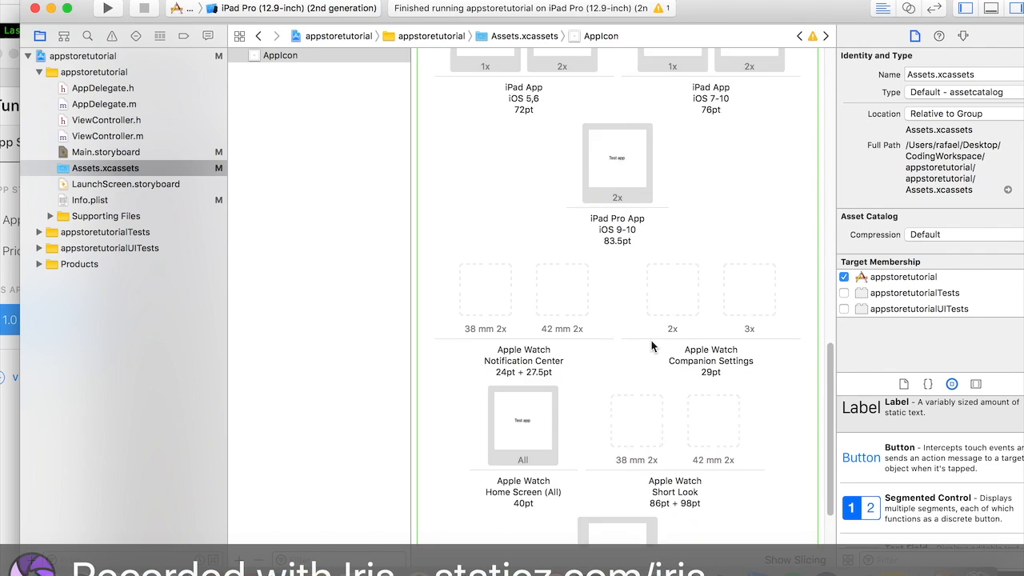
# - Try to upload an App Store Icon file from the CodingWorkspace folder on the iTunes Connect version page
pyautogui.click(160, 151)
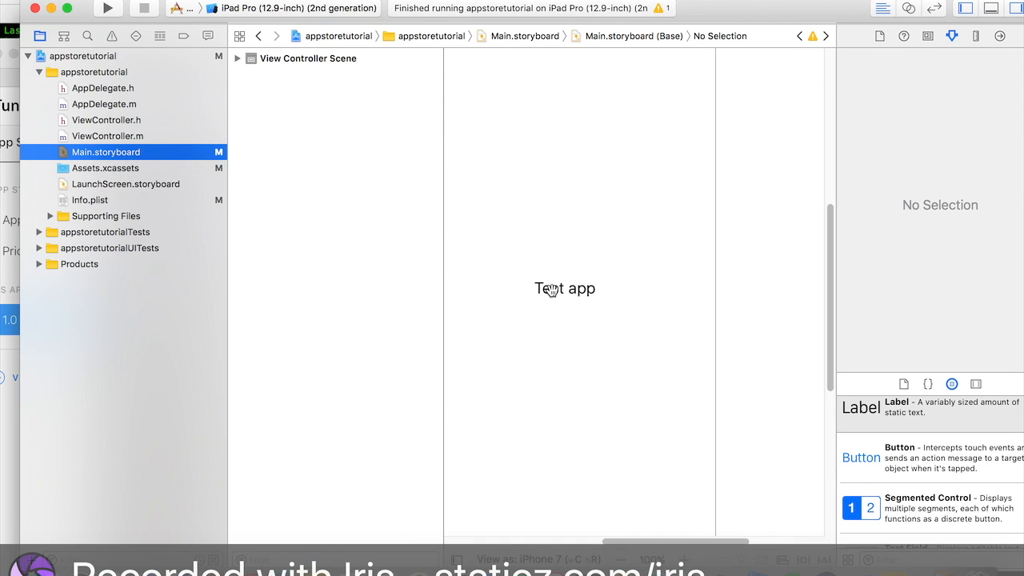
pyautogui.click(754, 299)
pyautogui.moveTo(317, 27); pyautogui.dragTo(558, 33)
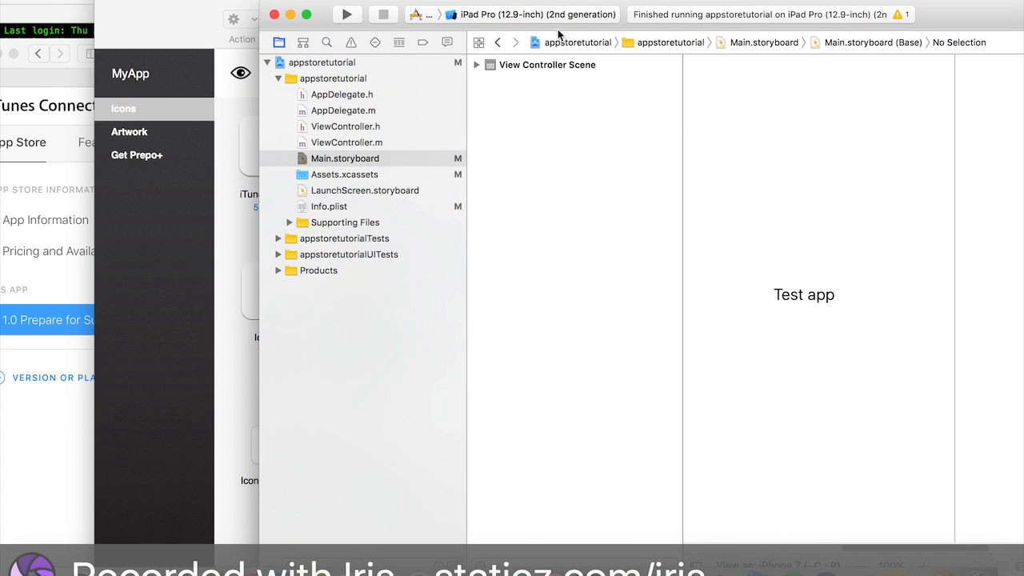
pyautogui.moveTo(21, 67); pyautogui.dragTo(69, 1)
pyautogui.scroll(5, 491, 404)
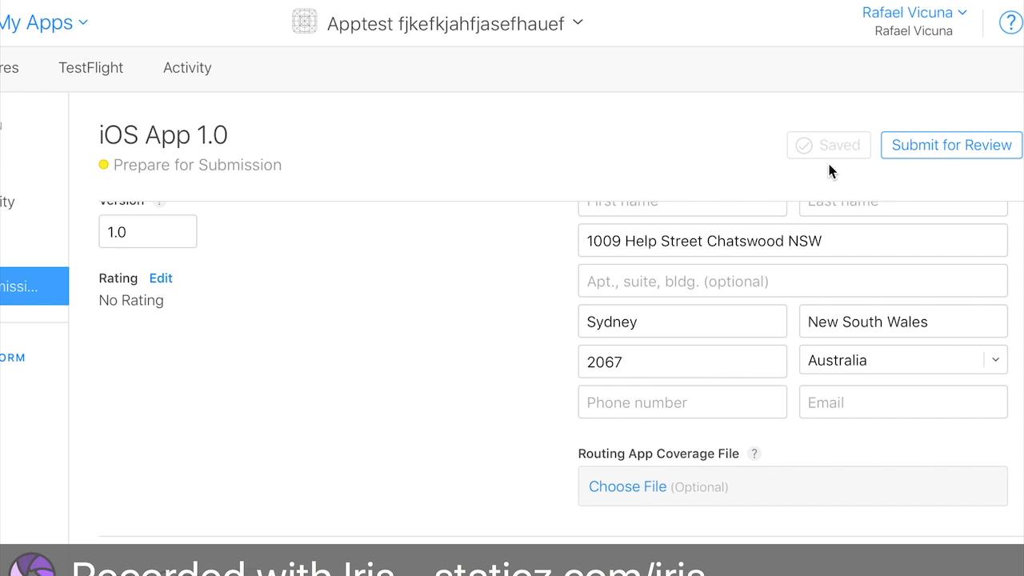
pyautogui.scroll(5, 750, 343)
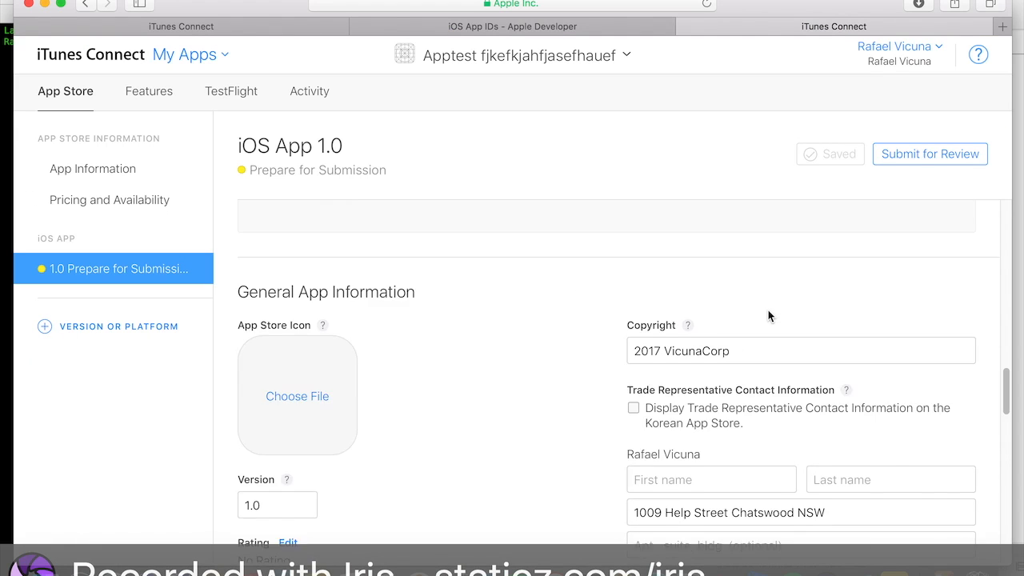
pyautogui.scroll(-1, 768, 316)
pyautogui.scroll(4, 768, 316)
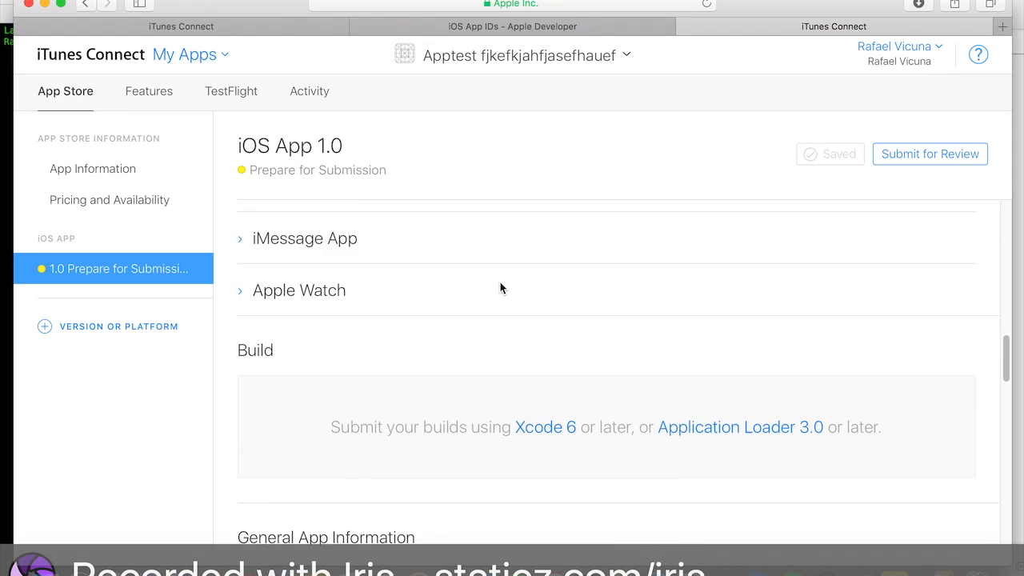
pyautogui.scroll(-6, 500, 288)
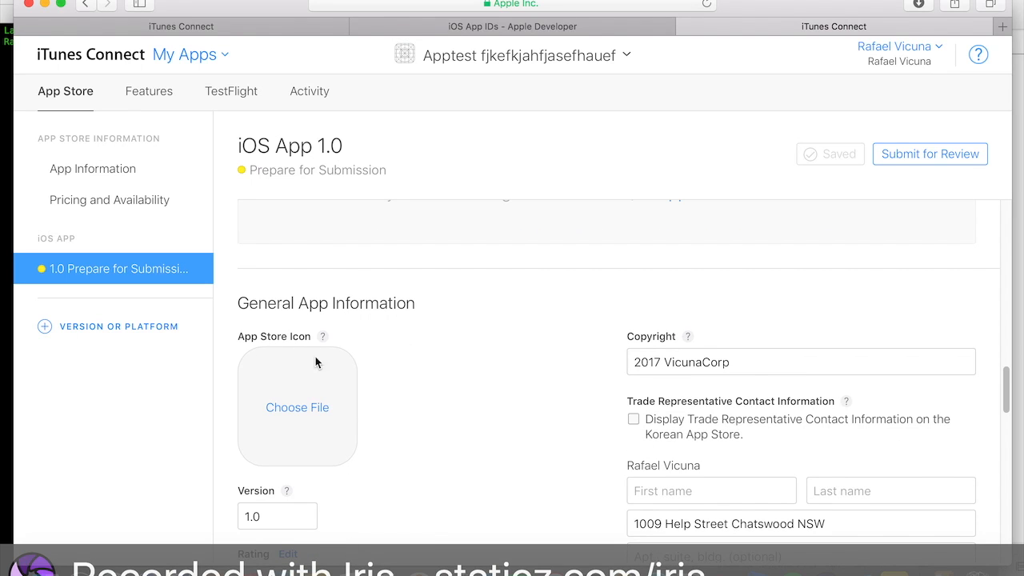
pyautogui.click(315, 410)
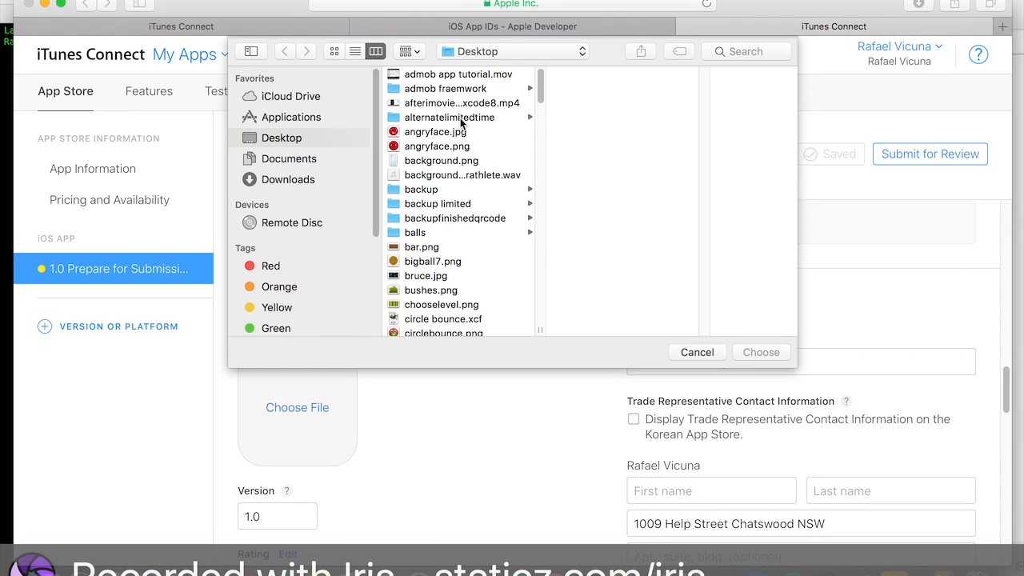
pyautogui.scroll(-5, 450, 176)
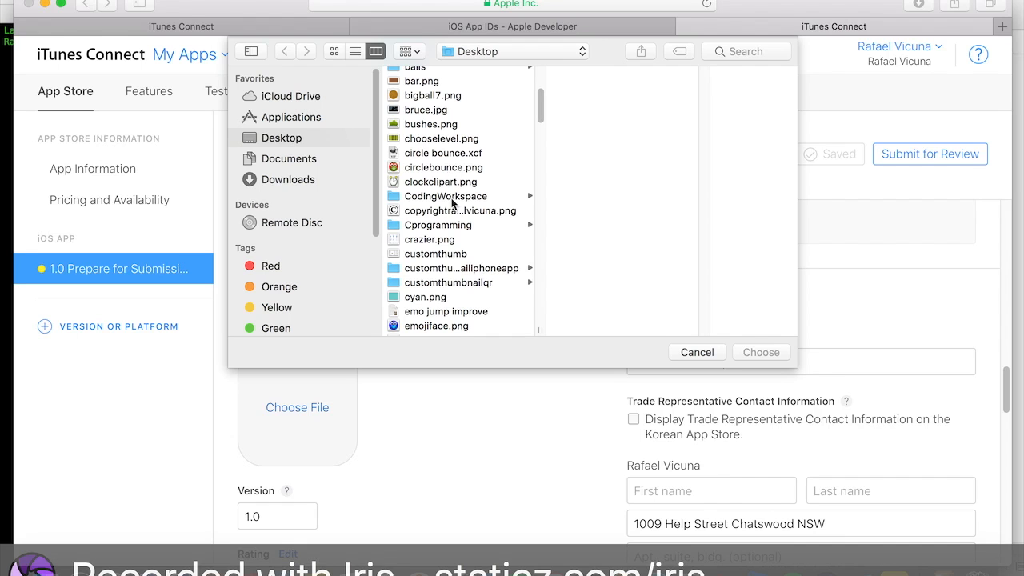
pyautogui.doubleClick(453, 240)
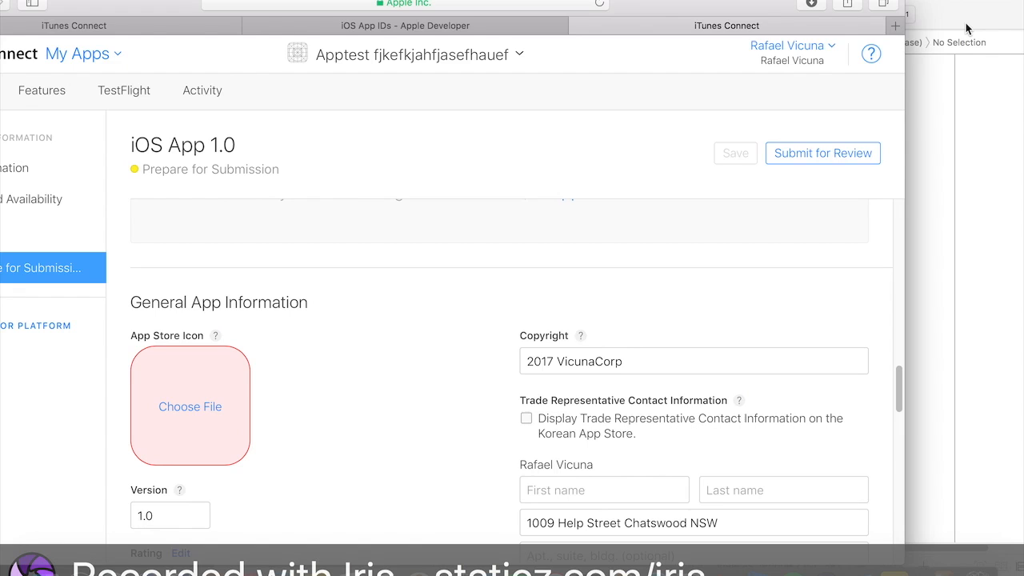
# - Launch GIMP from Launchpad
pyautogui.moveTo(965, 28); pyautogui.dragTo(855, 28)
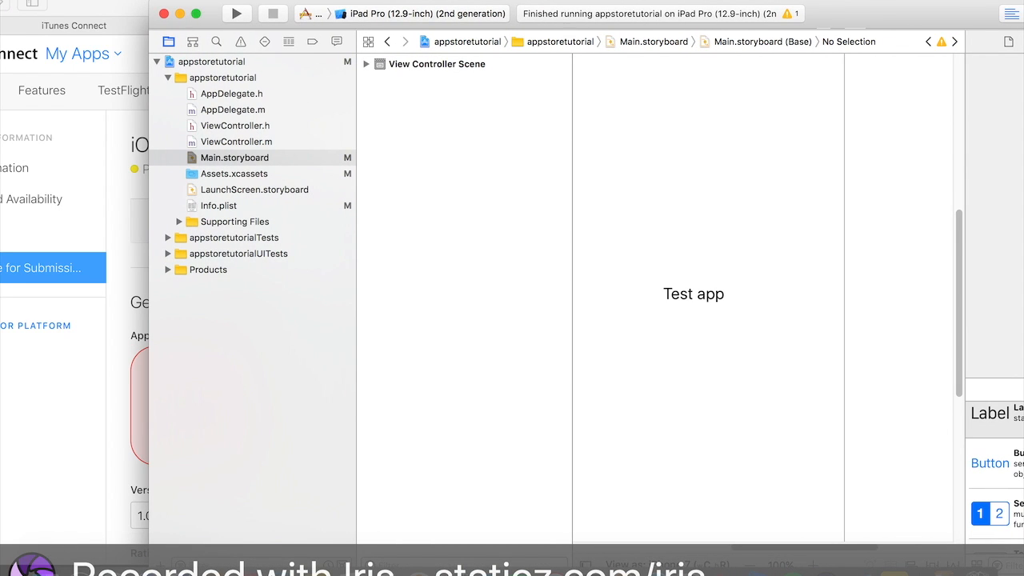
pyautogui.click(44, 572)
pyautogui.scroll(4, 660, 142)
pyautogui.scroll(-2, 703, 204)
pyautogui.scroll(-2, 742, 231)
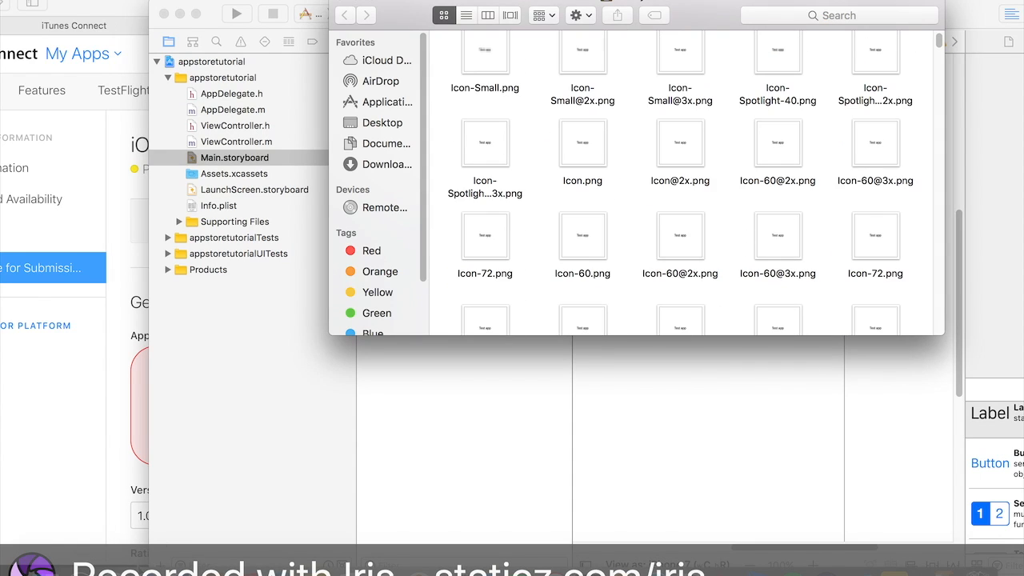
pyautogui.click(114, 570)
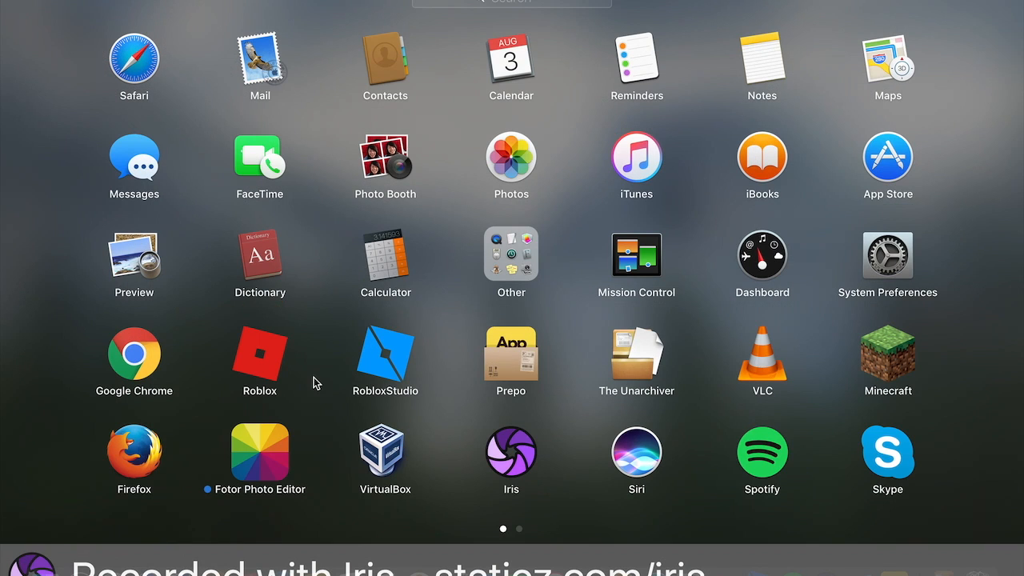
pyautogui.hscroll(5, 421, 312)
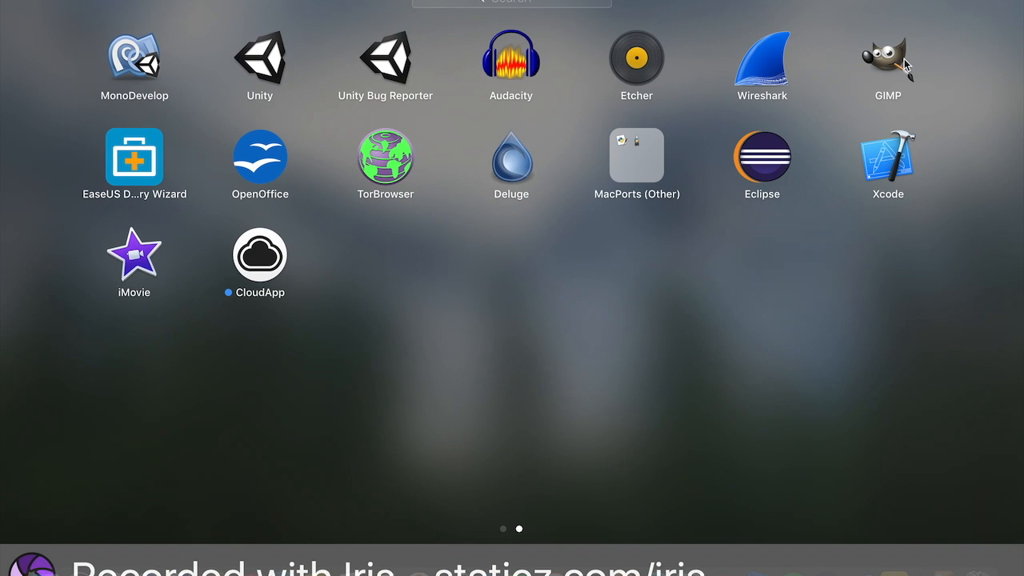
pyautogui.click(903, 62)
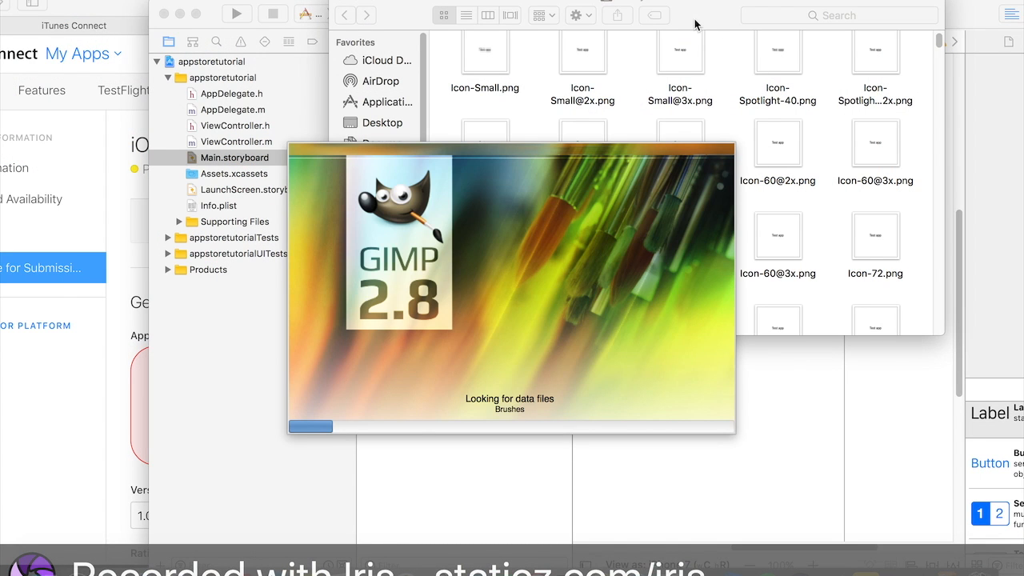
pyautogui.click(116, 445)
pyautogui.moveTo(198, 429)
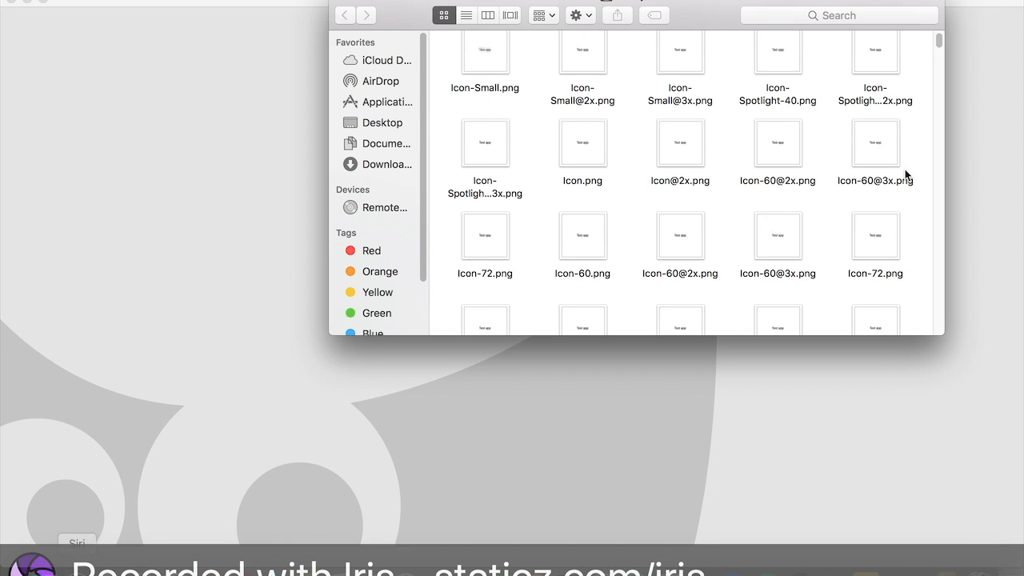
pyautogui.scroll(5, 573, 133)
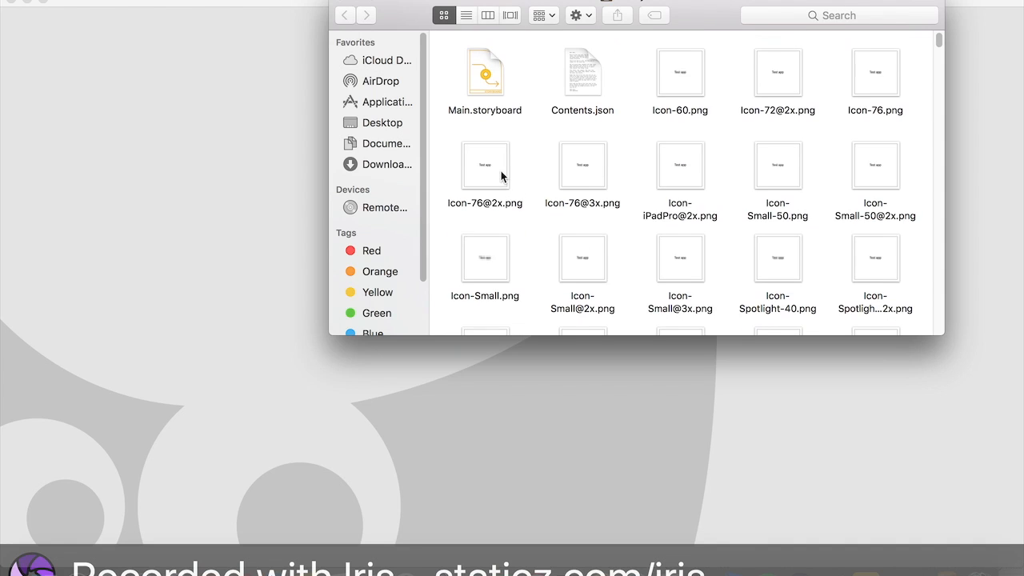
# - Open the exported Icon-60.png file in GIMP
pyautogui.click(696, 144)
pyautogui.press('space')
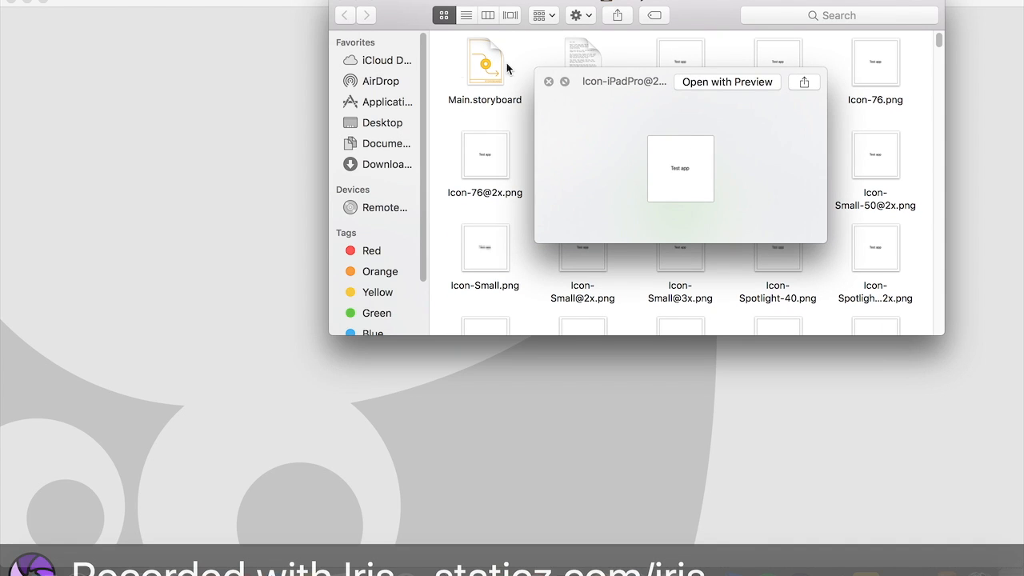
pyautogui.click(549, 82)
pyautogui.moveTo(679, 79); pyautogui.dragTo(239, 50)
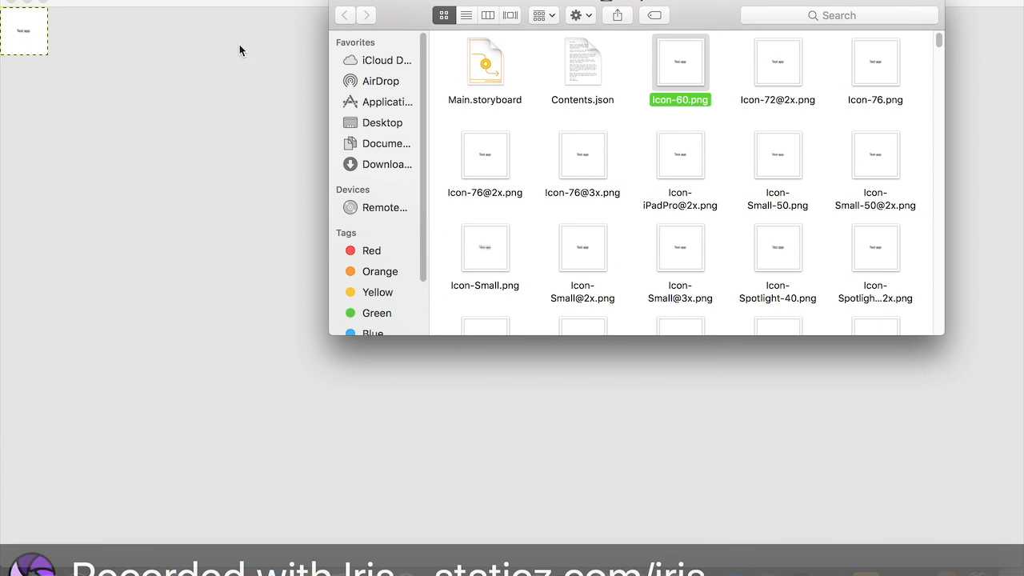
pyautogui.scroll(-3, 556, 151)
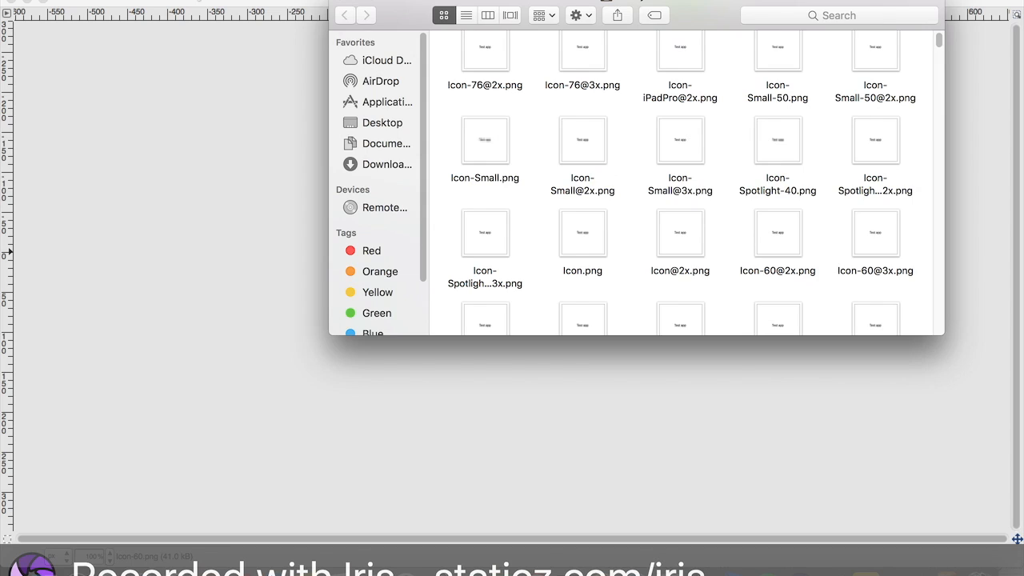
# - Scale the opened icon image to 1024 × 1024 pixels
pyautogui.click(196, 1)
pyautogui.click(252, 0)
pyautogui.moveTo(284, 27)
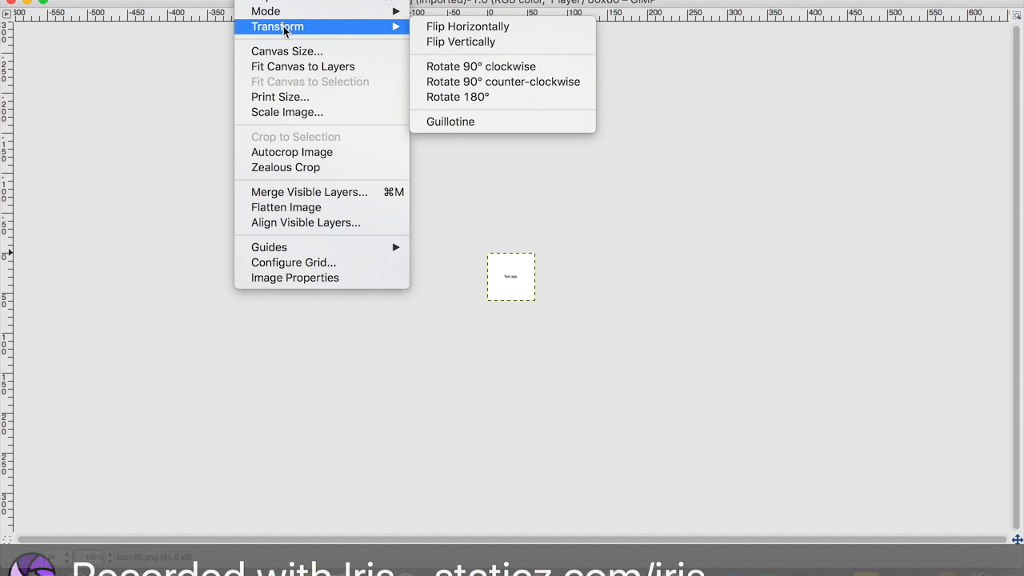
pyautogui.click(312, 112)
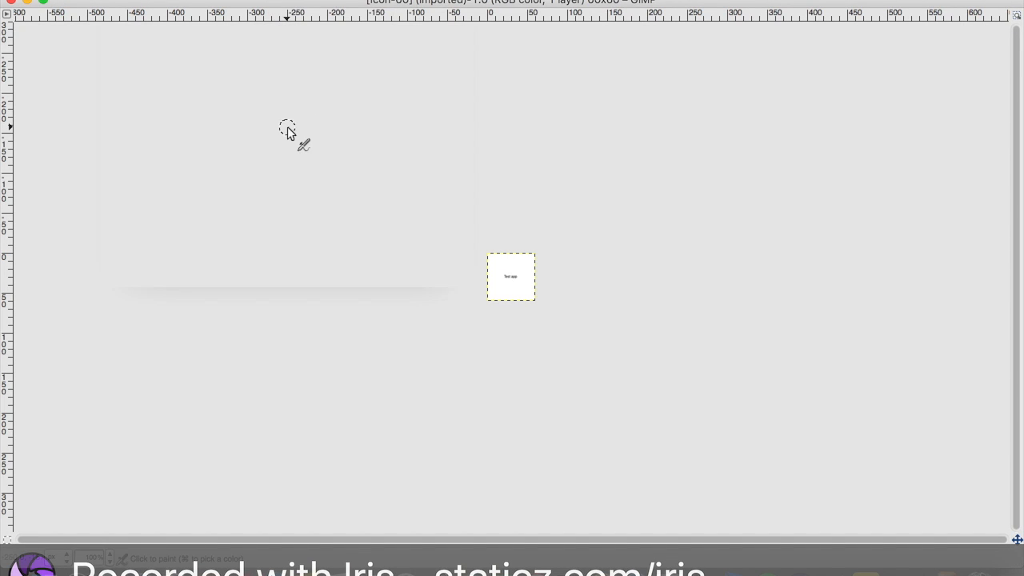
pyautogui.write('1024')
pyautogui.press('Tab')
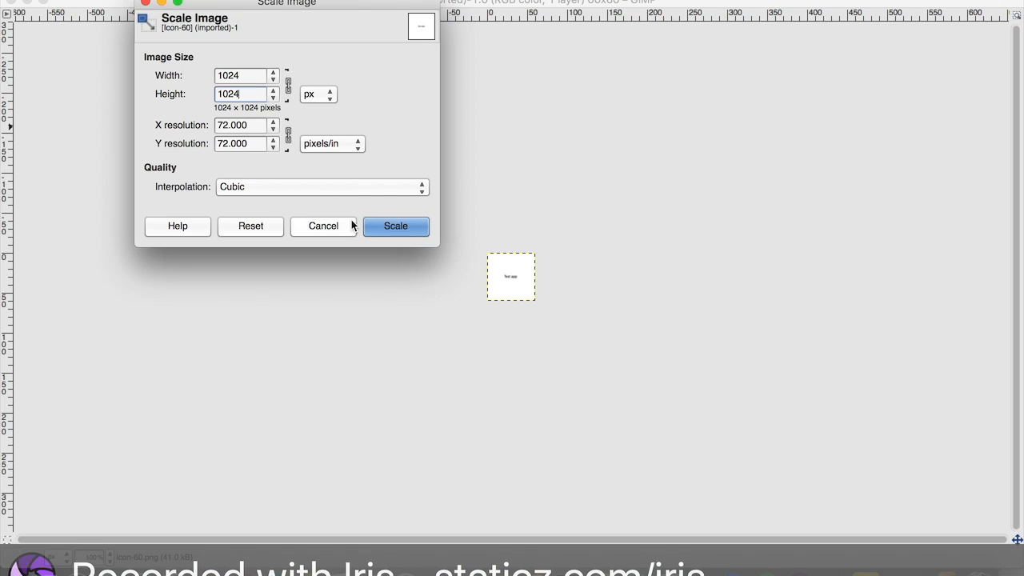
pyautogui.click(385, 225)
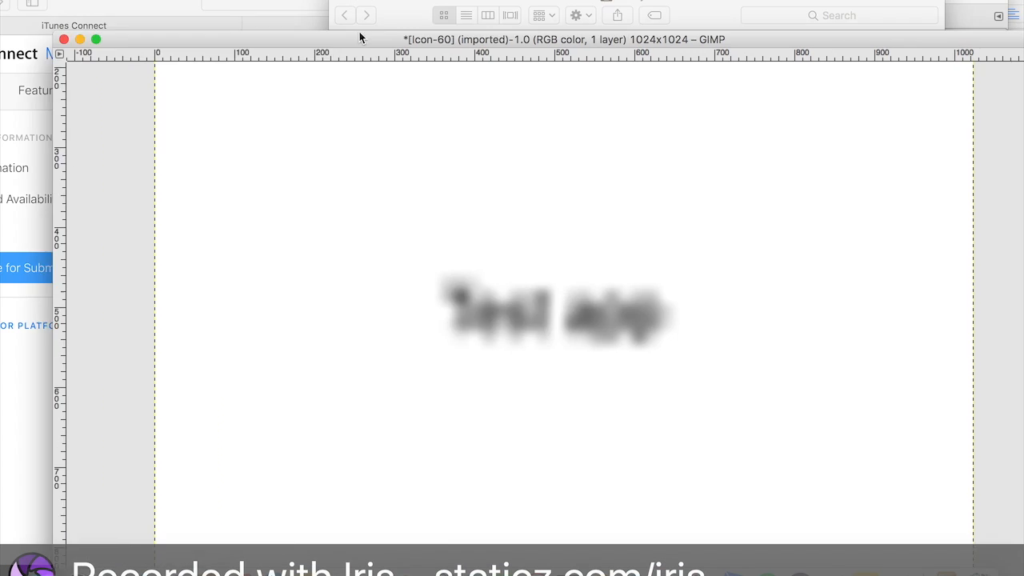
# - Export the scaled image as a PNG named image export into the AppIcon.appiconset folder
pyautogui.moveTo(359, 37); pyautogui.dragTo(656, 303)
pyautogui.click(92, 2)
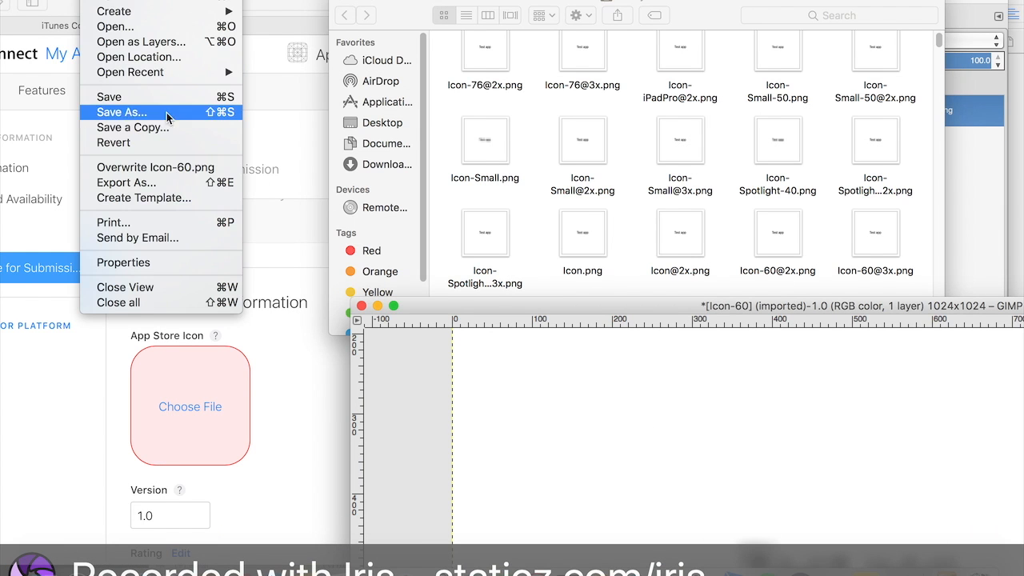
pyautogui.click(165, 178)
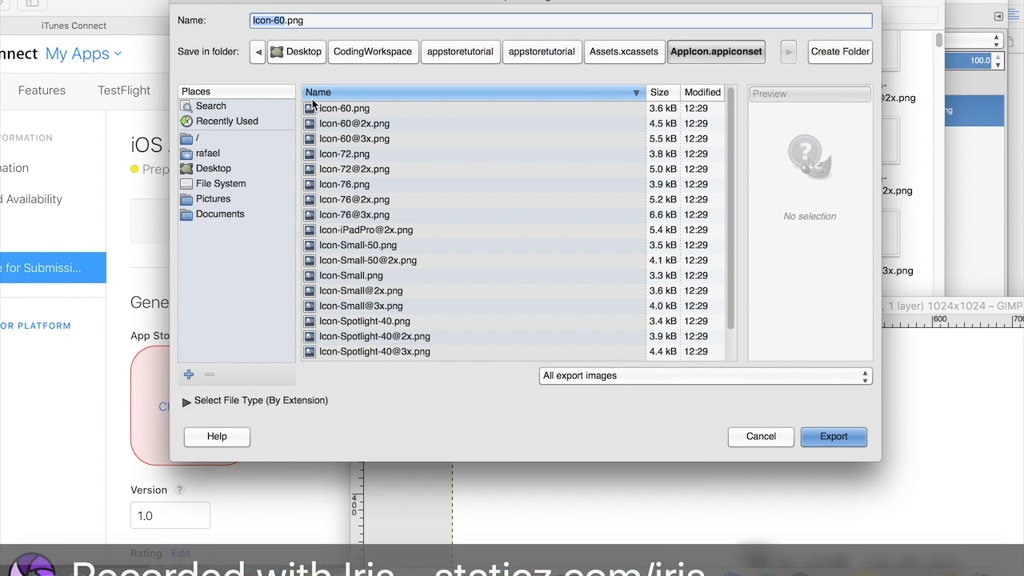
pyautogui.write('image export')
pyautogui.click(833, 436)
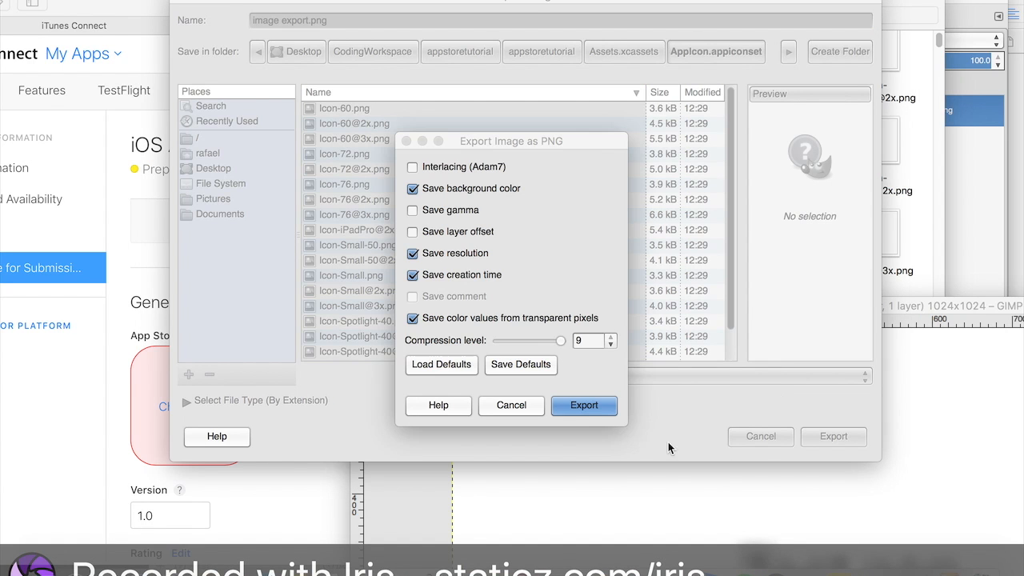
pyautogui.click(594, 410)
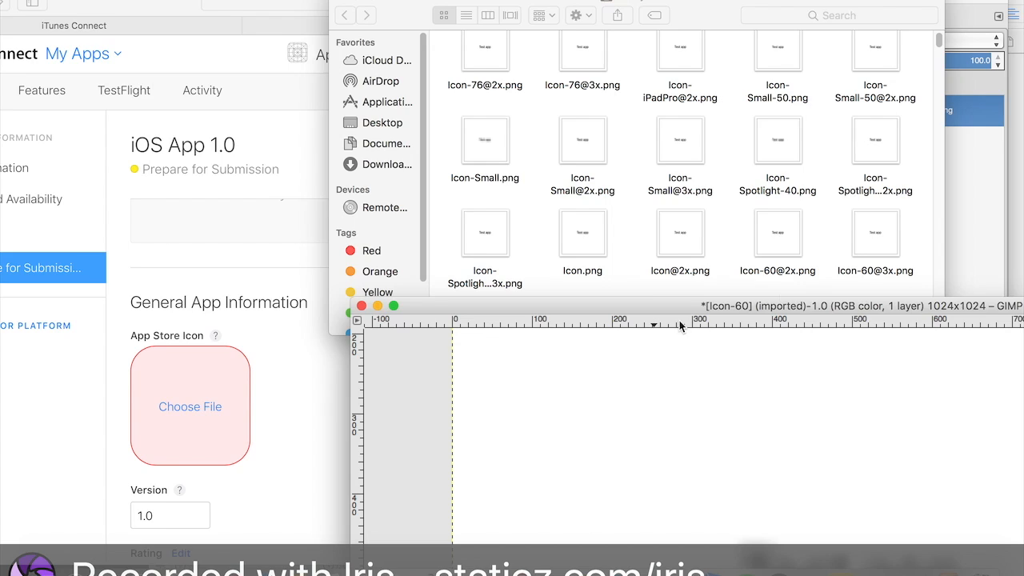
# - Open the App Store Icon file chooser on the version page and browse into the Desktop's export pictures folder
pyautogui.click(532, 192)
pyautogui.scroll(3, 532, 192)
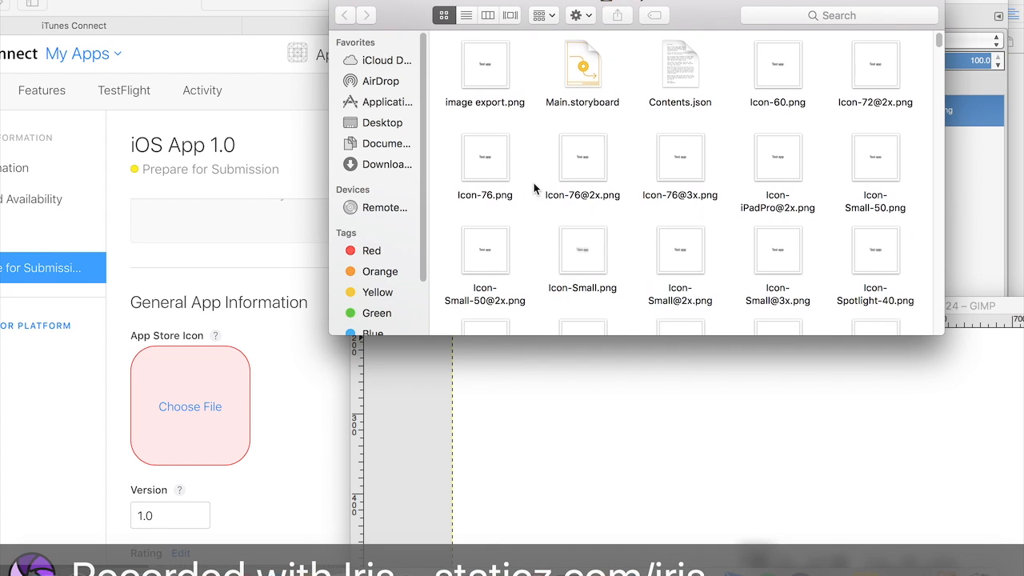
pyautogui.click(237, 414)
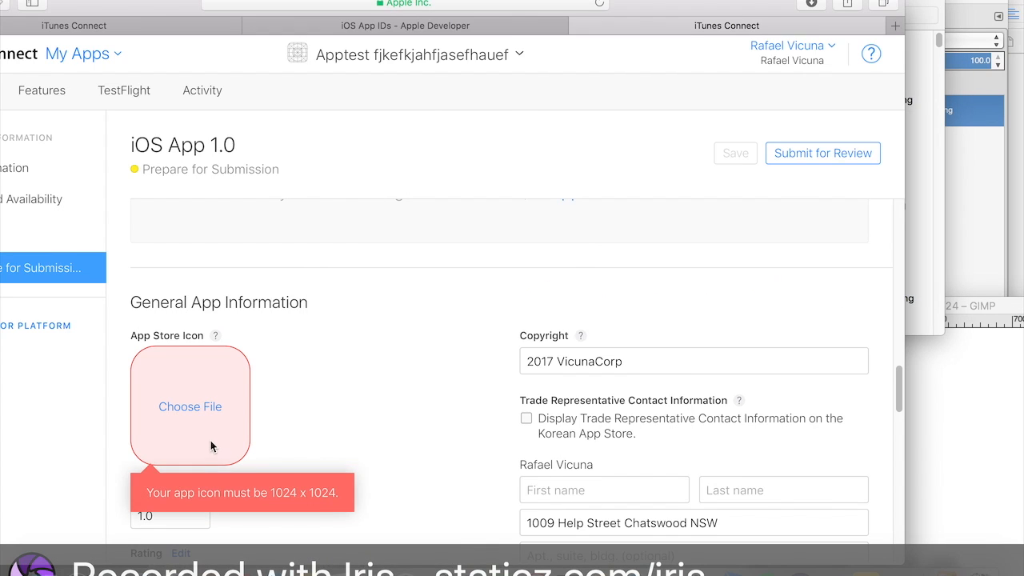
pyautogui.click(202, 411)
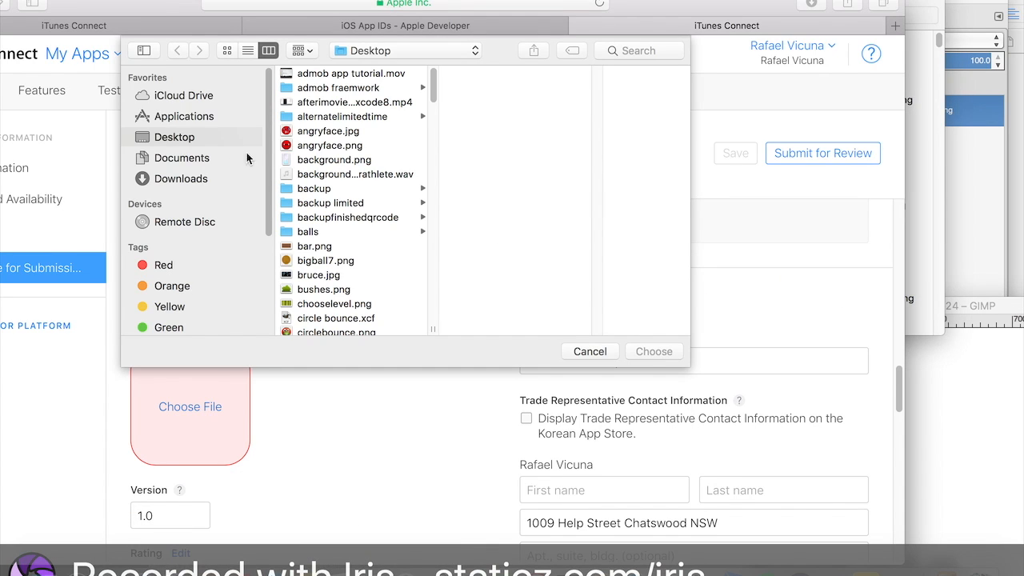
pyautogui.moveTo(733, 4); pyautogui.dragTo(765, 6)
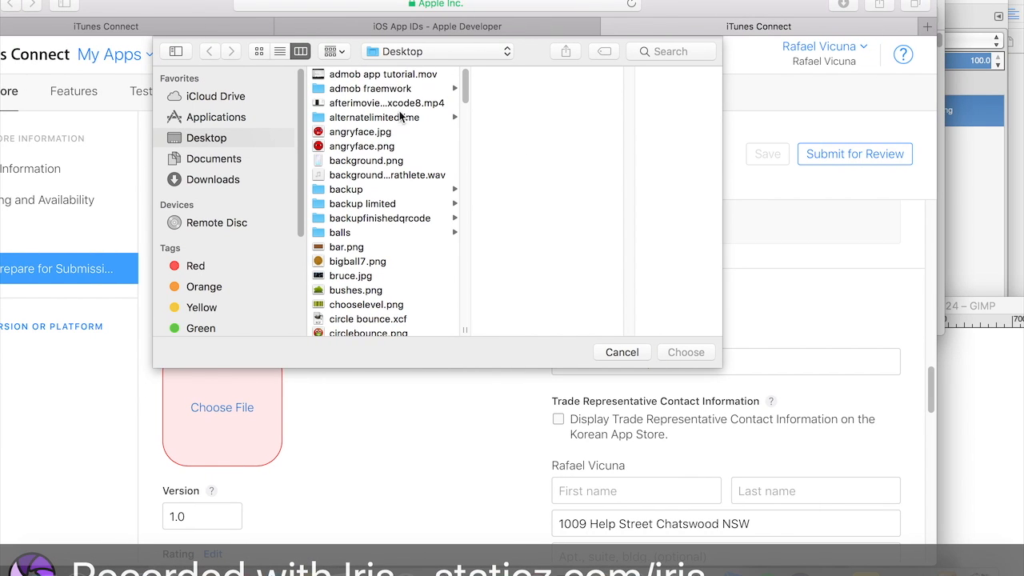
pyautogui.scroll(-6, 388, 121)
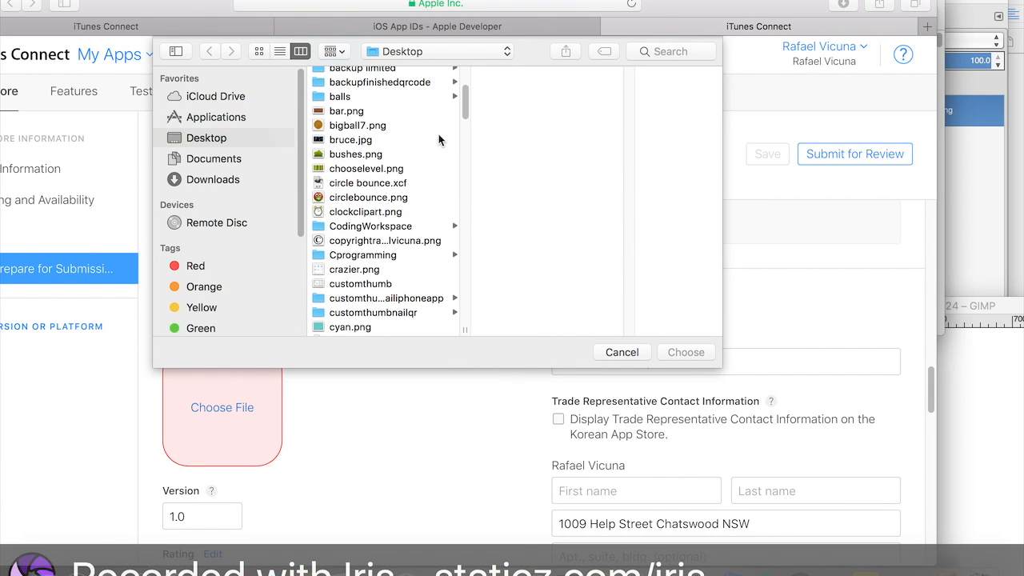
pyautogui.scroll(-5, 408, 149)
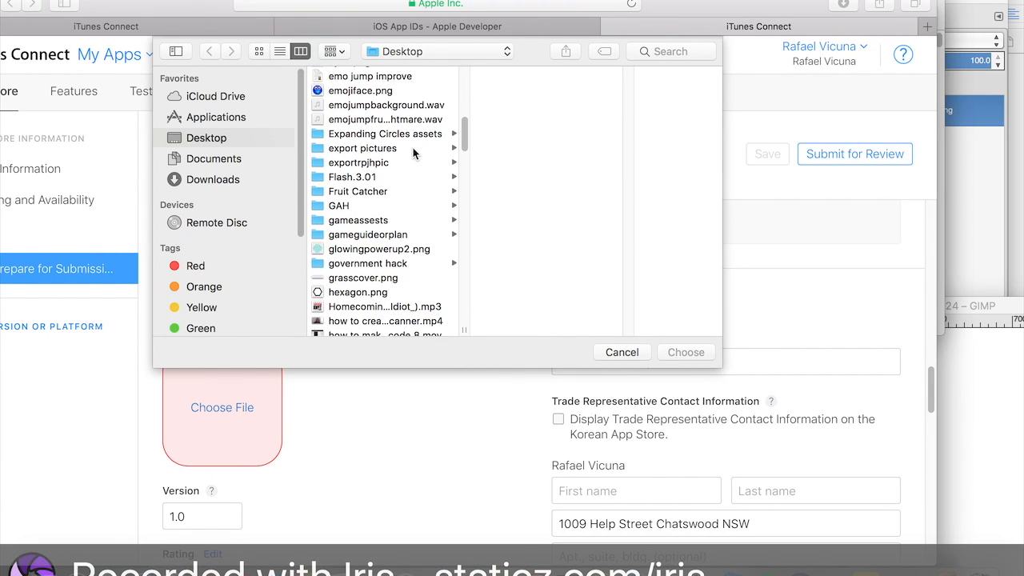
pyautogui.click(394, 141)
pyautogui.scroll(-2, 554, 120)
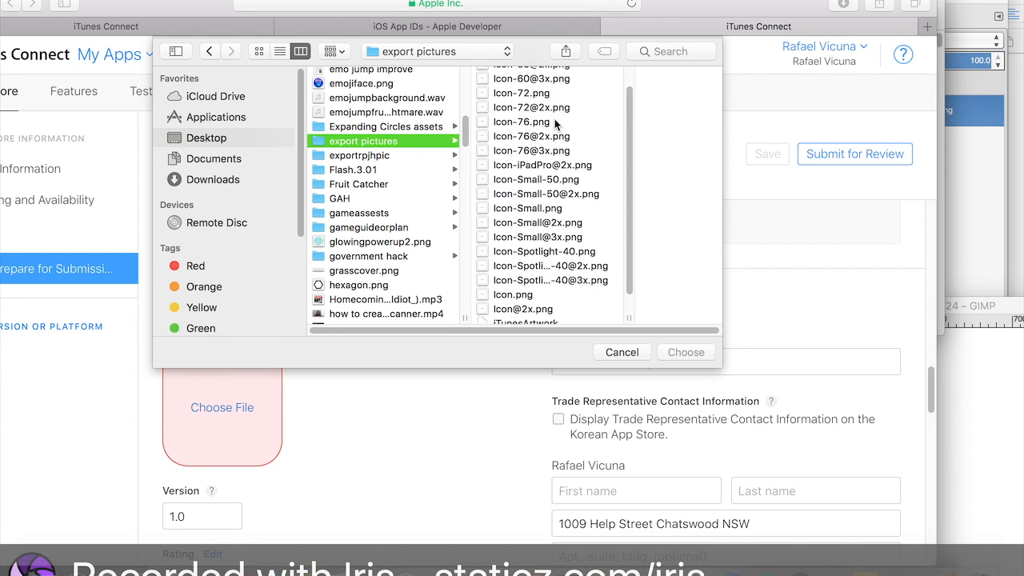
pyautogui.scroll(3, 558, 292)
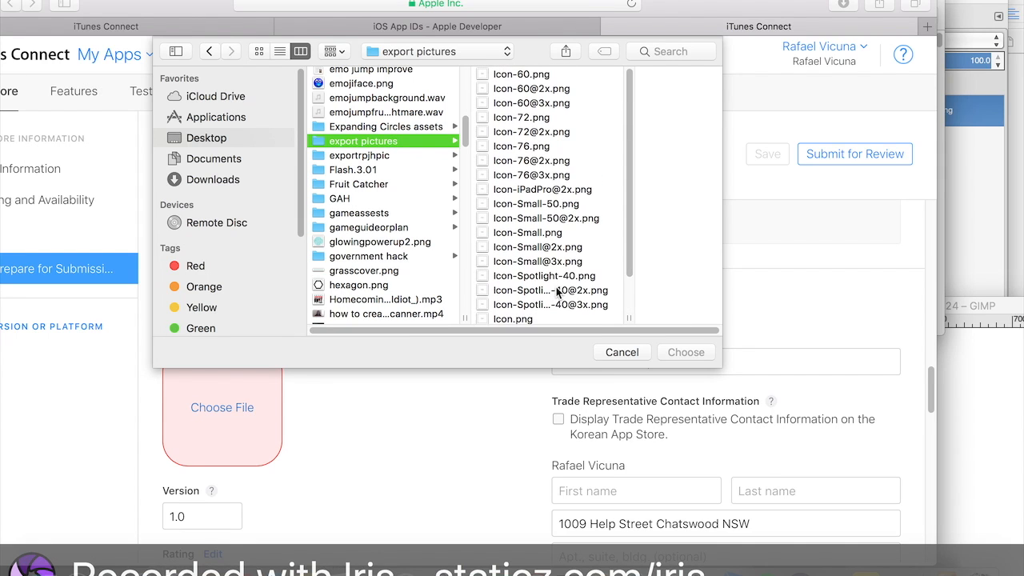
pyautogui.scroll(-2, 553, 192)
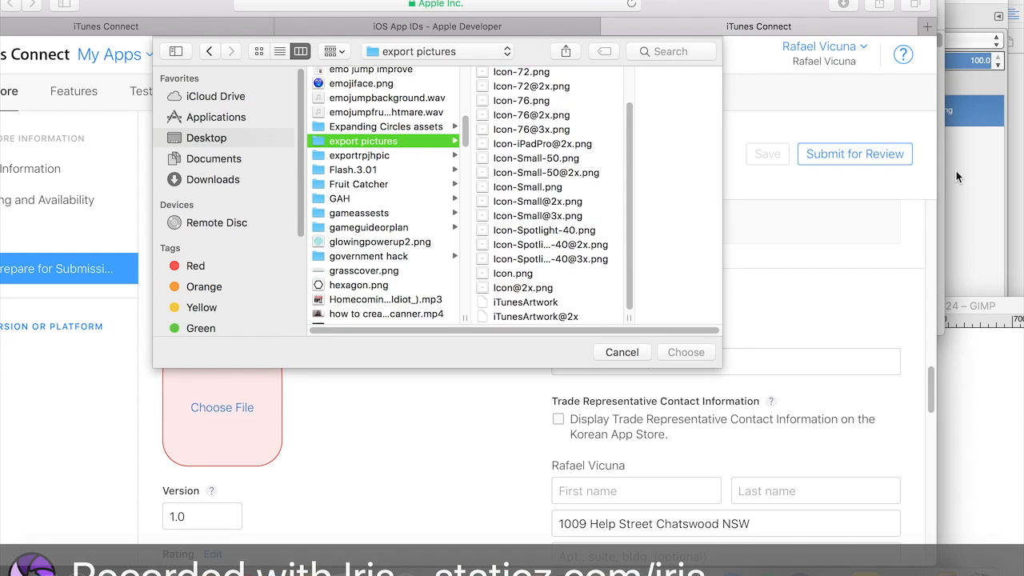
# - Review the uploaded App Store Icon in the General App Information section
pyautogui.click(970, 172)
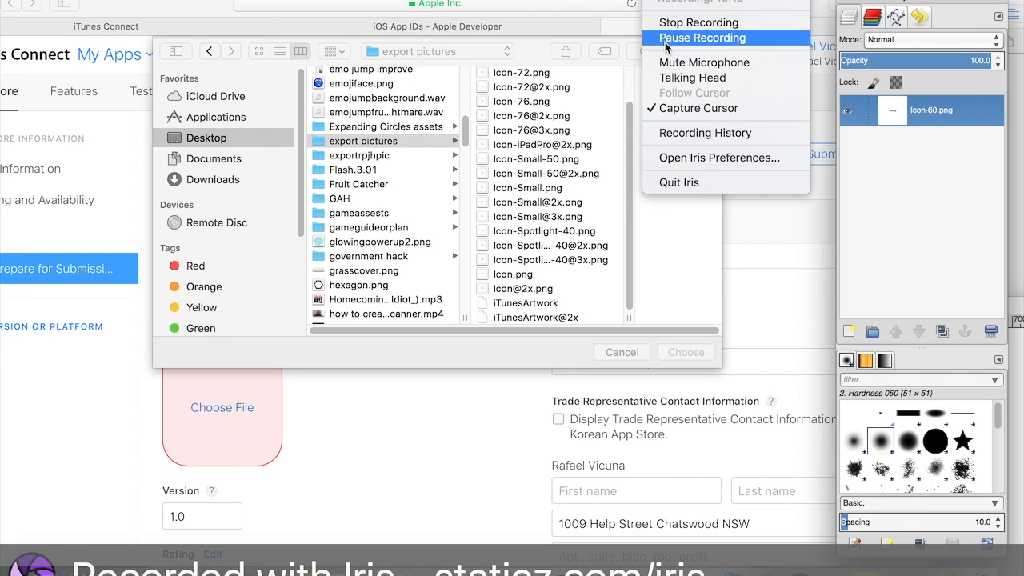
pyautogui.click(699, 37)
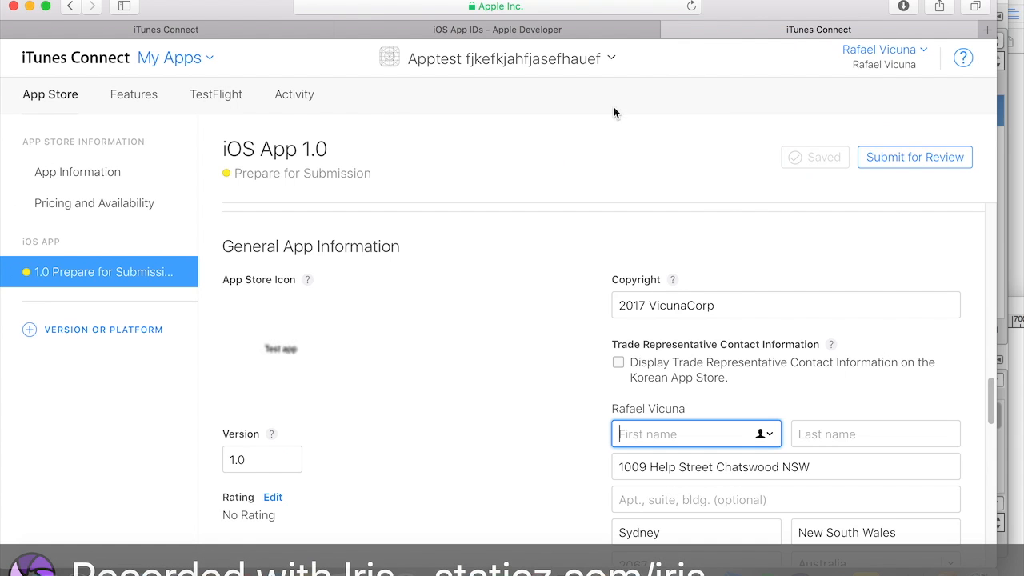
pyautogui.scroll(-1, 512, 250)
pyautogui.moveTo(329, 290)
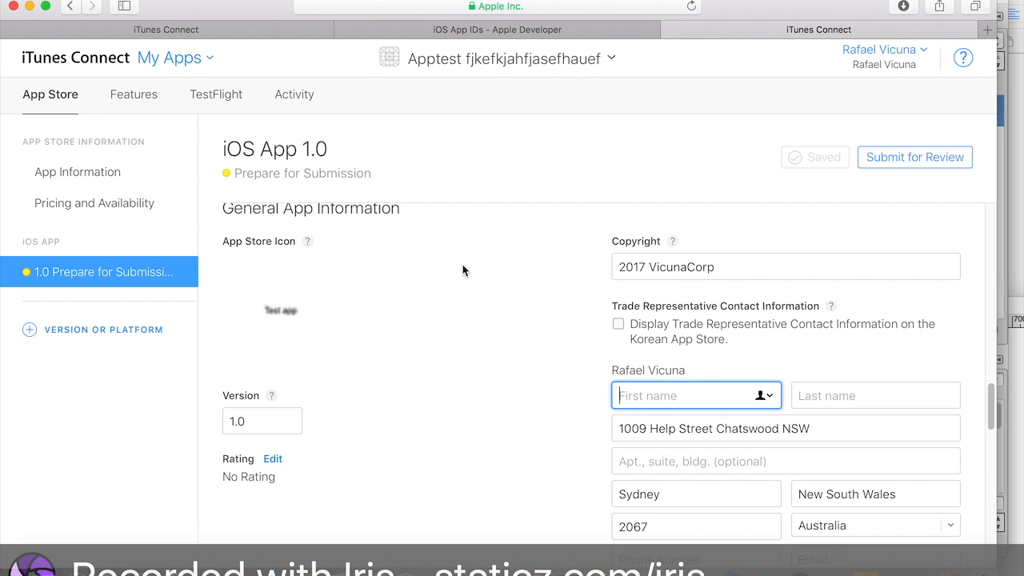
pyautogui.scroll(1, 466, 240)
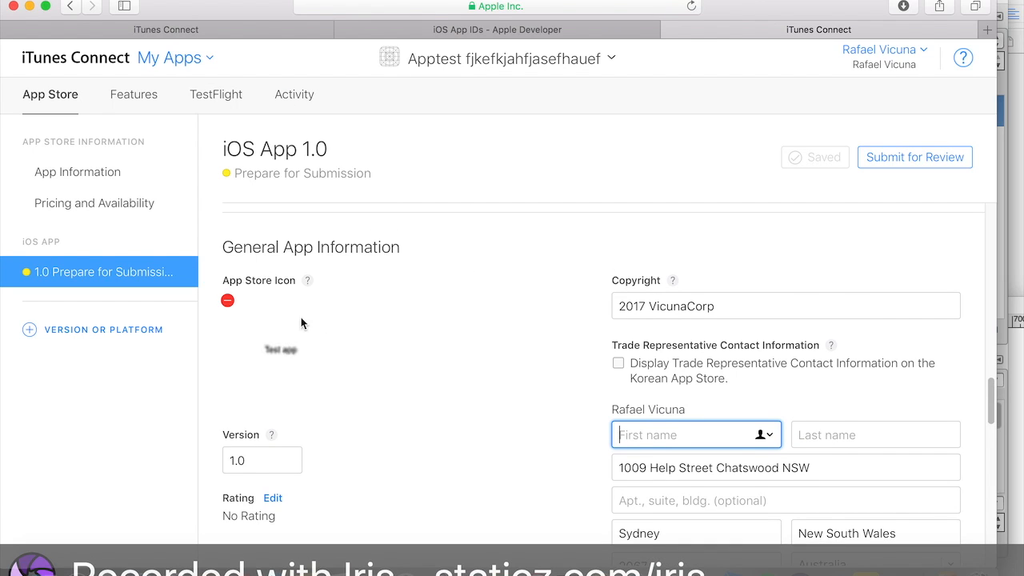
pyautogui.scroll(1, 439, 296)
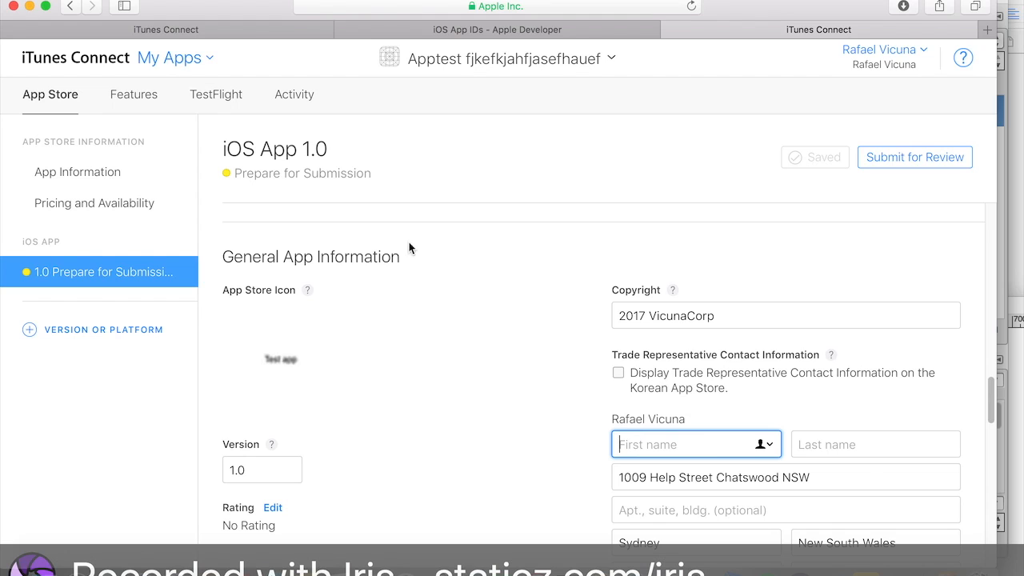
pyautogui.moveTo(293, 364)
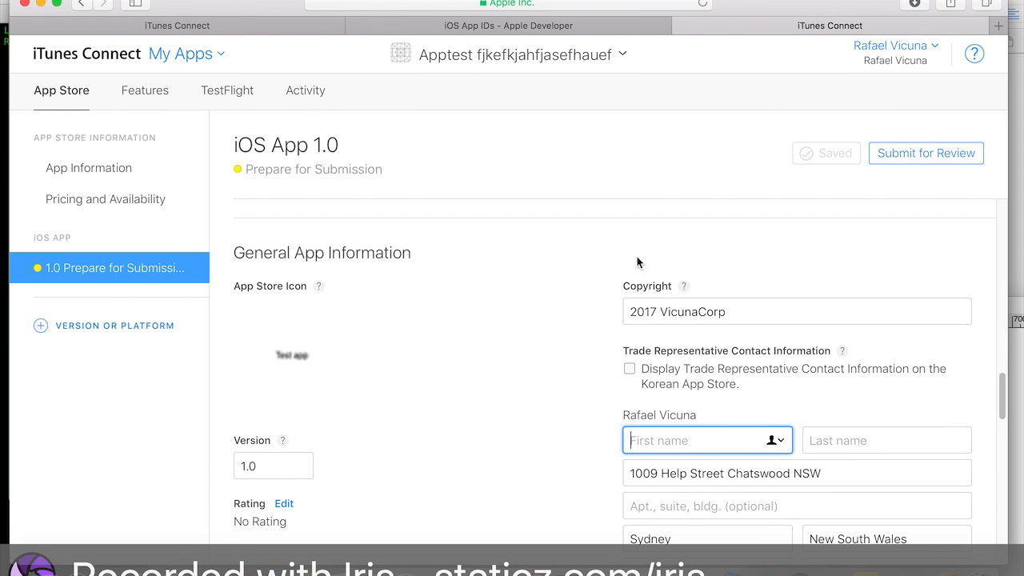
pyautogui.scroll(2, 584, 296)
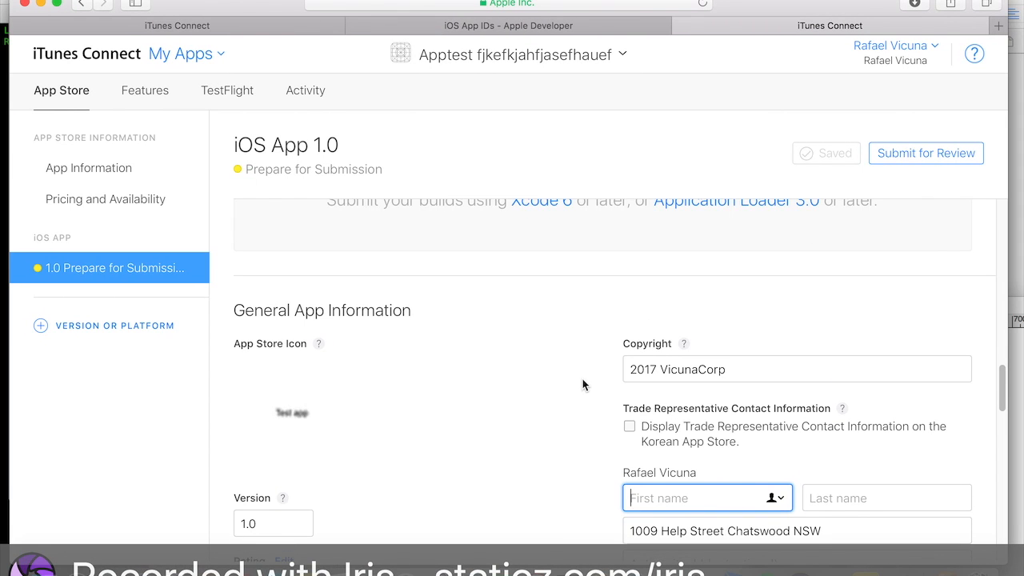
pyautogui.scroll(4, 582, 384)
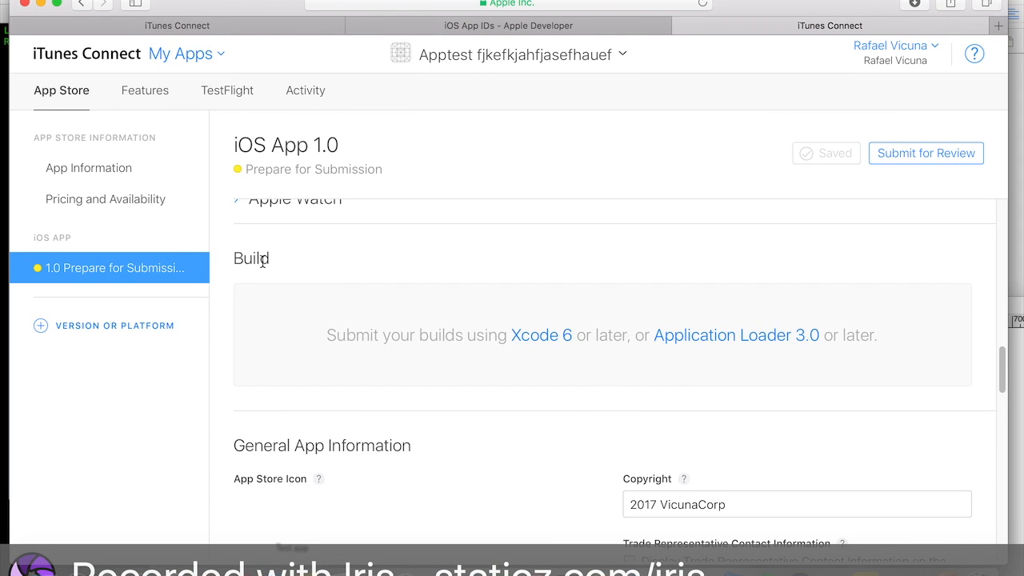
pyautogui.scroll(-8, 472, 314)
# - Fill in the trade representative's first and last name fields
pyautogui.write('Rafael')
pyautogui.press('Tab')
pyautogui.write('V')
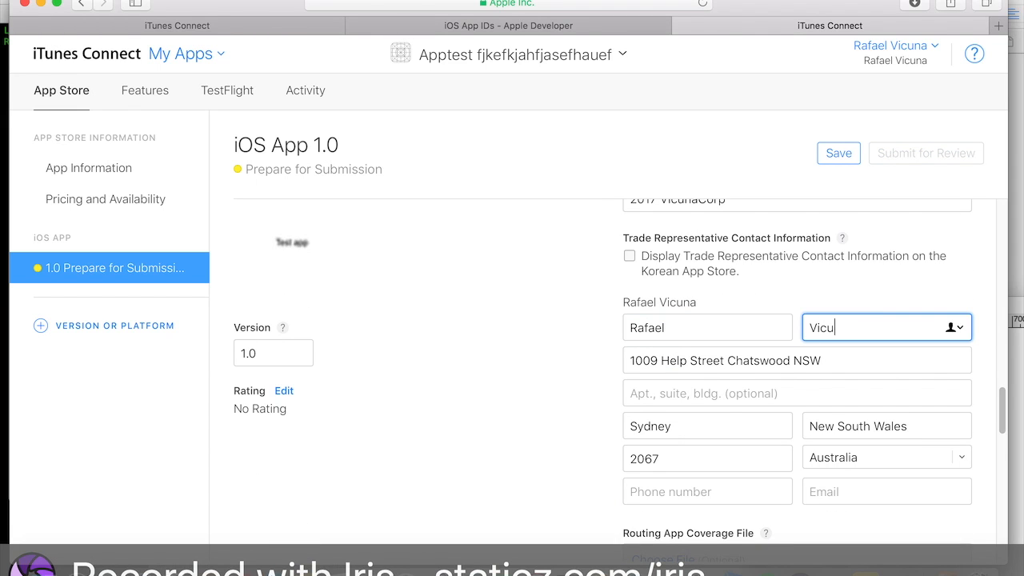
pyautogui.click(669, 491)
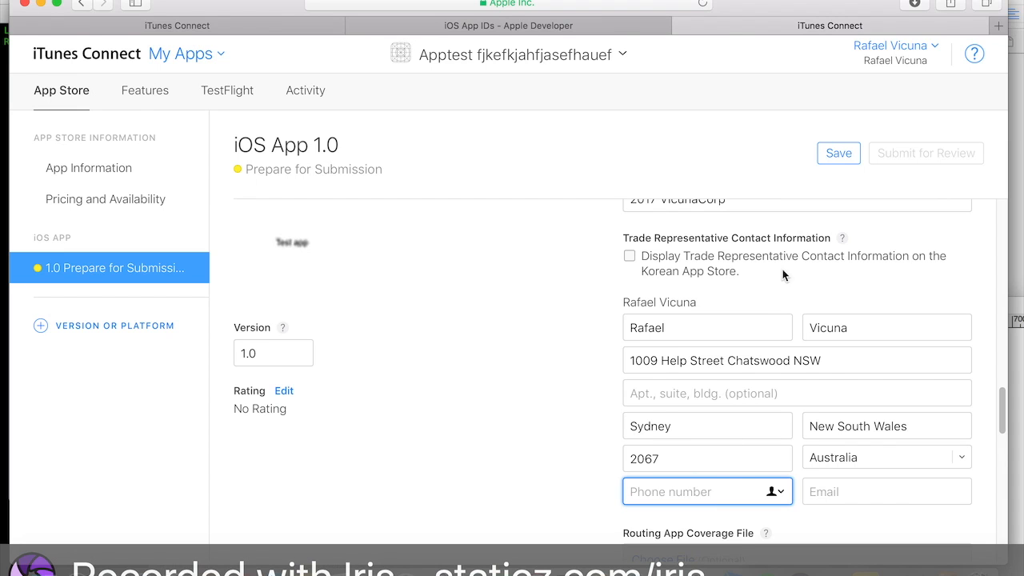
# - Enter the contact's e-mail address in the trade representative information and save the version page
pyautogui.scroll(1, 723, 357)
pyautogui.scroll(1, 724, 358)
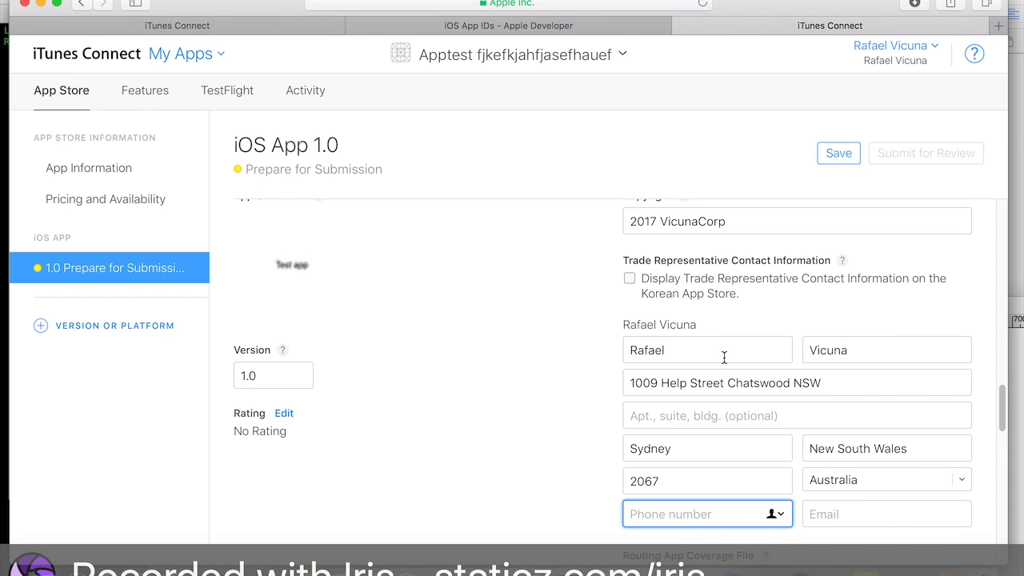
pyautogui.scroll(2, 727, 354)
pyautogui.click(859, 534)
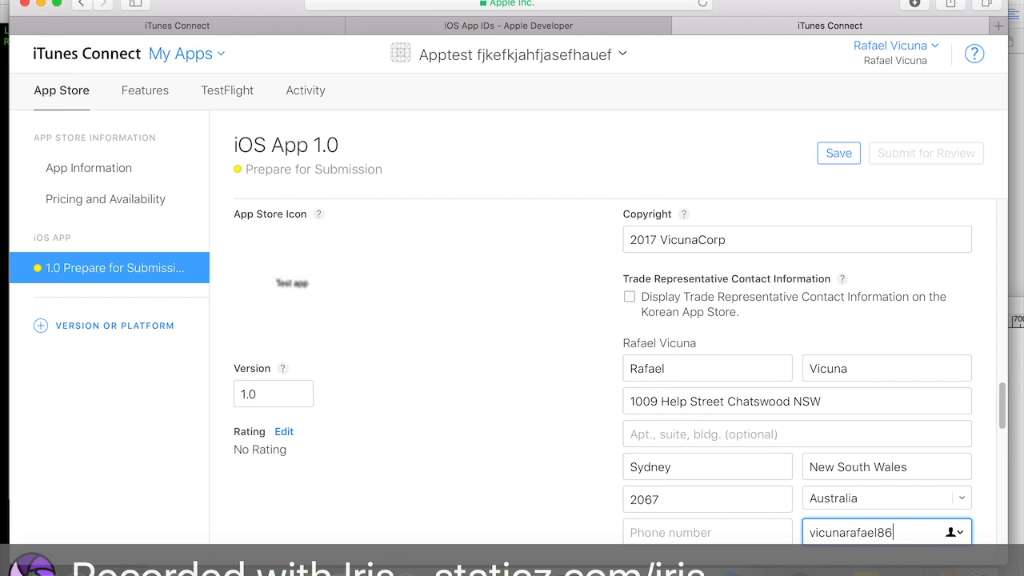
pyautogui.scroll(3, 841, 330)
pyautogui.click(837, 158)
# - Switch to Xcode and set the build destination to Generic iOS Device
pyautogui.moveTo(797, 16); pyautogui.dragTo(793, 48)
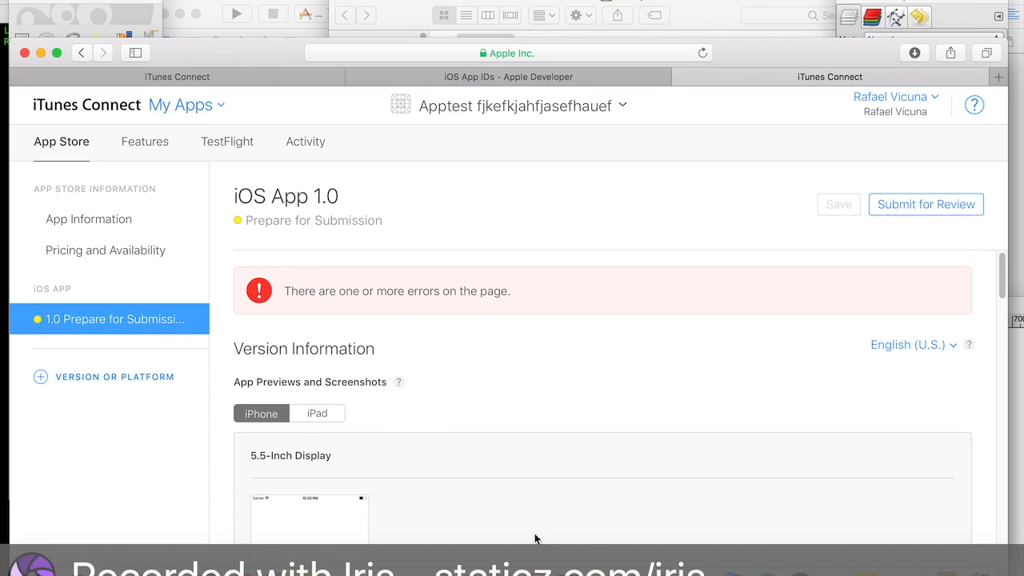
pyautogui.click(435, 542)
pyautogui.moveTo(830, 16); pyautogui.dragTo(732, 6)
pyautogui.click(352, 6)
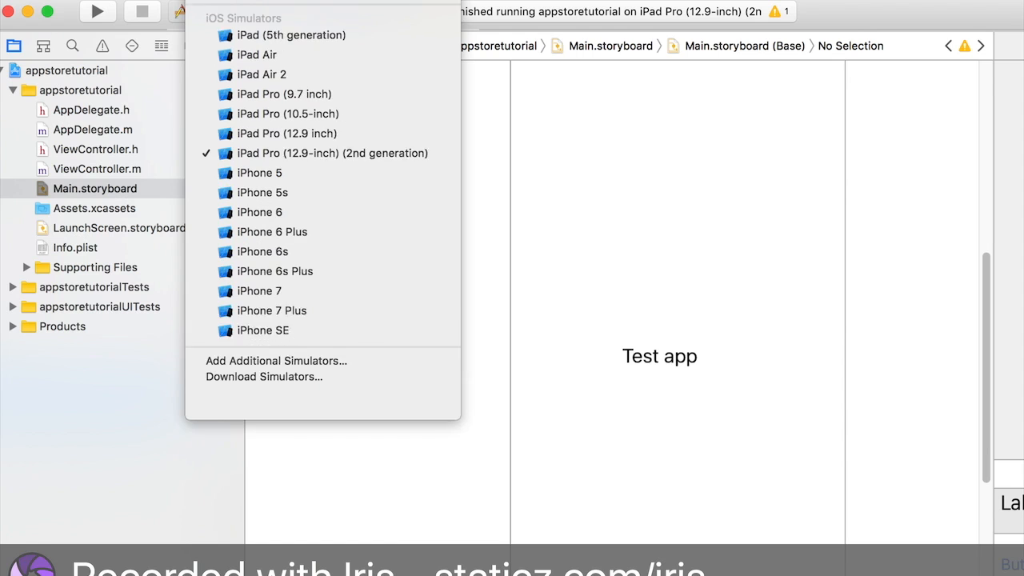
pyautogui.scroll(3, 322, 199)
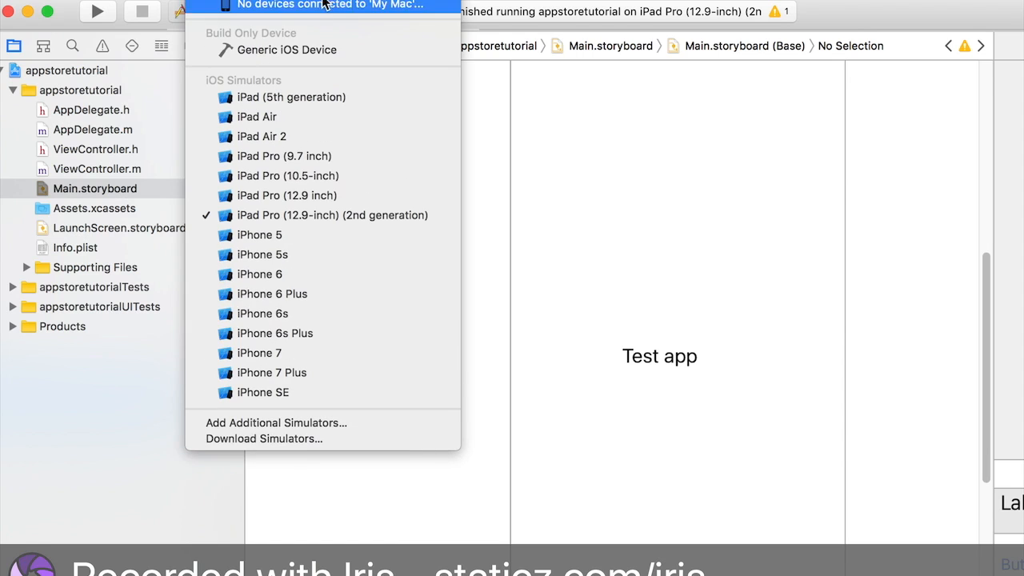
pyautogui.click(324, 50)
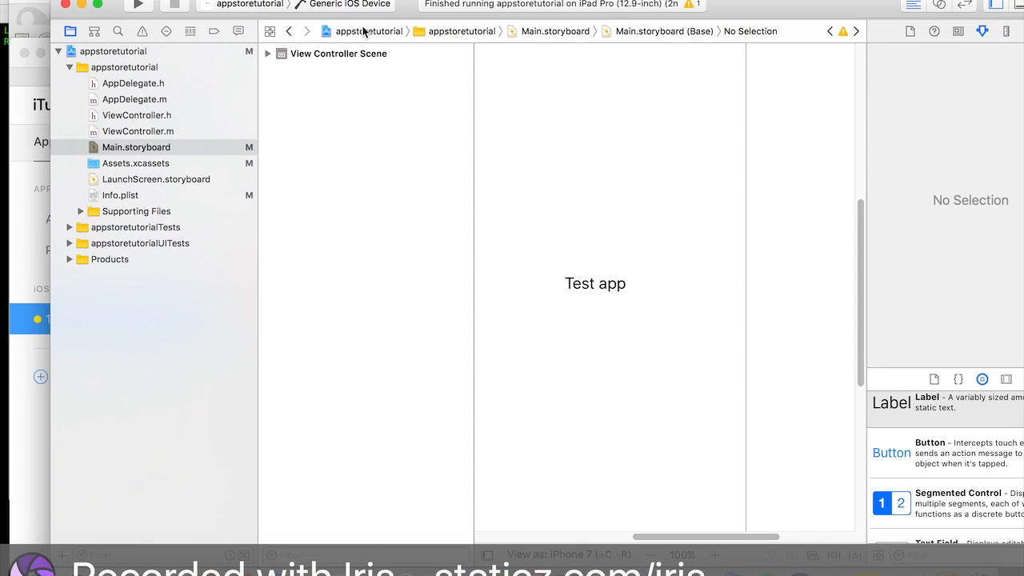
pyautogui.click(392, 2)
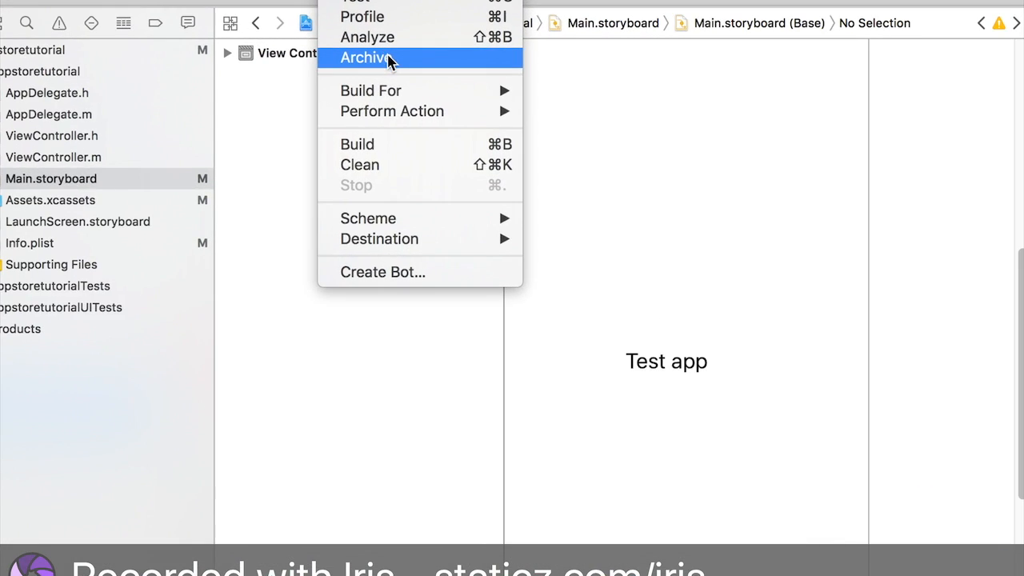
pyautogui.click(385, 57)
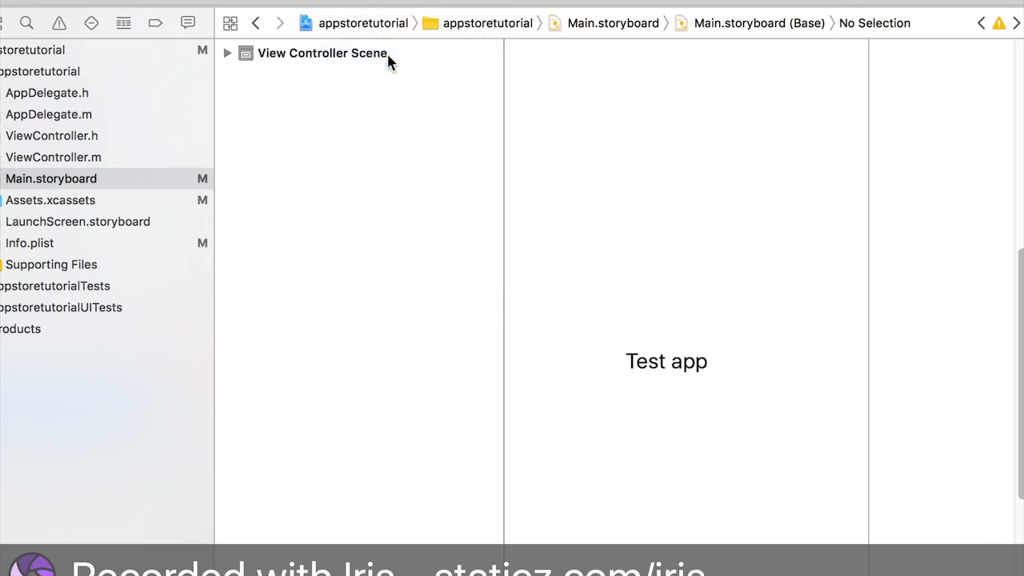
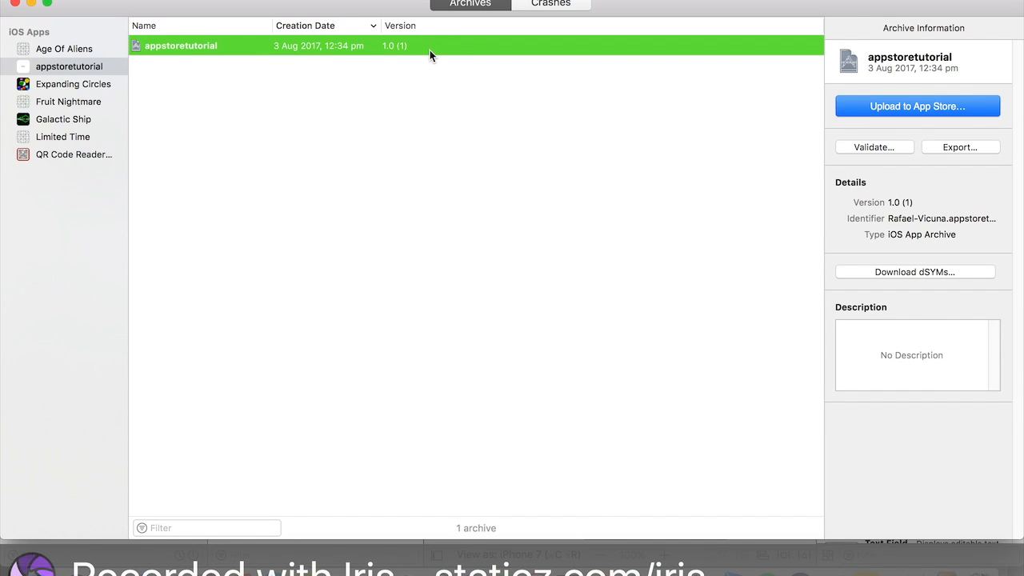
# - Validate the newest appstoretutorial archive for the iOS App Store using the account's development team
pyautogui.click(891, 146)
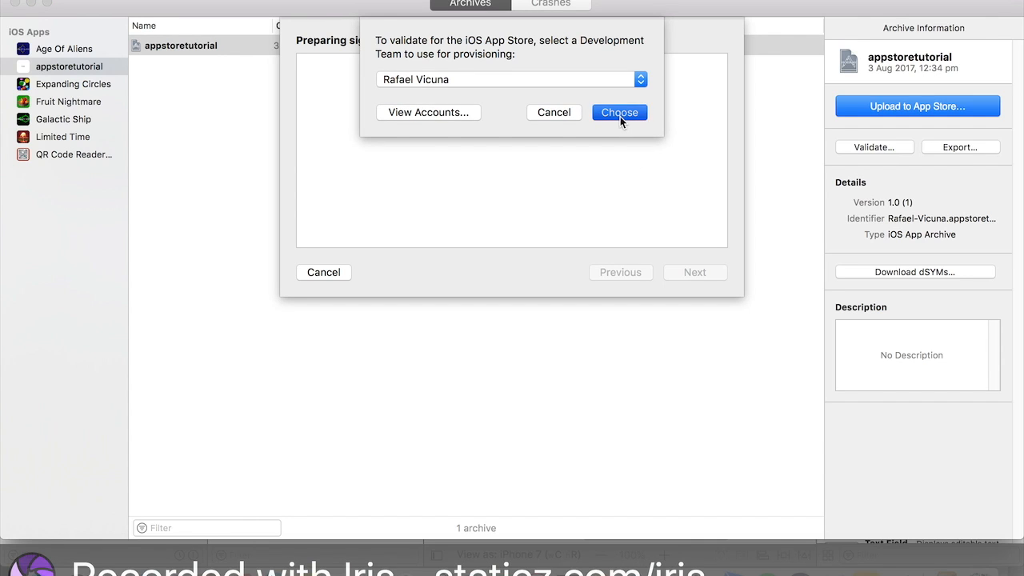
pyautogui.click(619, 116)
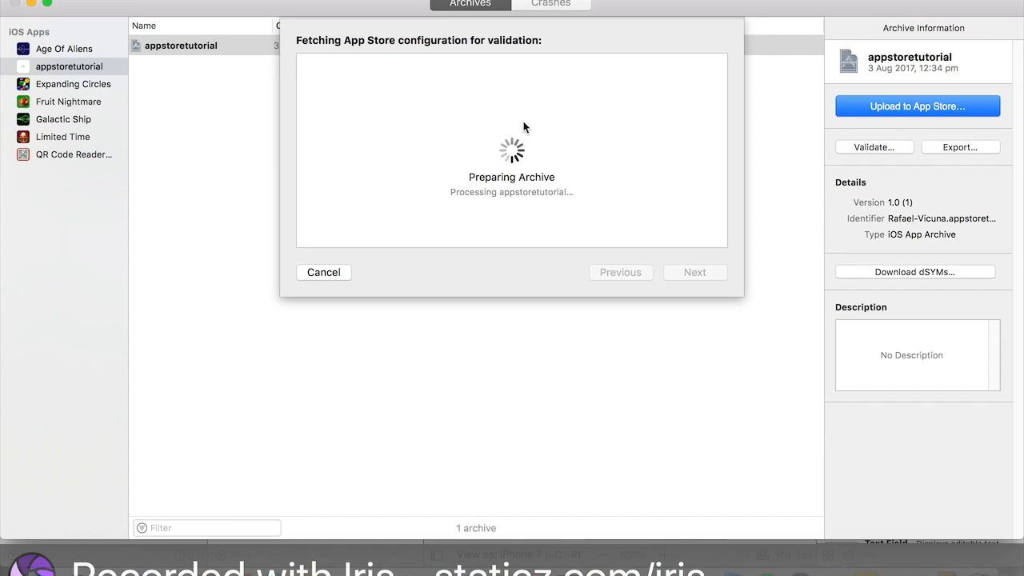
pyautogui.click(630, 3)
pyautogui.click(673, 37)
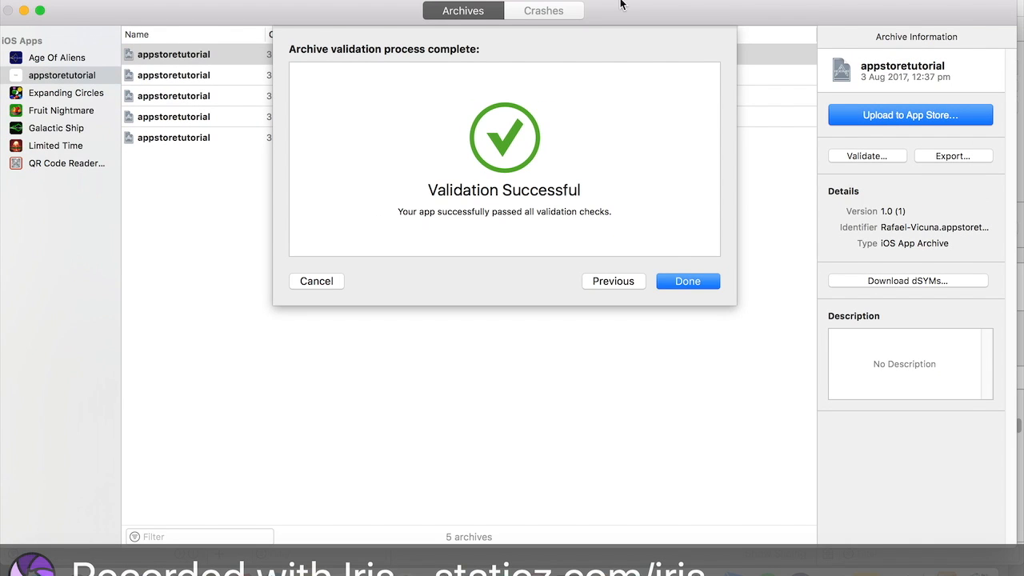
pyautogui.click(653, 0)
pyautogui.click(704, 37)
pyautogui.click(688, 282)
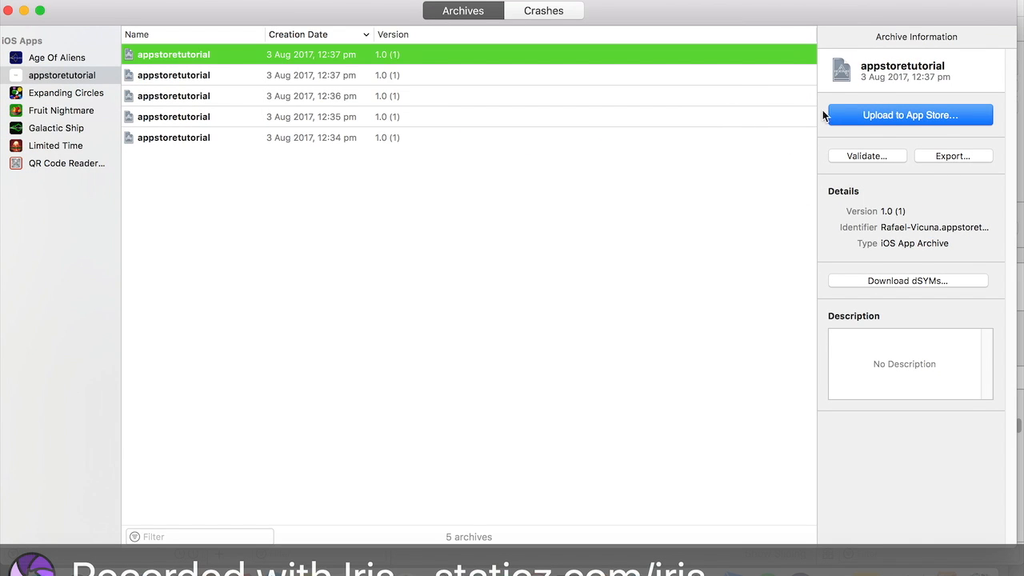
# - Upload the newest appstoretutorial archive to the App Store with the same development team, including app symbols and bitcode
pyautogui.click(912, 119)
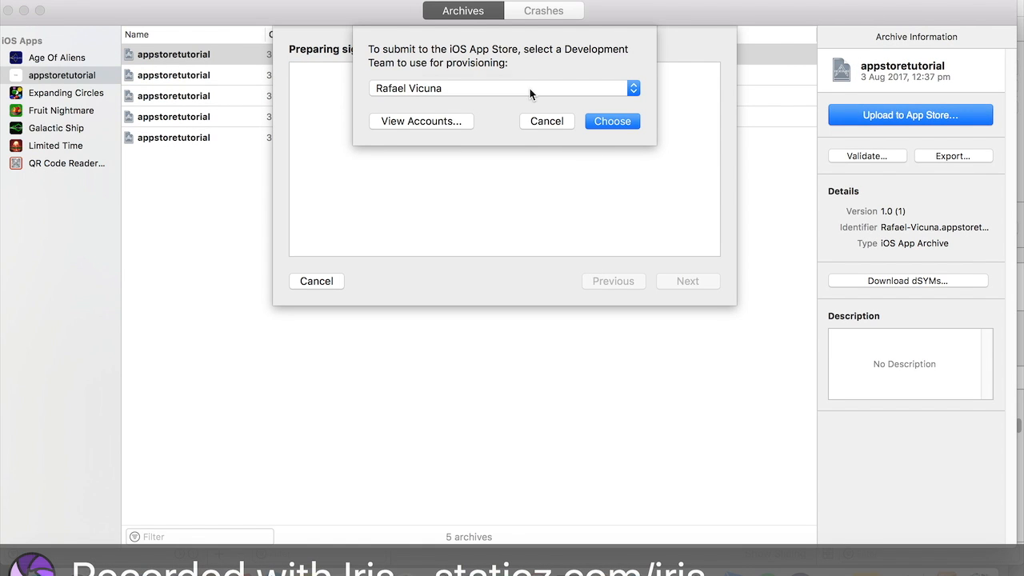
pyautogui.click(530, 88)
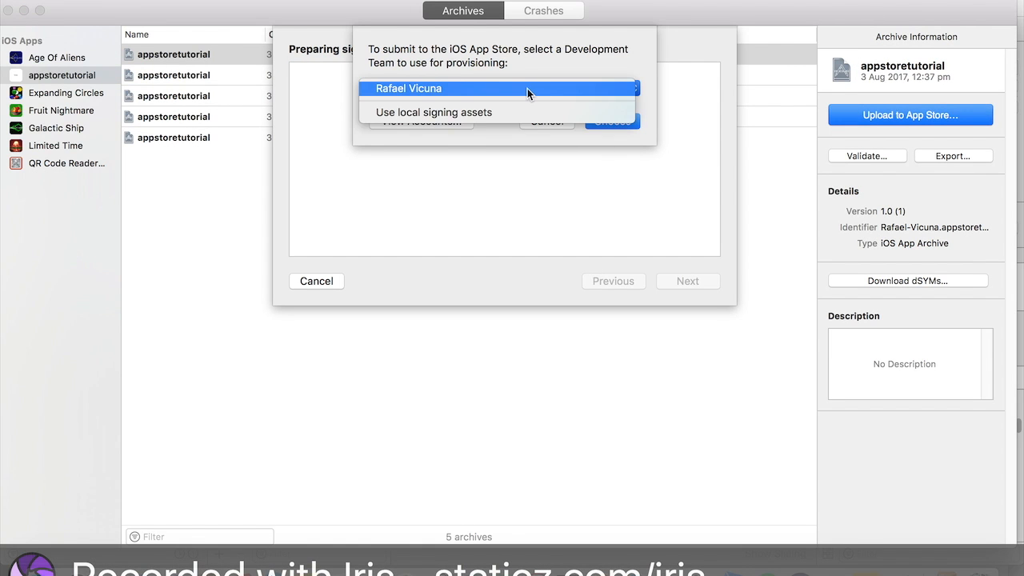
pyautogui.click(469, 88)
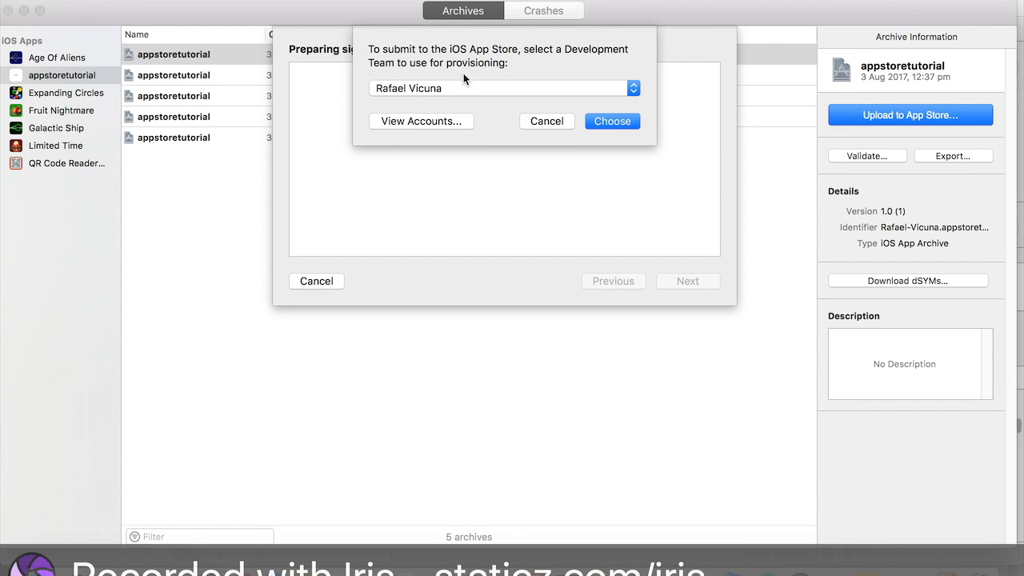
pyautogui.click(612, 121)
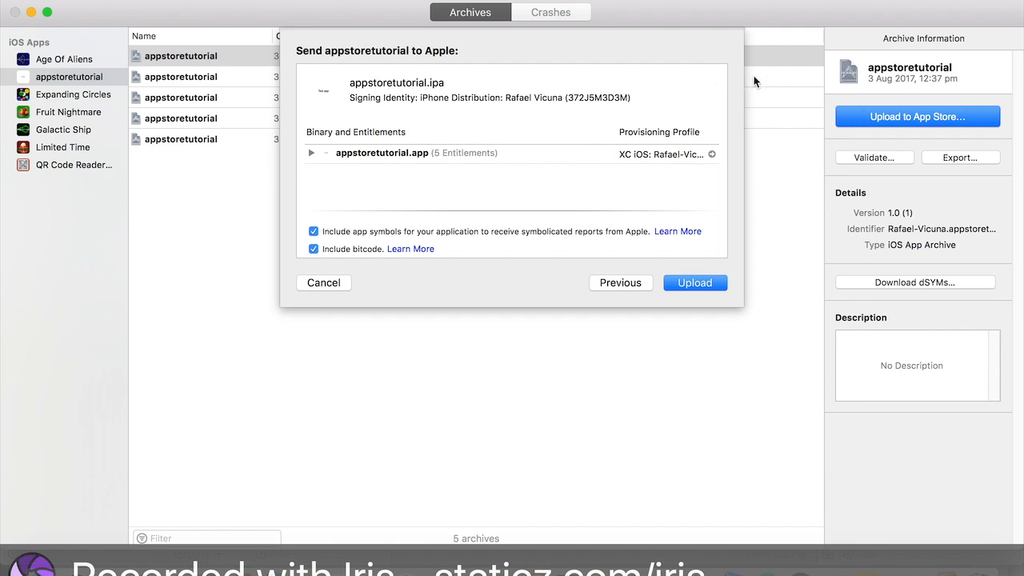
pyautogui.click(694, 282)
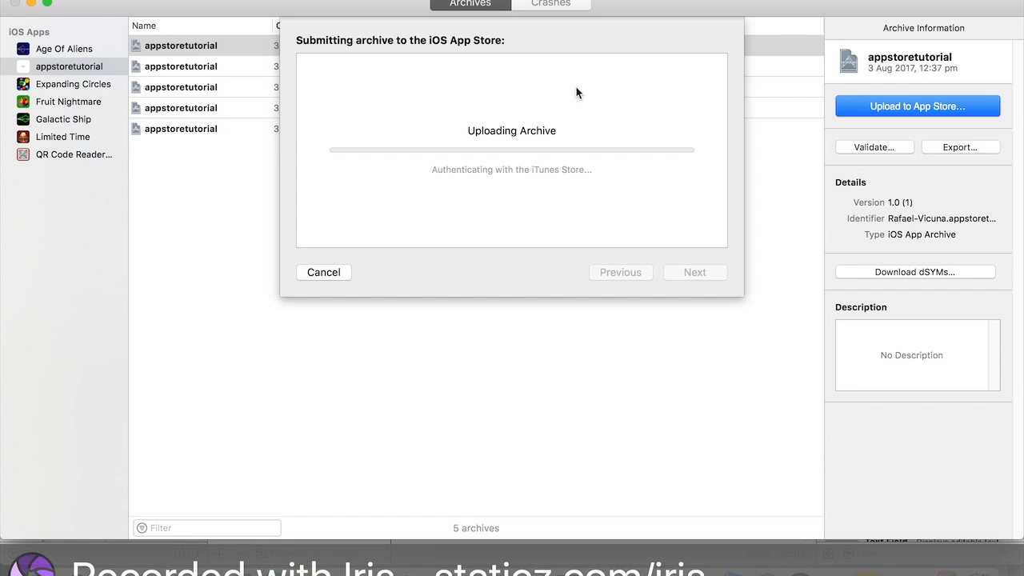
pyautogui.click(657, 1)
pyautogui.click(671, 38)
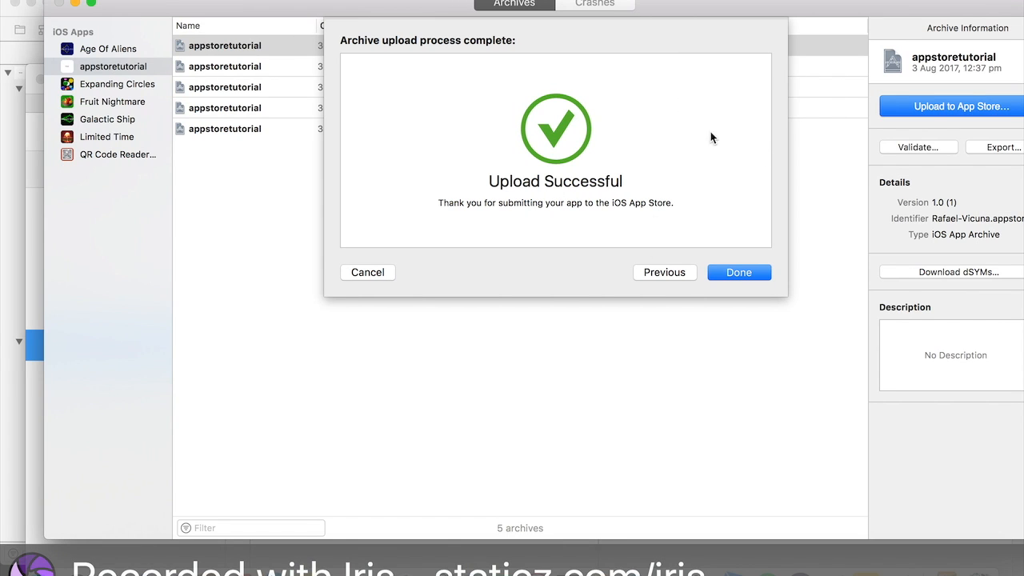
pyautogui.click(738, 272)
pyautogui.click(656, 0)
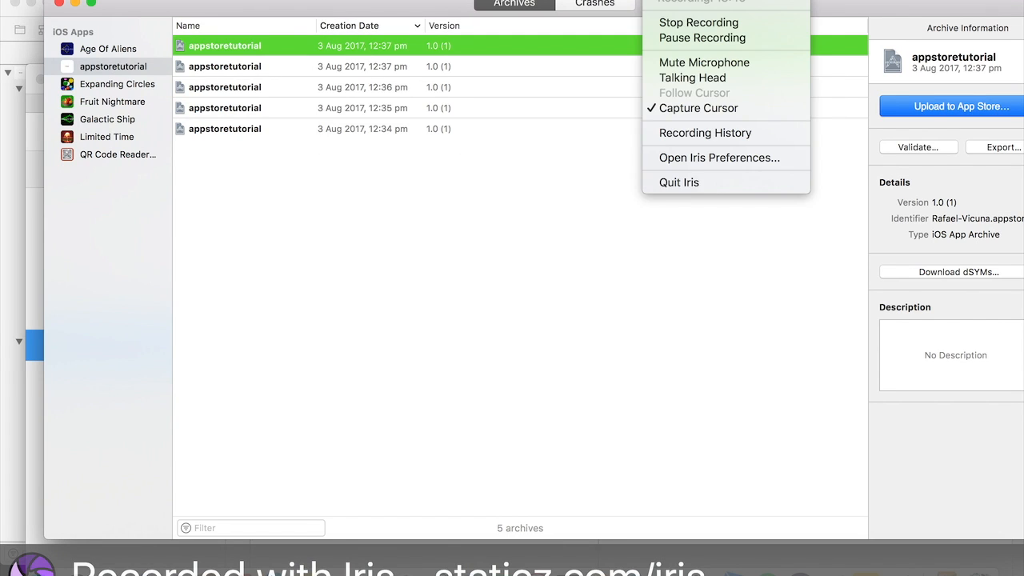
pyautogui.click(486, 2)
pyautogui.moveTo(402, 6); pyautogui.dragTo(562, 2)
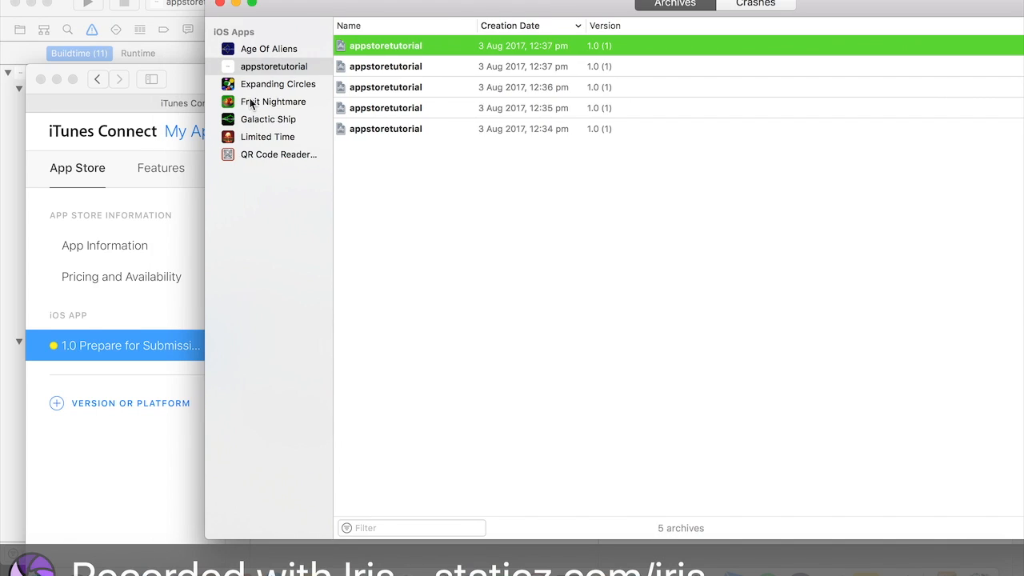
pyautogui.moveTo(192, 88); pyautogui.dragTo(130, 2)
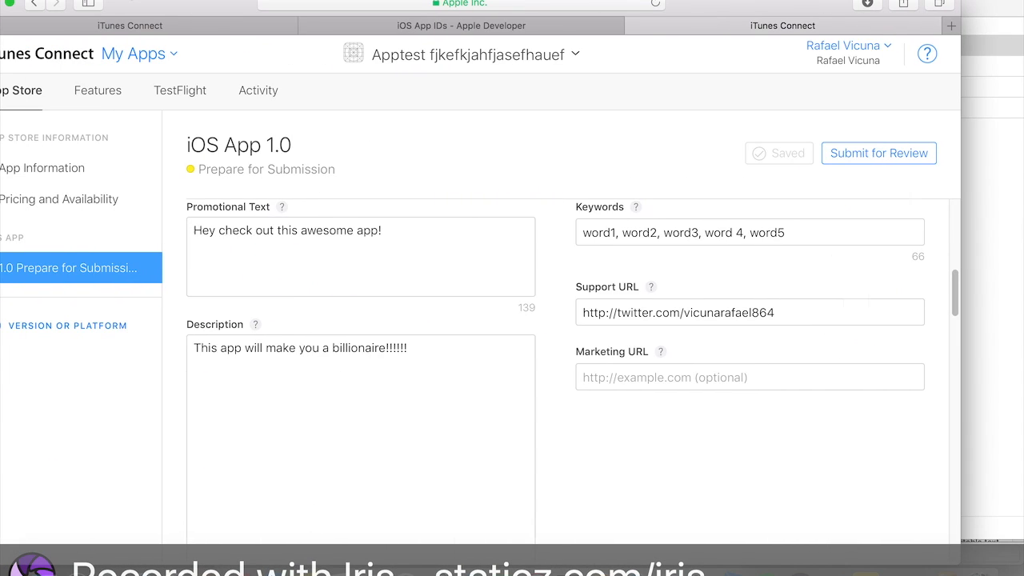
# - Try to submit the iOS App 1.0 version for review in iTunes Connect
pyautogui.scroll(10, 440, 343)
pyautogui.moveTo(16, 2); pyautogui.dragTo(97, 1)
pyautogui.scroll(-20, 536, 358)
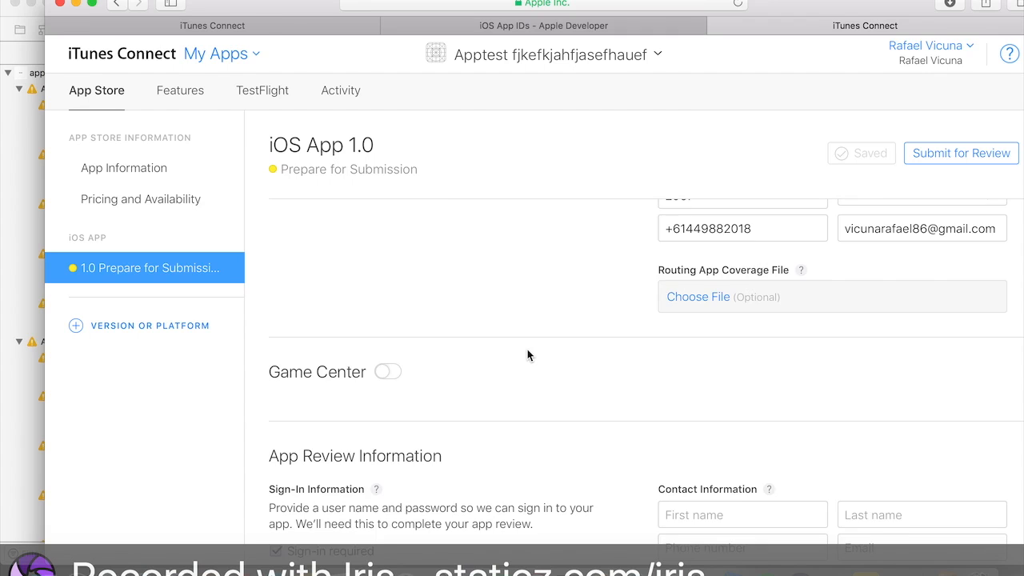
pyautogui.click(926, 154)
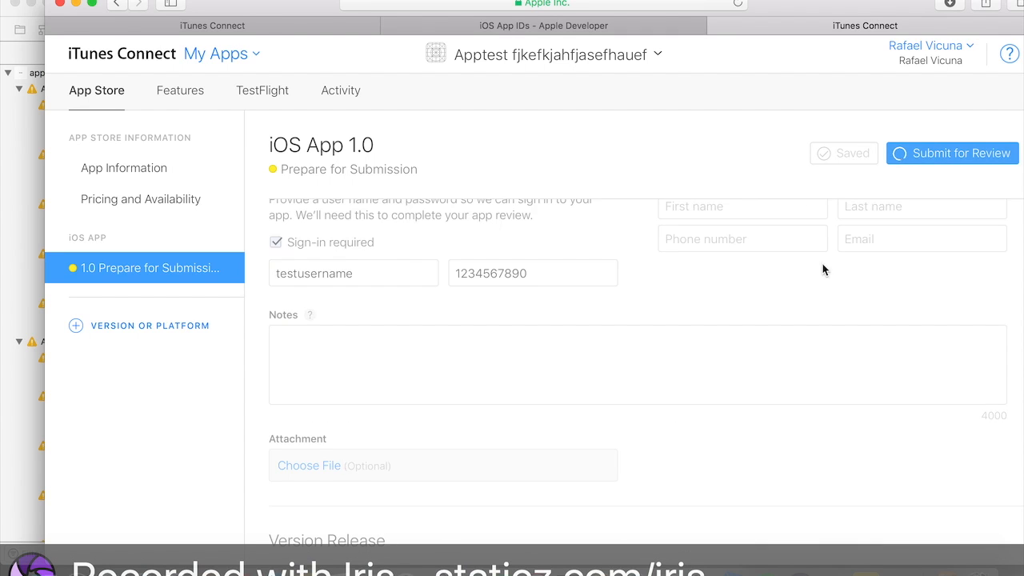
pyautogui.scroll(-15, 505, 290)
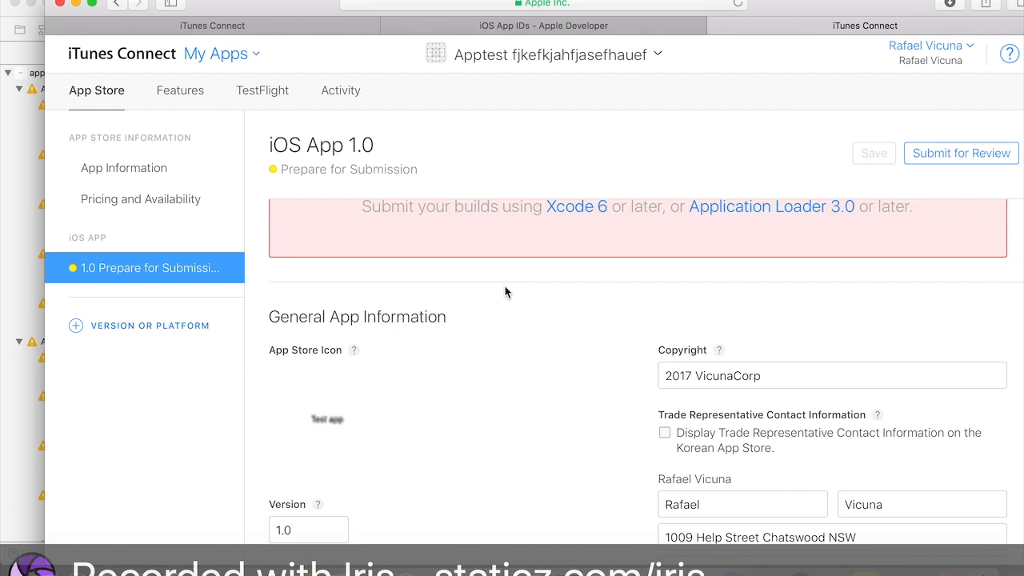
pyautogui.scroll(3, 505, 291)
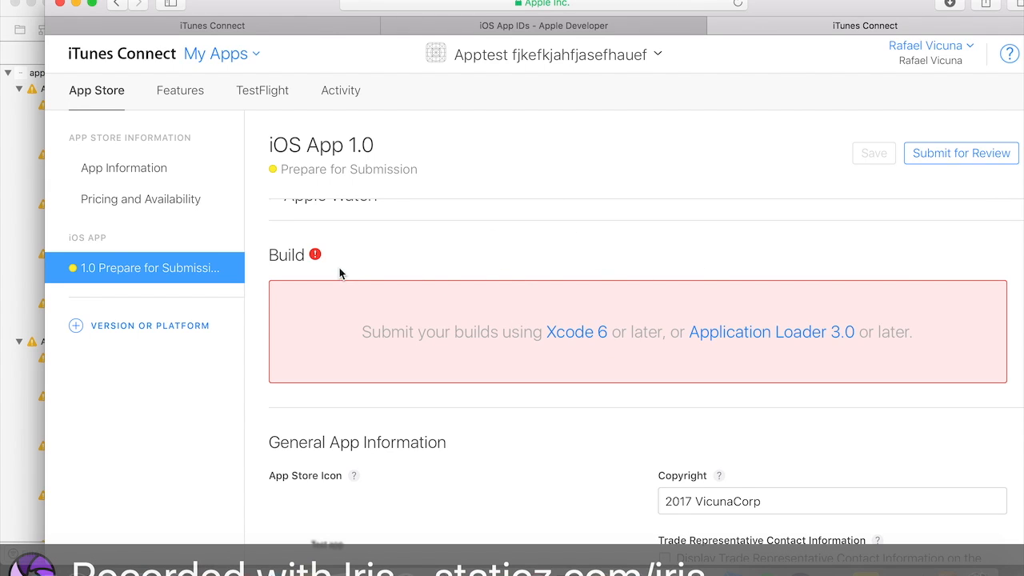
pyautogui.moveTo(784, 18); pyautogui.dragTo(773, 19)
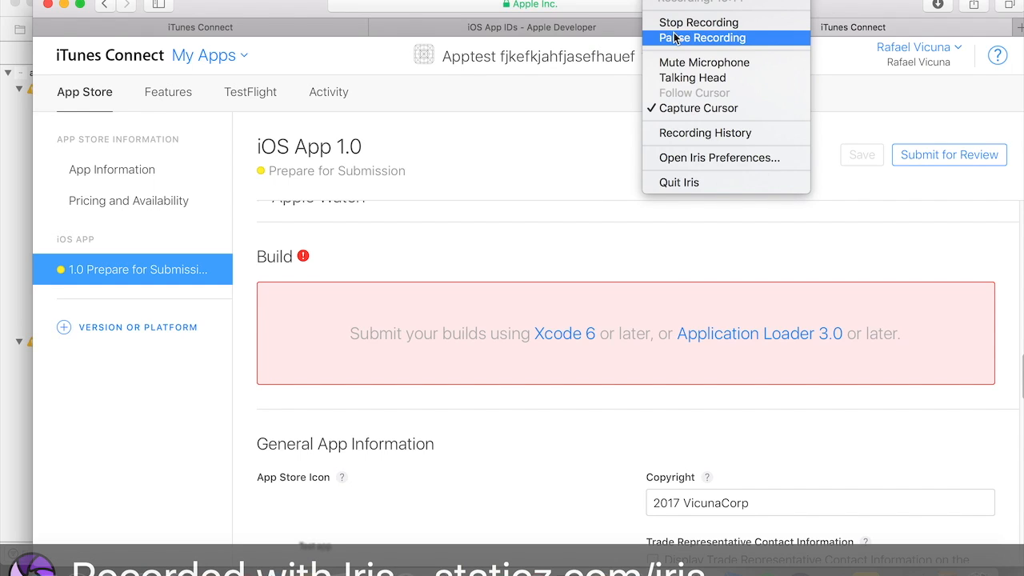
pyautogui.click(686, 37)
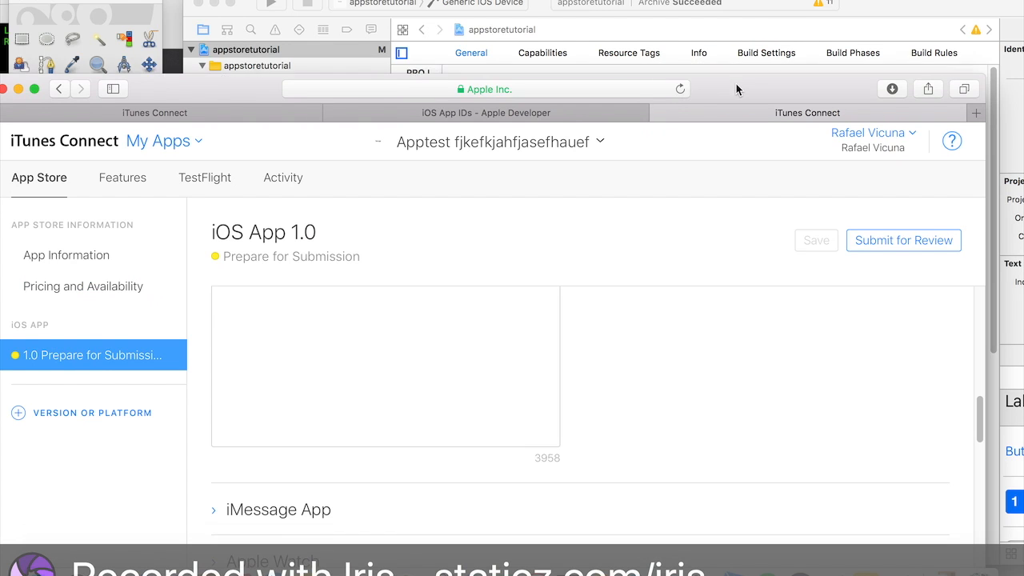
pyautogui.moveTo(736, 88); pyautogui.dragTo(737, 13)
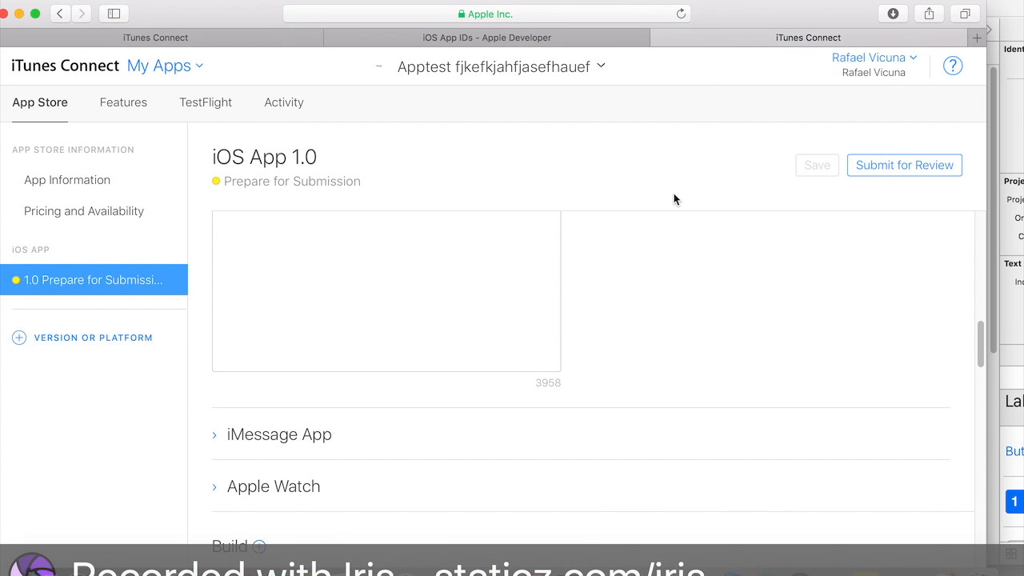
# - Add build 1.0 (1) to the version's Build section and save the version page
pyautogui.scroll(-5, 672, 232)
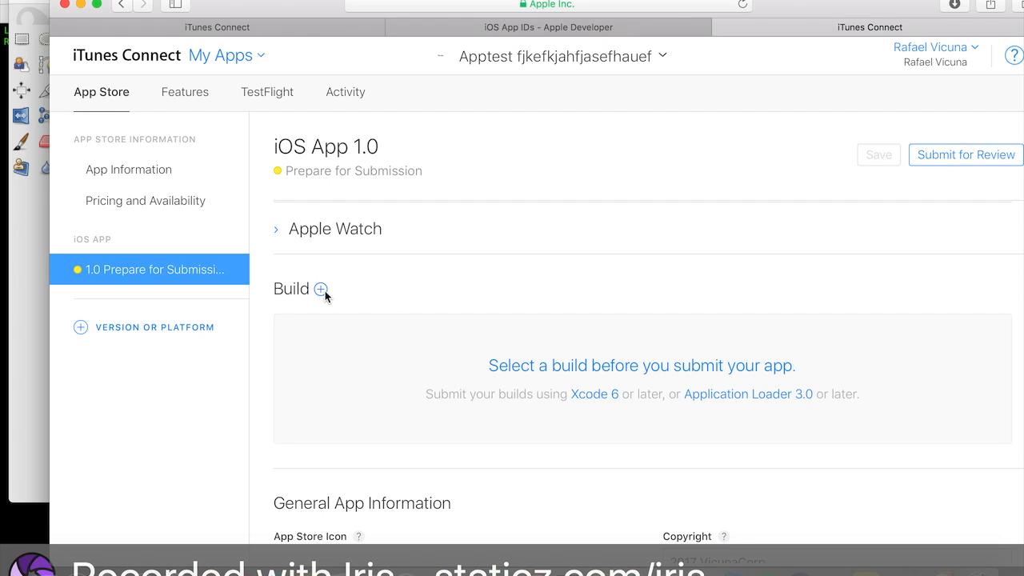
pyautogui.click(323, 291)
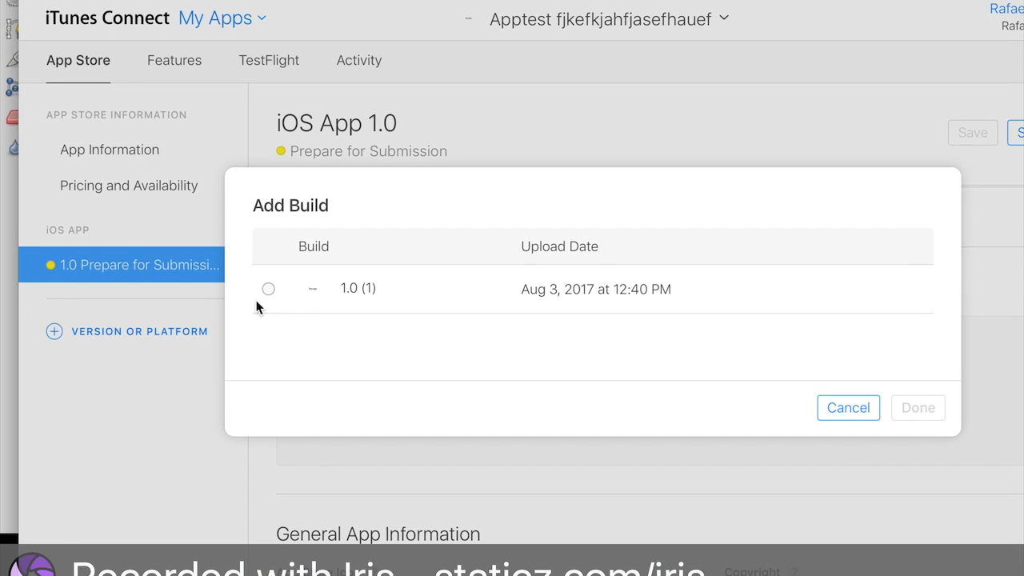
pyautogui.click(268, 288)
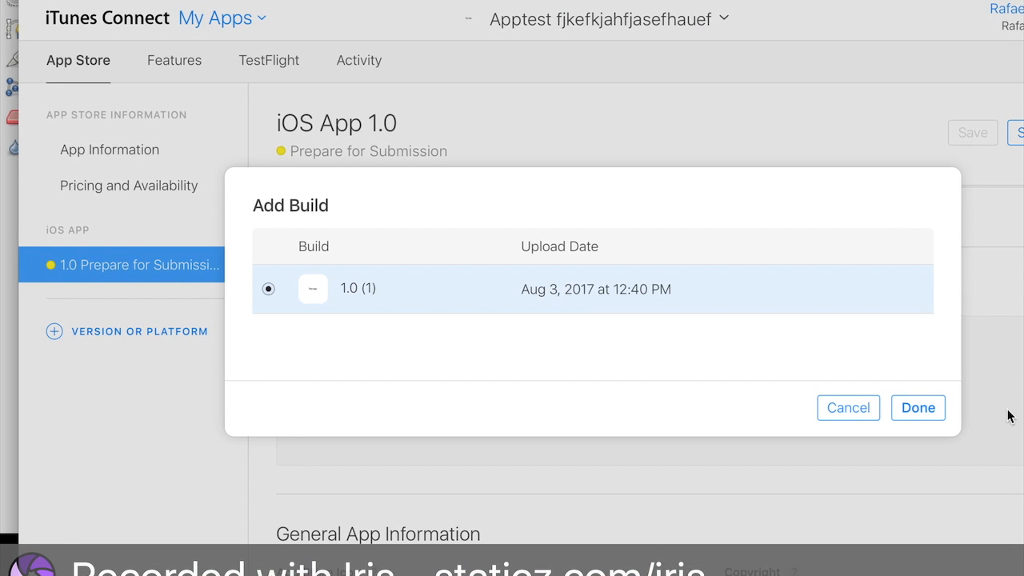
pyautogui.click(931, 412)
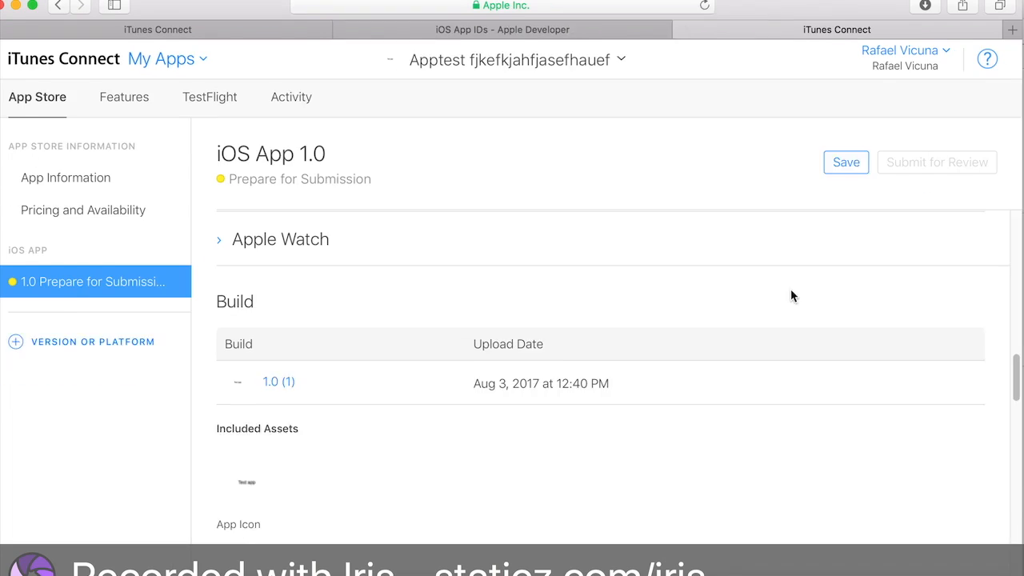
pyautogui.click(835, 160)
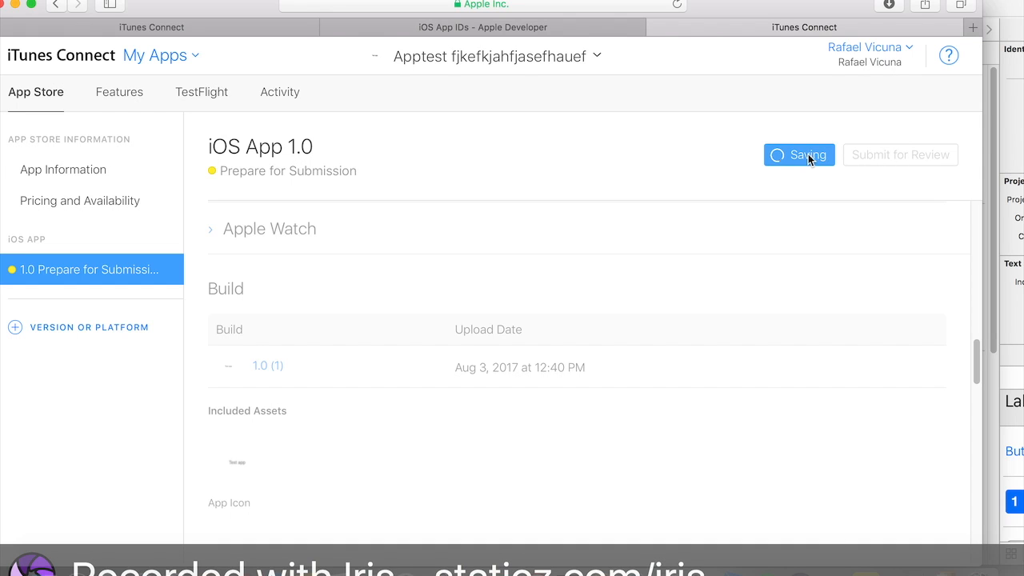
# - Examine the list of appstoretutorial archives in the Xcode Organizer
pyautogui.moveTo(820, 6); pyautogui.dragTo(682, 6)
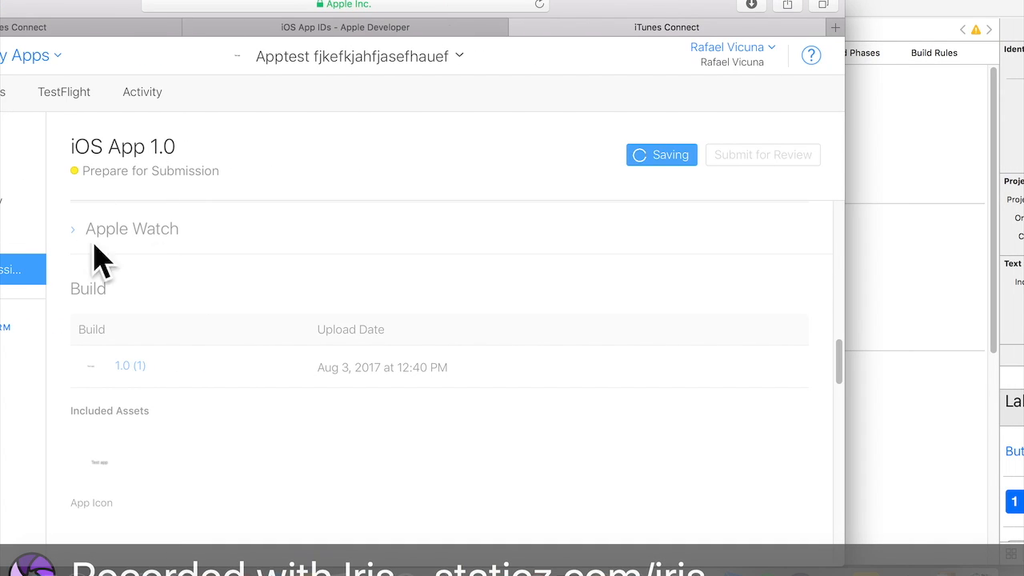
pyautogui.scroll(-1, 170, 288)
pyautogui.click(950, 320)
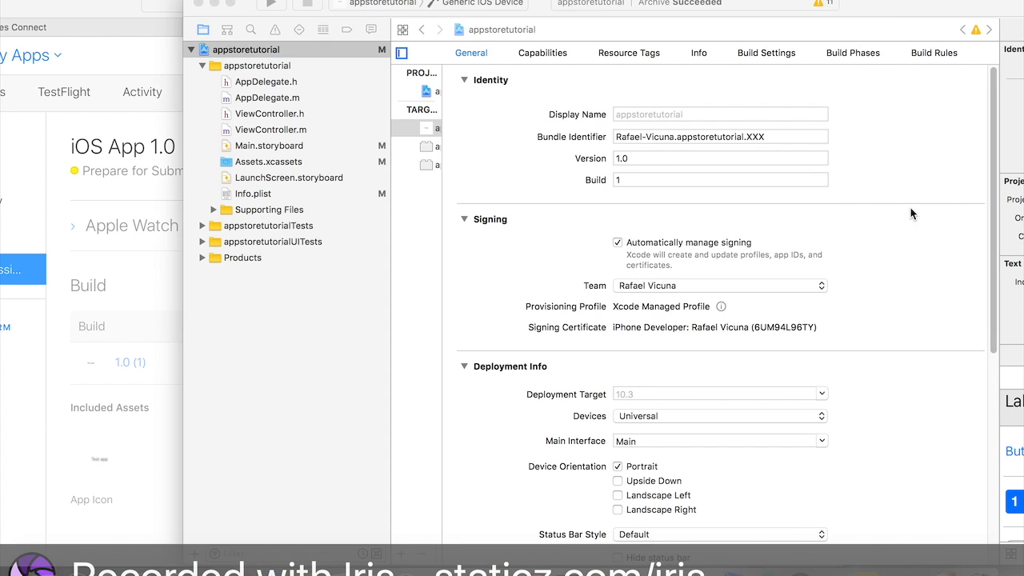
pyautogui.moveTo(887, 11); pyautogui.dragTo(748, 199)
pyautogui.click(351, 0)
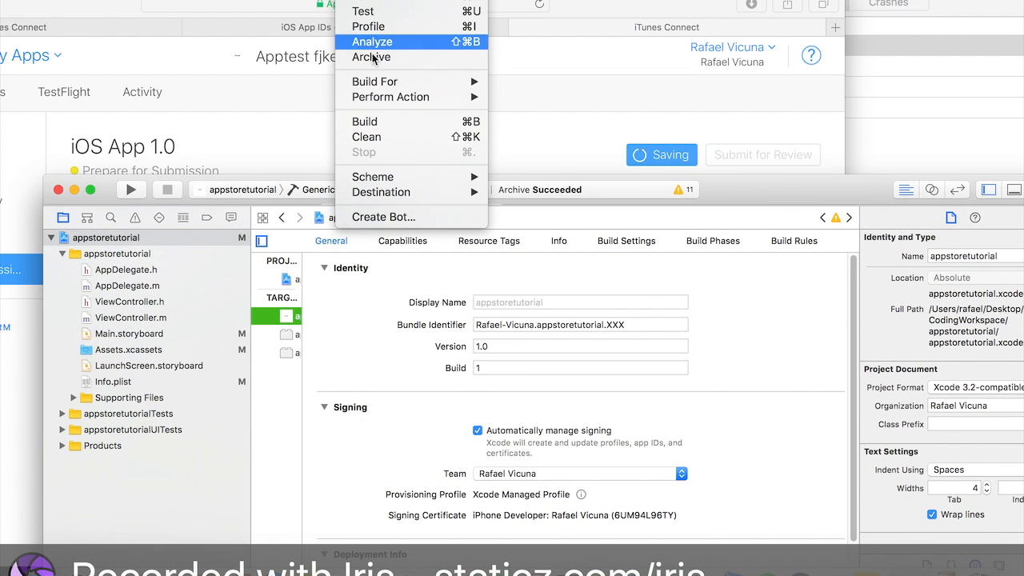
pyautogui.click(856, 115)
pyautogui.click(856, 114)
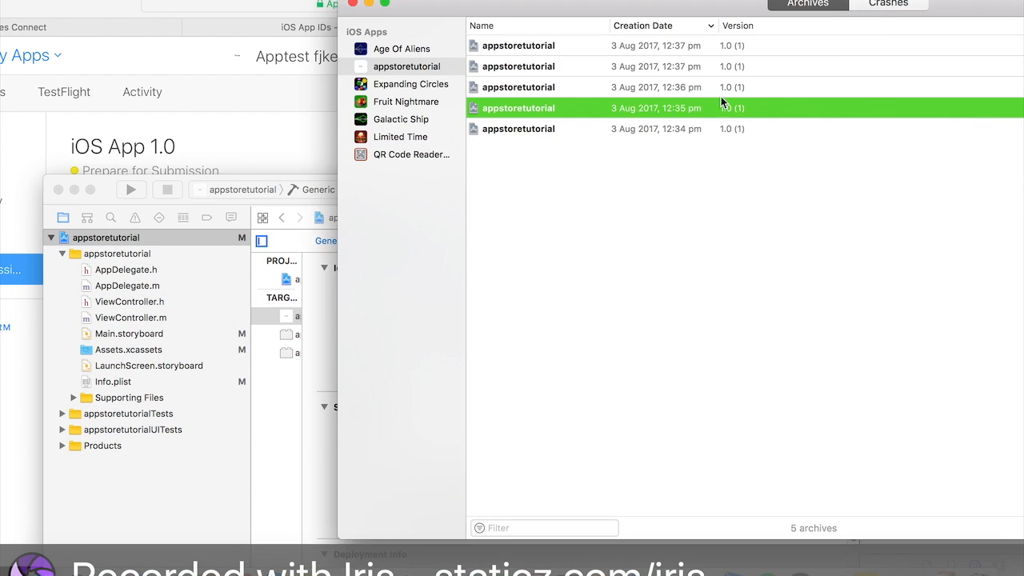
pyautogui.moveTo(661, 21); pyautogui.dragTo(451, 21)
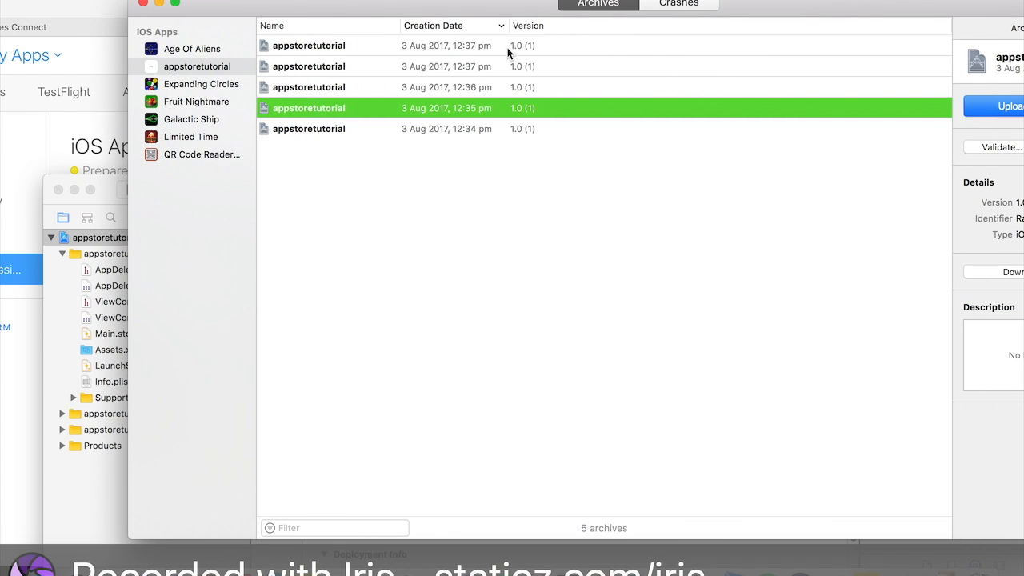
pyautogui.click(507, 49)
pyautogui.moveTo(749, 7); pyautogui.dragTo(613, 38)
pyautogui.moveTo(703, 11); pyautogui.dragTo(862, 11)
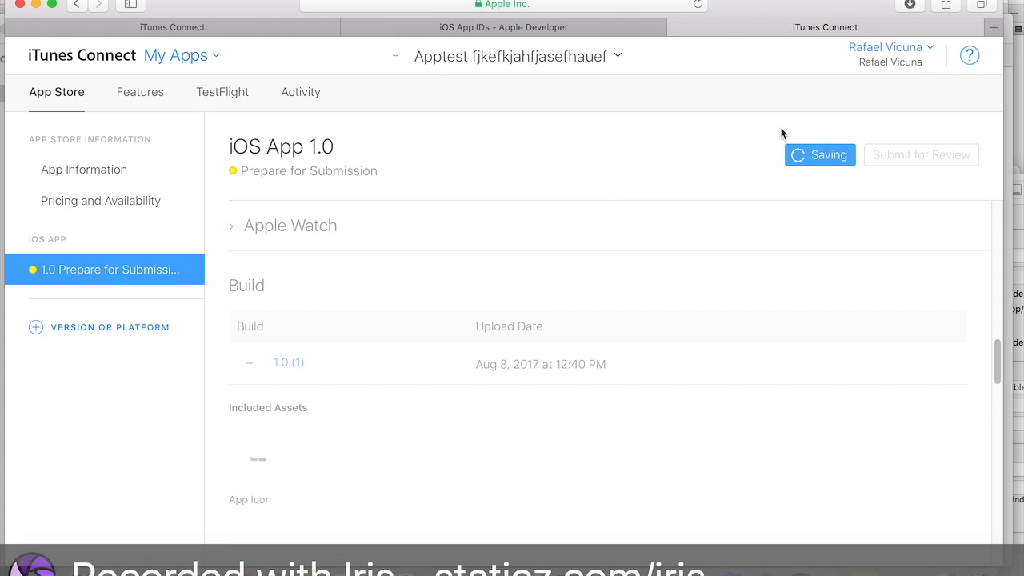
pyautogui.moveTo(788, 4); pyautogui.dragTo(733, 3)
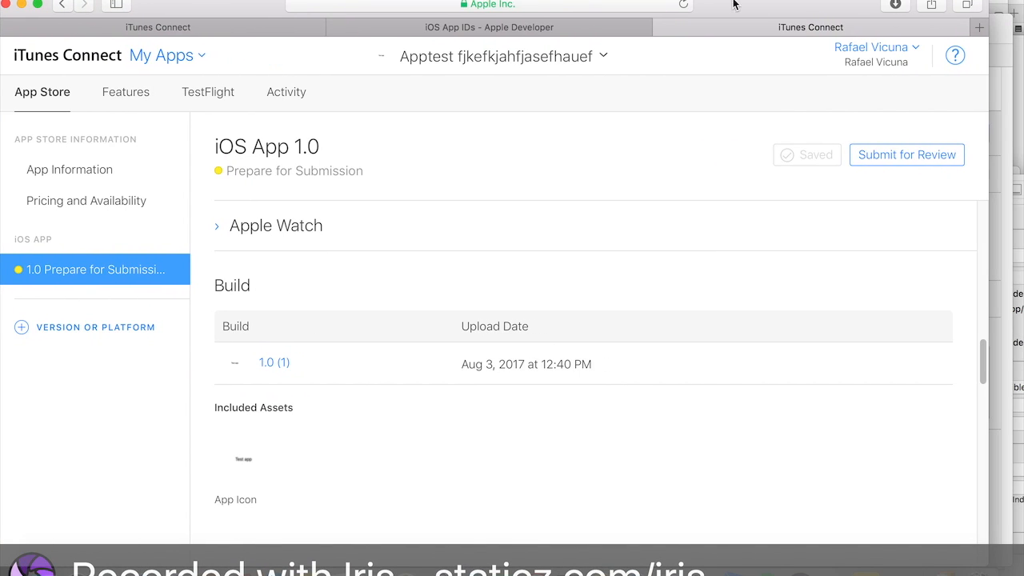
# - Open the app's Pricing and Availability section in iTunes Connect
pyautogui.scroll(15, 798, 274)
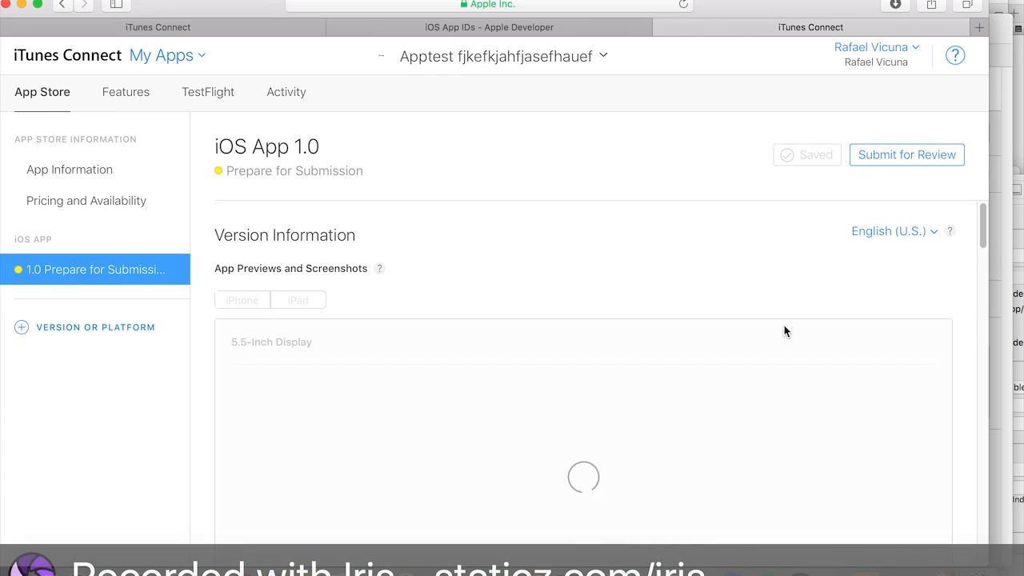
pyautogui.scroll(-10, 786, 321)
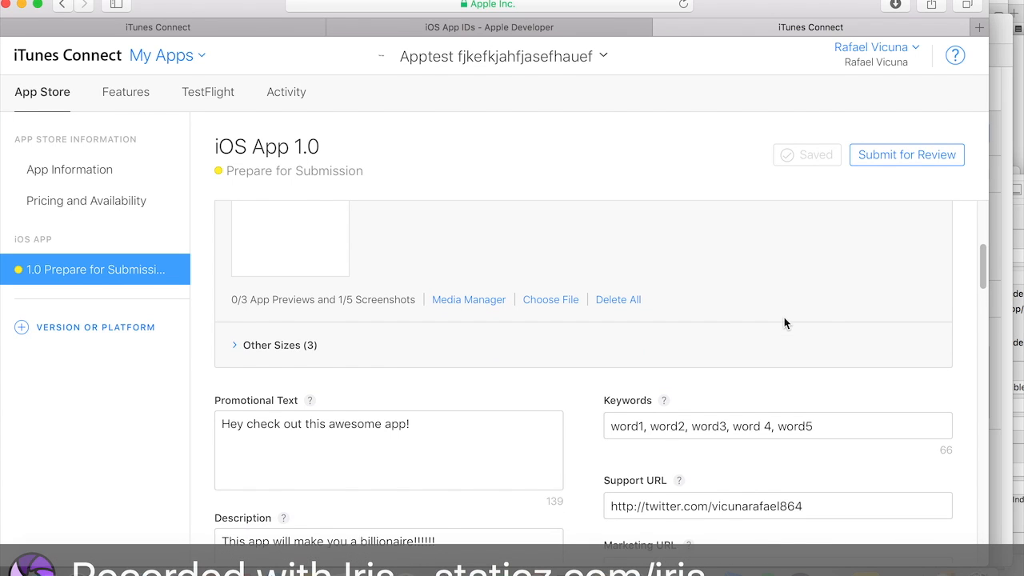
pyautogui.click(184, 226)
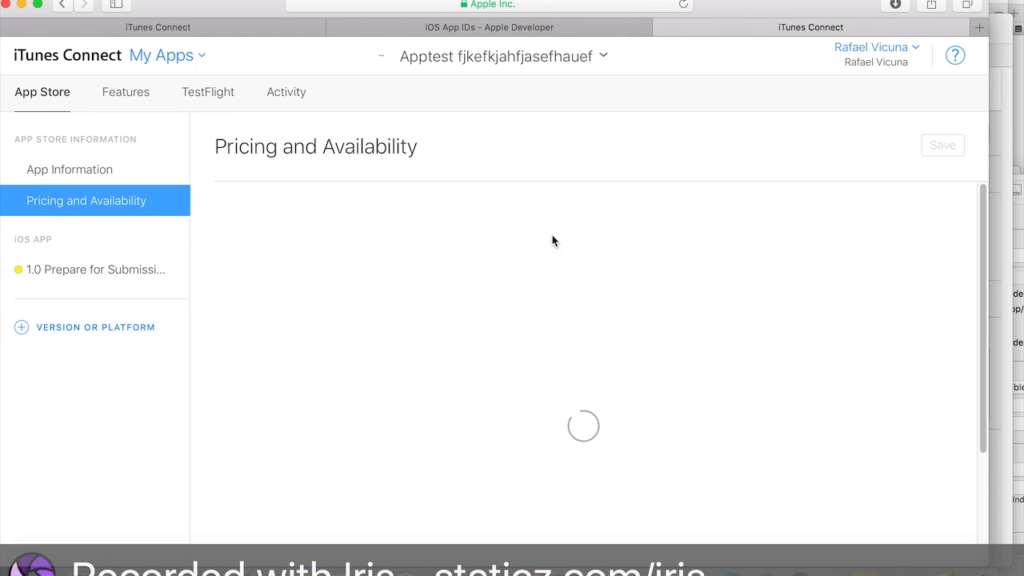
# - Open the 1.0 version page from Pricing and Availability and try submitting it for review
pyautogui.scroll(-3, 672, 254)
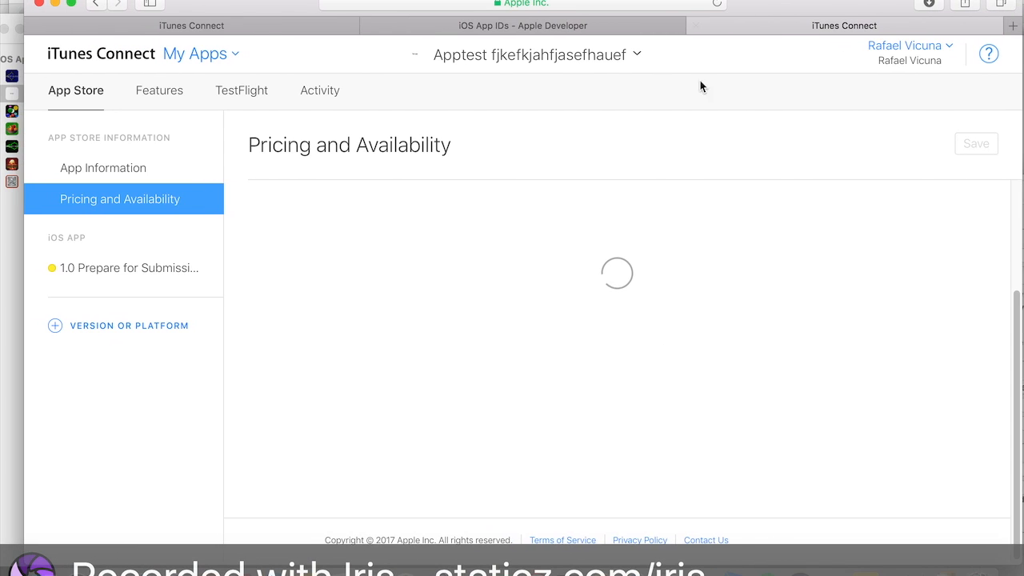
pyautogui.scroll(3, 642, 234)
pyautogui.scroll(-3, 676, 235)
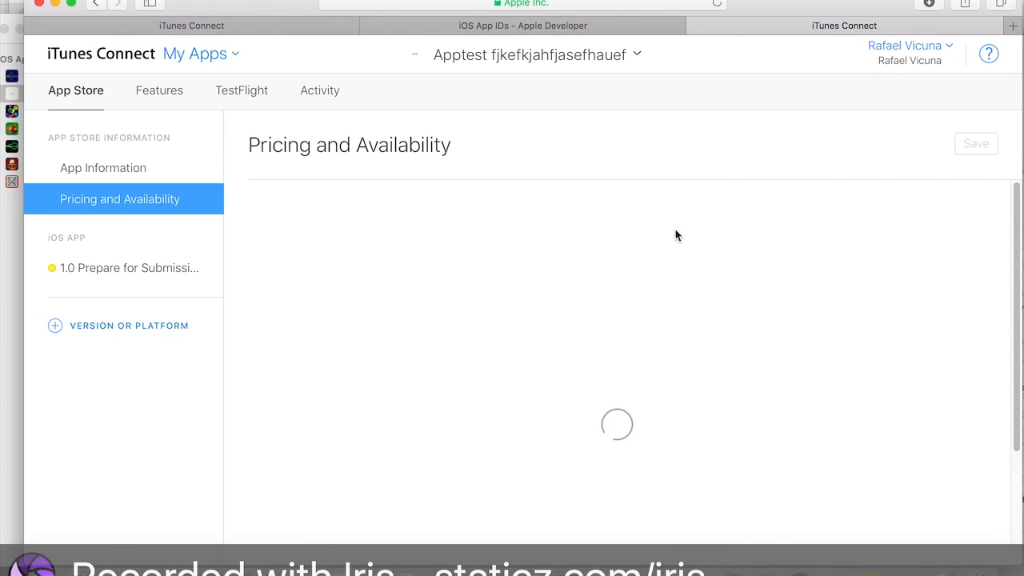
pyautogui.scroll(1, 617, 334)
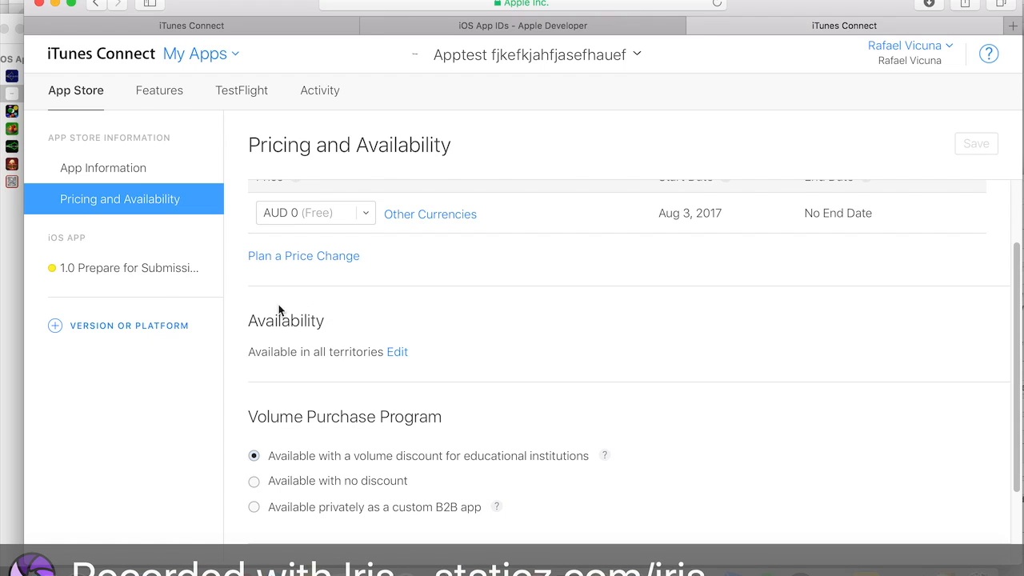
pyautogui.click(143, 287)
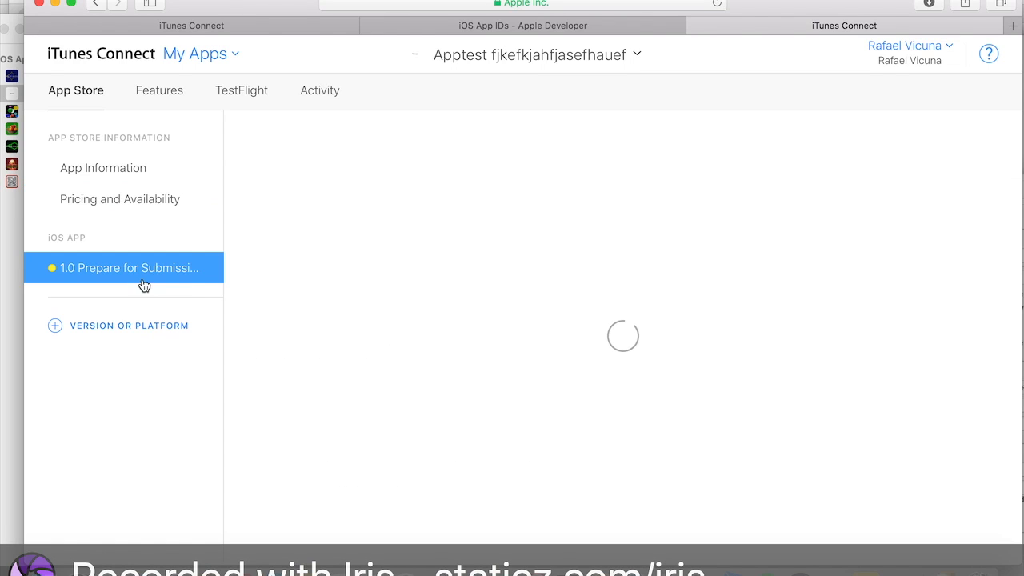
pyautogui.click(910, 149)
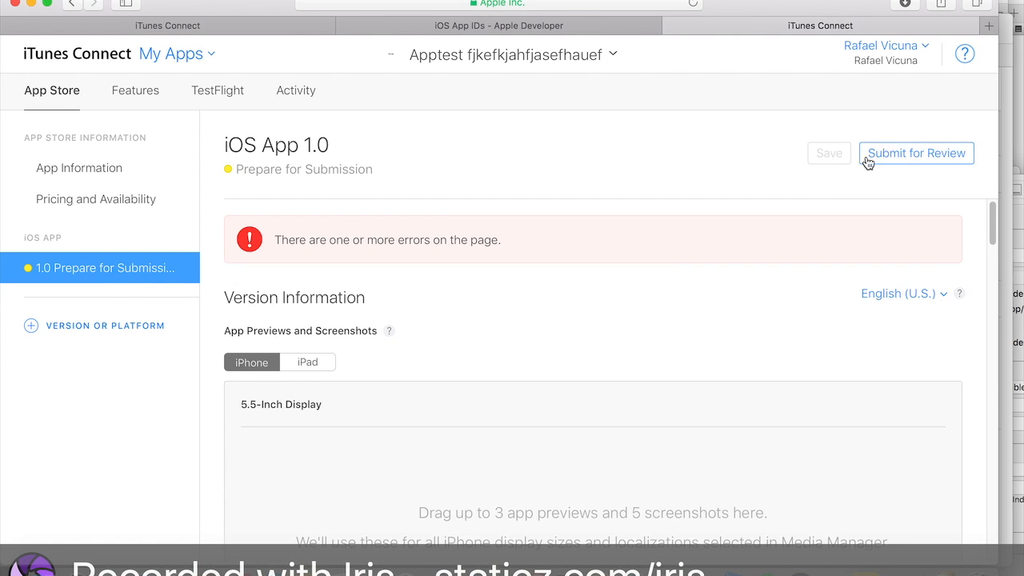
# - Enter the review contact's first name and last name in the App Review Information section
pyautogui.scroll(-10, 772, 248)
pyautogui.scroll(10, 771, 248)
pyautogui.scroll(-15, 772, 248)
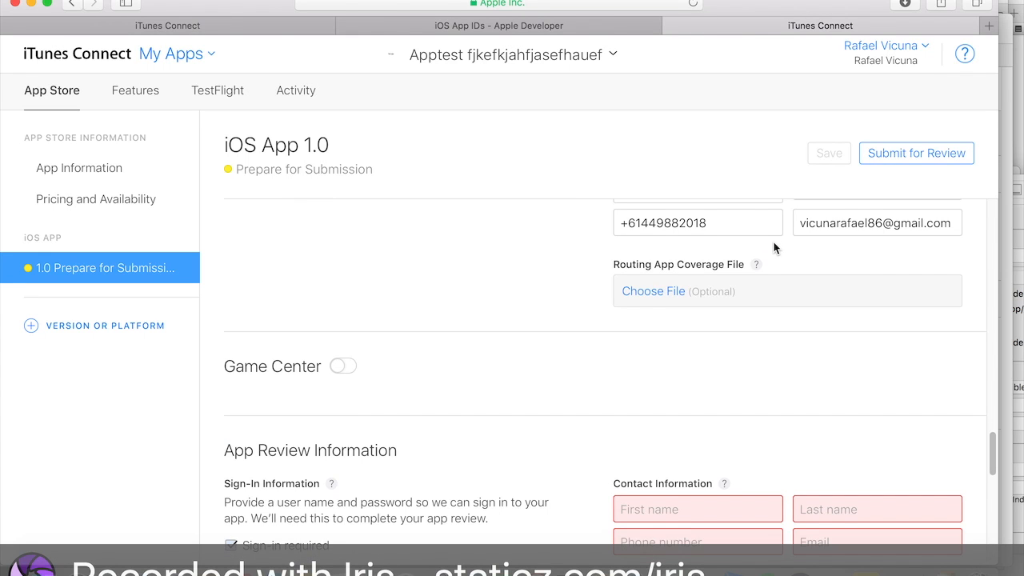
pyautogui.scroll(-3, 774, 244)
pyautogui.click(720, 408)
pyautogui.write('Rejrer')
pyautogui.press('Tab')
pyautogui.write('ehrehr3hr3')
# - Fill in the review contact's phone number and e-mail address, then save the version page
pyautogui.click(696, 450)
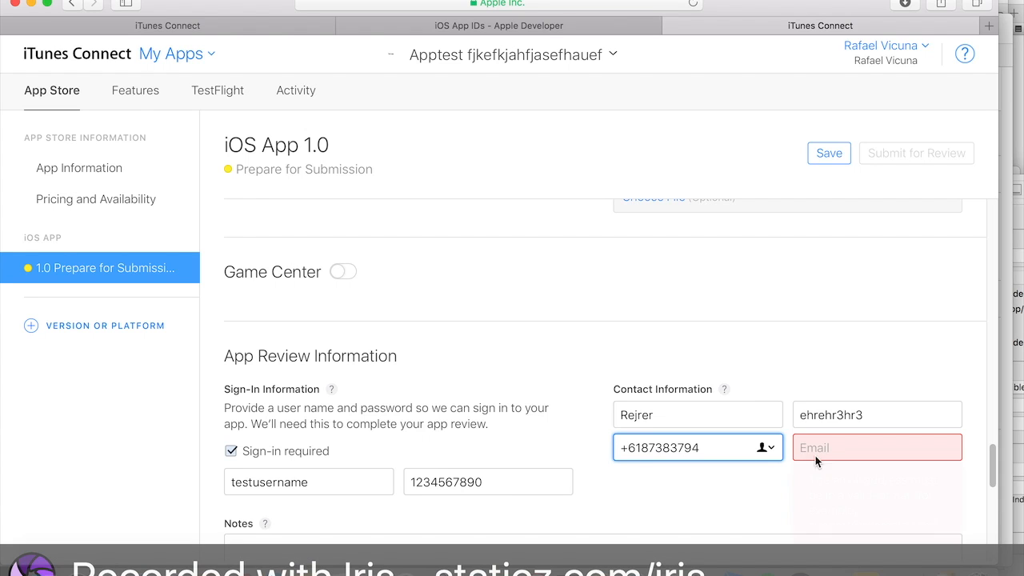
pyautogui.click(822, 451)
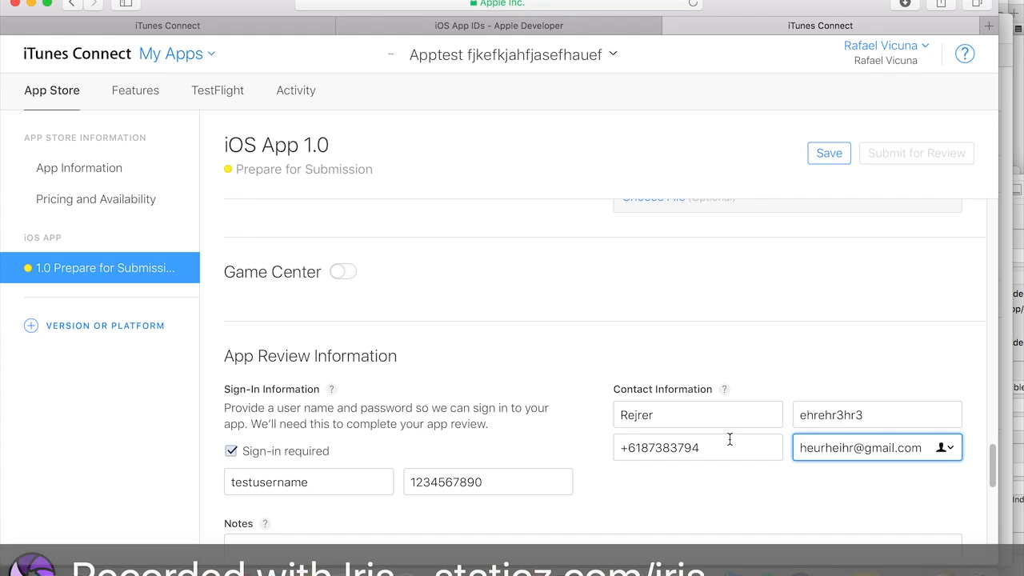
pyautogui.click(729, 444)
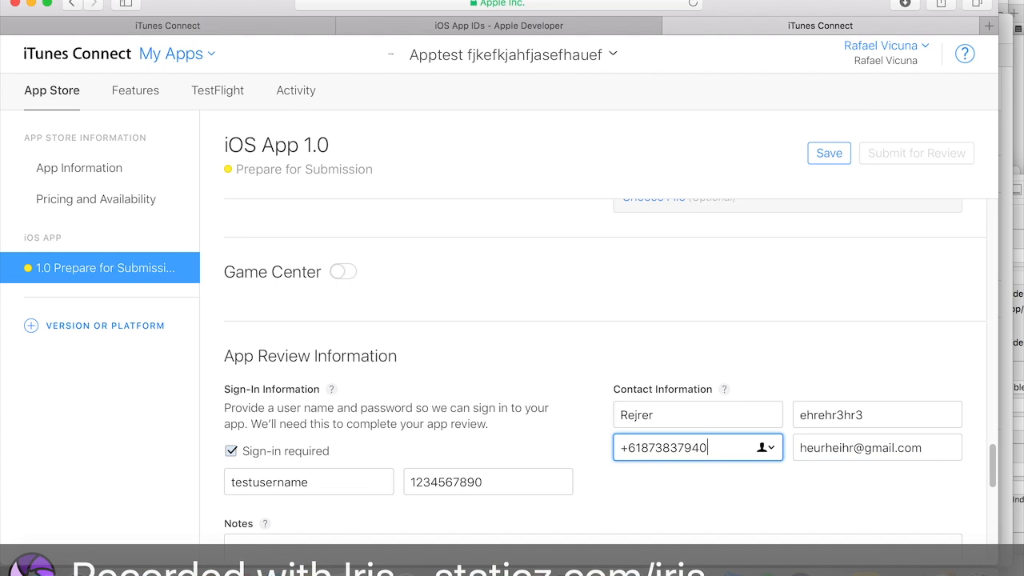
pyautogui.click(830, 162)
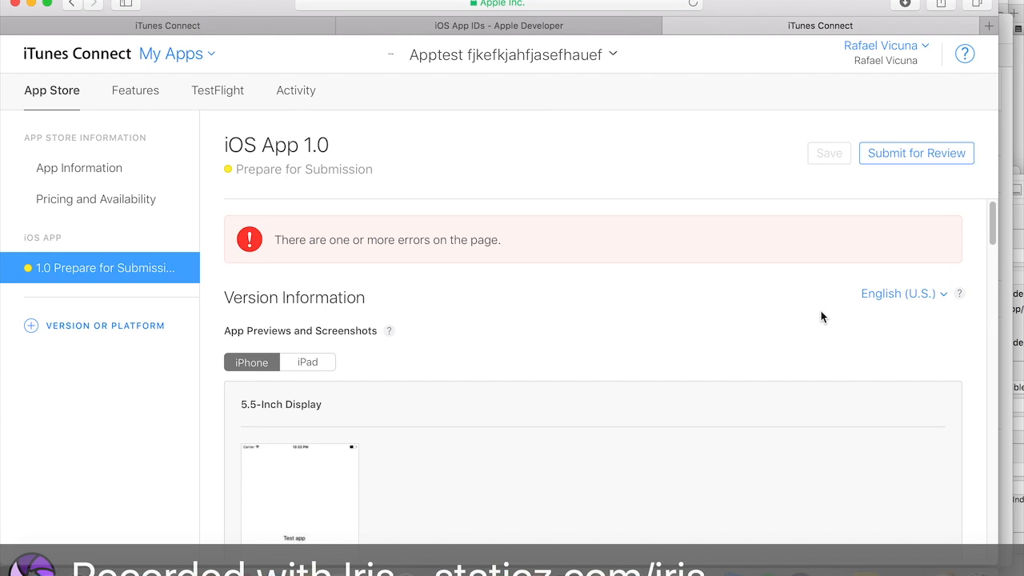
# - Correct the review contact's phone number and save the version page again
pyautogui.scroll(-15, 820, 312)
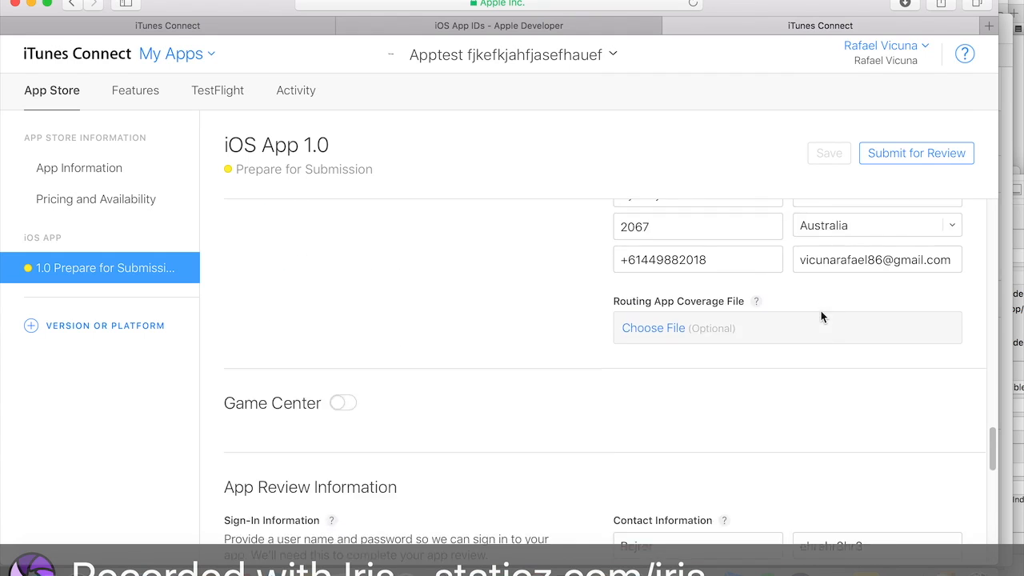
pyautogui.click(722, 366)
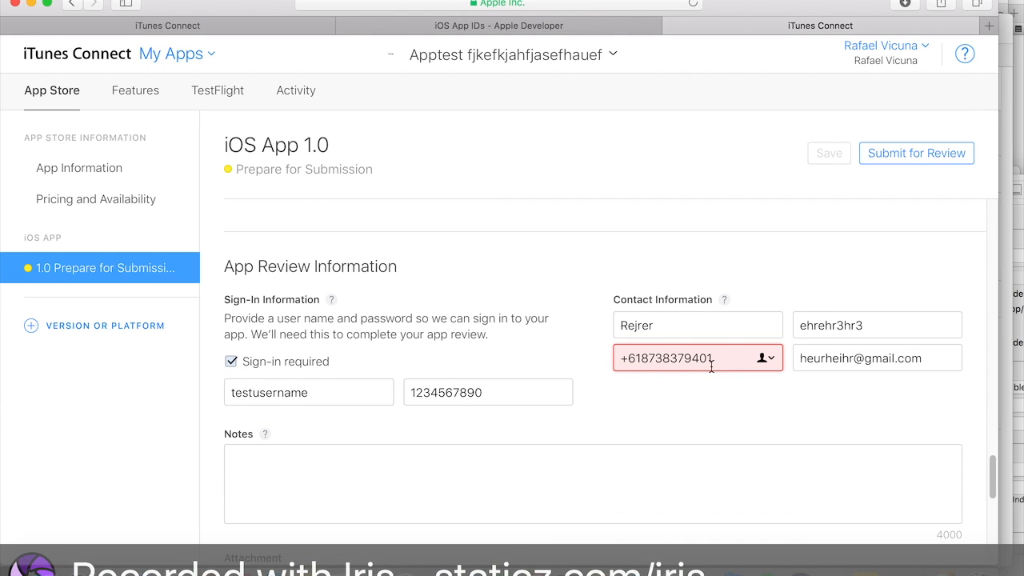
pyautogui.moveTo(718, 364); pyautogui.dragTo(641, 362)
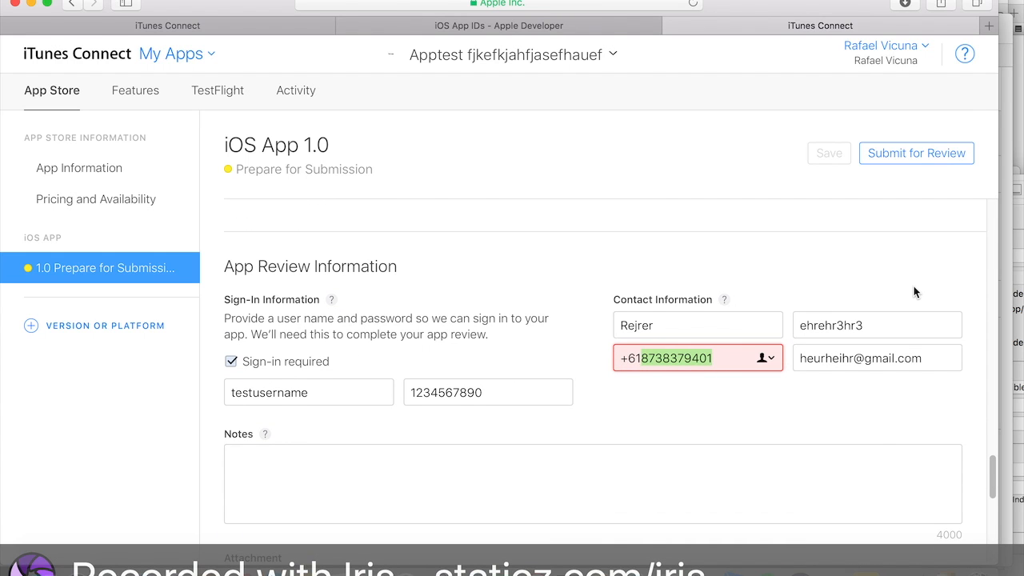
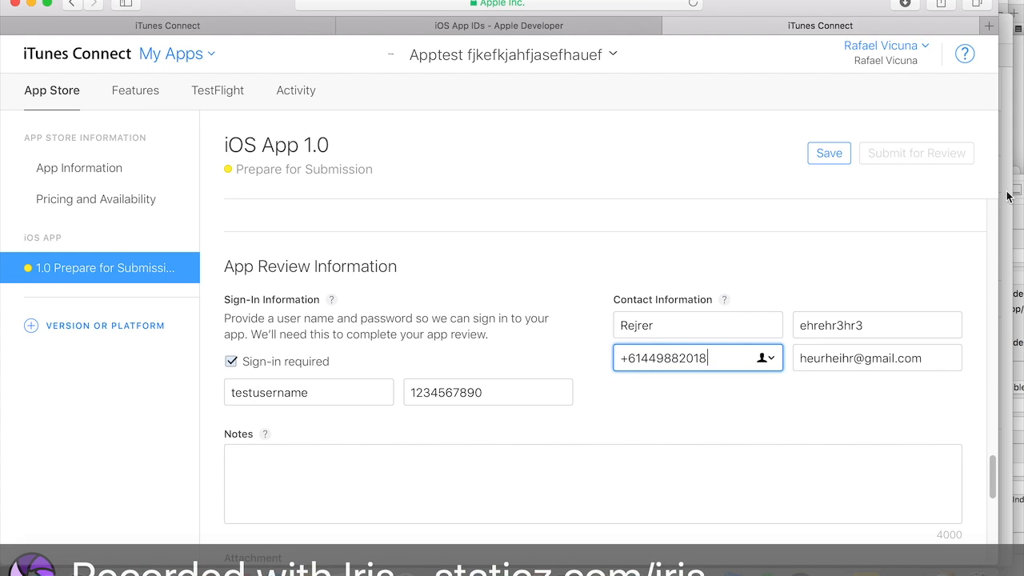
pyautogui.click(830, 156)
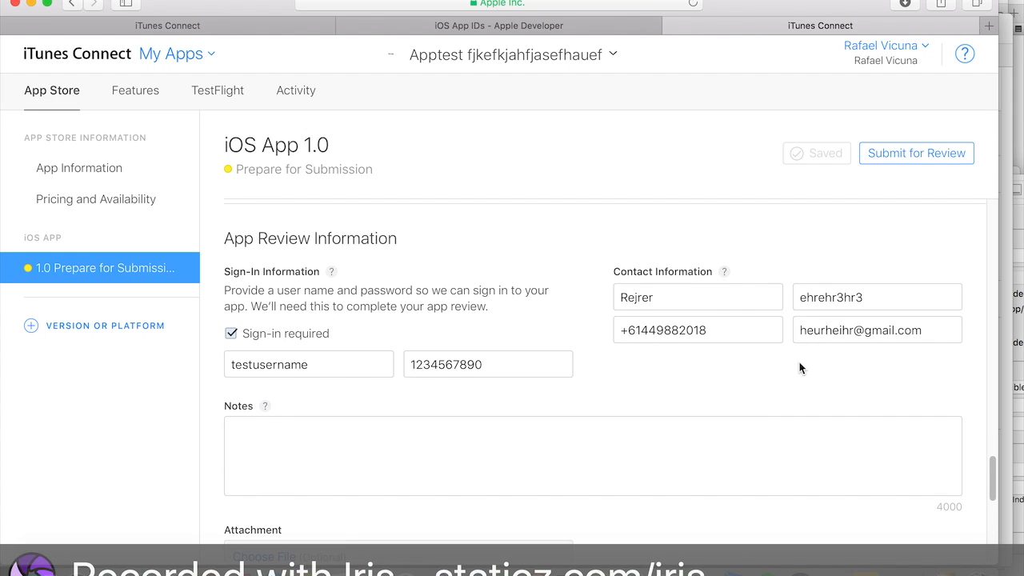
# - Try submitting the version for review and scan the page sections for remaining errors
pyautogui.click(916, 153)
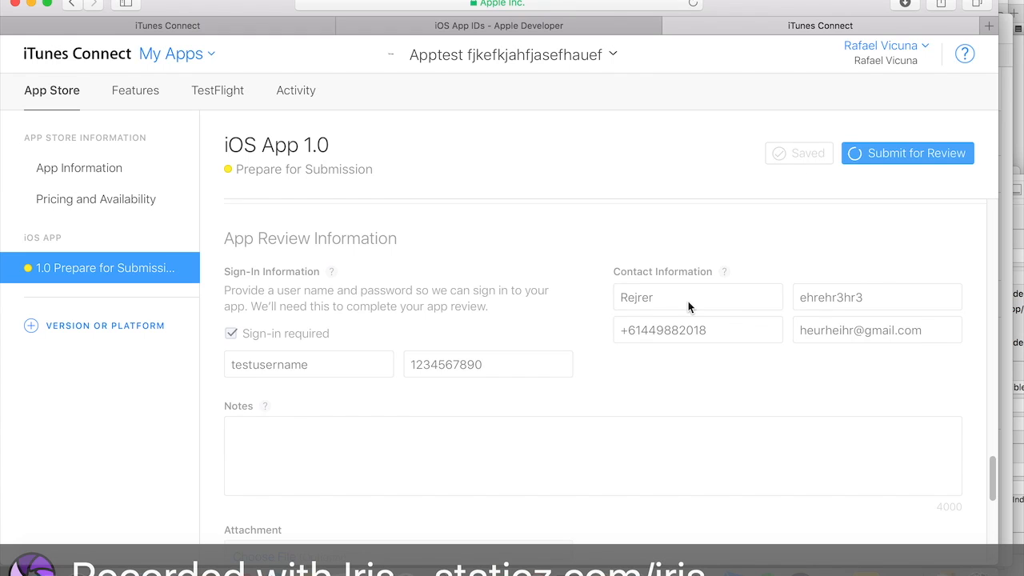
pyautogui.scroll(-20, 685, 310)
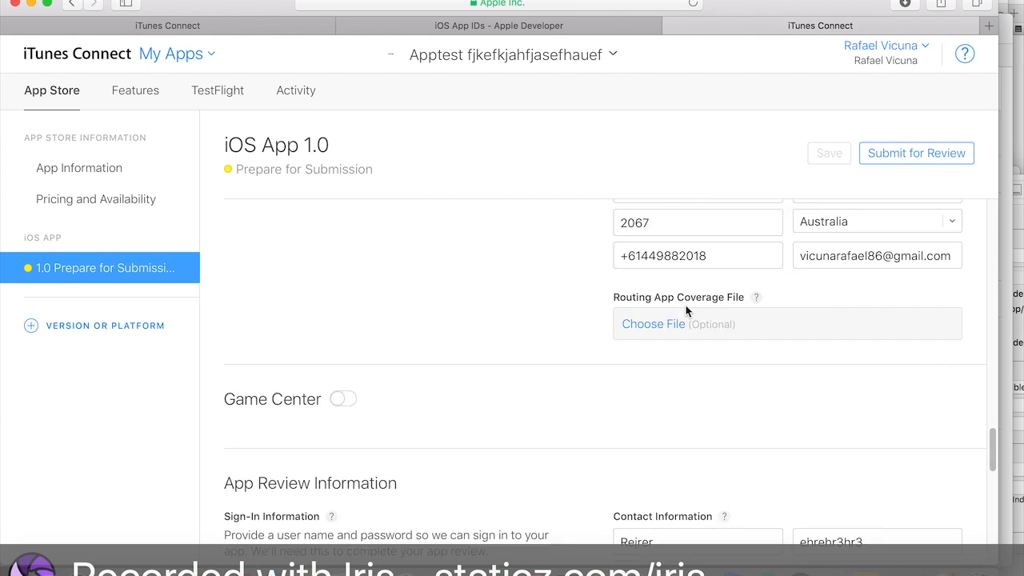
pyautogui.scroll(15, 687, 312)
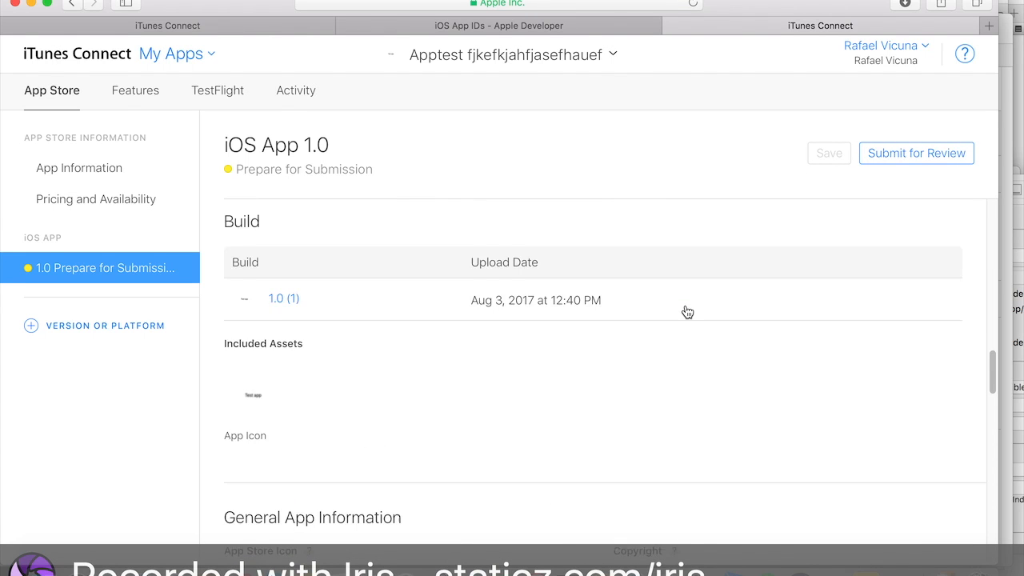
pyautogui.scroll(10, 687, 312)
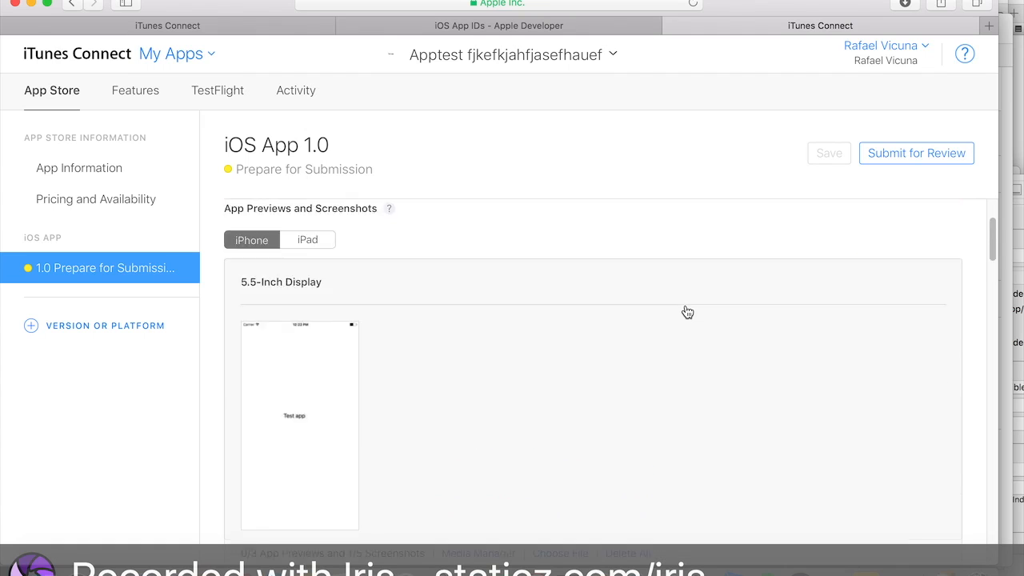
pyautogui.scroll(-5, 686, 312)
pyautogui.scroll(-15, 687, 312)
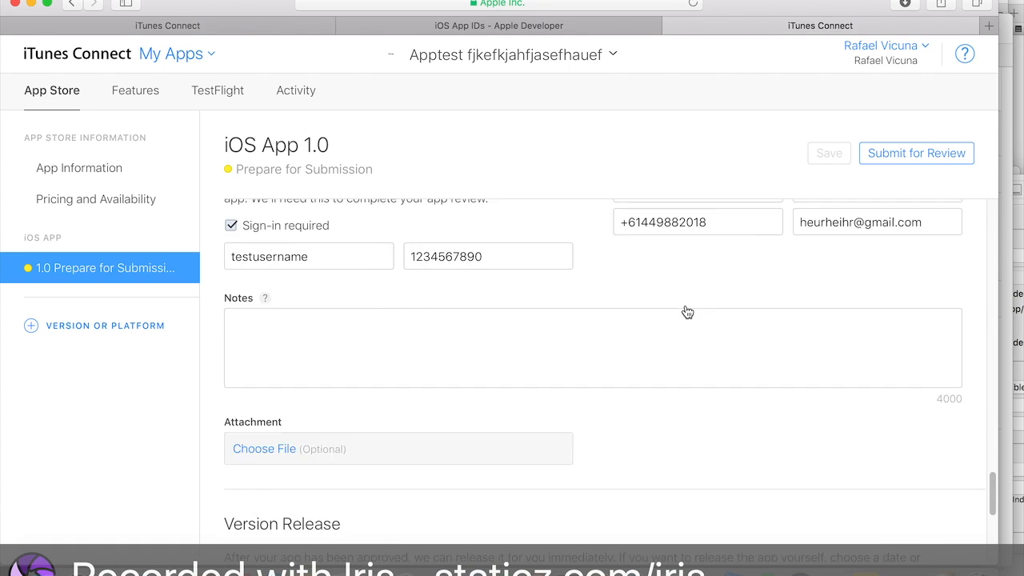
pyautogui.scroll(2, 685, 311)
pyautogui.scroll(-8, 685, 312)
pyautogui.scroll(6, 685, 311)
pyautogui.scroll(10, 493, 353)
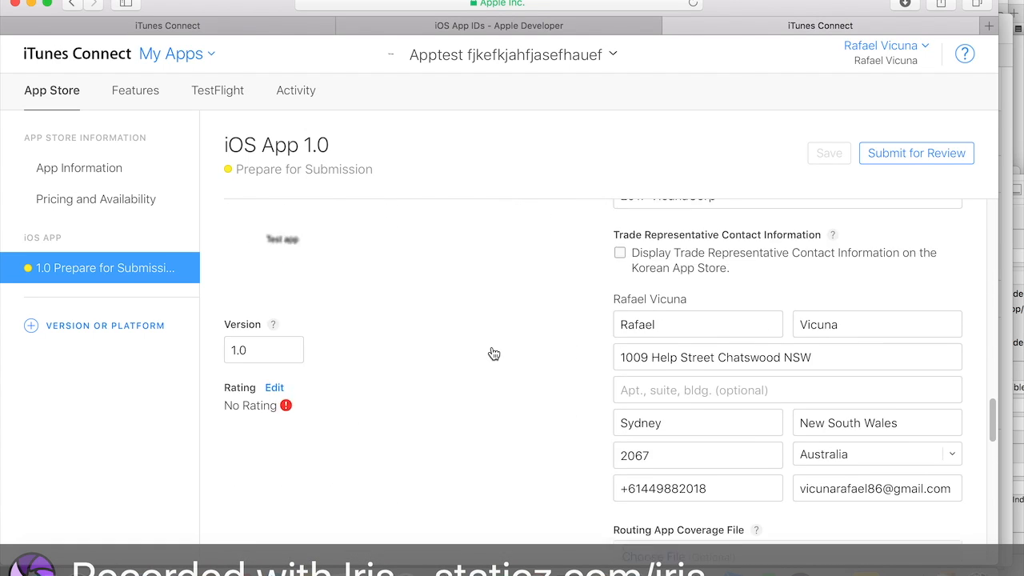
# - Open the rating editor and set every content description to None and both web and gambling items to No
pyautogui.click(274, 399)
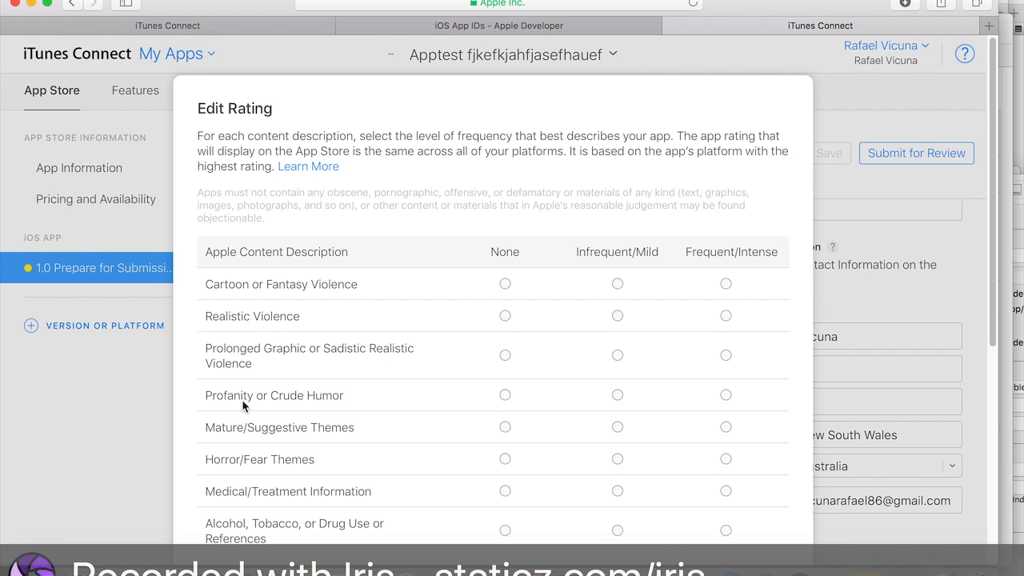
pyautogui.click(504, 239)
pyautogui.click(504, 270)
pyautogui.click(505, 311)
pyautogui.scroll(-2, 506, 315)
pyautogui.scroll(-1, 506, 317)
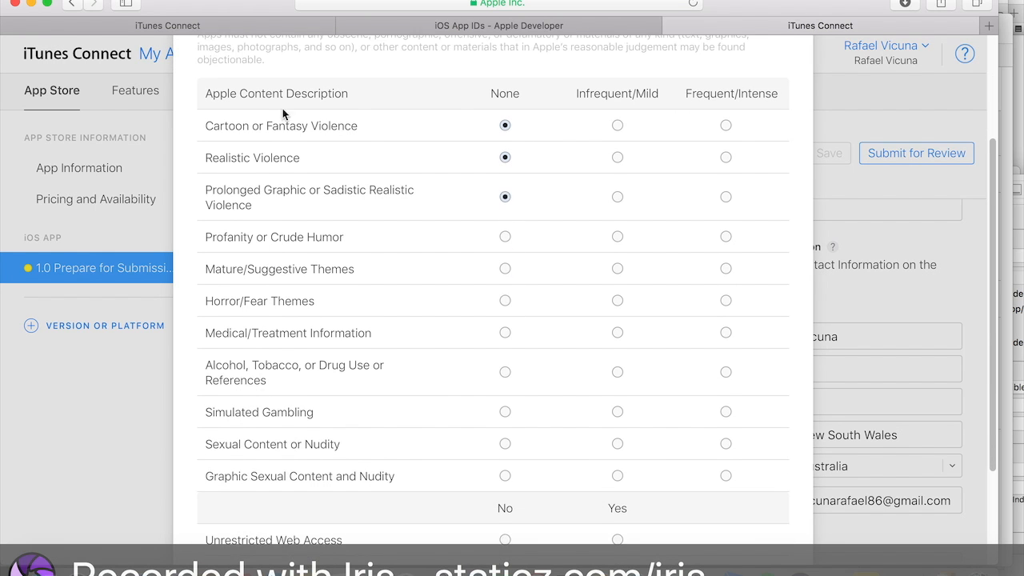
pyautogui.click(504, 237)
pyautogui.click(505, 268)
pyautogui.click(504, 301)
pyautogui.click(504, 333)
pyautogui.click(505, 370)
pyautogui.click(504, 412)
pyautogui.click(504, 444)
pyautogui.click(504, 476)
pyautogui.scroll(-4, 507, 447)
pyautogui.click(506, 397)
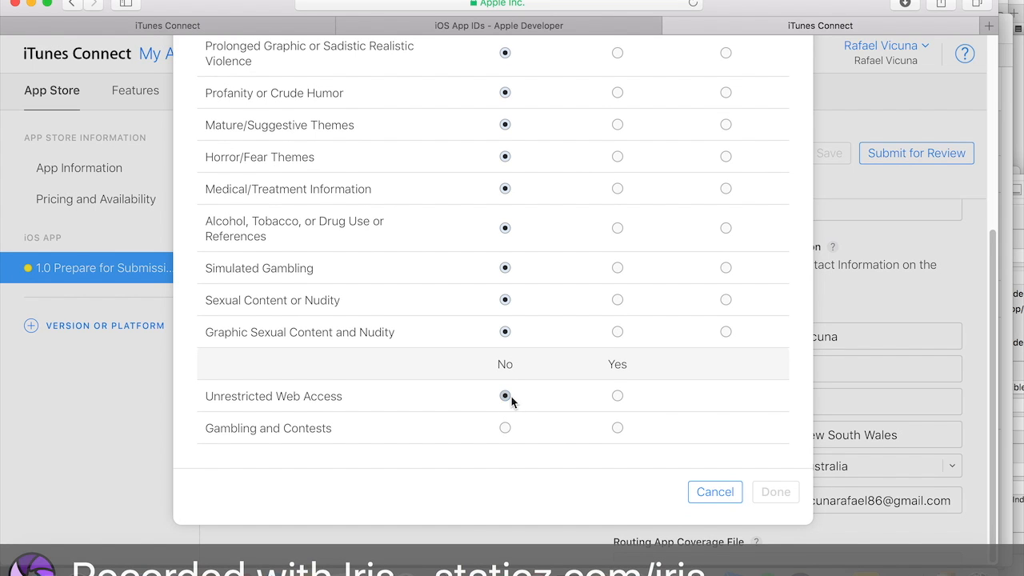
pyautogui.click(506, 428)
# - Finish the Edit Rating dialog with all descriptions at None and Made for Kids unchecked, and apply it
pyautogui.scroll(3, 512, 373)
pyautogui.scroll(-4, 509, 376)
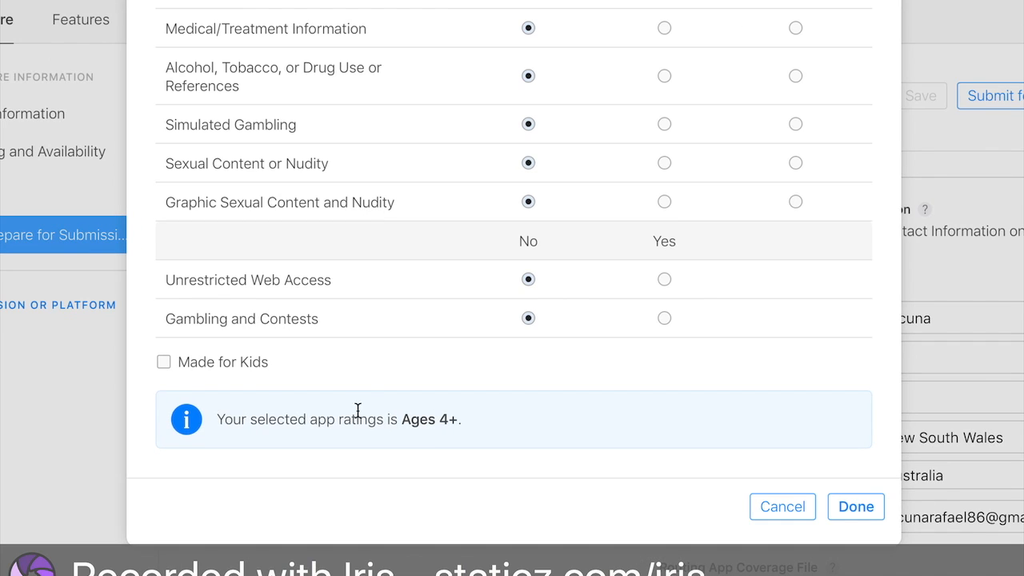
pyautogui.moveTo(443, 419); pyautogui.dragTo(407, 419)
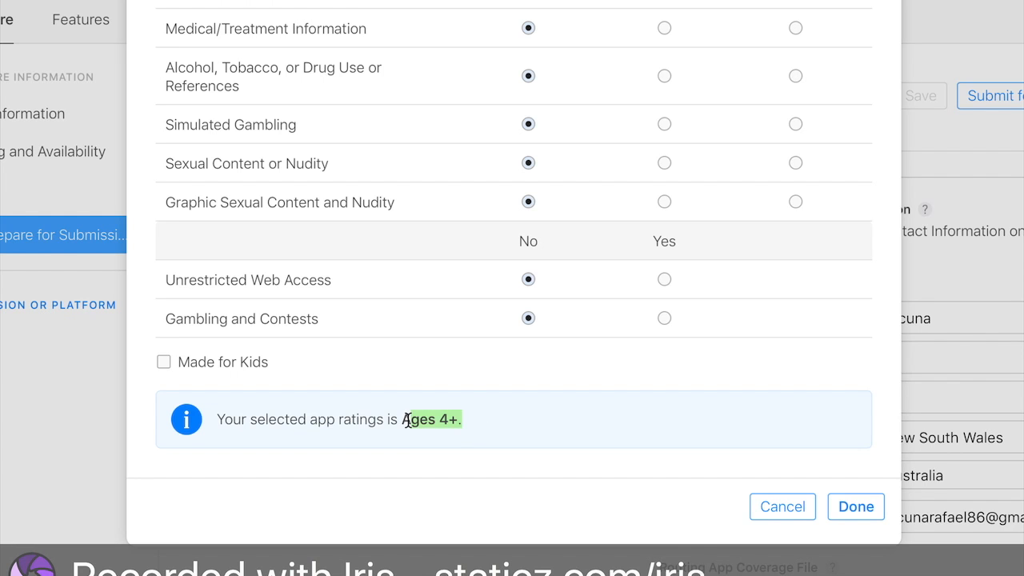
pyautogui.click(452, 402)
pyautogui.scroll(10, 510, 300)
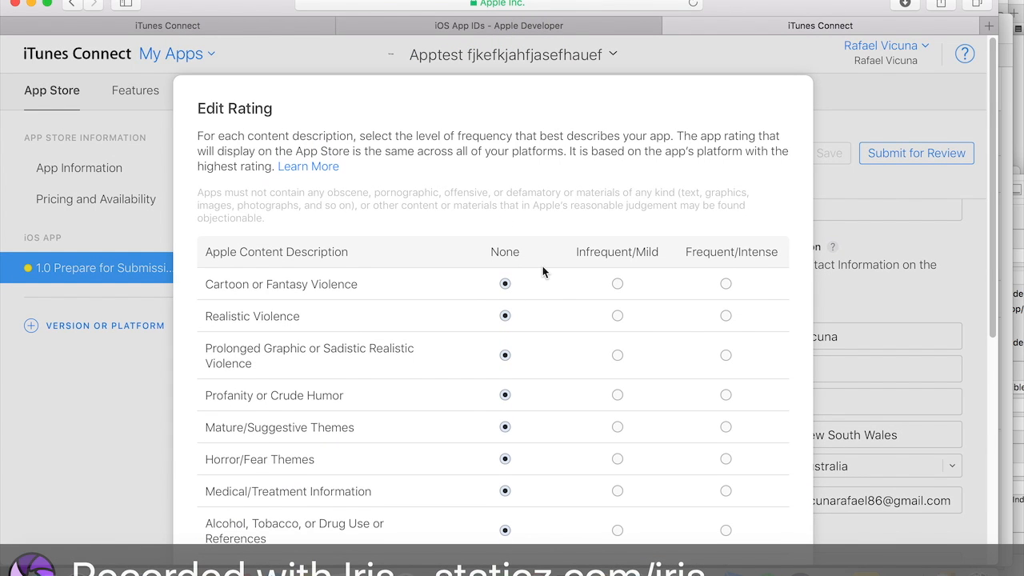
pyautogui.scroll(-2, 542, 272)
pyautogui.click(617, 218)
pyautogui.click(505, 217)
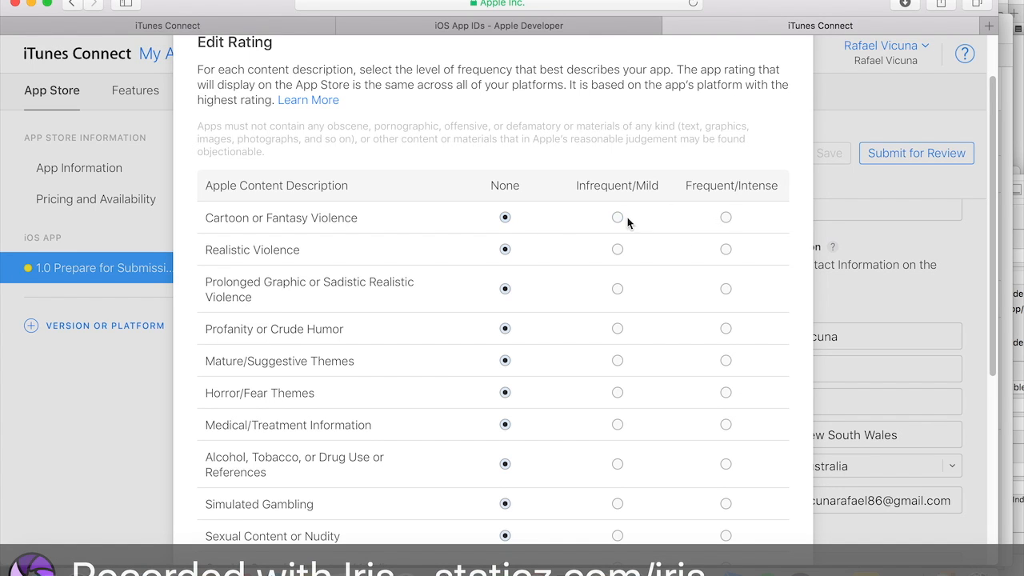
pyautogui.scroll(-10, 655, 222)
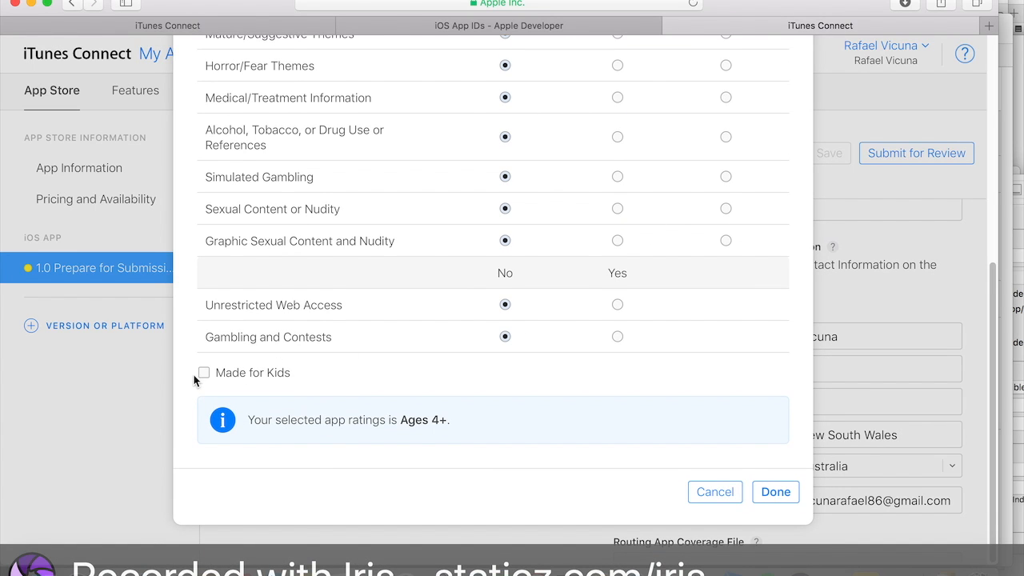
pyautogui.click(204, 372)
pyautogui.click(205, 375)
pyautogui.click(776, 491)
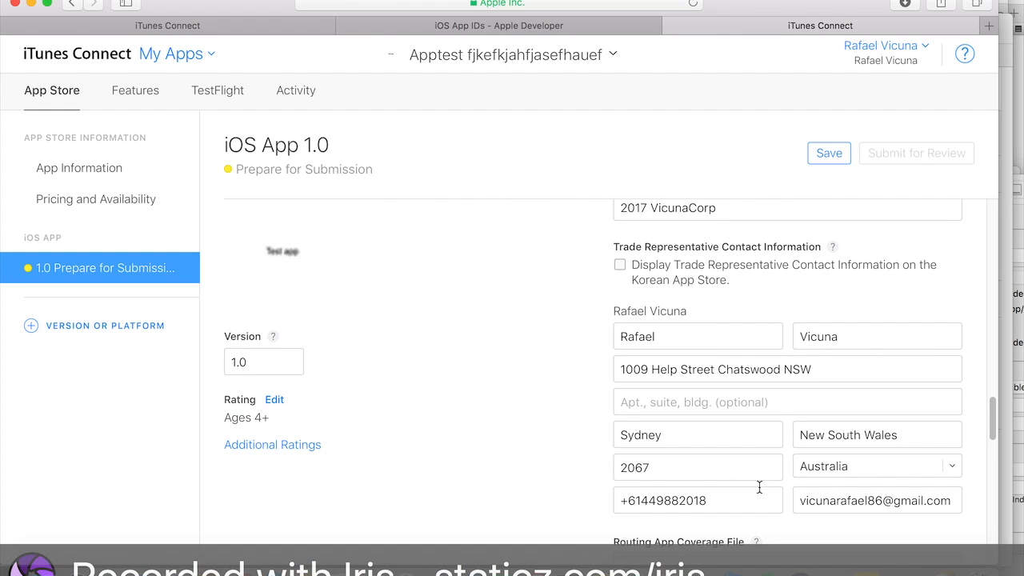
# - Save the version page with the new age rating
pyautogui.scroll(3, 695, 403)
pyautogui.scroll(-5, 695, 402)
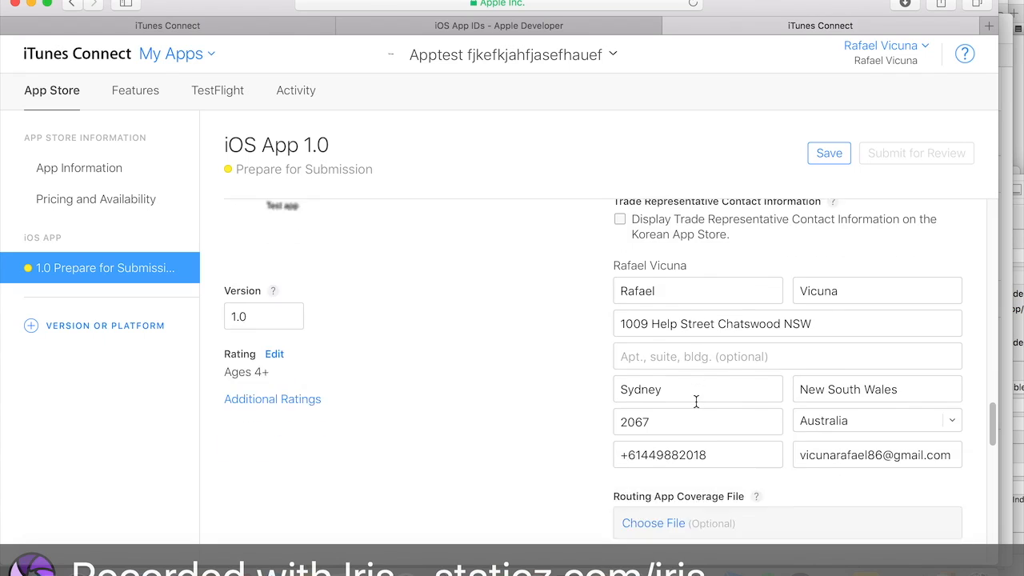
pyautogui.scroll(2, 695, 403)
pyautogui.click(832, 152)
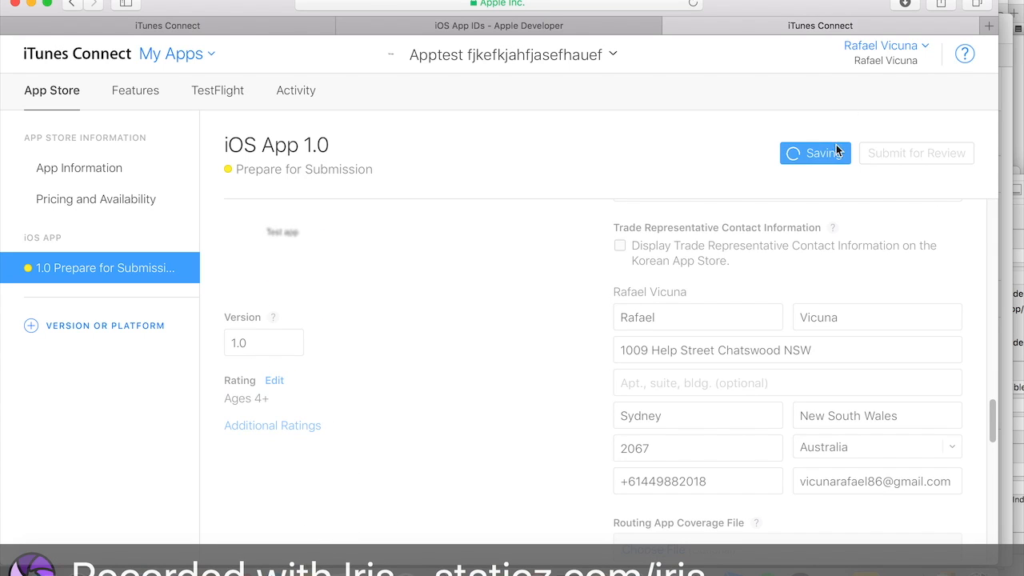
# - Start submitting version 1.0 for review to open the submission questions
pyautogui.scroll(-2, 826, 139)
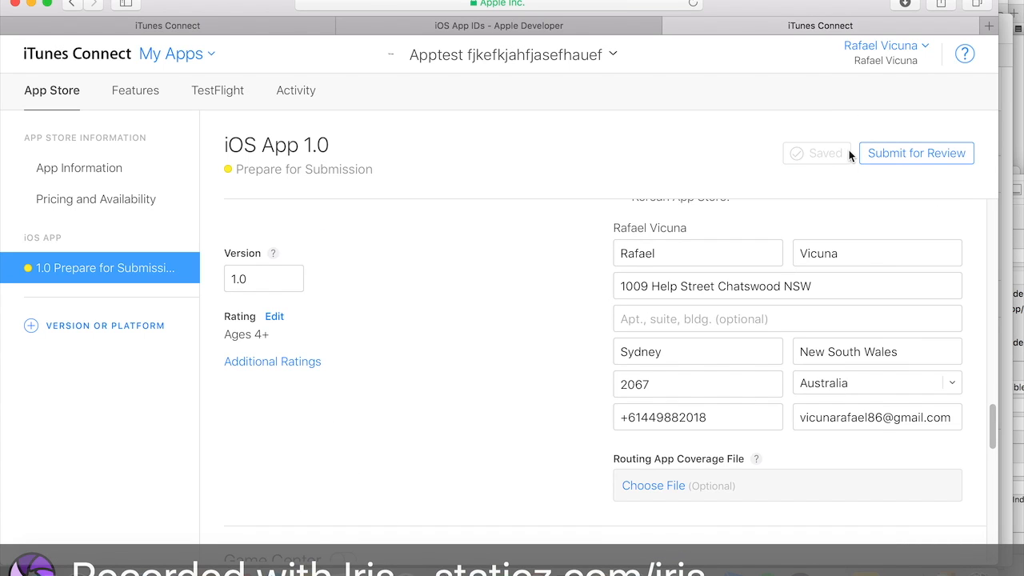
pyautogui.click(882, 152)
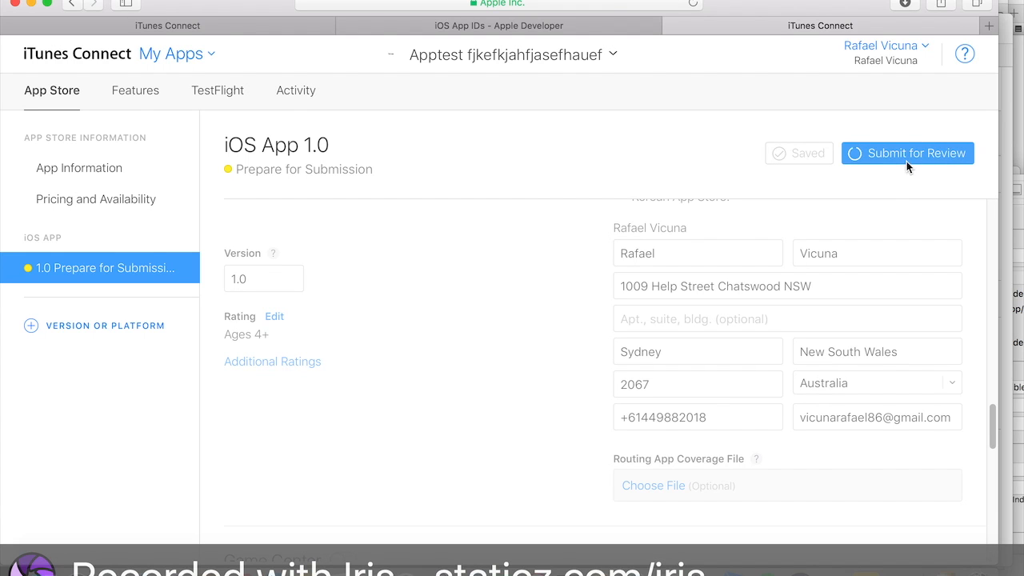
pyautogui.scroll(10, 766, 318)
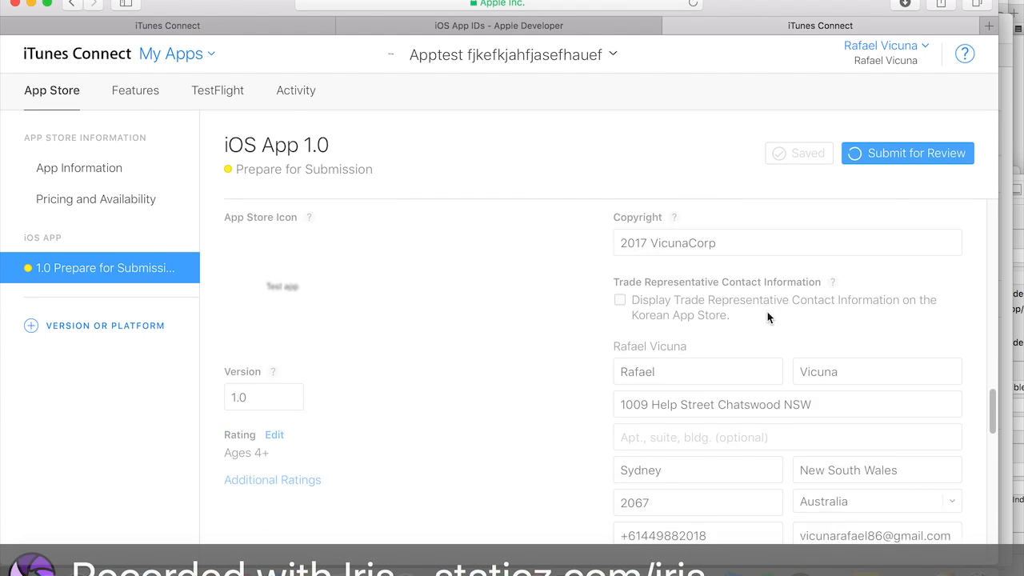
pyautogui.scroll(10, 767, 317)
pyautogui.scroll(-12, 767, 317)
pyautogui.scroll(5, 767, 317)
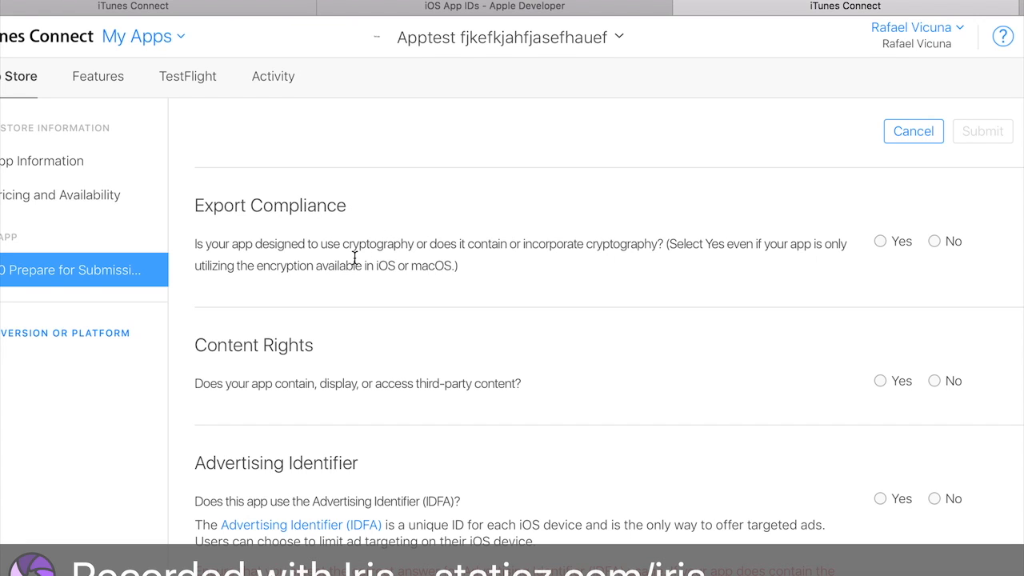
# - Answer No to the export compliance, content rights and advertising identifier questions
pyautogui.click(934, 241)
pyautogui.scroll(-3, 685, 382)
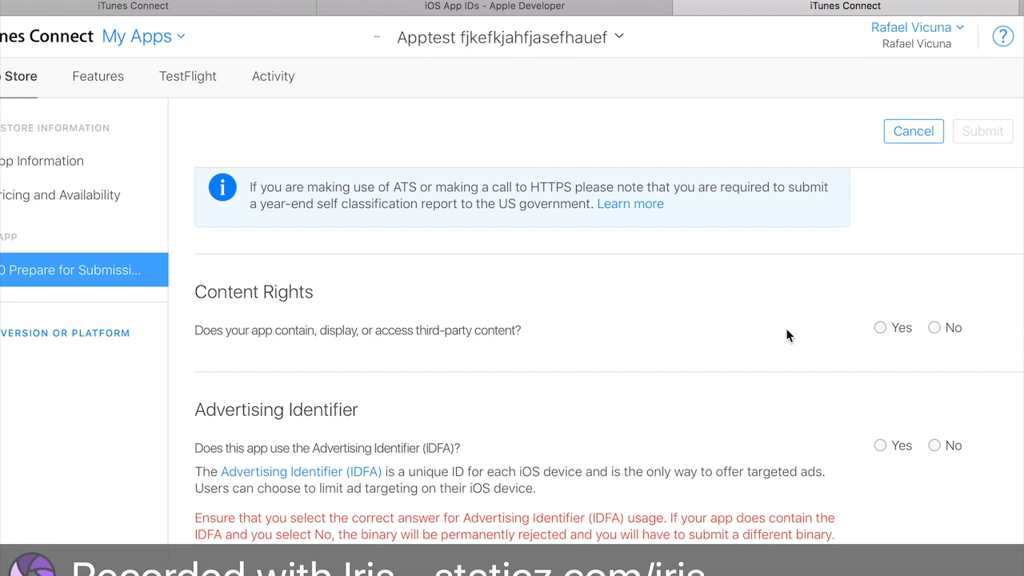
pyautogui.click(934, 327)
pyautogui.scroll(-1, 682, 372)
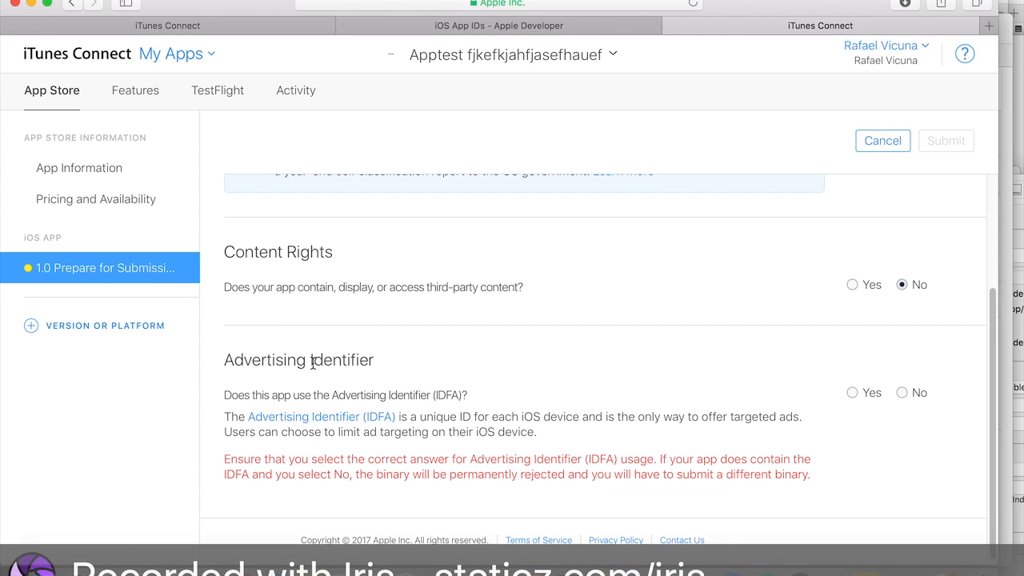
pyautogui.moveTo(232, 362); pyautogui.dragTo(298, 362)
pyautogui.click(395, 368)
pyautogui.click(850, 392)
pyautogui.click(902, 393)
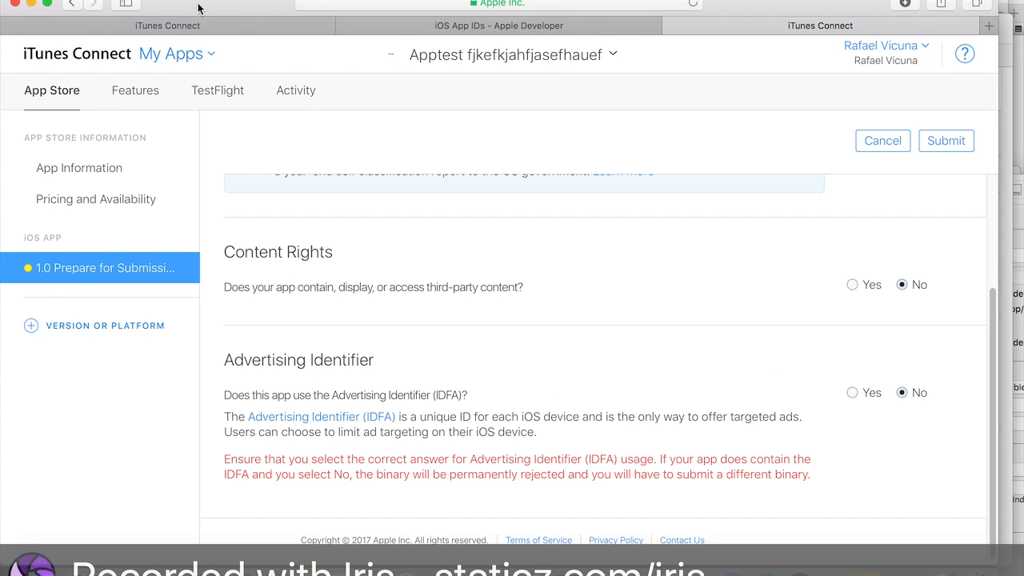
# - Switch to Xcode and open Main.storyboard, selecting its view
pyautogui.moveTo(196, 8); pyautogui.dragTo(222, 8)
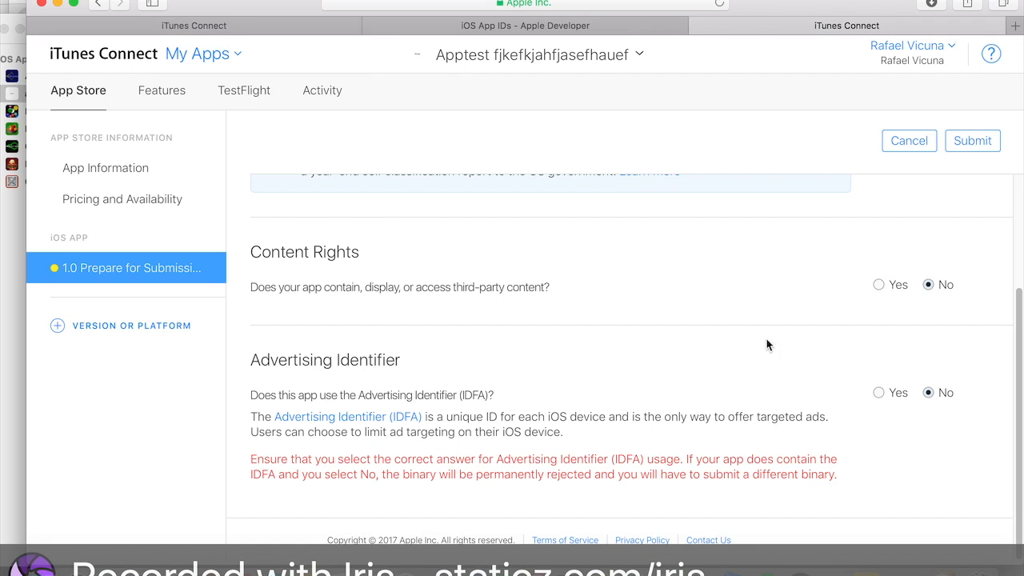
pyautogui.moveTo(883, 2); pyautogui.dragTo(798, 165)
pyautogui.moveTo(626, 25); pyautogui.dragTo(727, 94)
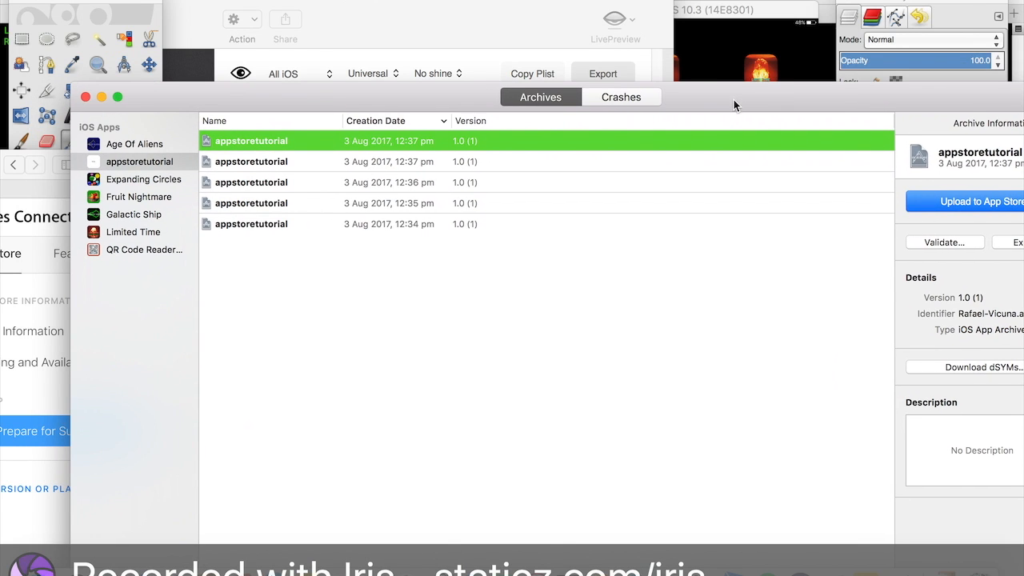
pyautogui.click(438, 564)
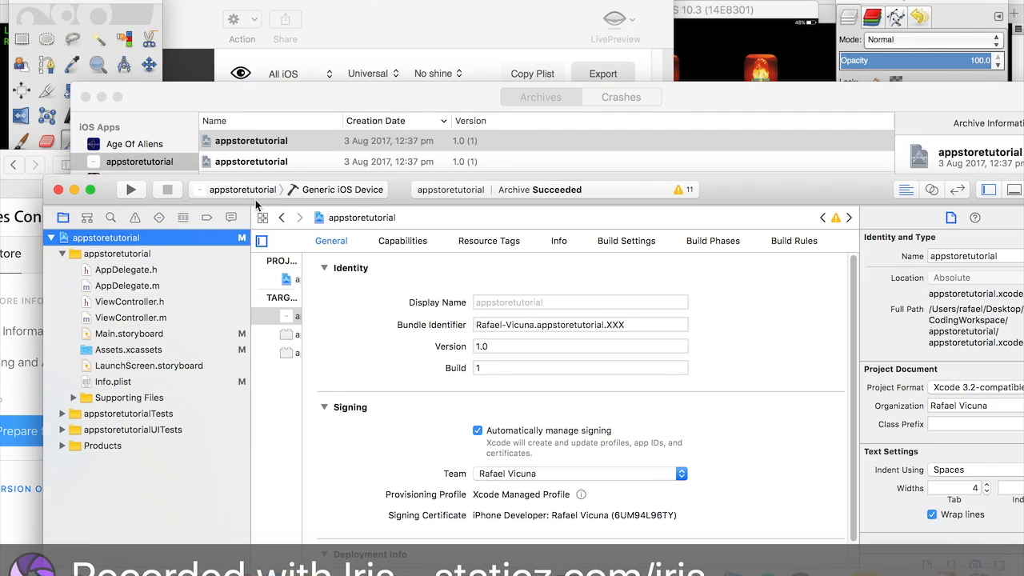
pyautogui.moveTo(765, 193); pyautogui.dragTo(720, 5)
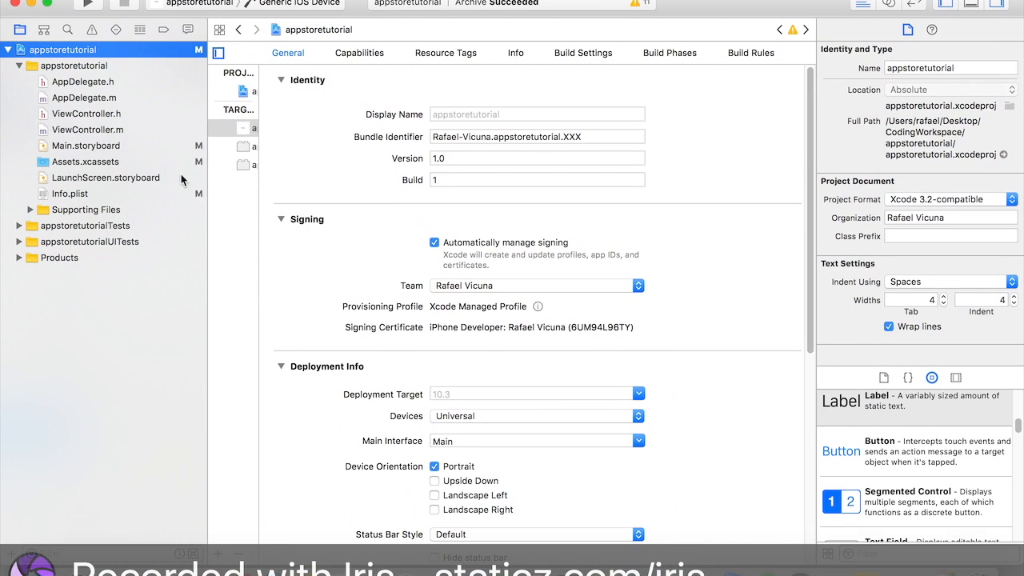
pyautogui.click(149, 152)
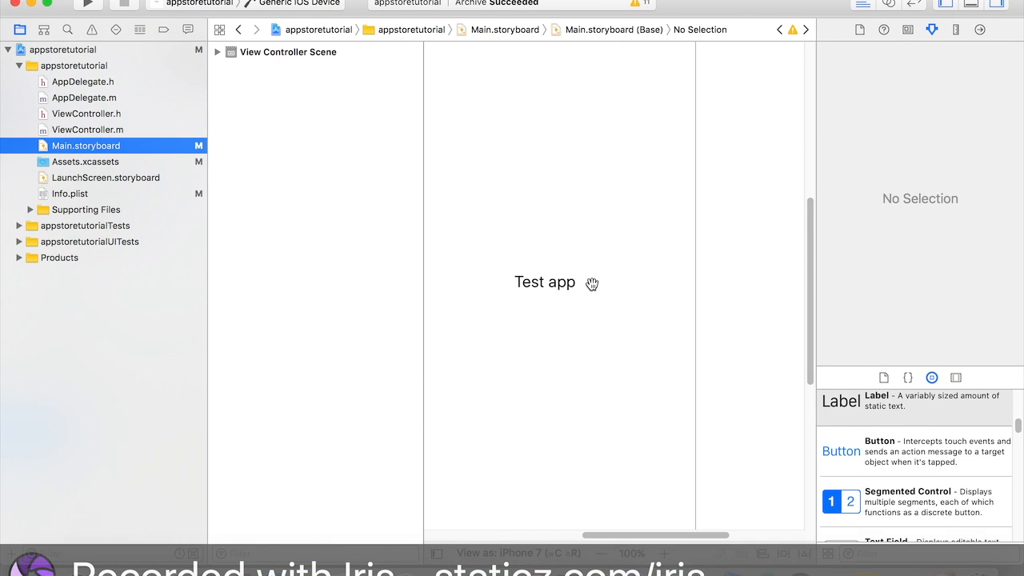
pyautogui.click(537, 276)
pyautogui.click(558, 325)
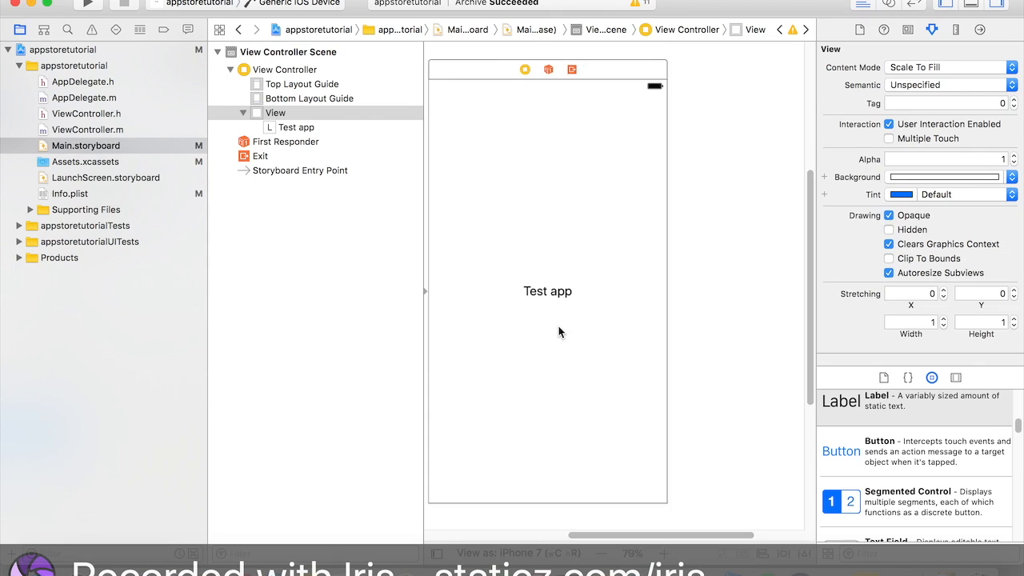
pyautogui.scroll(-2, 559, 326)
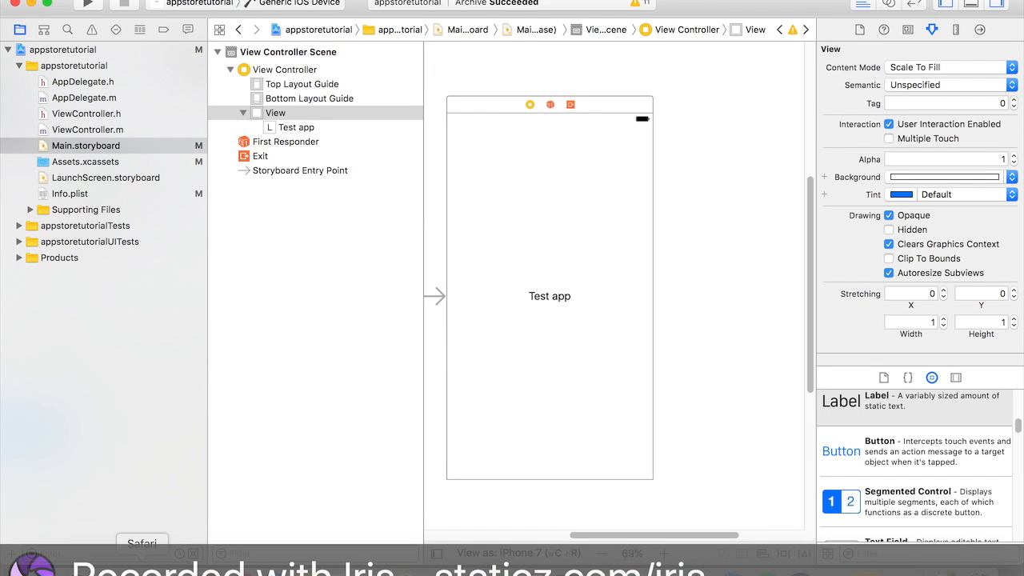
# - Return to the browser and cancel the submission questions
pyautogui.click(142, 563)
pyautogui.moveTo(697, 181); pyautogui.dragTo(759, 20)
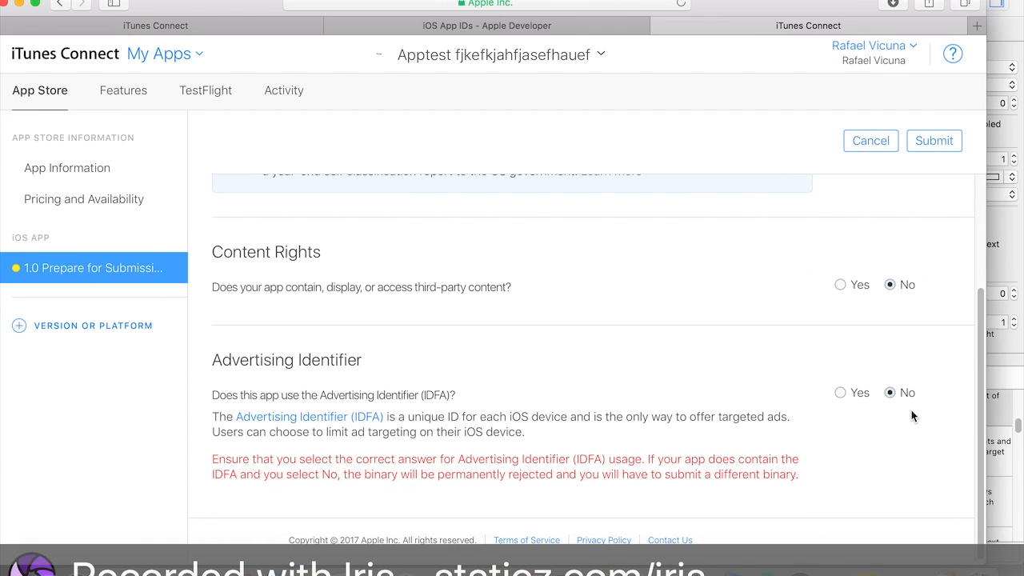
pyautogui.scroll(3, 919, 359)
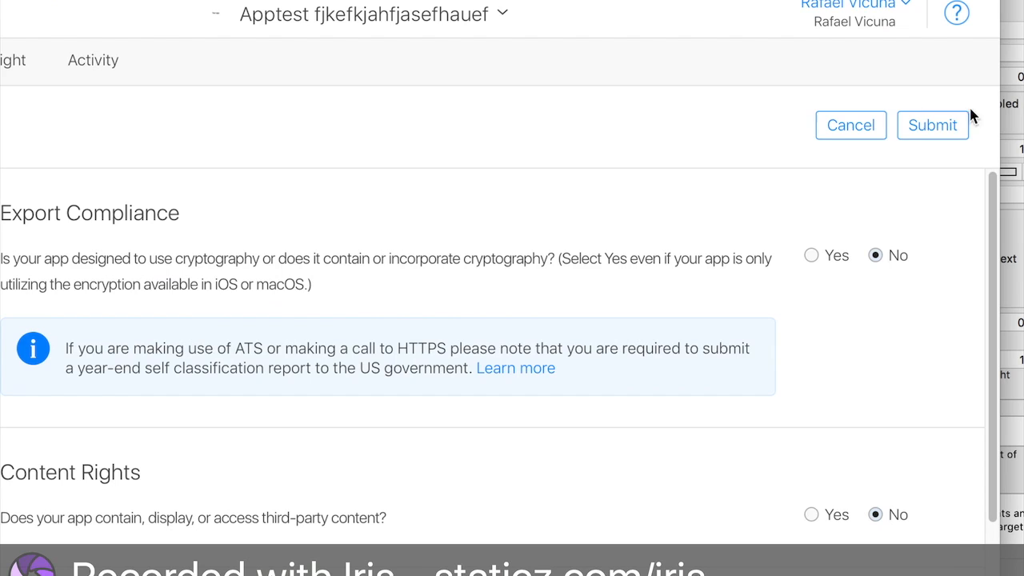
pyautogui.click(876, 128)
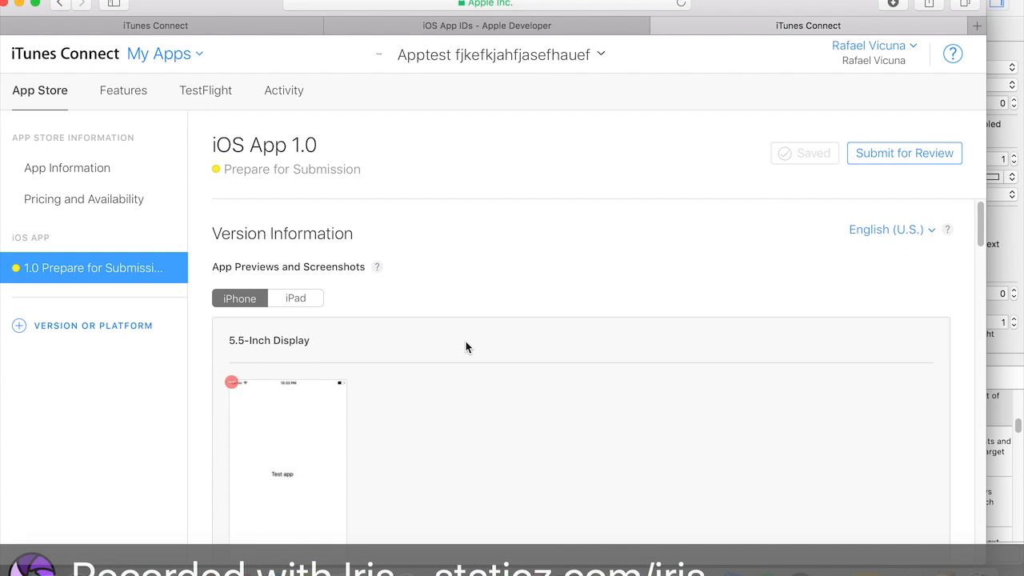
# - Close the iTunes Connect tab, discarding the unsaved changes
pyautogui.scroll(-4, 466, 347)
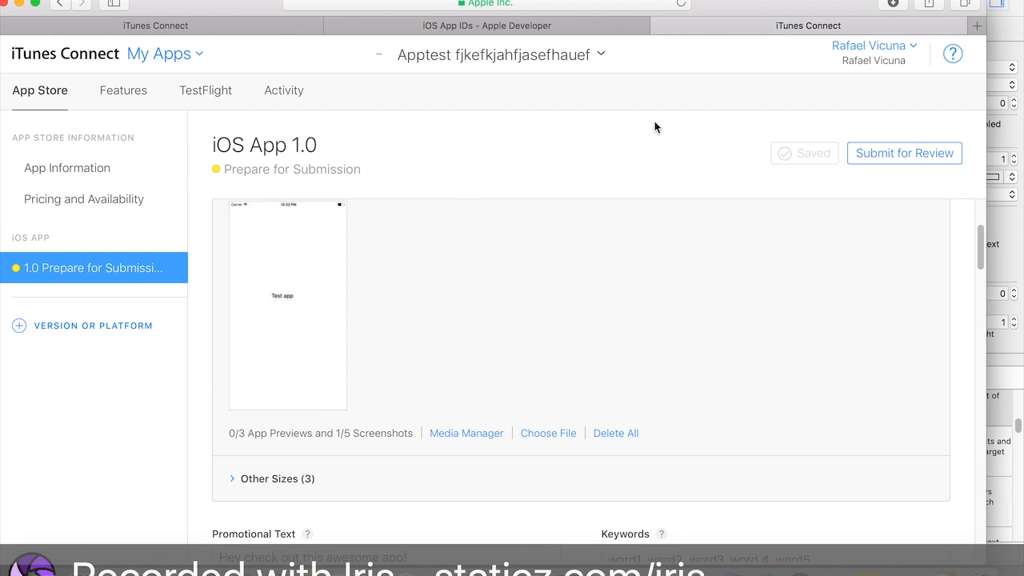
pyautogui.scroll(5, 601, 302)
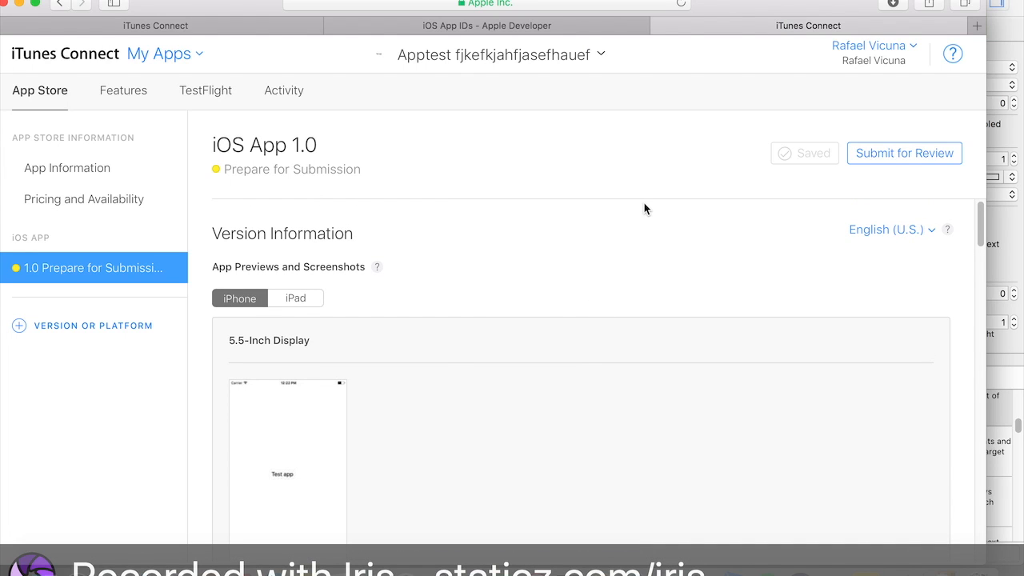
pyautogui.moveTo(759, 10); pyautogui.dragTo(822, 10)
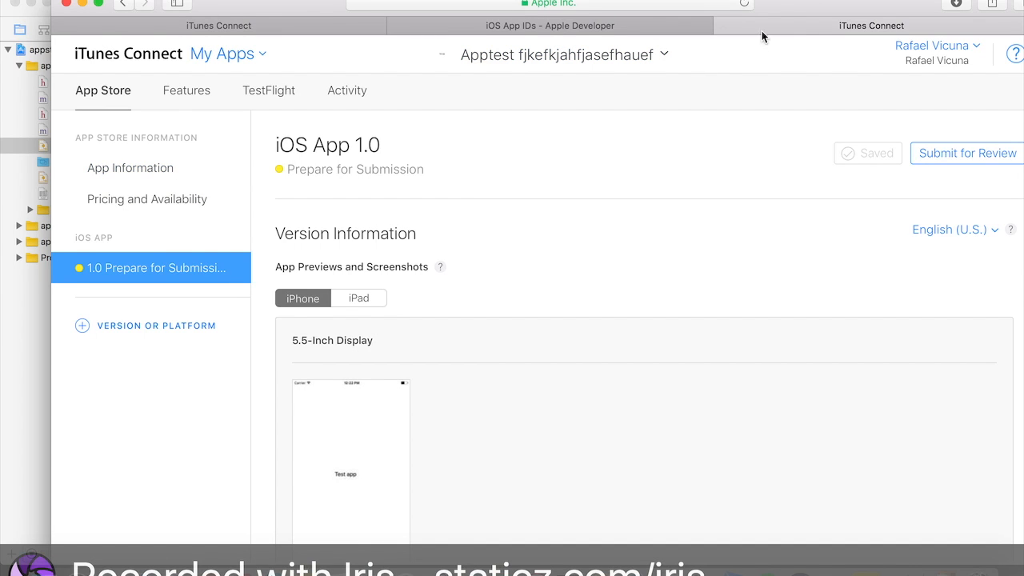
pyautogui.moveTo(841, 5); pyautogui.dragTo(834, 35)
pyautogui.click(717, 55)
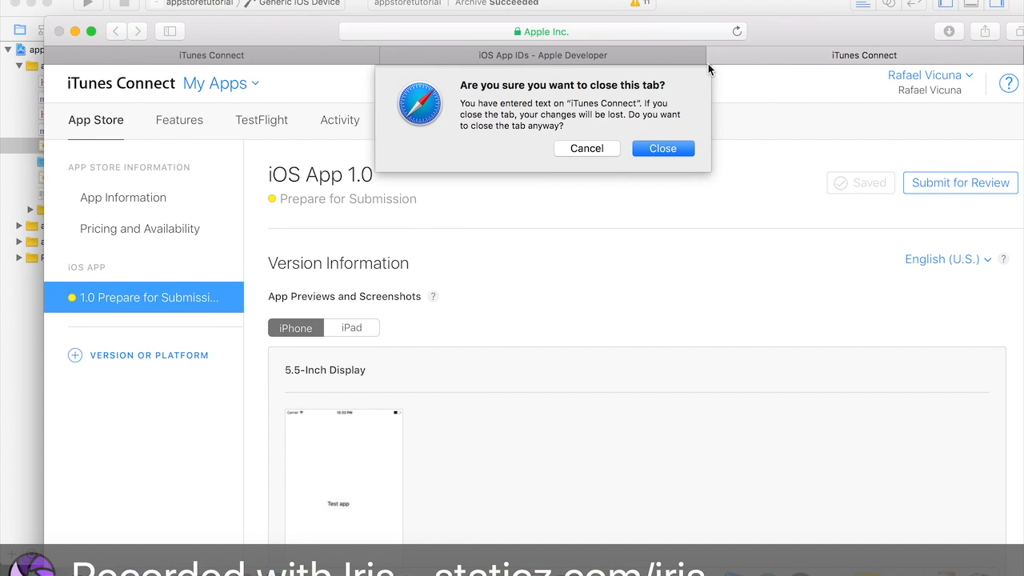
pyautogui.click(659, 147)
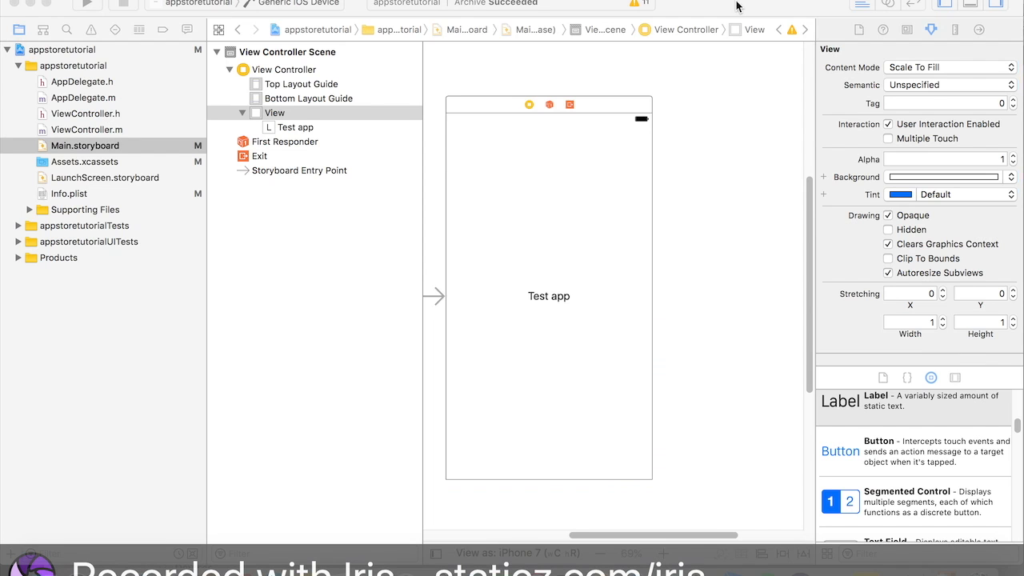
# - Inspect the storyboard's view and its Test app label in Xcode
pyautogui.click(740, 6)
pyautogui.scroll(2, 576, 195)
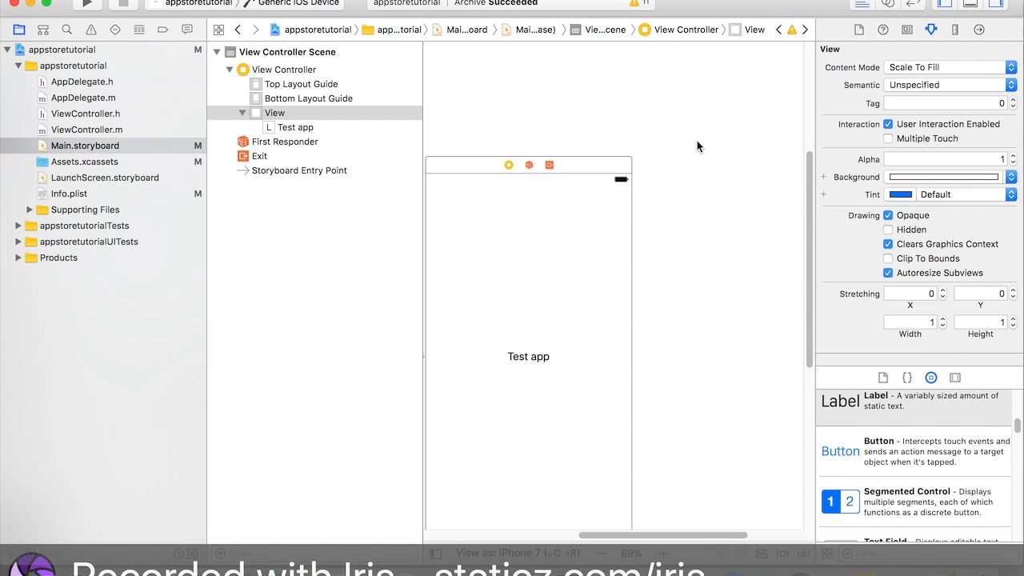
pyautogui.moveTo(696, 145); pyautogui.dragTo(742, 458)
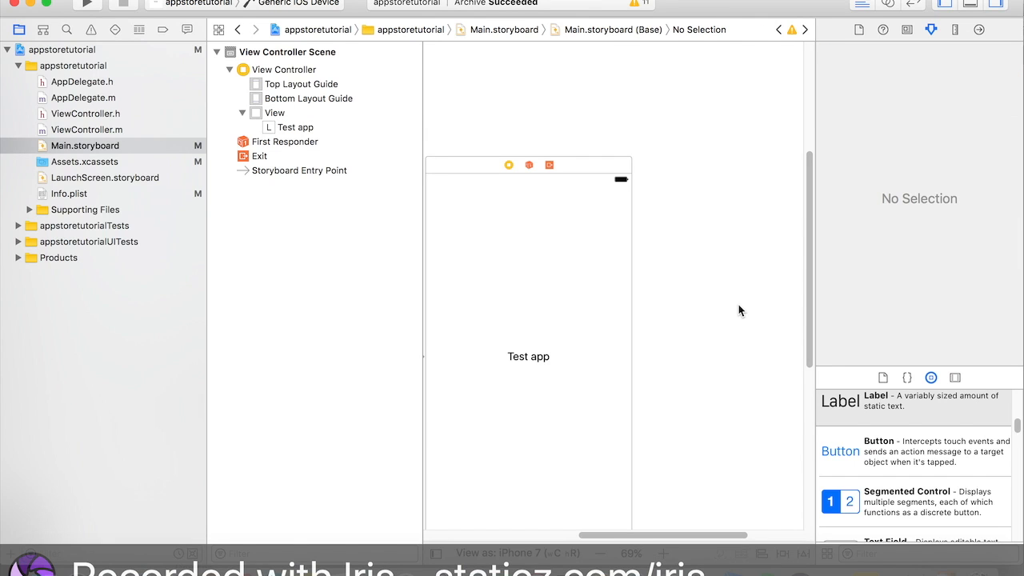
pyautogui.hscroll(-5, 660, 141)
pyautogui.scroll(2, 659, 141)
pyautogui.hscroll(10, 660, 144)
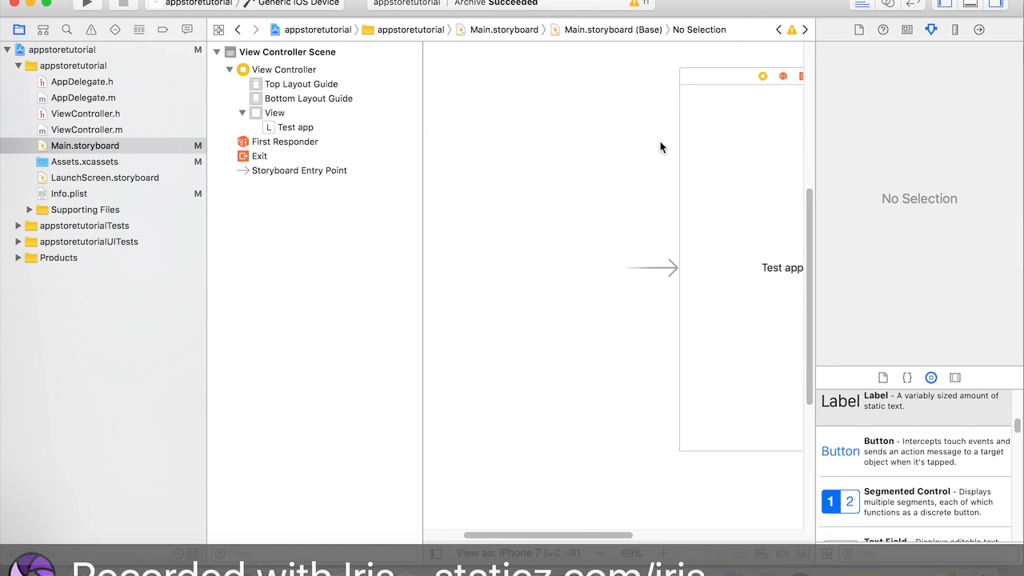
pyautogui.scroll(3, 660, 146)
pyautogui.moveTo(570, 79); pyautogui.dragTo(432, 188)
pyautogui.click(451, 199)
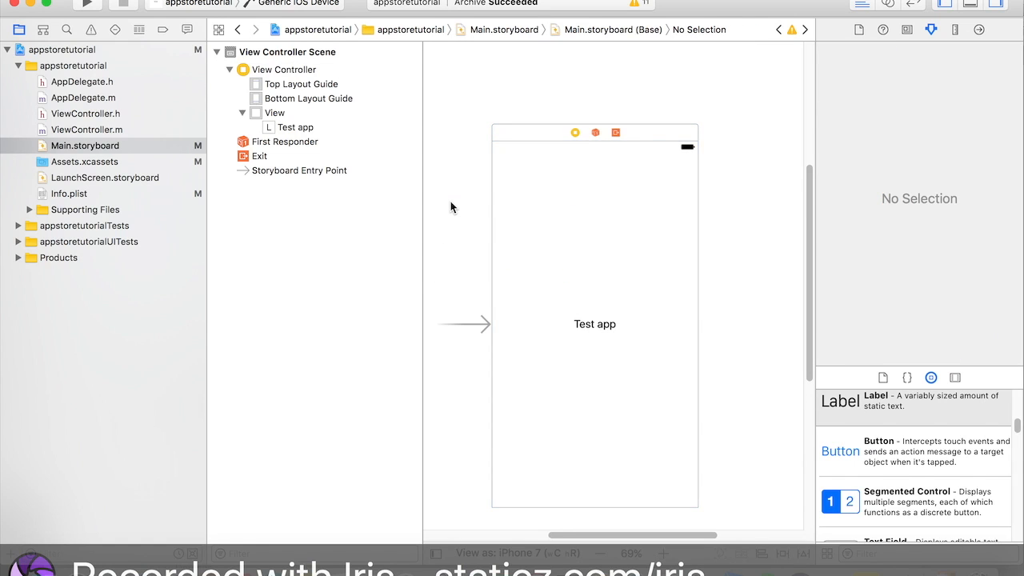
pyautogui.scroll(8, 450, 200)
pyautogui.hscroll(2, 451, 200)
pyautogui.scroll(-10, 450, 201)
pyautogui.hscroll(-2, 450, 201)
pyautogui.hscroll(-3, 450, 207)
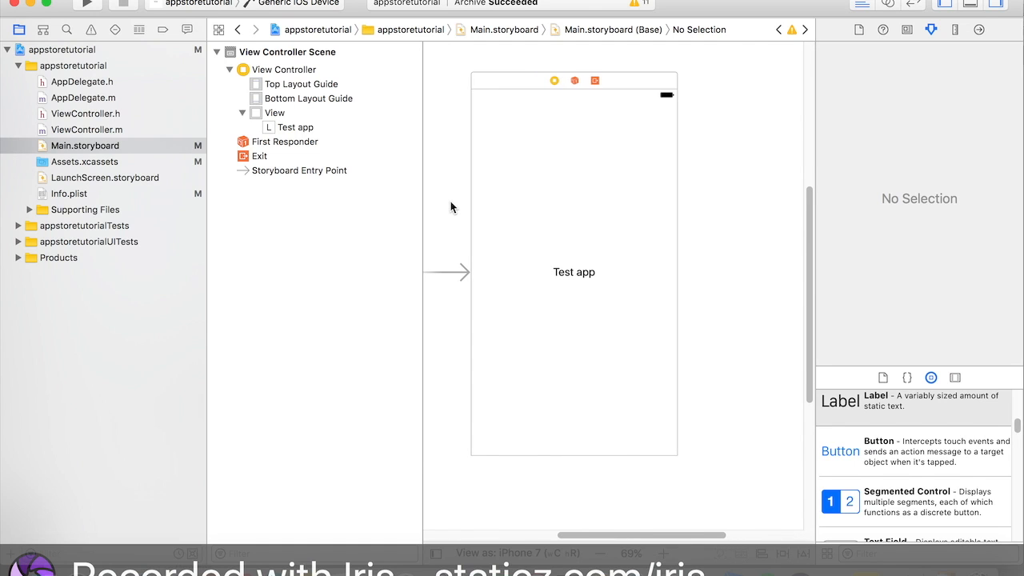
pyautogui.moveTo(573, 163); pyautogui.dragTo(616, 219)
pyautogui.moveTo(732, 221)
pyautogui.mouseDown()
pyautogui.moveTo(614, 185)
pyautogui.moveTo(513, 340)
pyautogui.mouseUp()
pyautogui.click(588, 336)
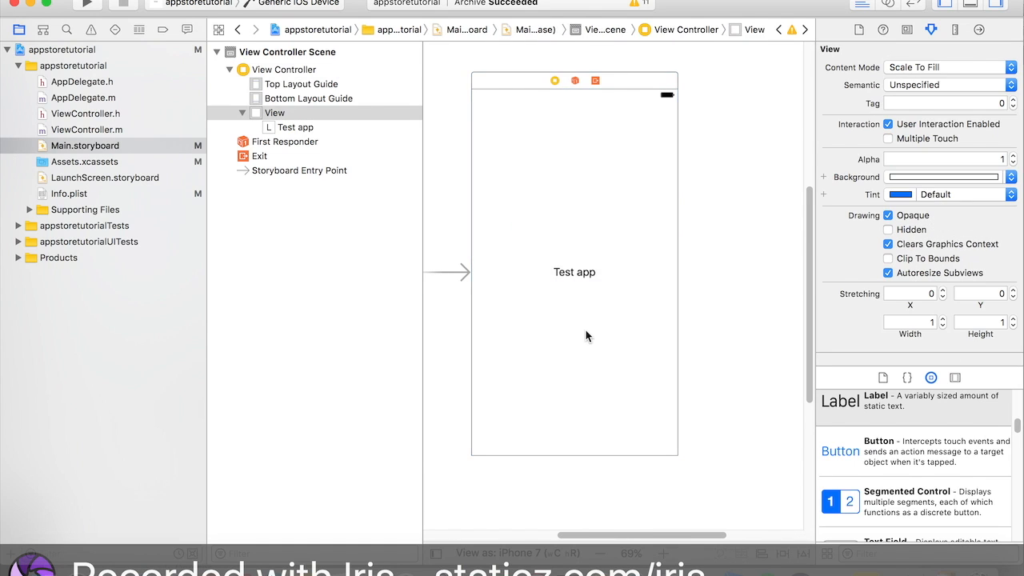
pyautogui.click(580, 268)
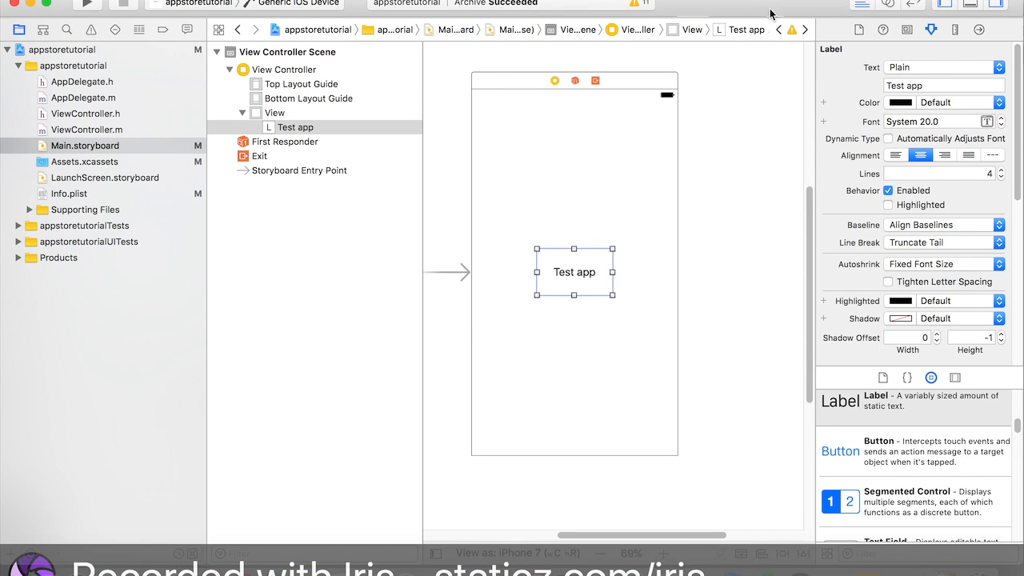
pyautogui.click(760, 248)
pyautogui.moveTo(756, 255); pyautogui.dragTo(780, 313)
pyautogui.moveTo(688, 9); pyautogui.dragTo(730, 10)
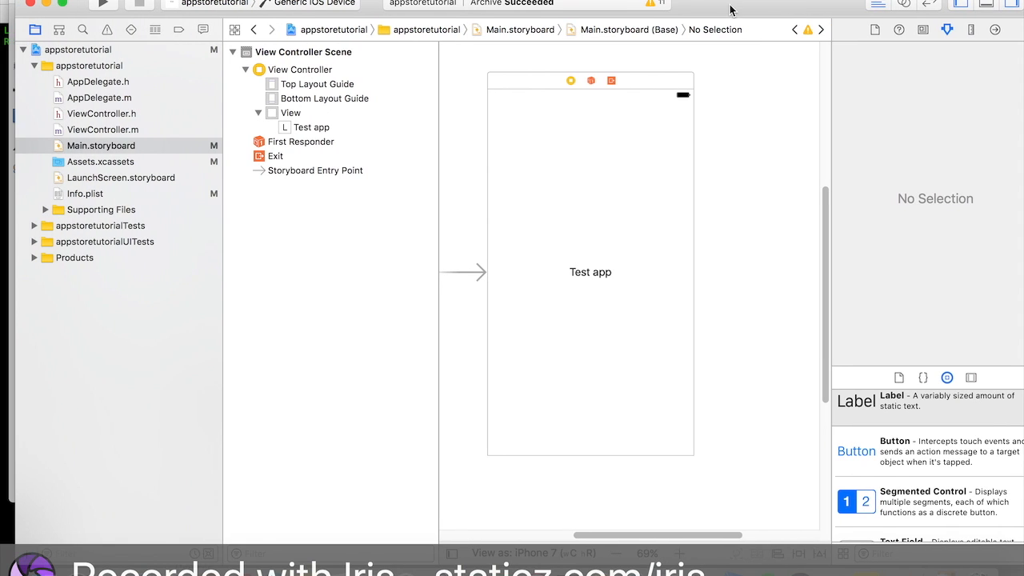